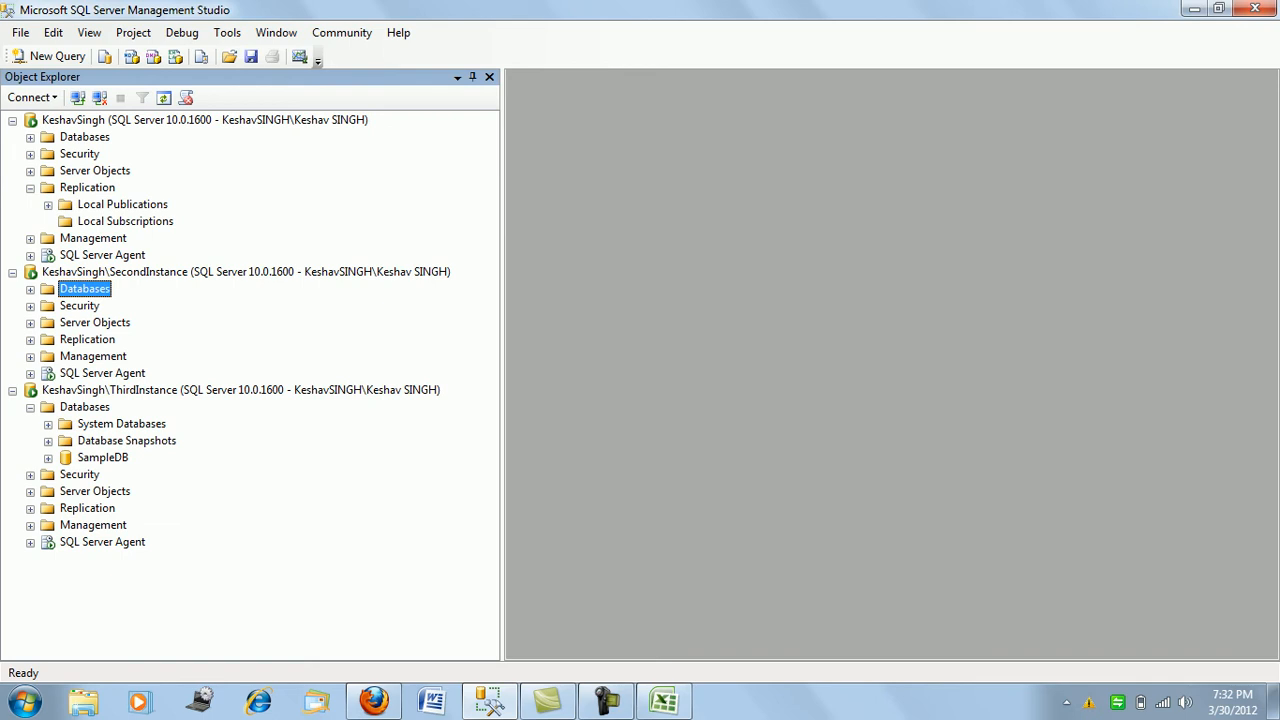
# - Review the default, SecondInstance and ThirdInstance servers, dismiss the notification, and switch to Excel
pyautogui.click(204, 120)
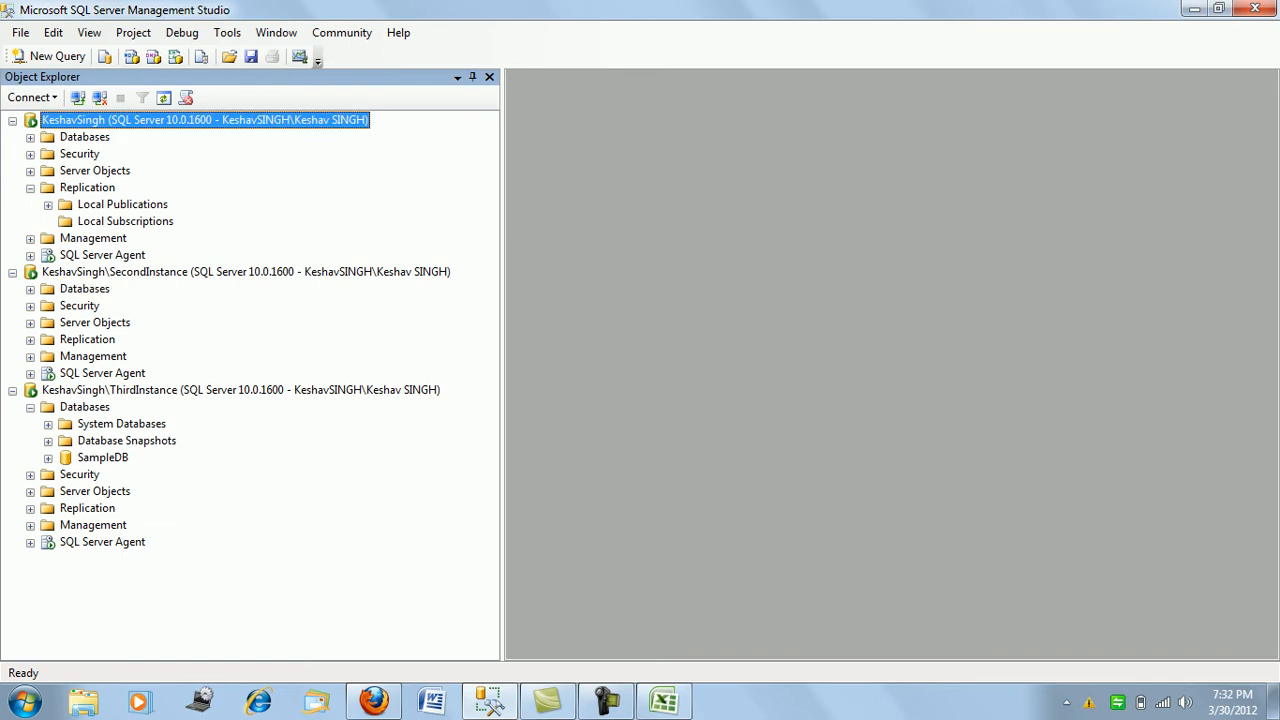
pyautogui.click(246, 272)
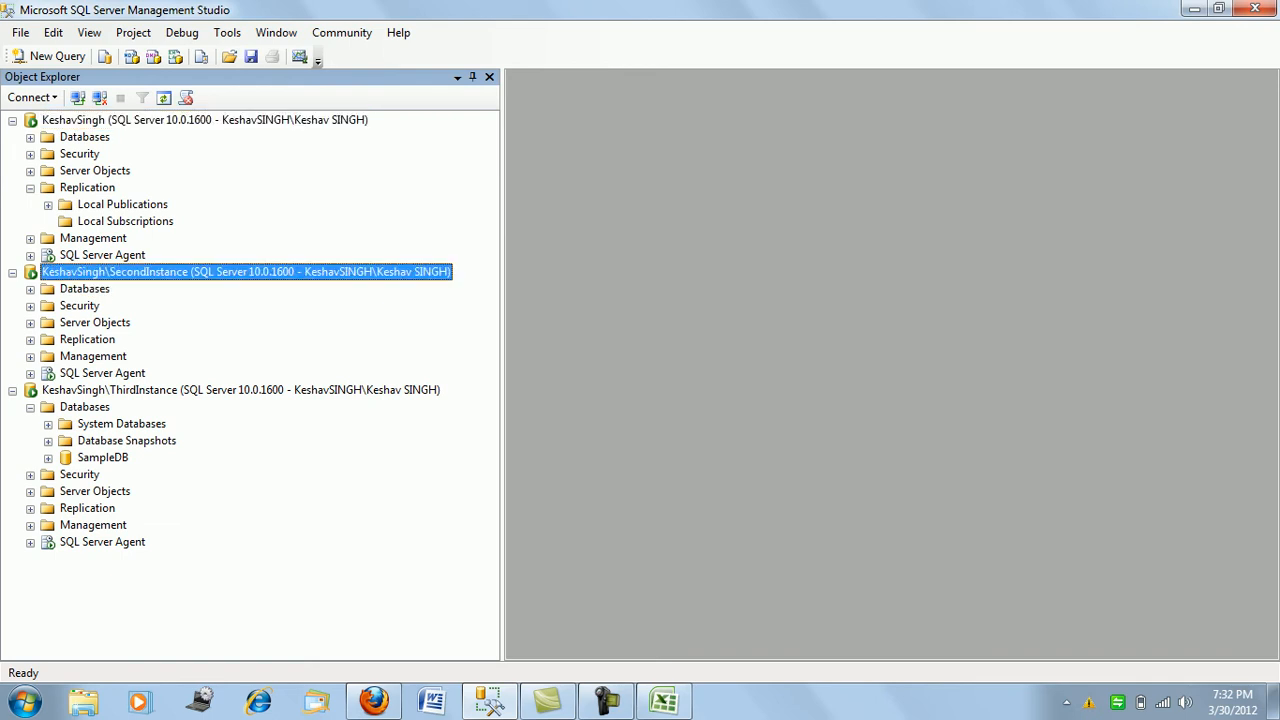
pyautogui.click(240, 390)
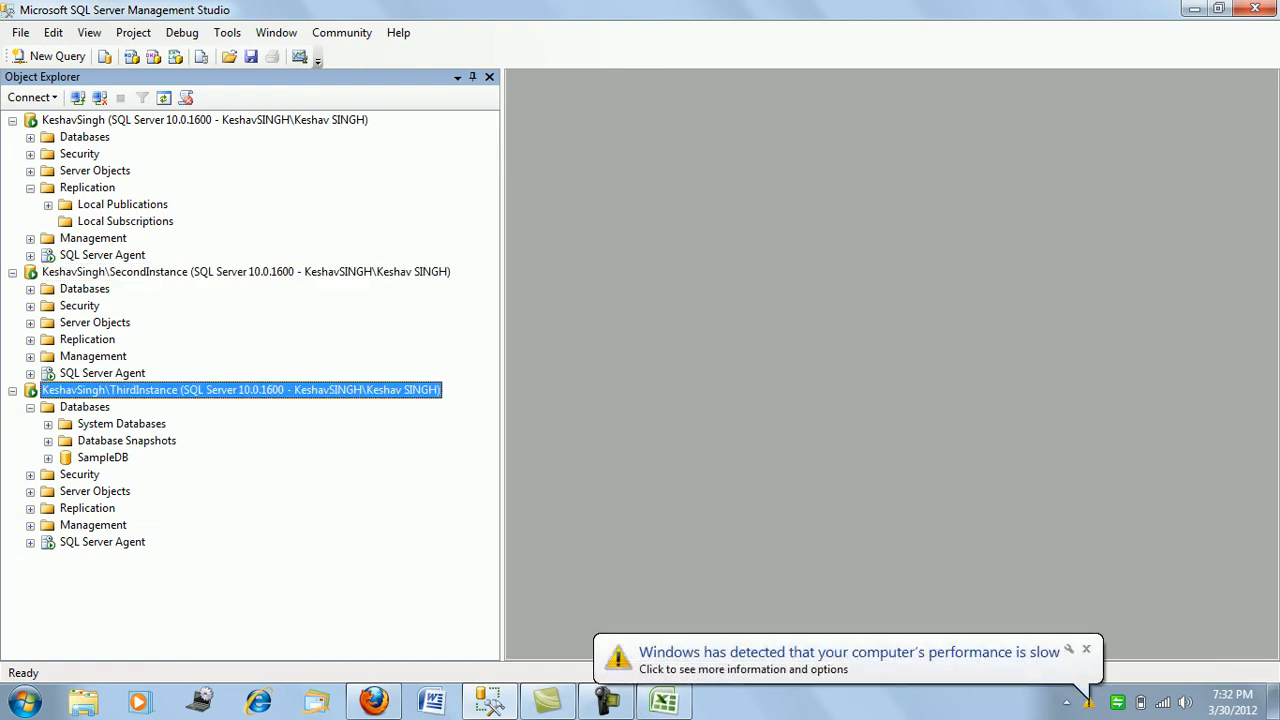
pyautogui.click(1087, 649)
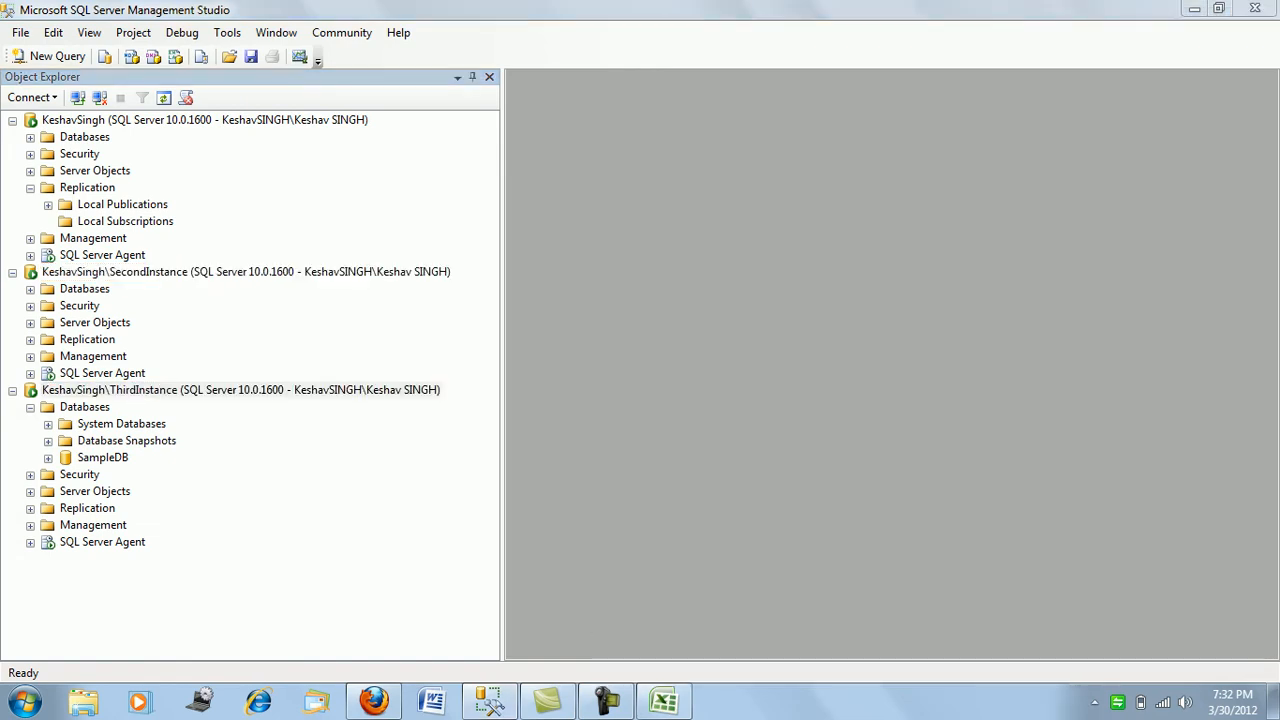
pyautogui.click(663, 702)
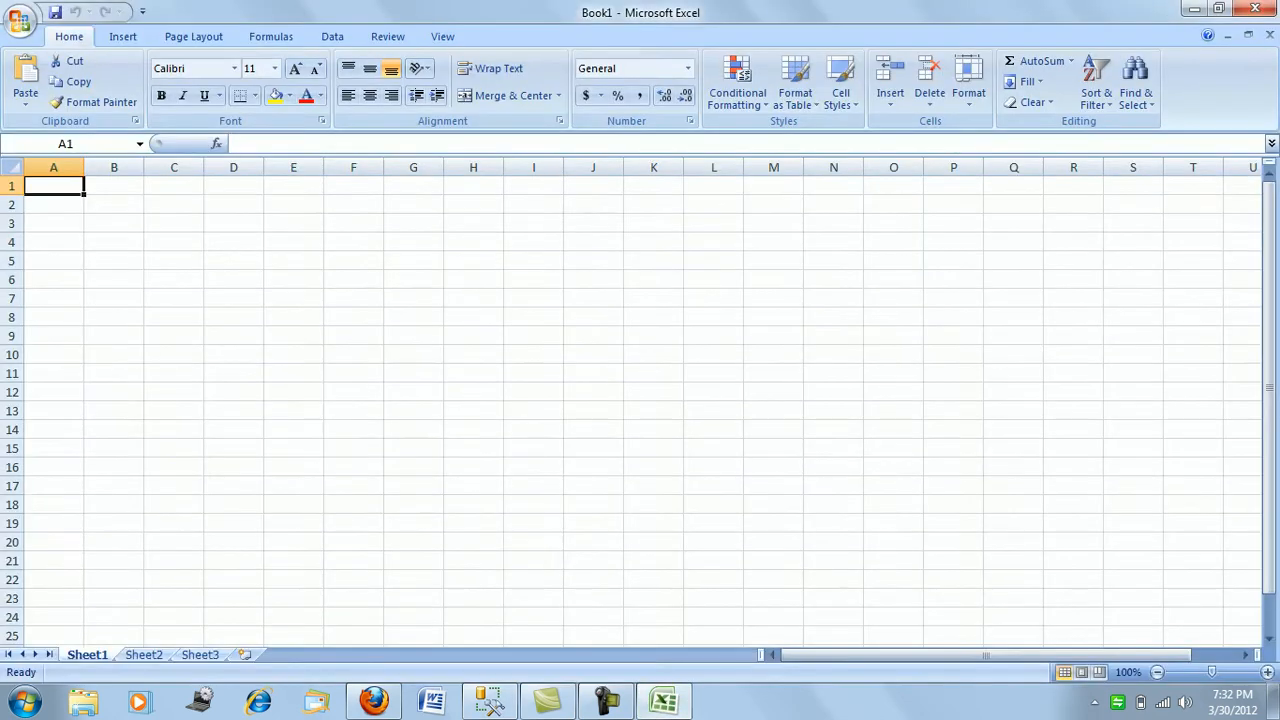
# - Enter 1, 2 and 3 in cells A1 through A3
pyautogui.write('1')
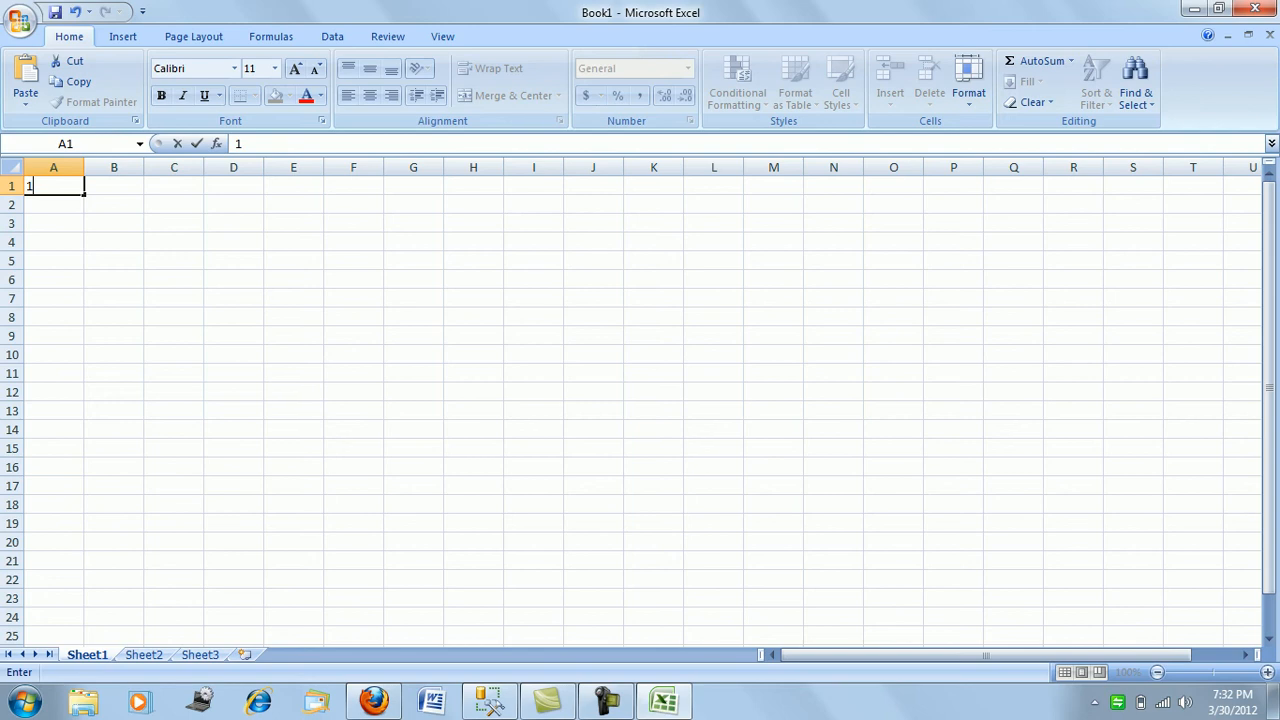
pyautogui.press('Return')
pyautogui.write('2')
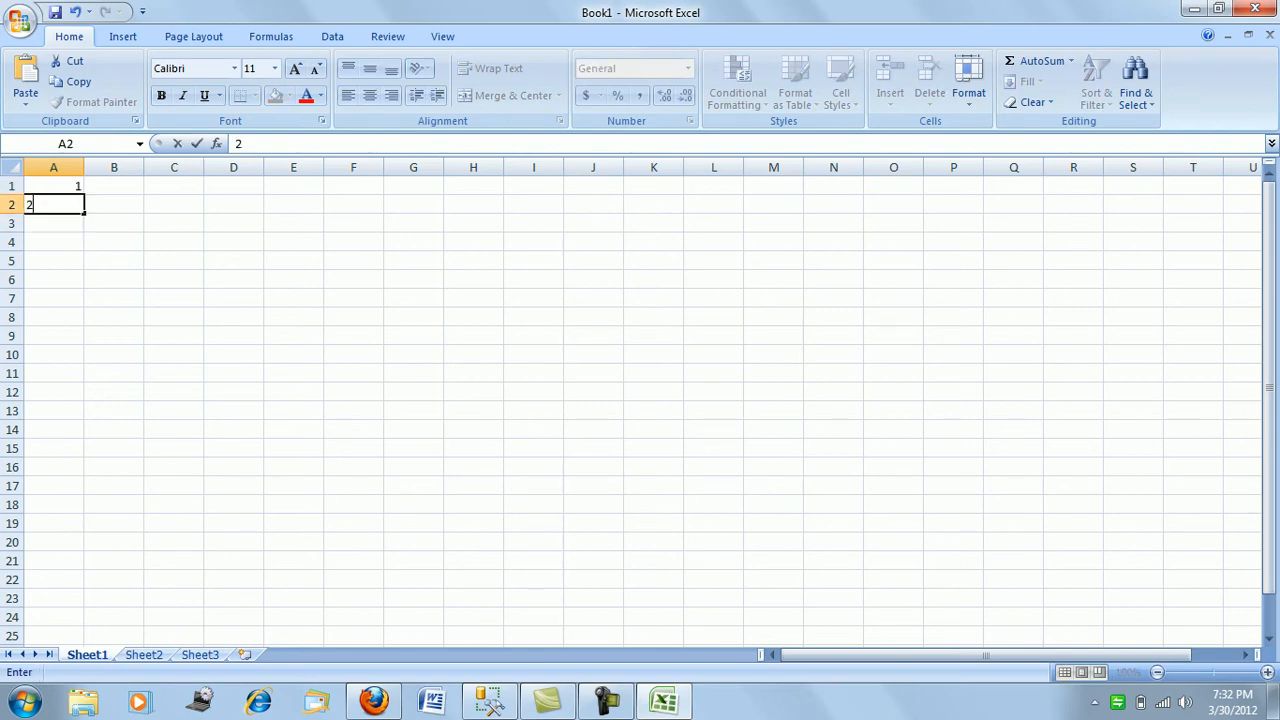
pyautogui.press('Return')
pyautogui.write('3')
pyautogui.press('Tab')
# - Enter WorkDb in B2 and Student in C2, then select A2:C2
pyautogui.press('Up')
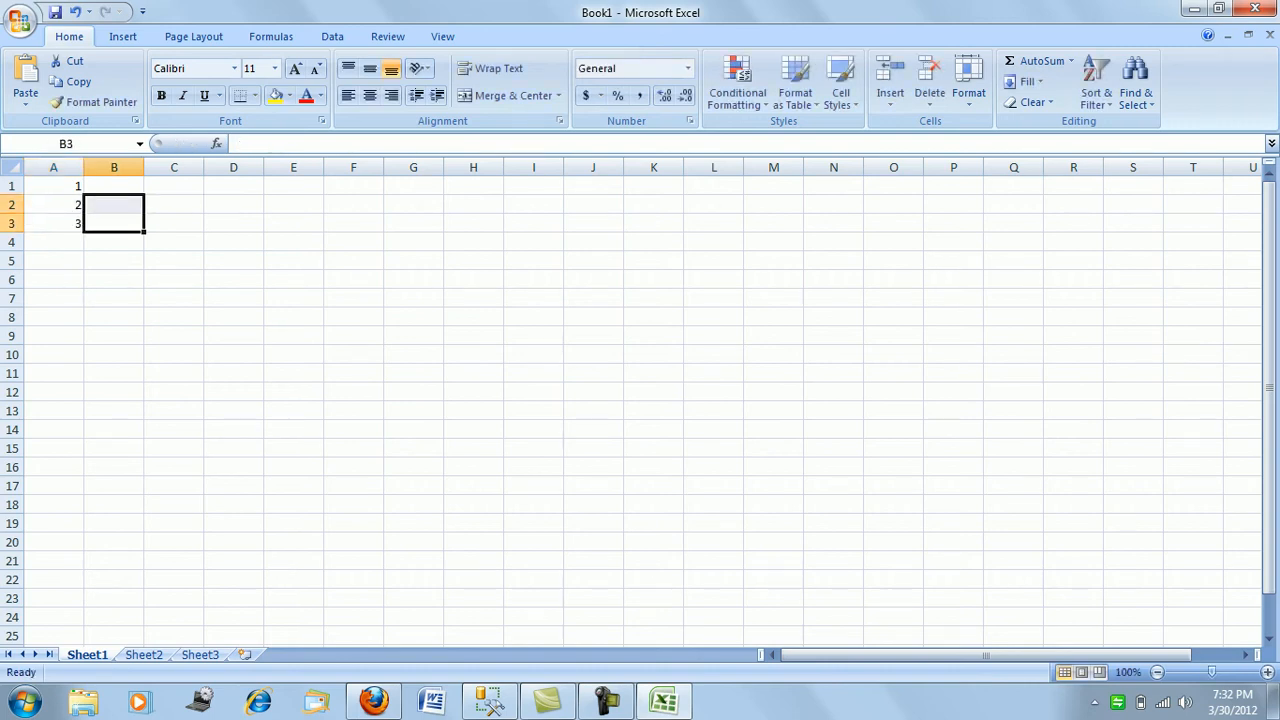
pyautogui.write('Wo')
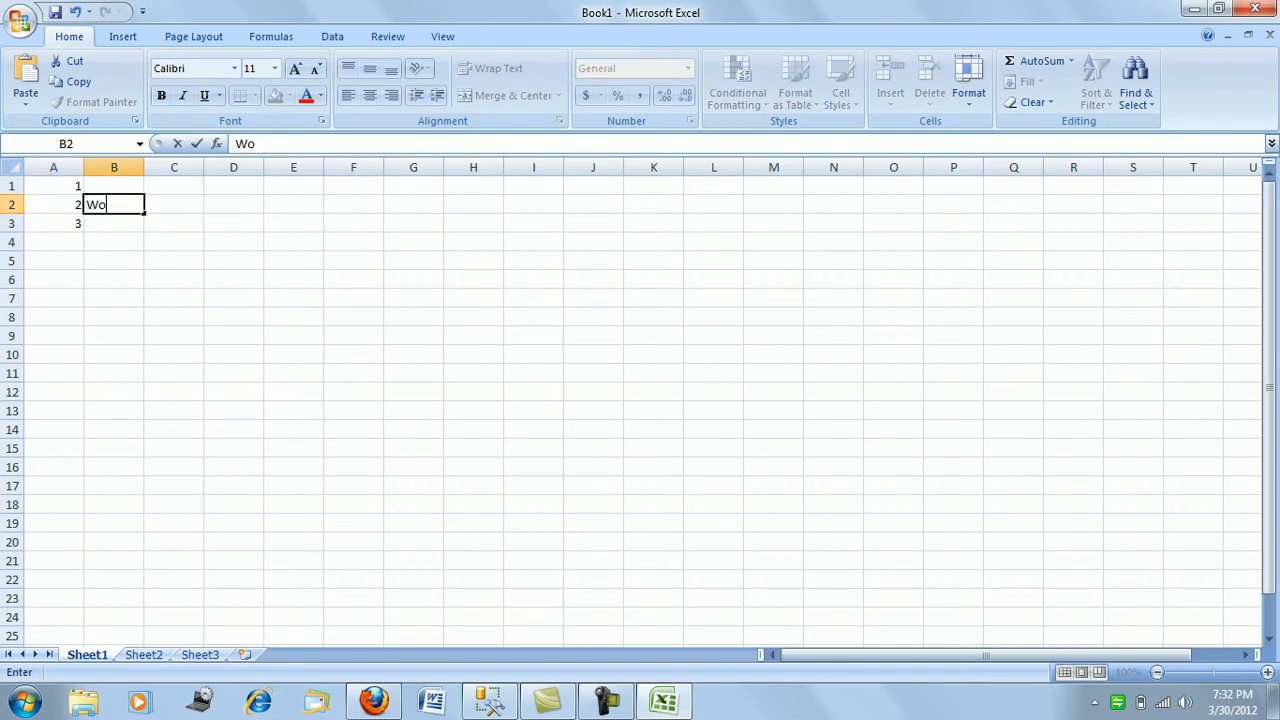
pyautogui.write('rkDb')
pyautogui.press('Return')
pyautogui.click(174, 205)
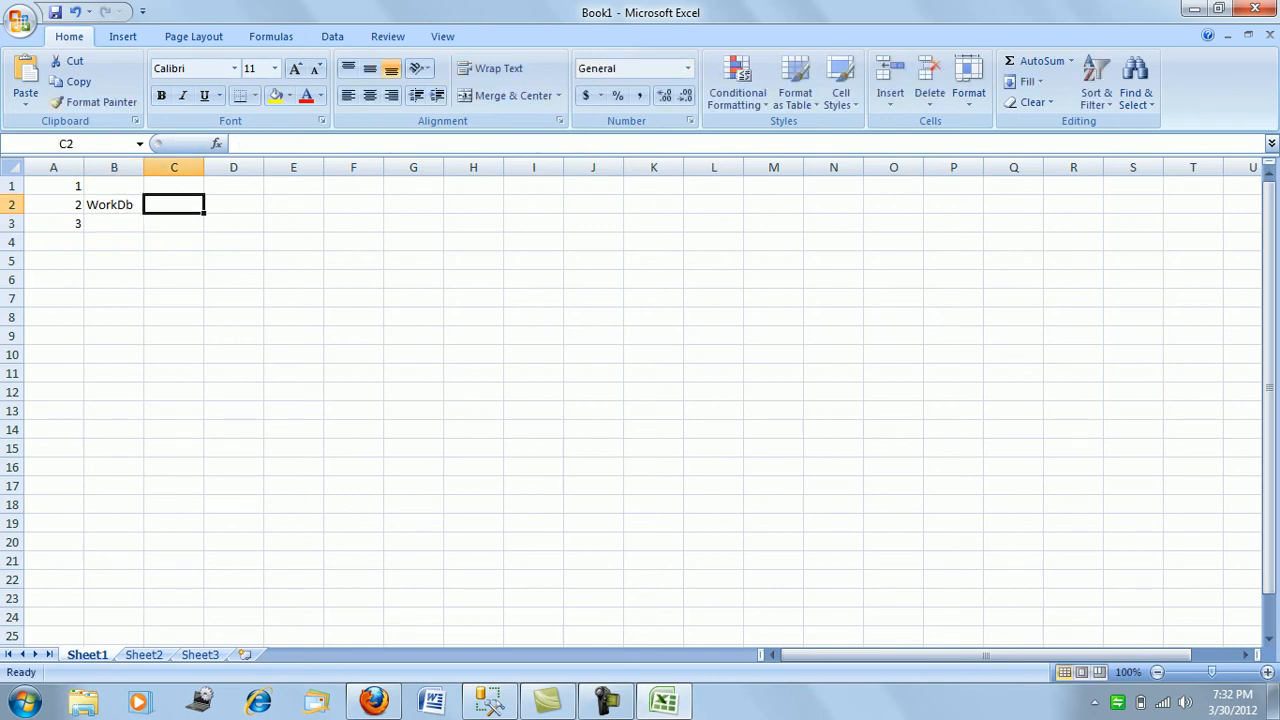
pyautogui.write('Student')
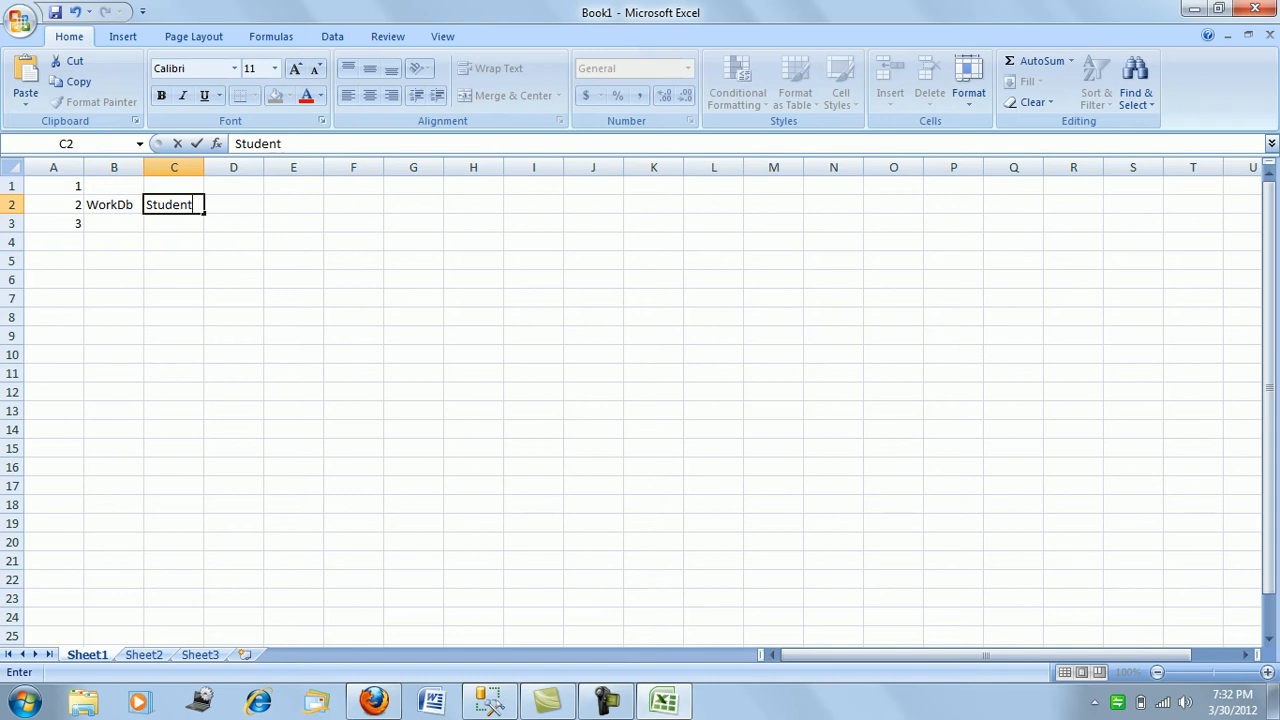
pyautogui.press('Return')
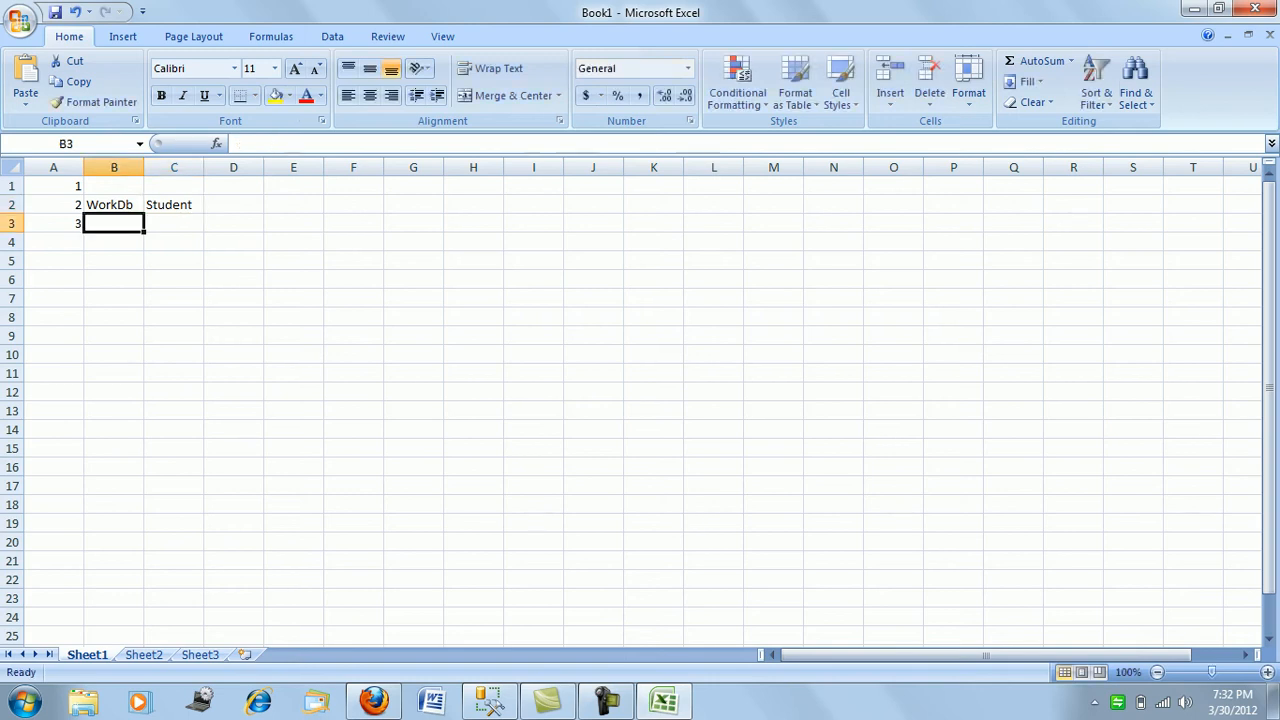
pyautogui.click(174, 205)
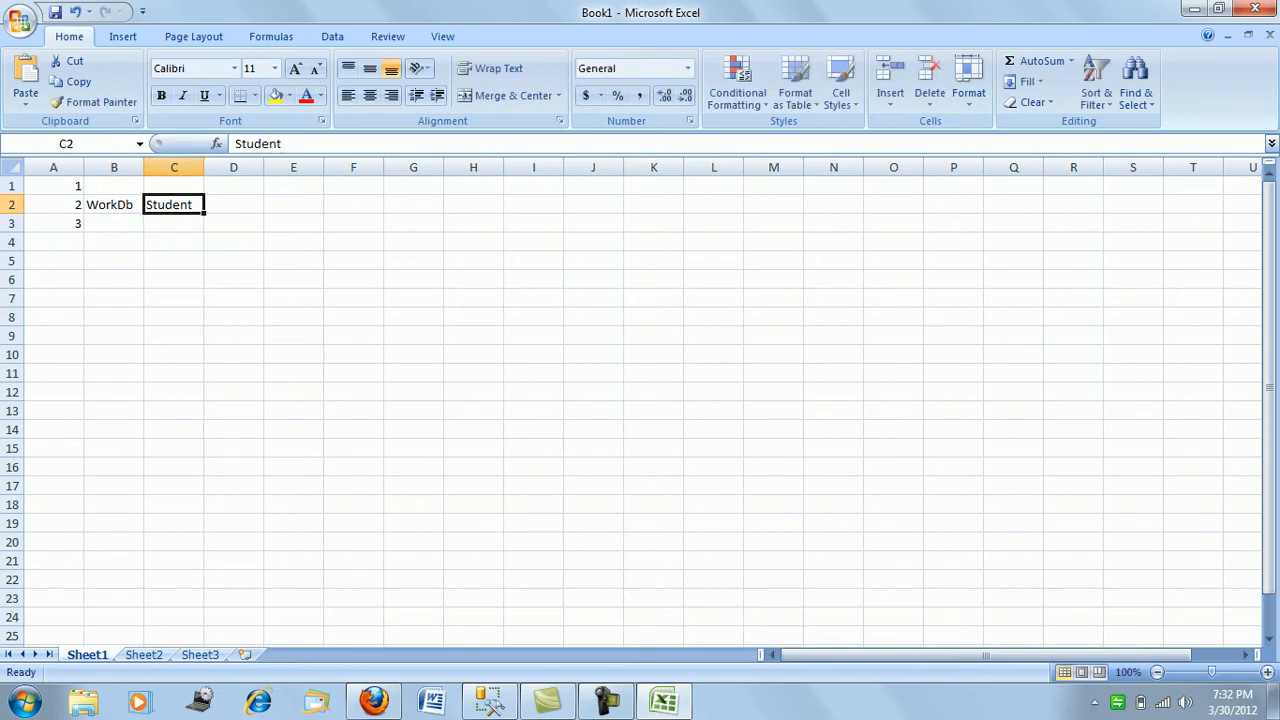
pyautogui.moveTo(53, 205); pyautogui.dragTo(174, 205)
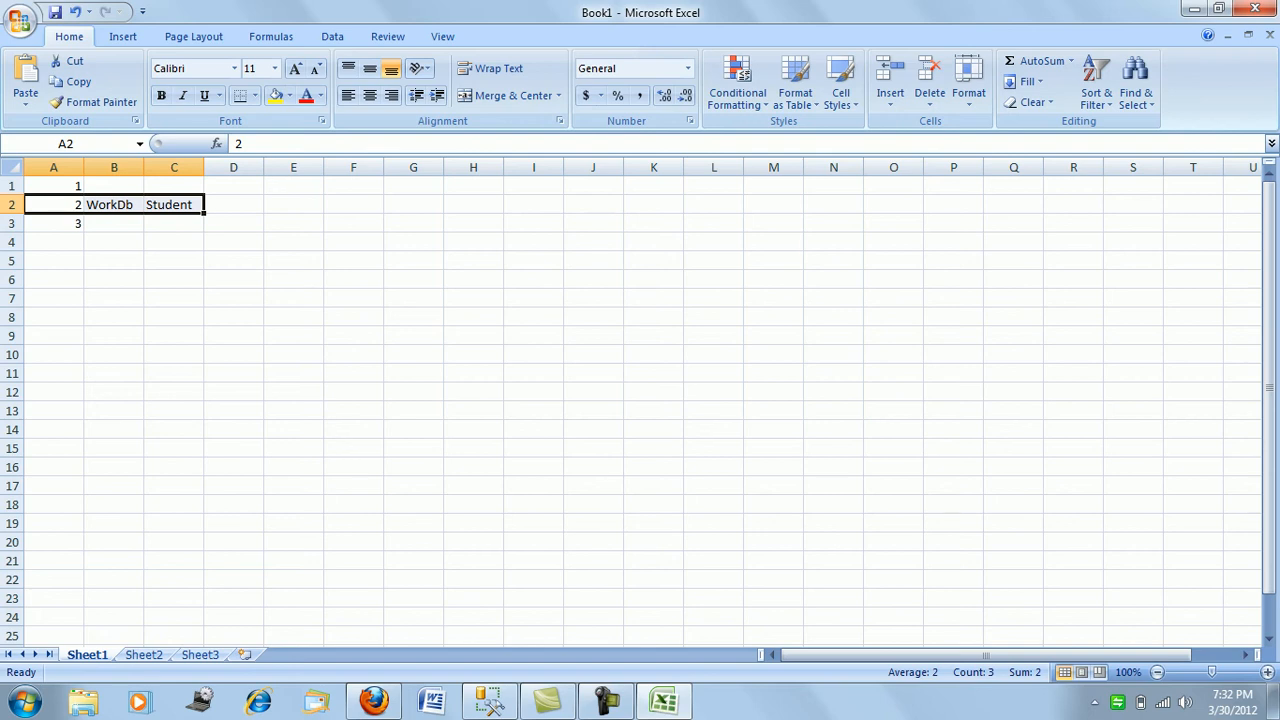
pyautogui.click(114, 186)
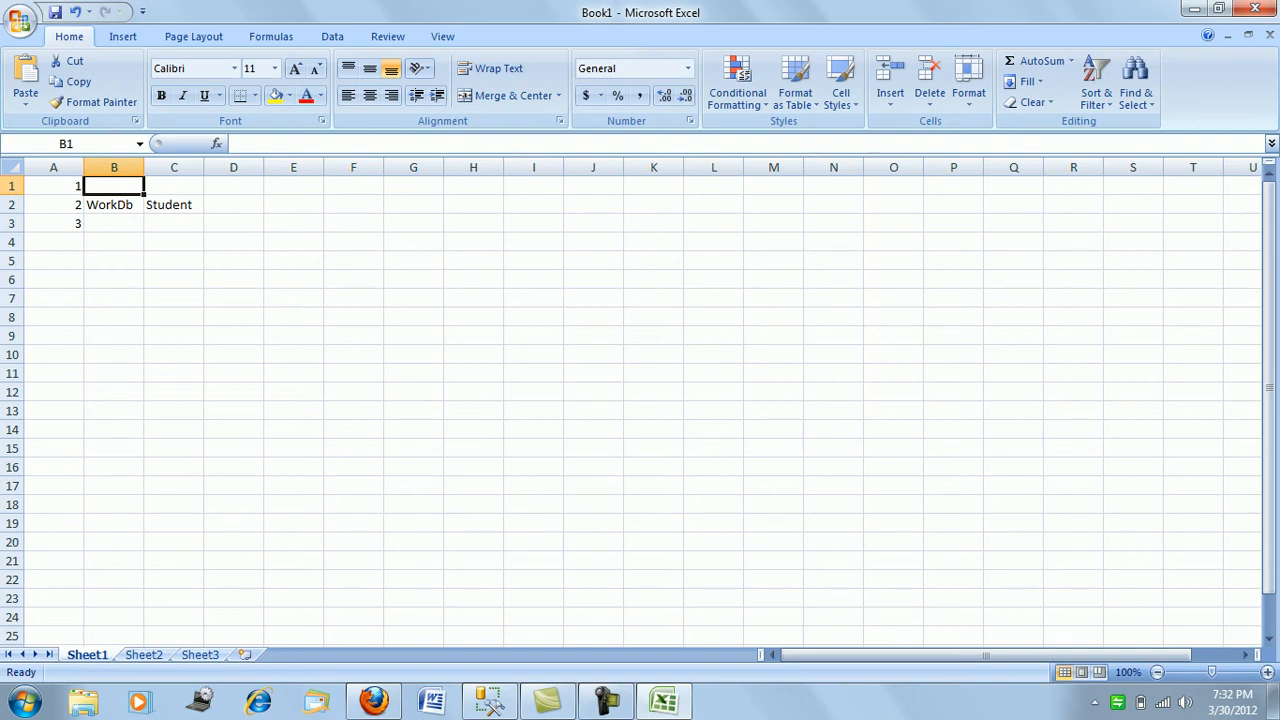
# - Type Workdb in B1 and Distributor in E1
pyautogui.write('Workdb')
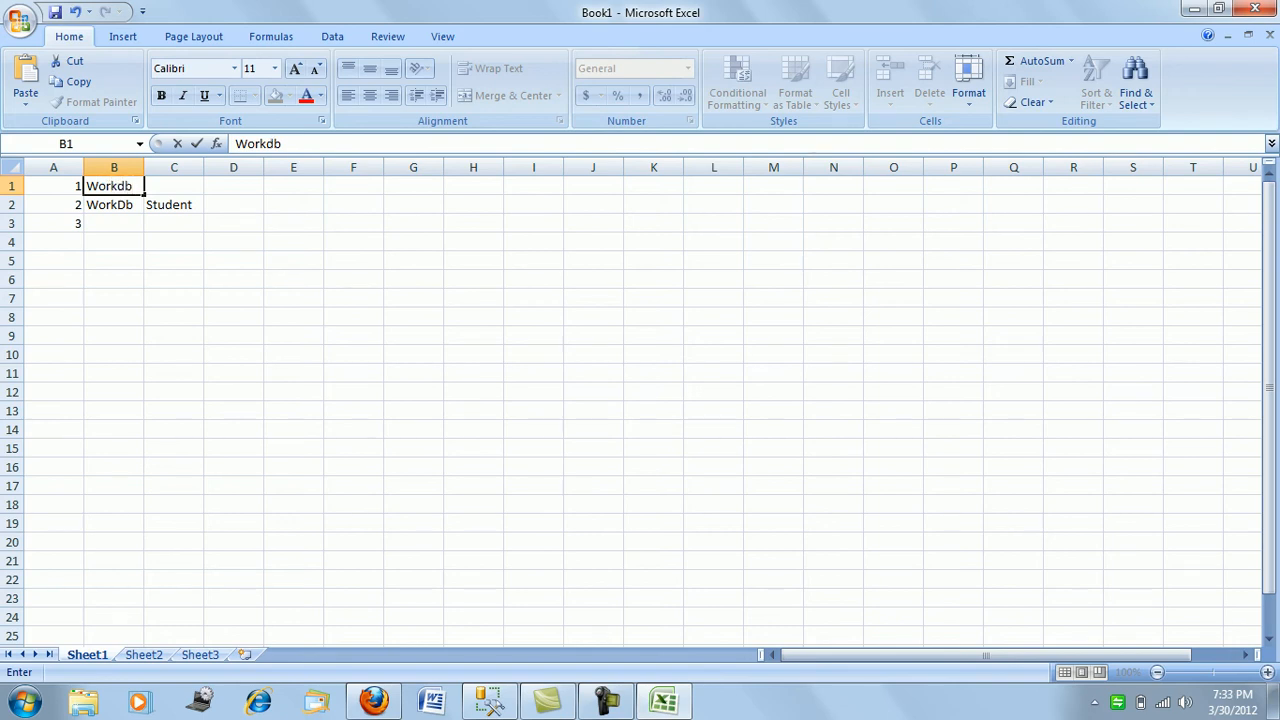
pyautogui.press('Tab')
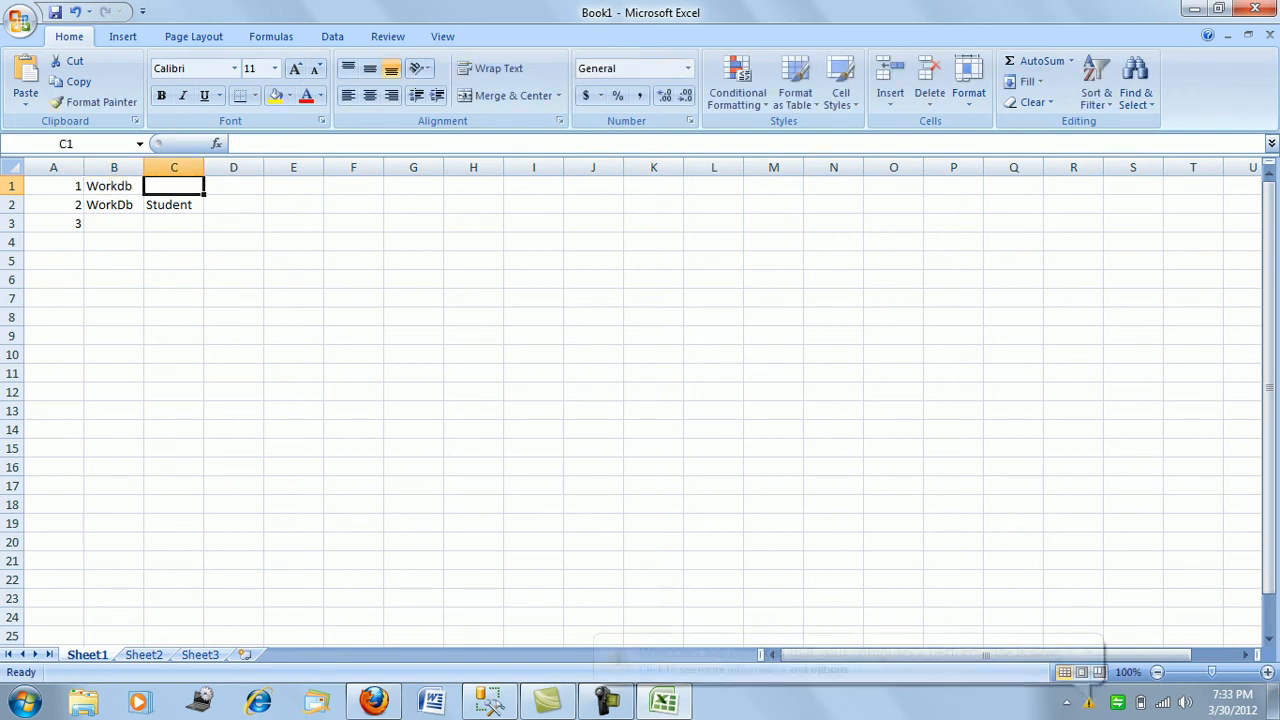
pyautogui.press('Tab')
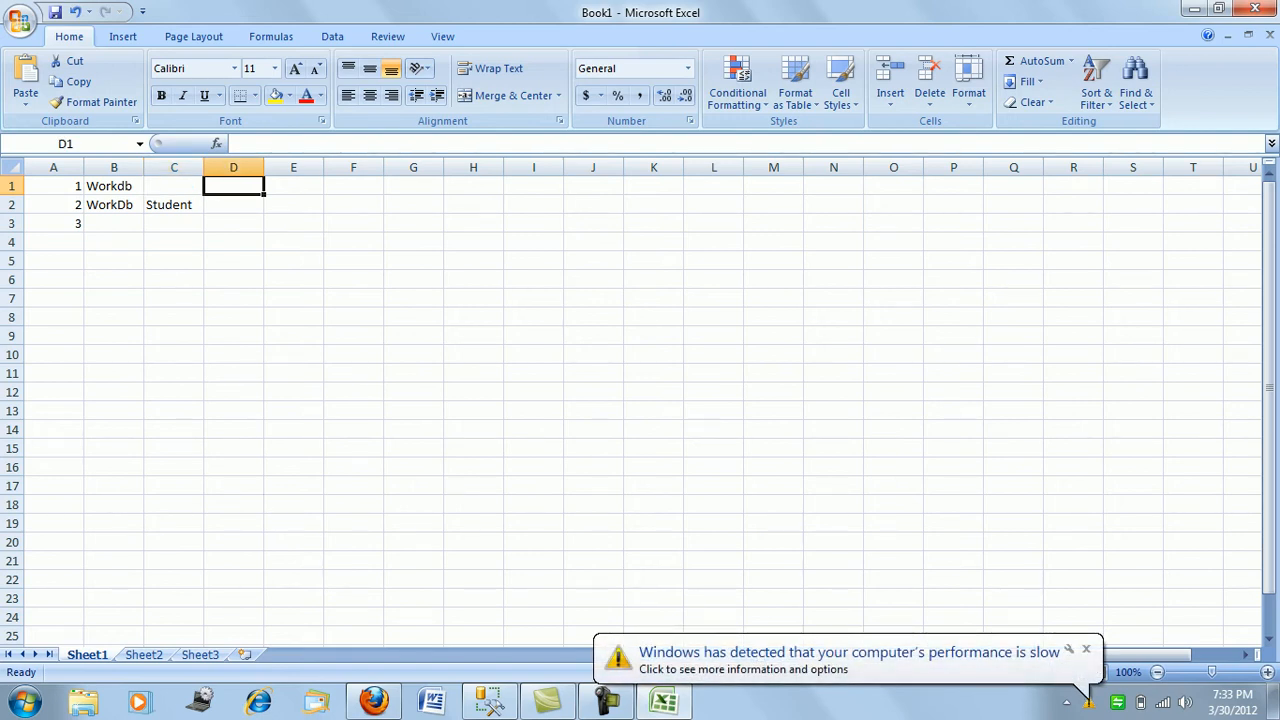
pyautogui.press('Tab')
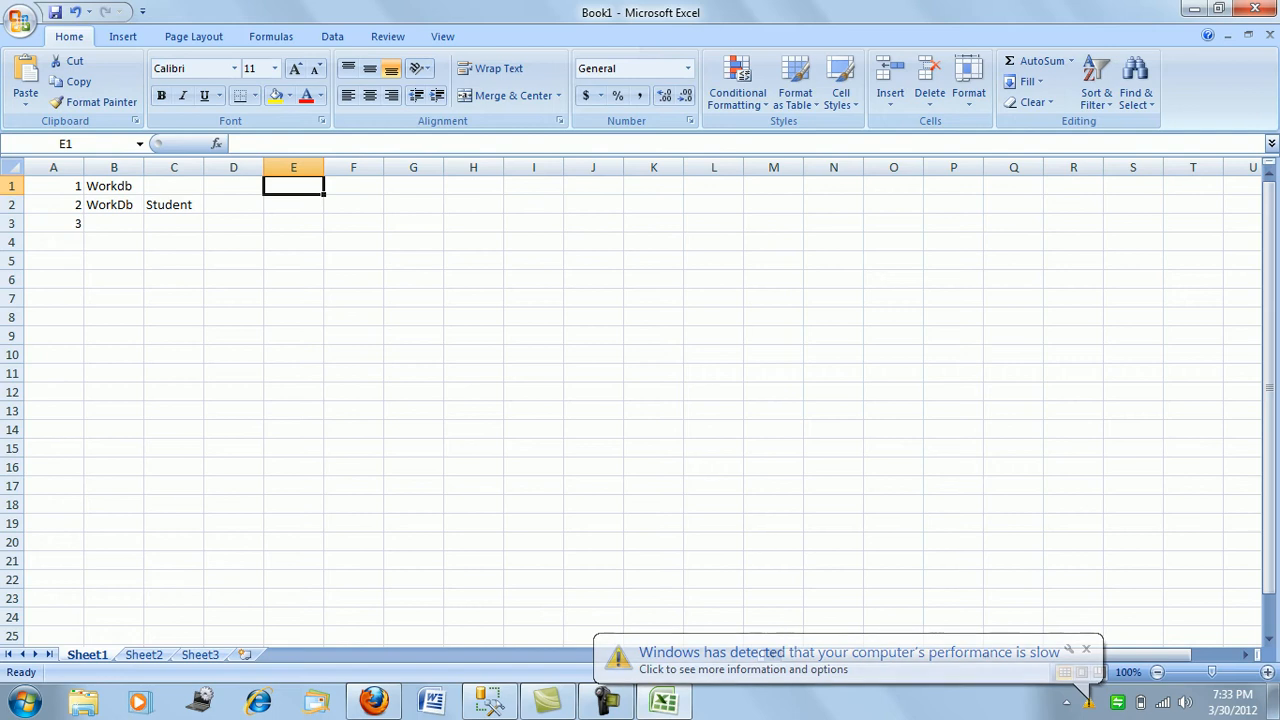
pyautogui.write('Dist')
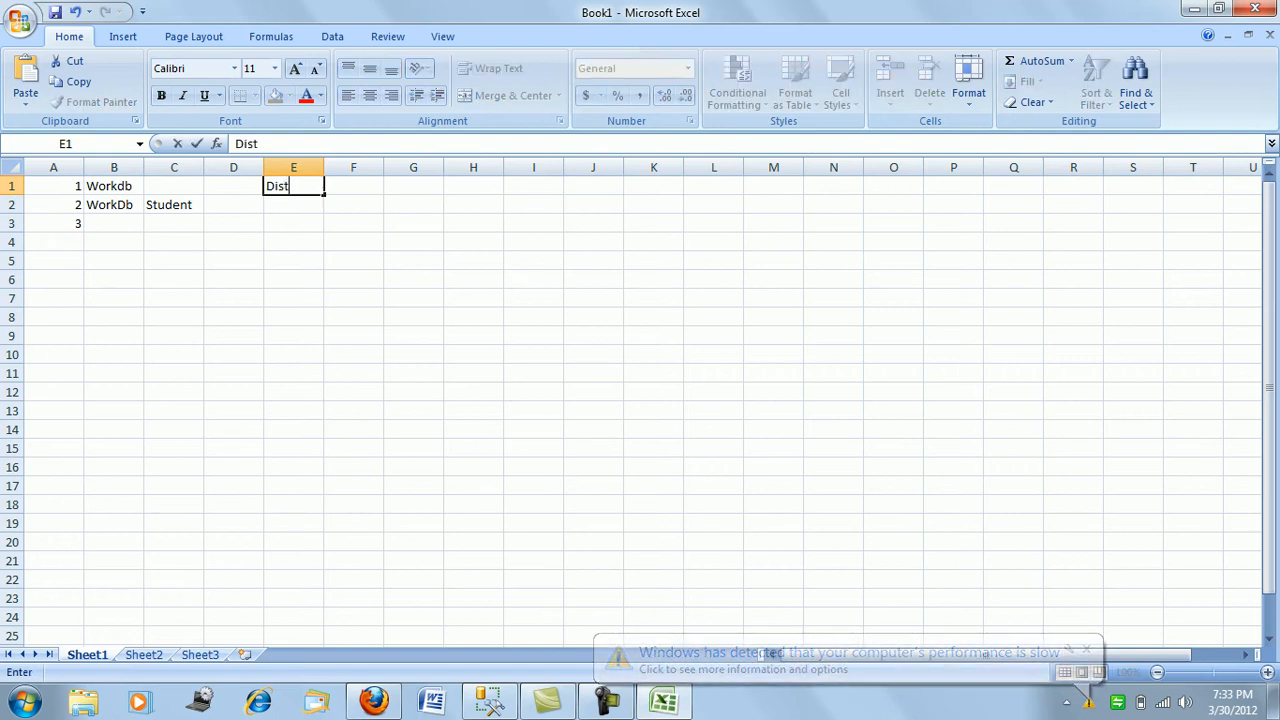
pyautogui.write('ribuo')
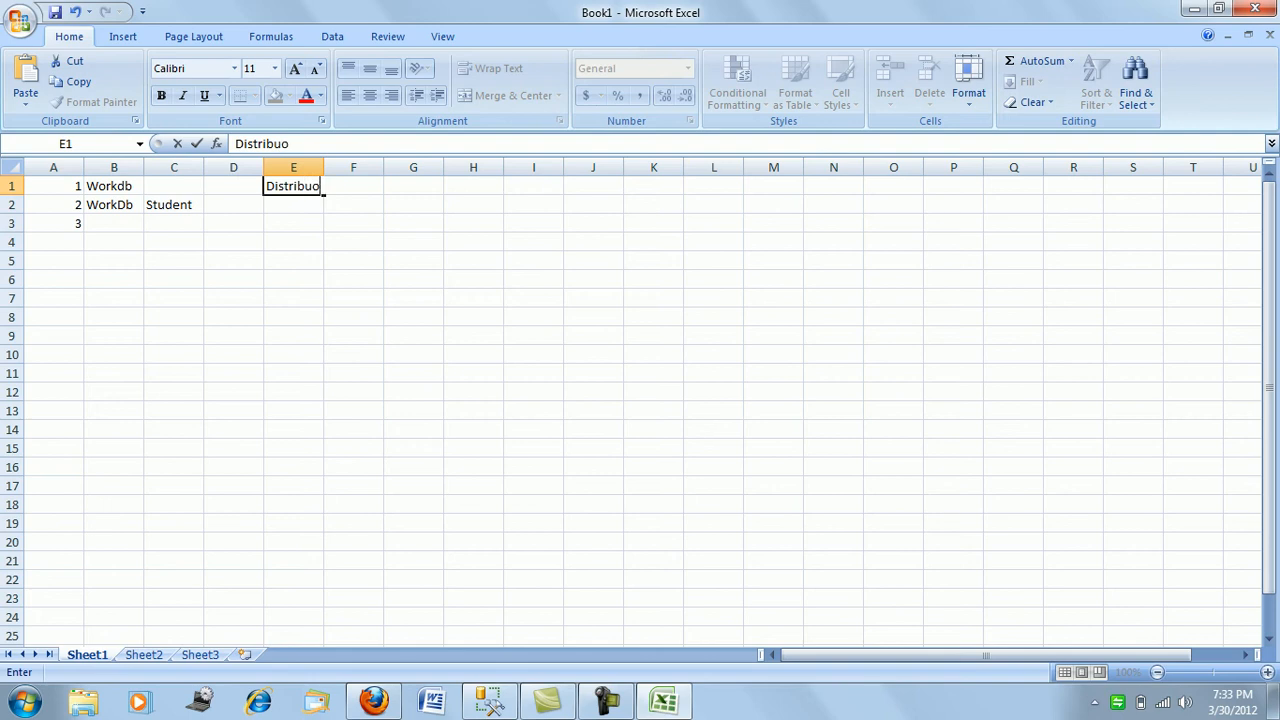
pyautogui.press('BackSpace')
pyautogui.write('tor')
pyautogui.click(293, 224)
# - Autofit column E to fit Distributor and select the row 1 and row 2 entries
pyautogui.click(293, 186)
pyautogui.doubleClick(324, 168)
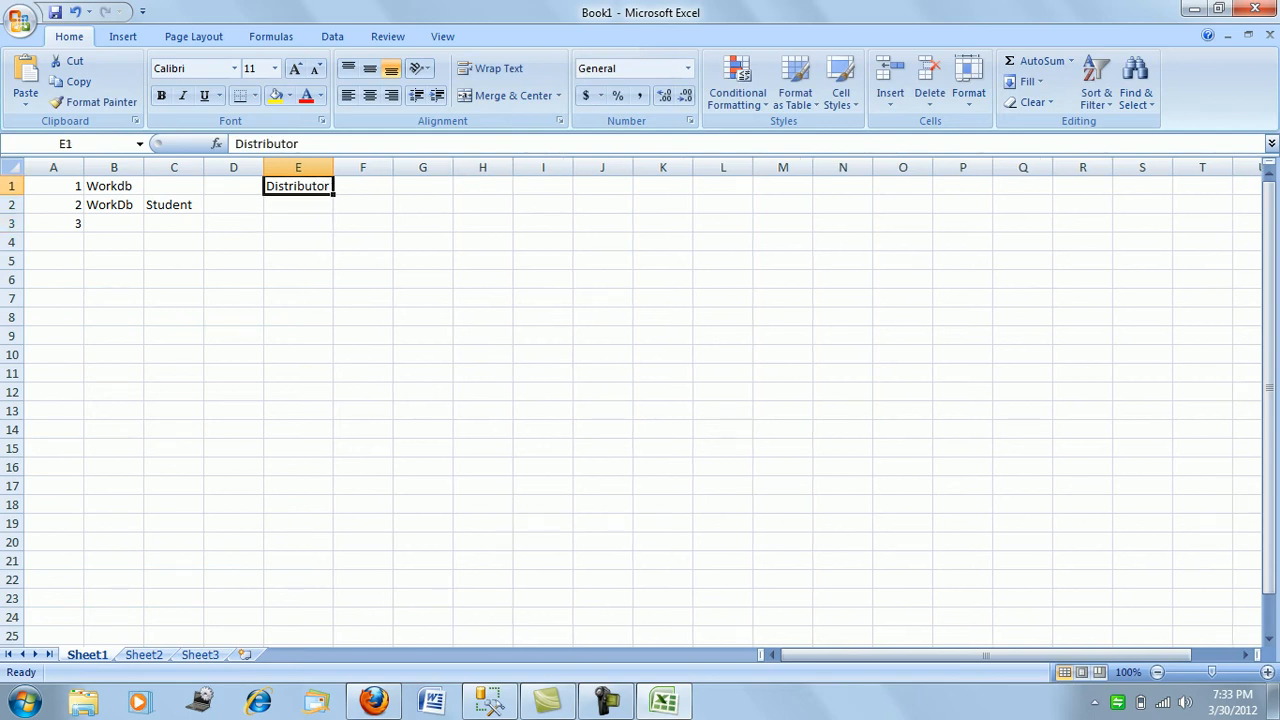
pyautogui.click(114, 186)
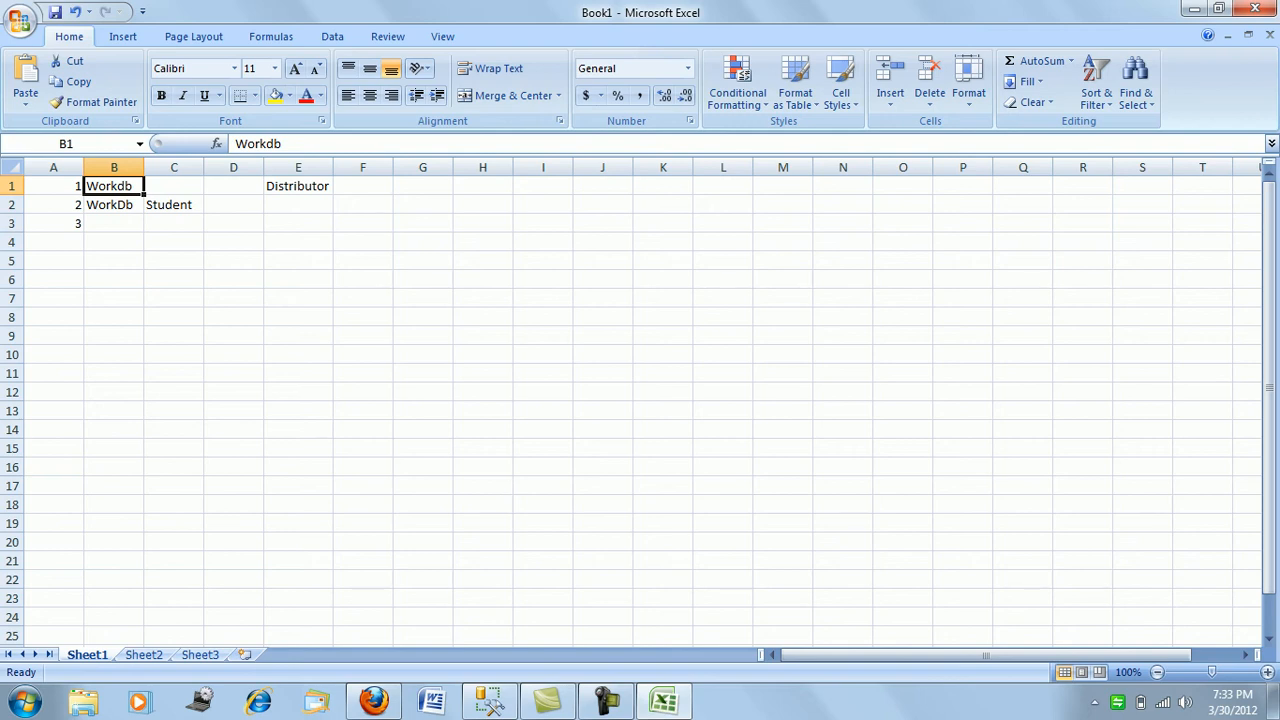
pyautogui.moveTo(54, 205); pyautogui.dragTo(174, 205)
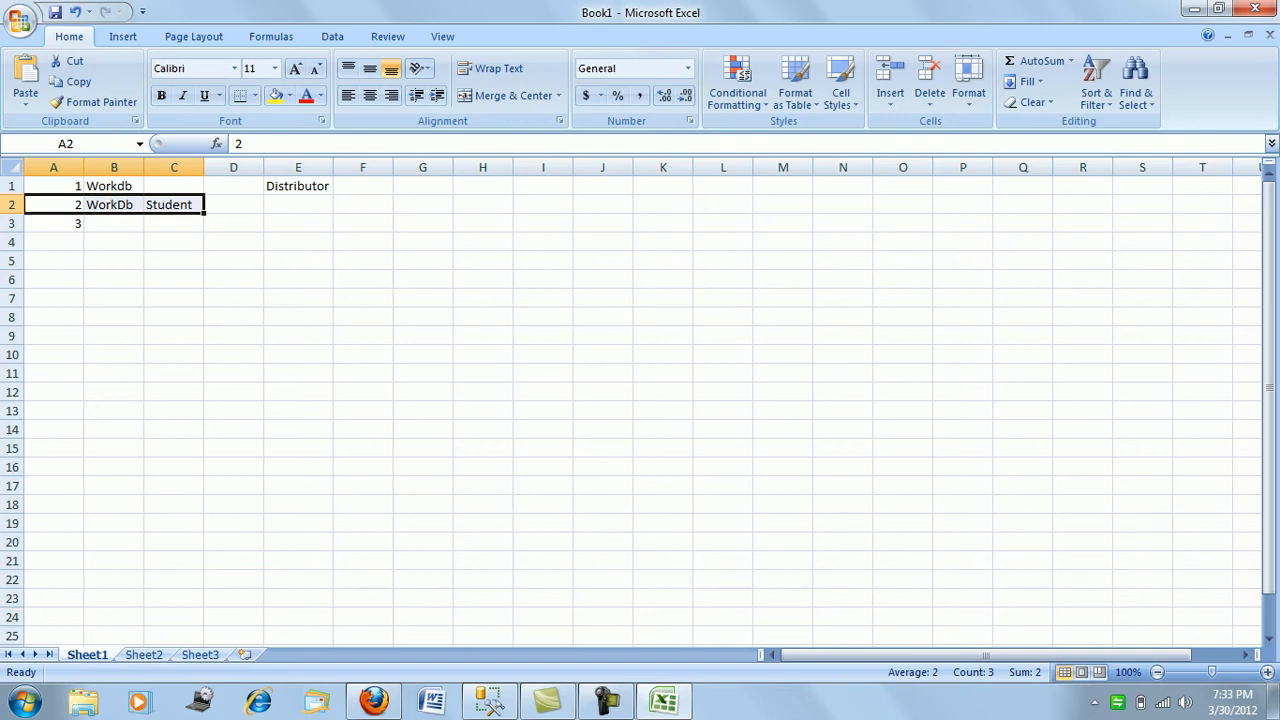
pyautogui.moveTo(54, 186); pyautogui.dragTo(298, 186)
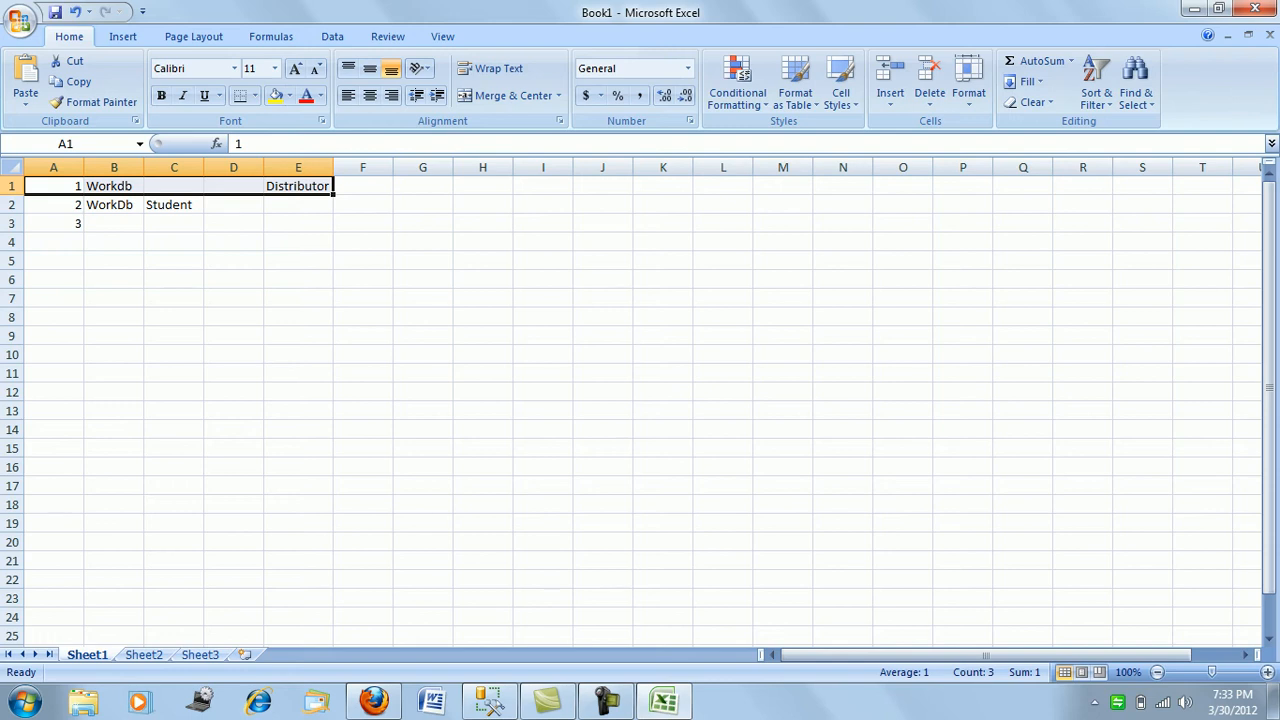
pyautogui.click(114, 224)
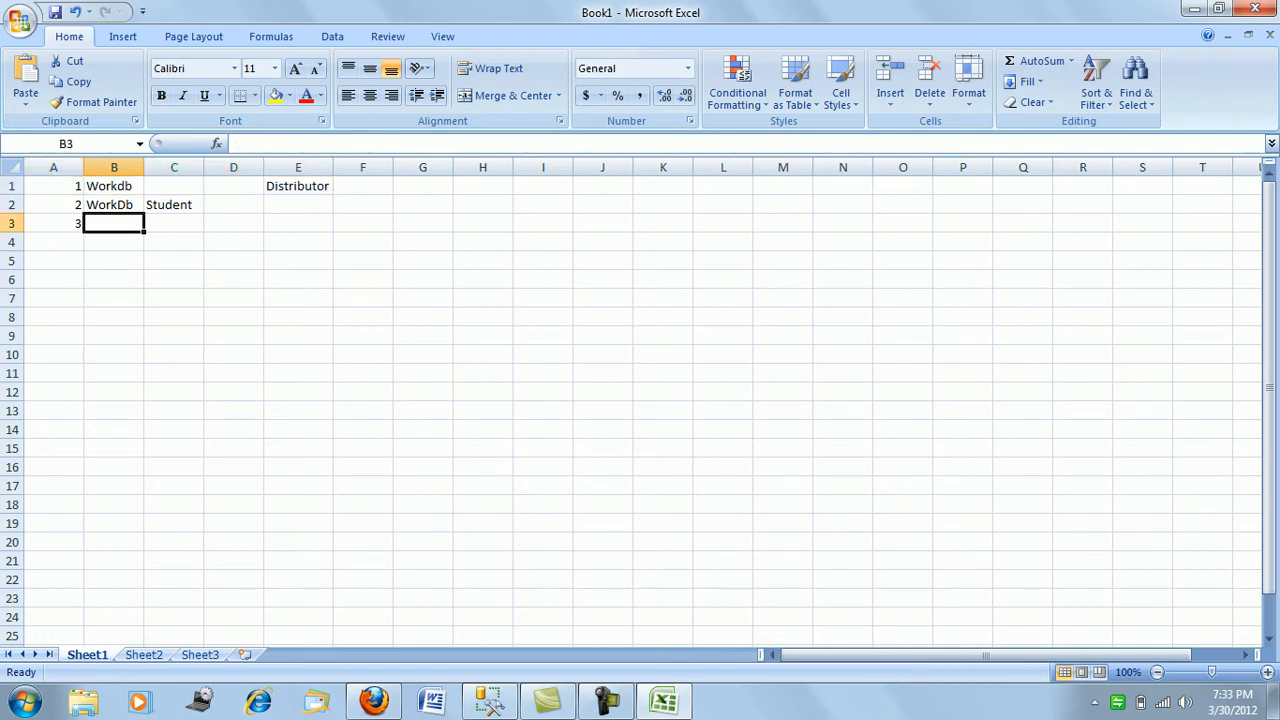
# - Enter Student in cell C1
pyautogui.click(174, 186)
pyautogui.write('Stun')
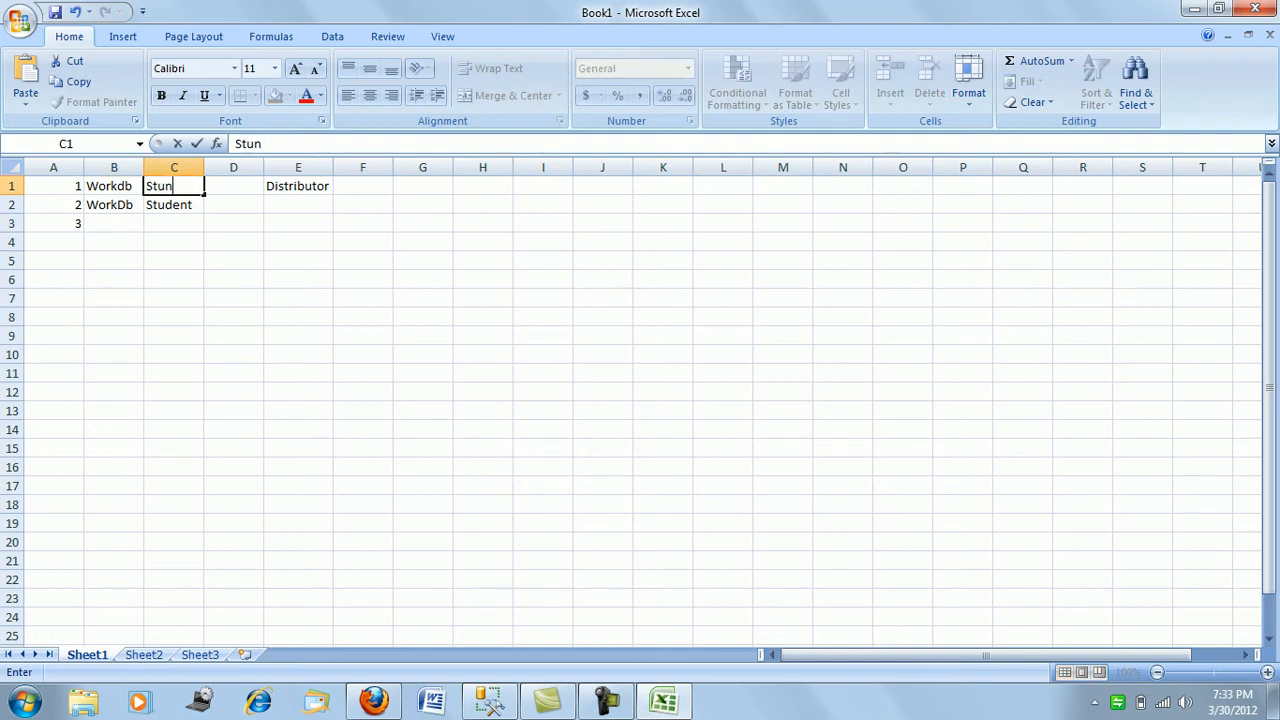
pyautogui.press('BackSpace')
pyautogui.write('dent')
pyautogui.click(114, 223)
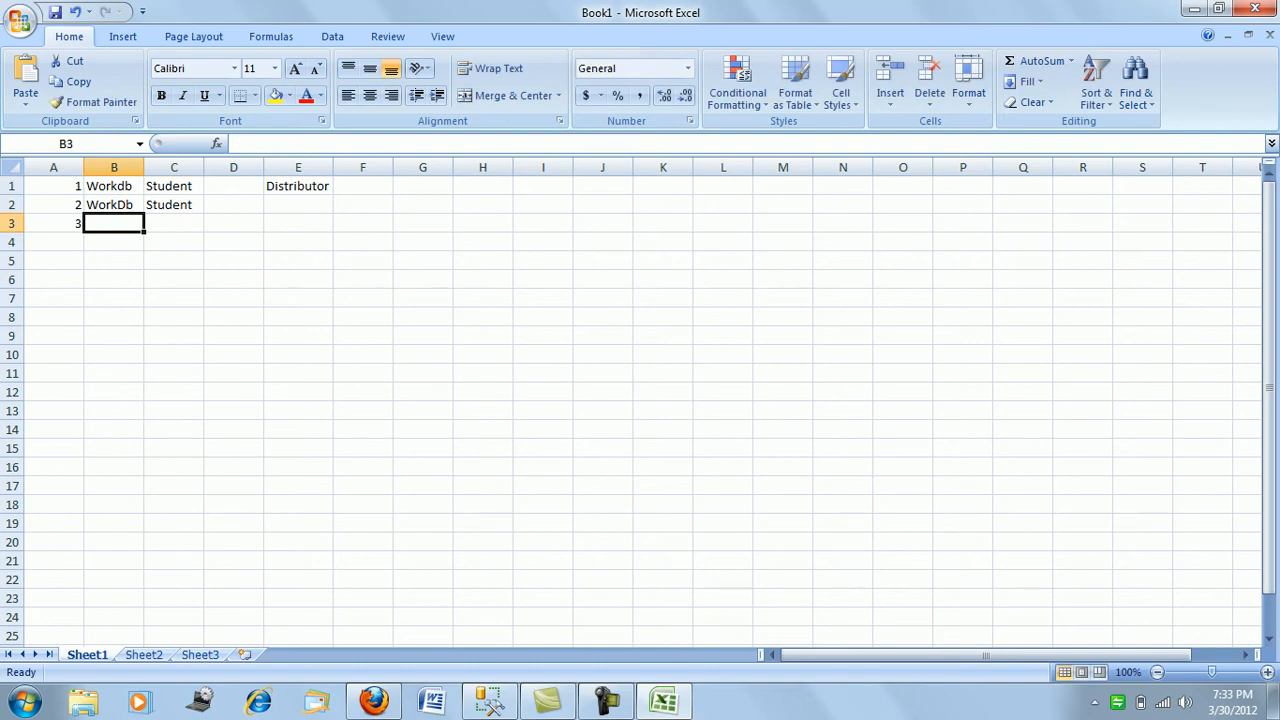
pyautogui.moveTo(54, 205); pyautogui.dragTo(54, 224)
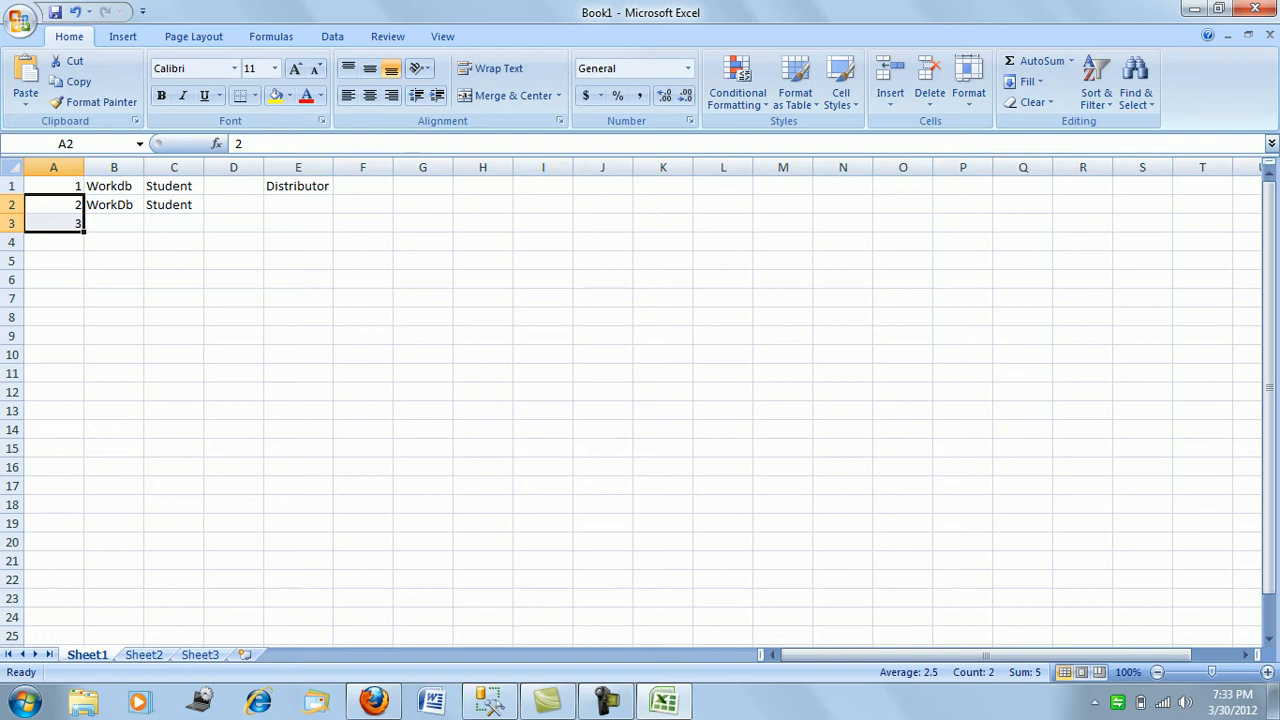
# - Enter WorkDb in cell B3
pyautogui.click(114, 223)
pyautogui.write('W')
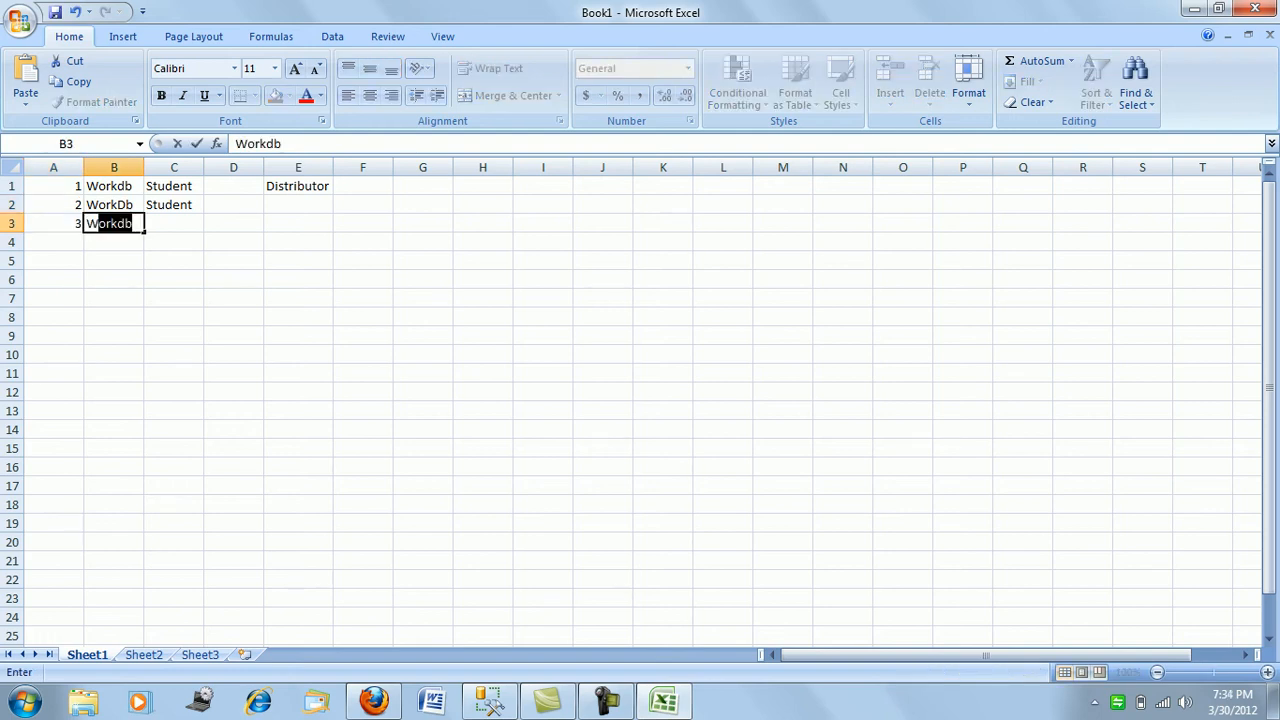
pyautogui.write('orkDb')
pyautogui.click(174, 261)
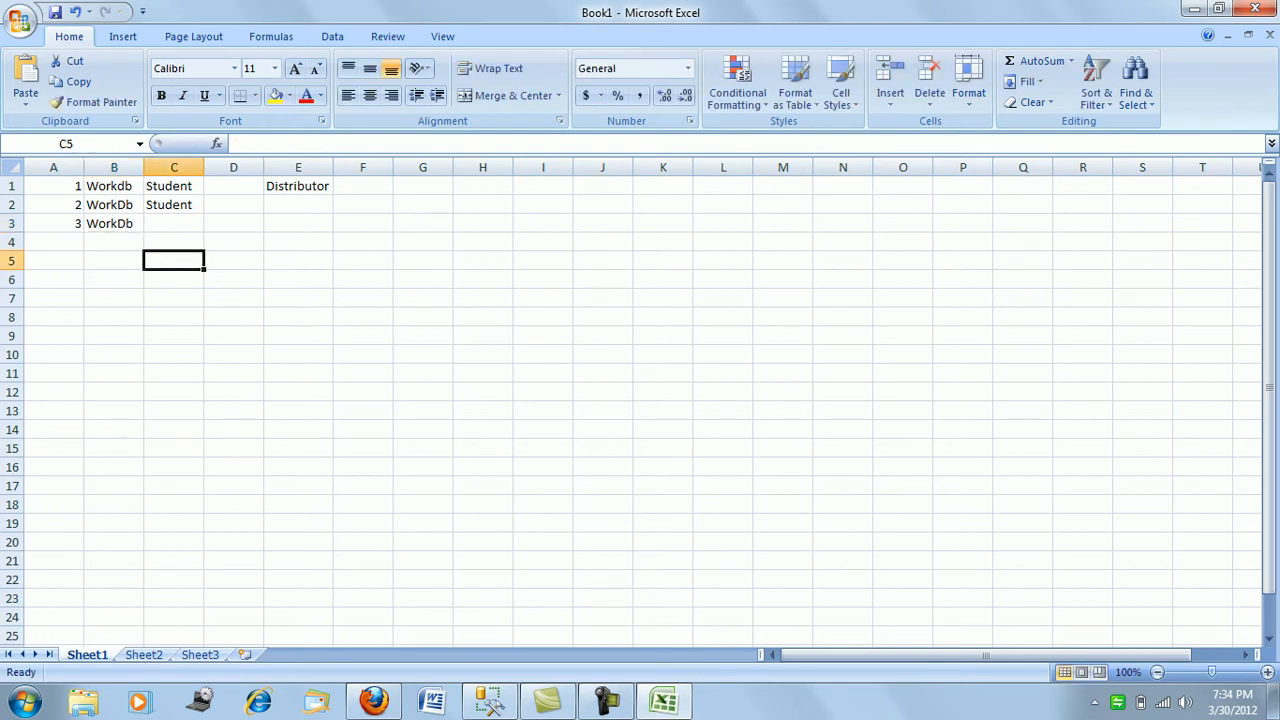
# - Type mirrored into cells D2 and D3
pyautogui.click(234, 205)
pyautogui.write('mirrored')
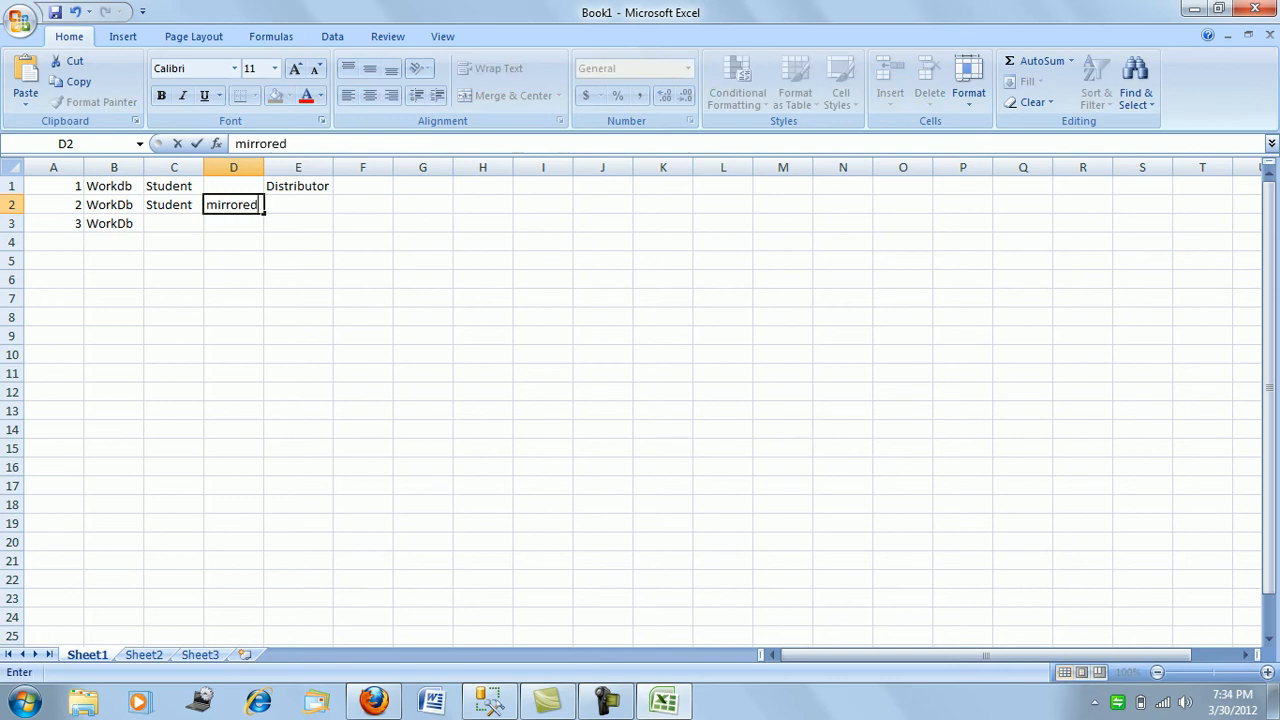
pyautogui.press('Return')
pyautogui.write('mirrore')
pyautogui.press('BackSpace')
pyautogui.write('red')
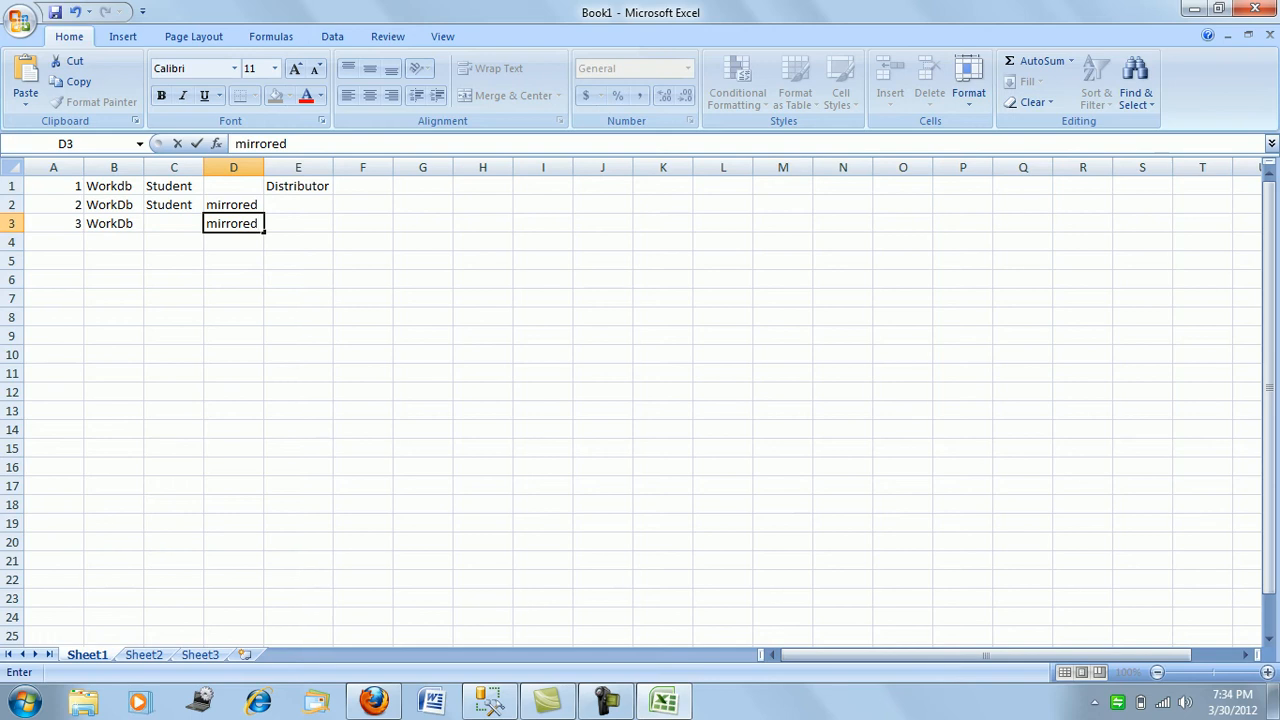
pyautogui.click(234, 261)
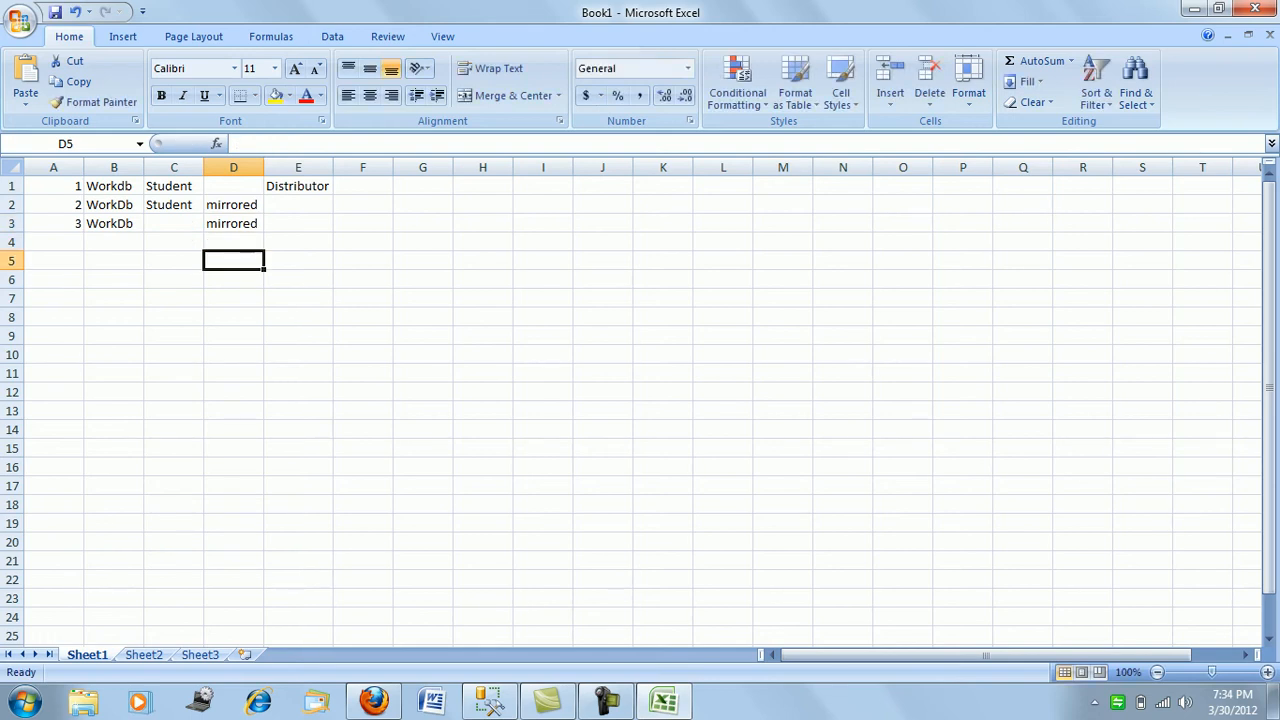
pyautogui.moveTo(114, 205); pyautogui.dragTo(53, 186)
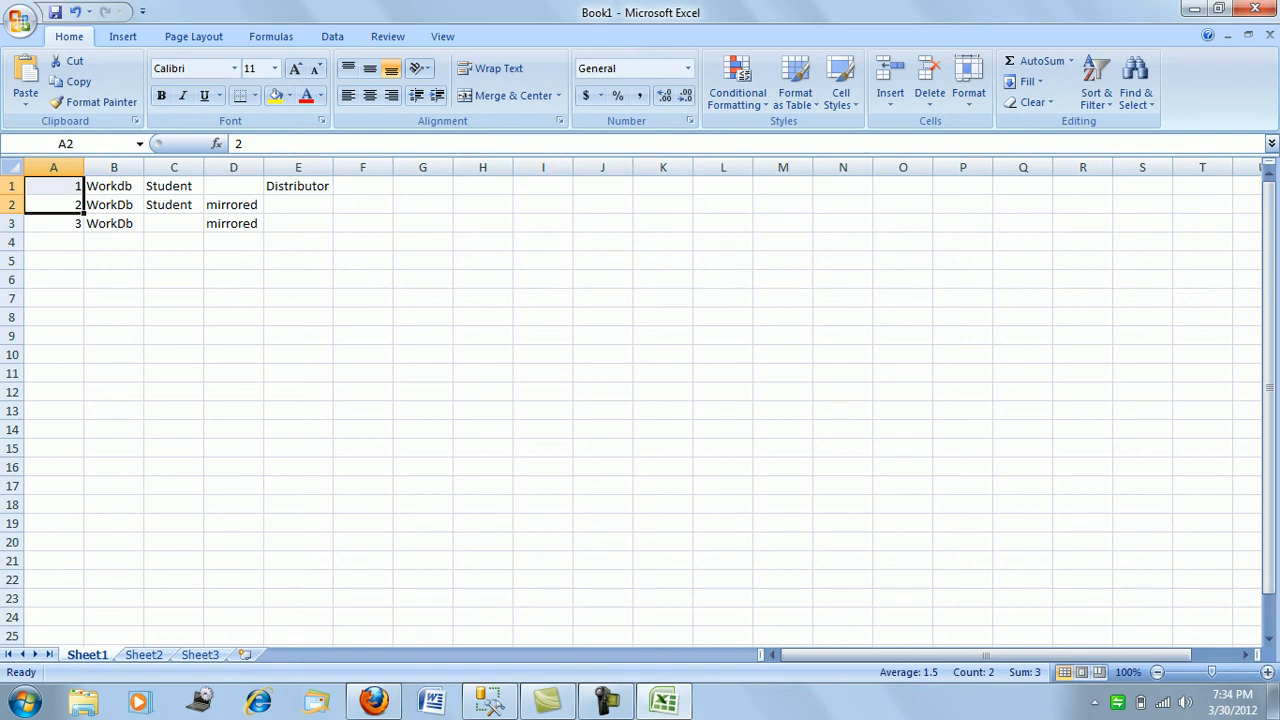
# - Give cell A2 a yellow fill
pyautogui.click(53, 204)
pyautogui.hotkey('shift', 'Up')
pyautogui.click(53, 223)
pyautogui.click(54, 205)
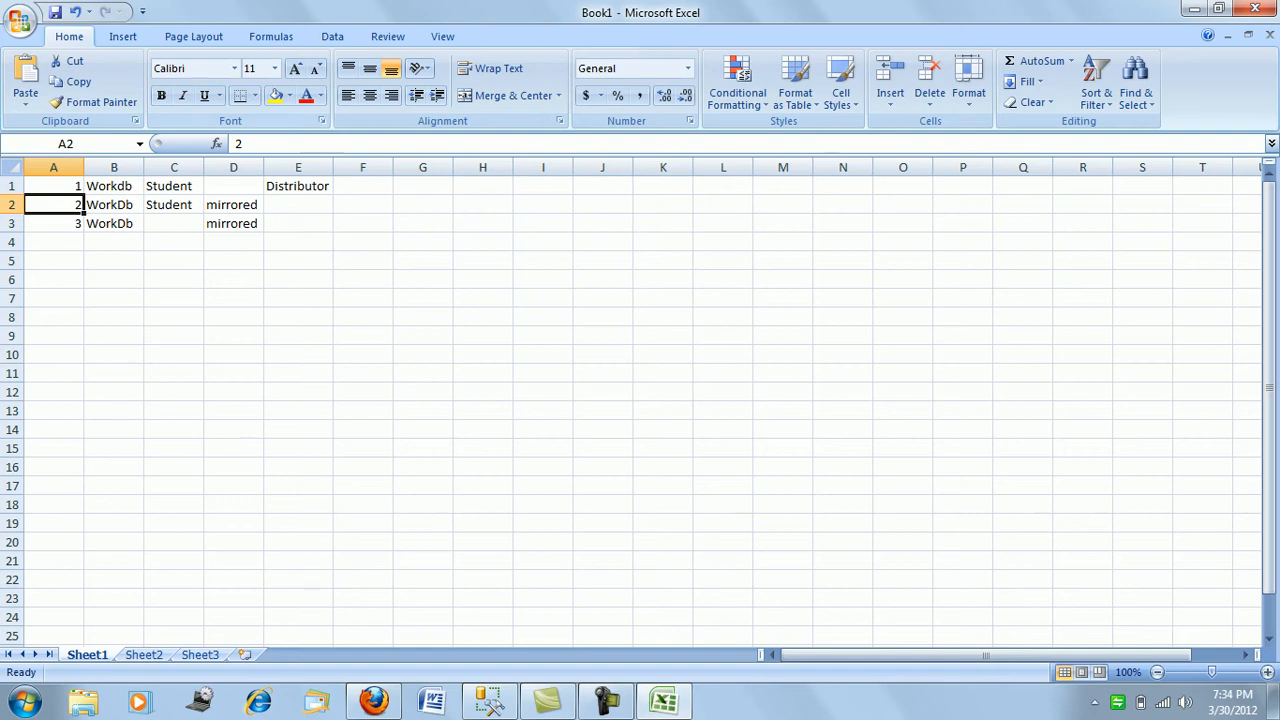
pyautogui.click(275, 95)
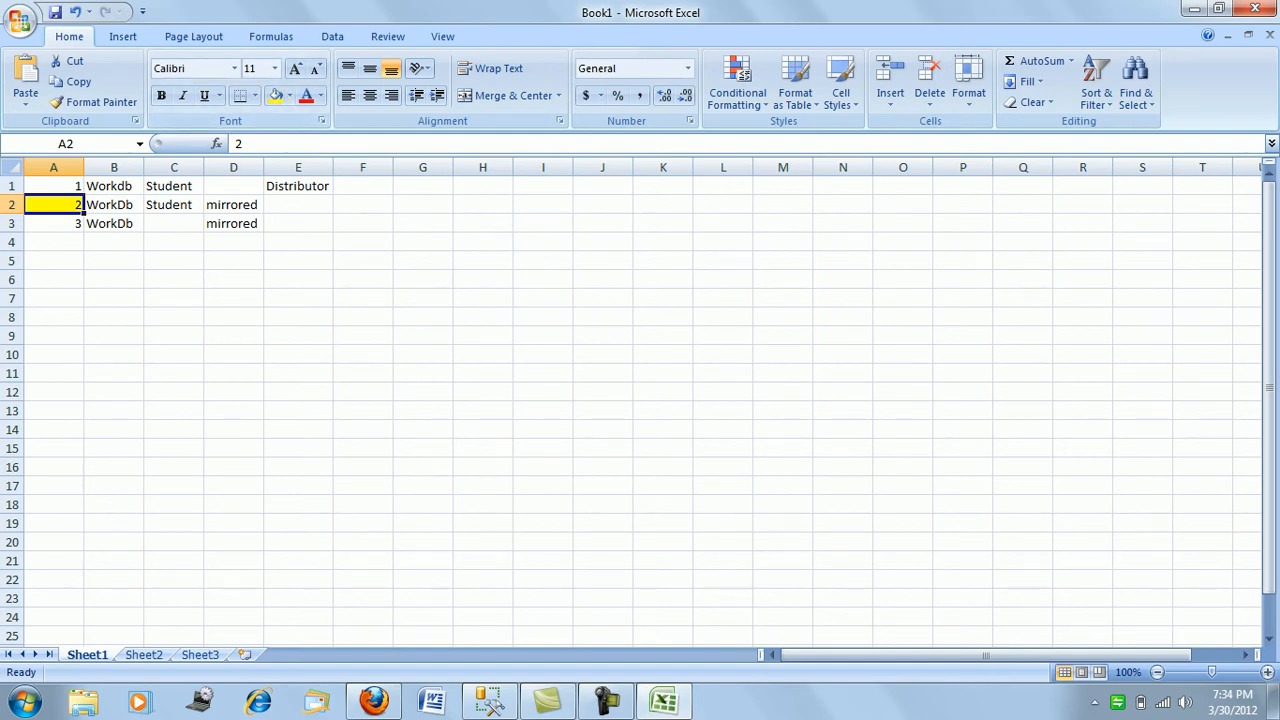
pyautogui.click(54, 224)
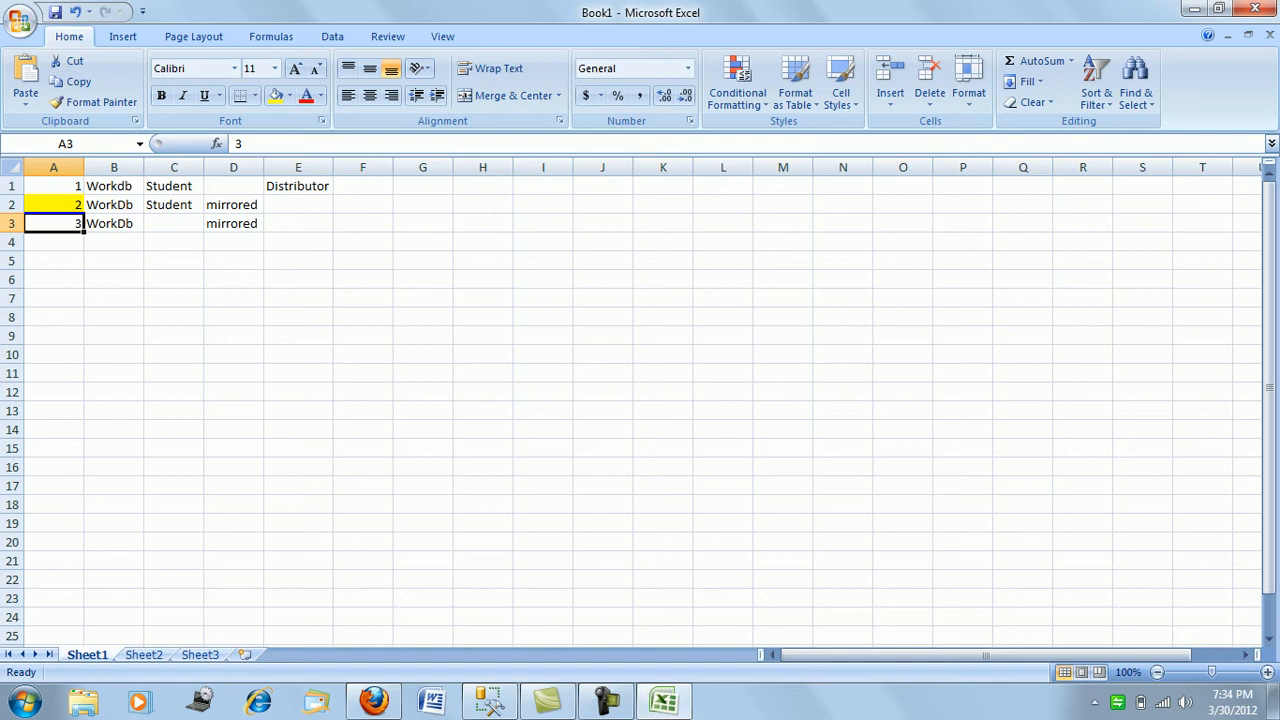
# - Enter Active in cell E3
pyautogui.click(114, 224)
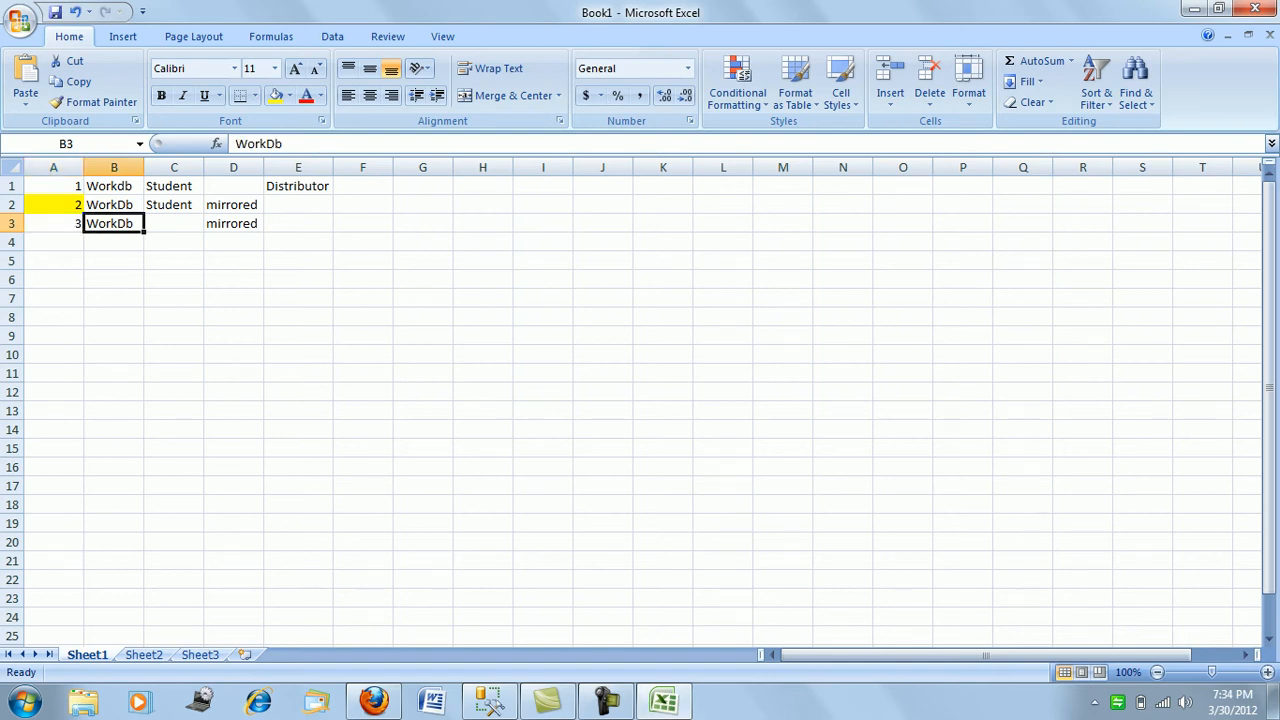
pyautogui.click(298, 224)
pyautogui.write('Active')
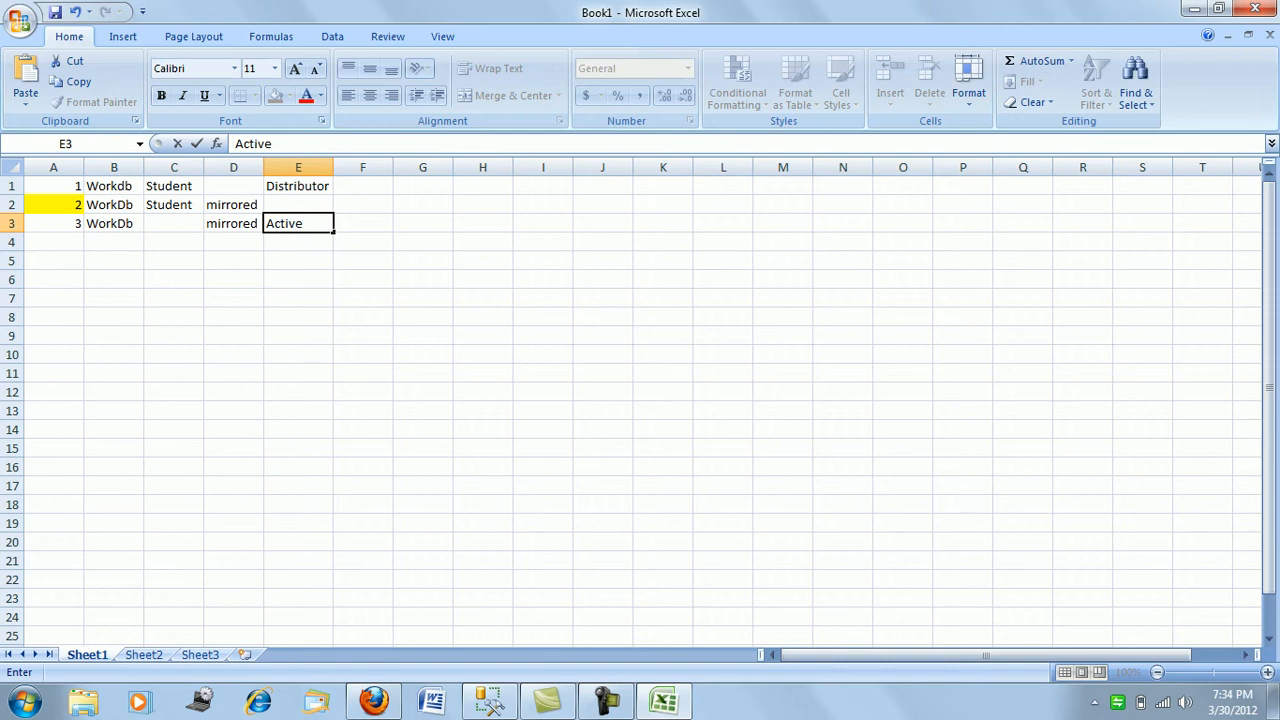
pyautogui.click(234, 242)
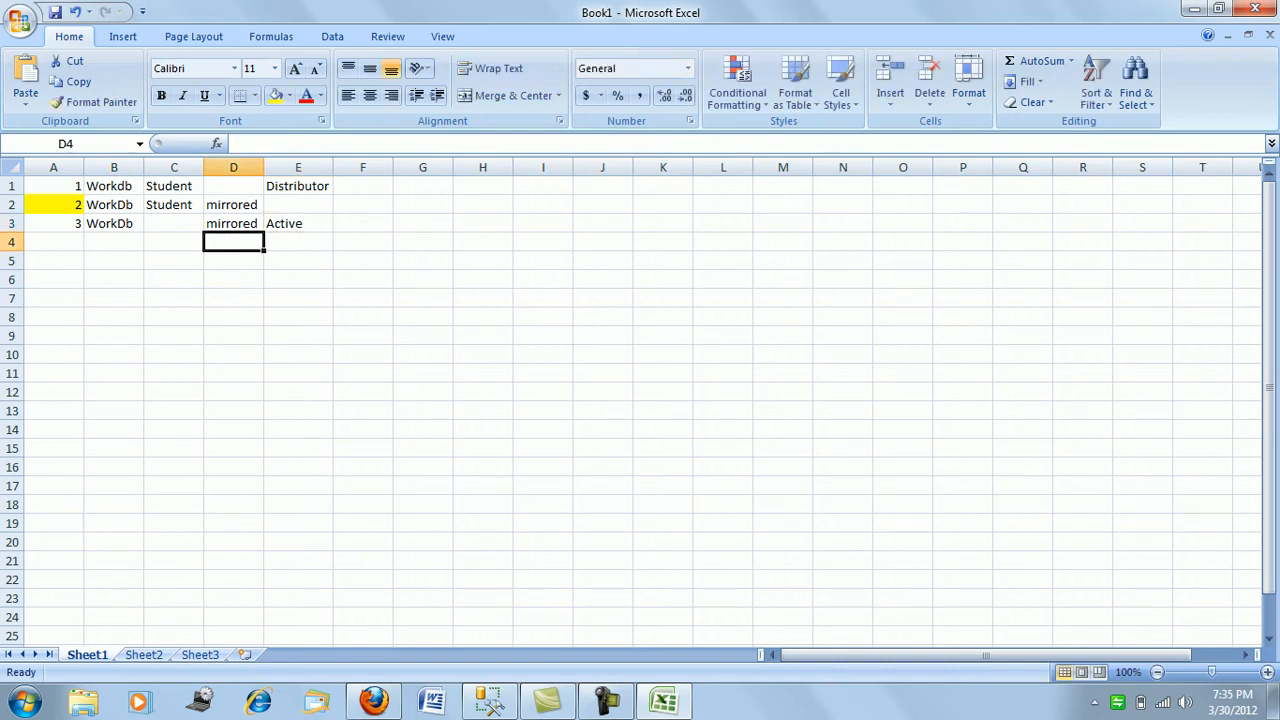
pyautogui.click(298, 224)
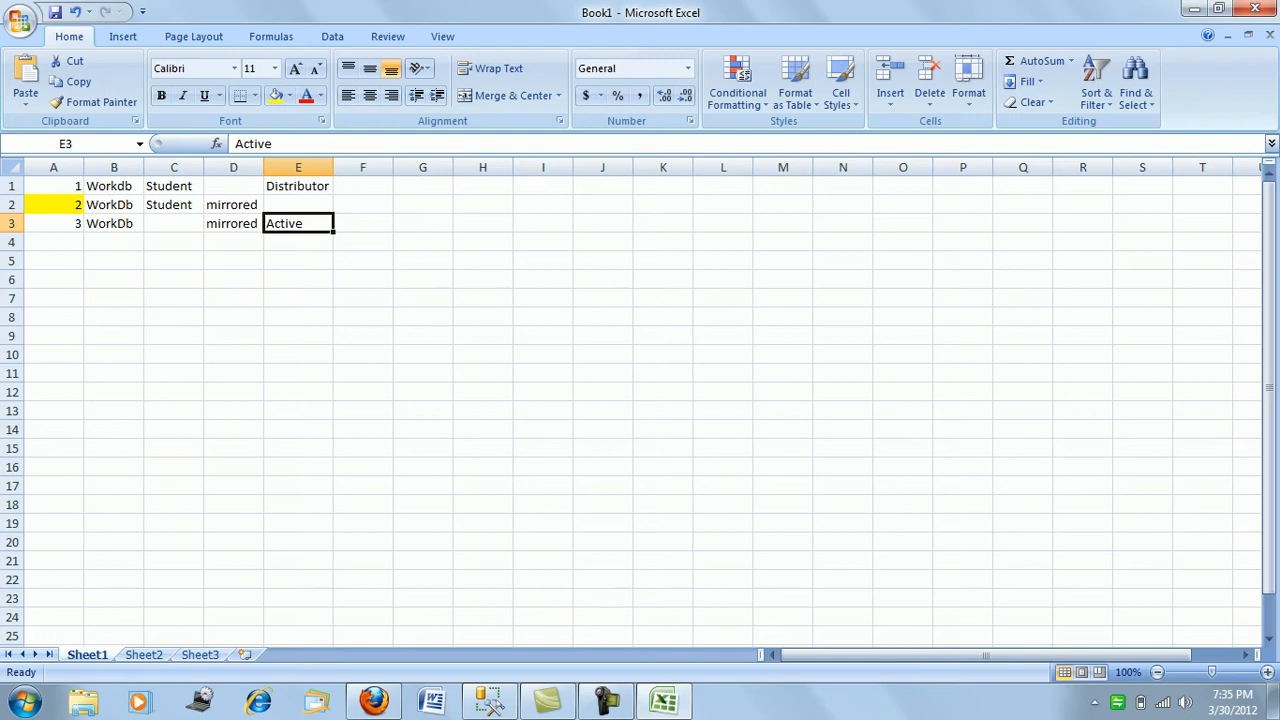
pyautogui.moveTo(114, 224); pyautogui.dragTo(114, 186)
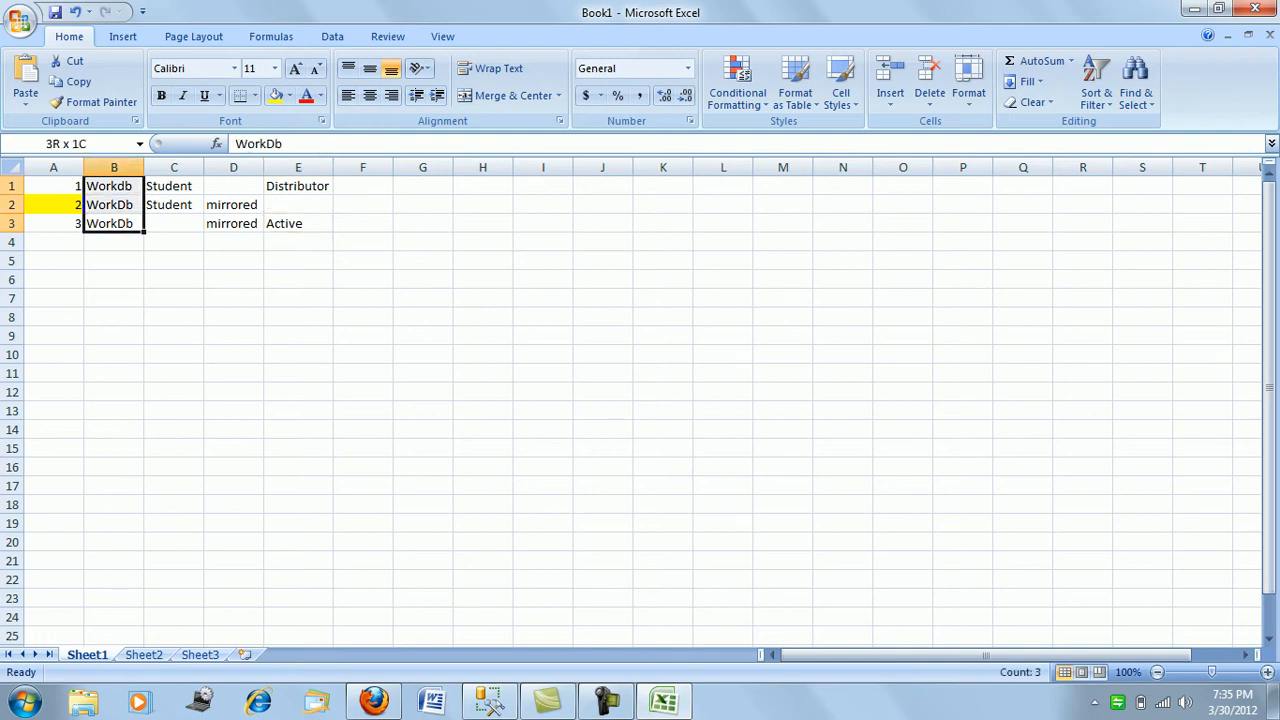
pyautogui.click(174, 242)
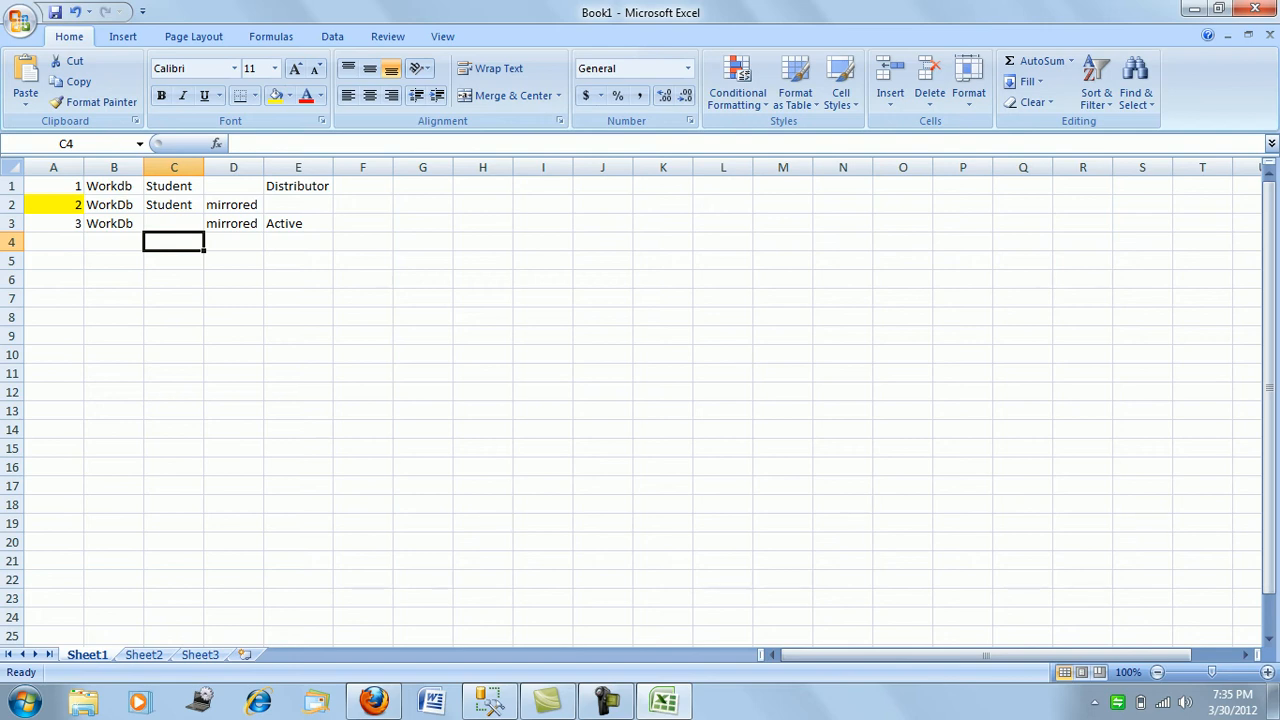
# - Switch back to SQL Server Management Studio
pyautogui.click(490, 700)
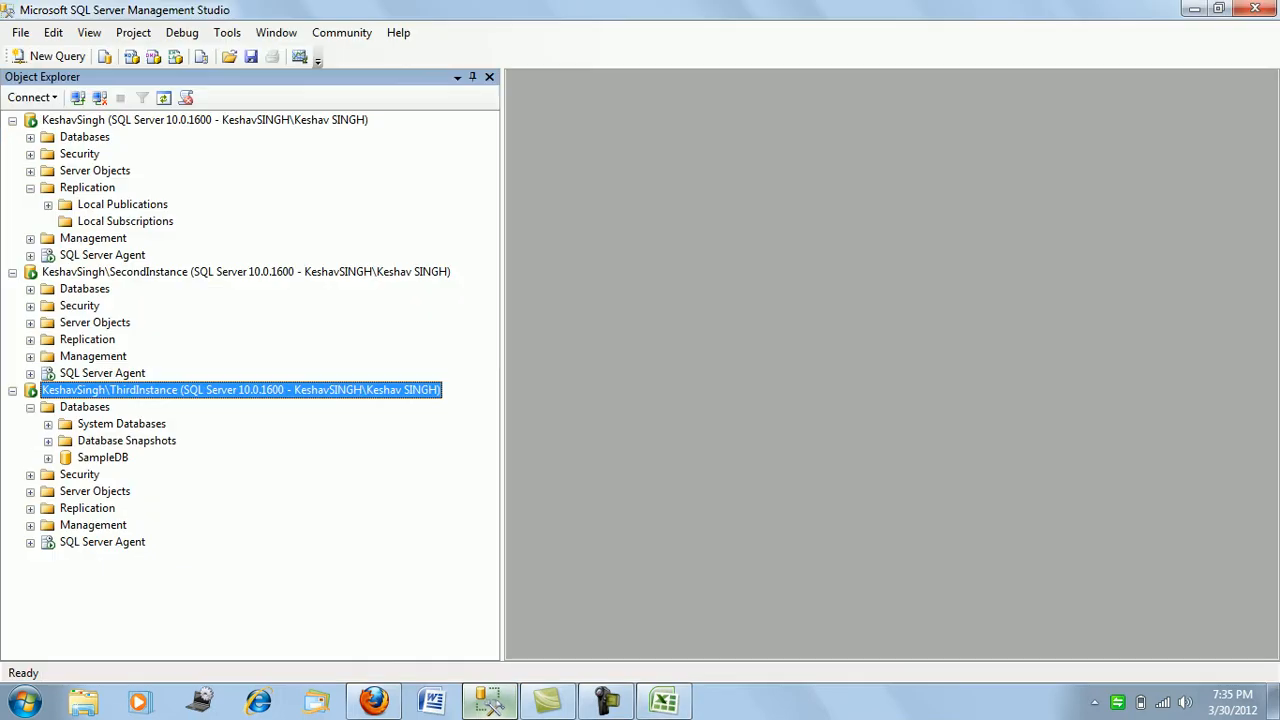
pyautogui.click(490, 700)
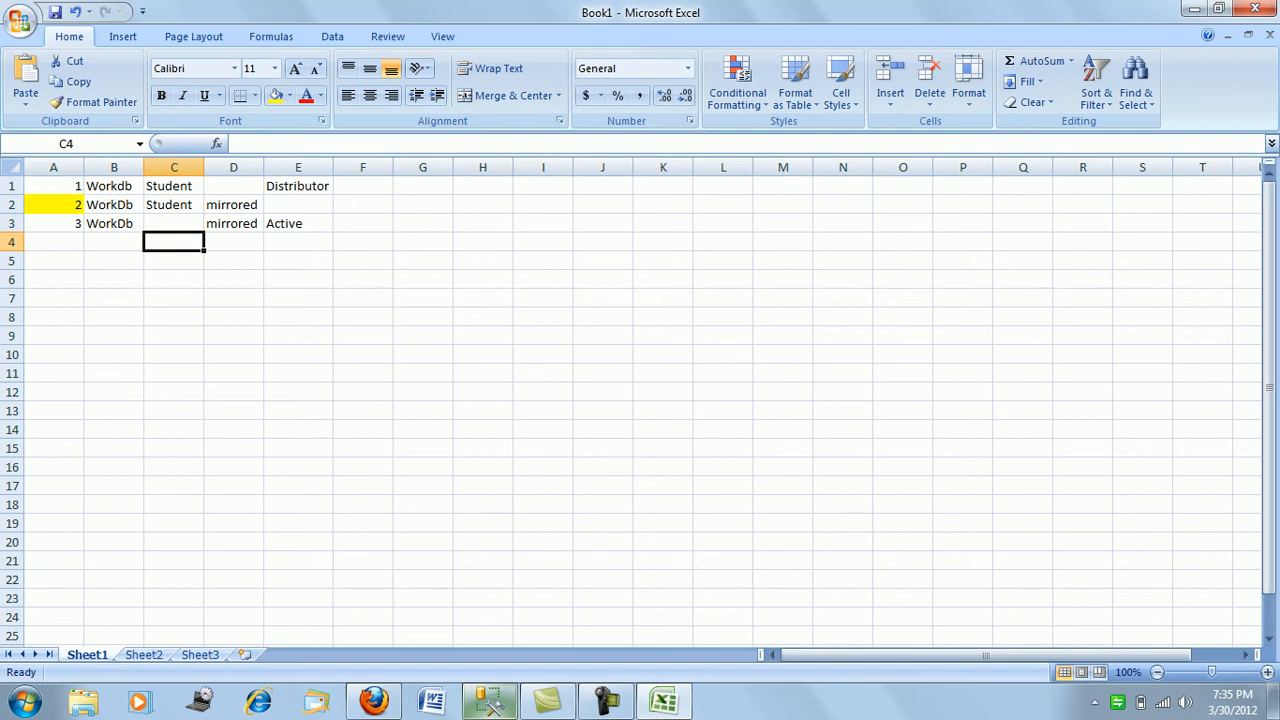
pyautogui.moveTo(547, 700)
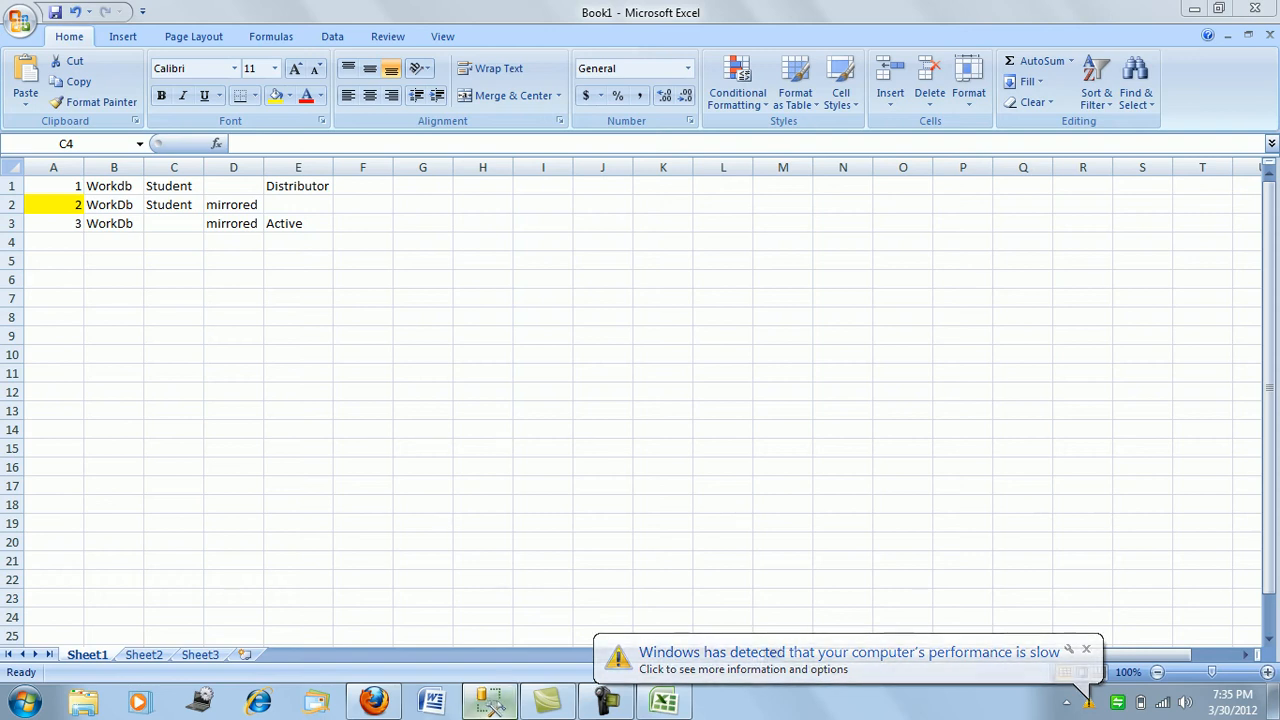
pyautogui.click(490, 701)
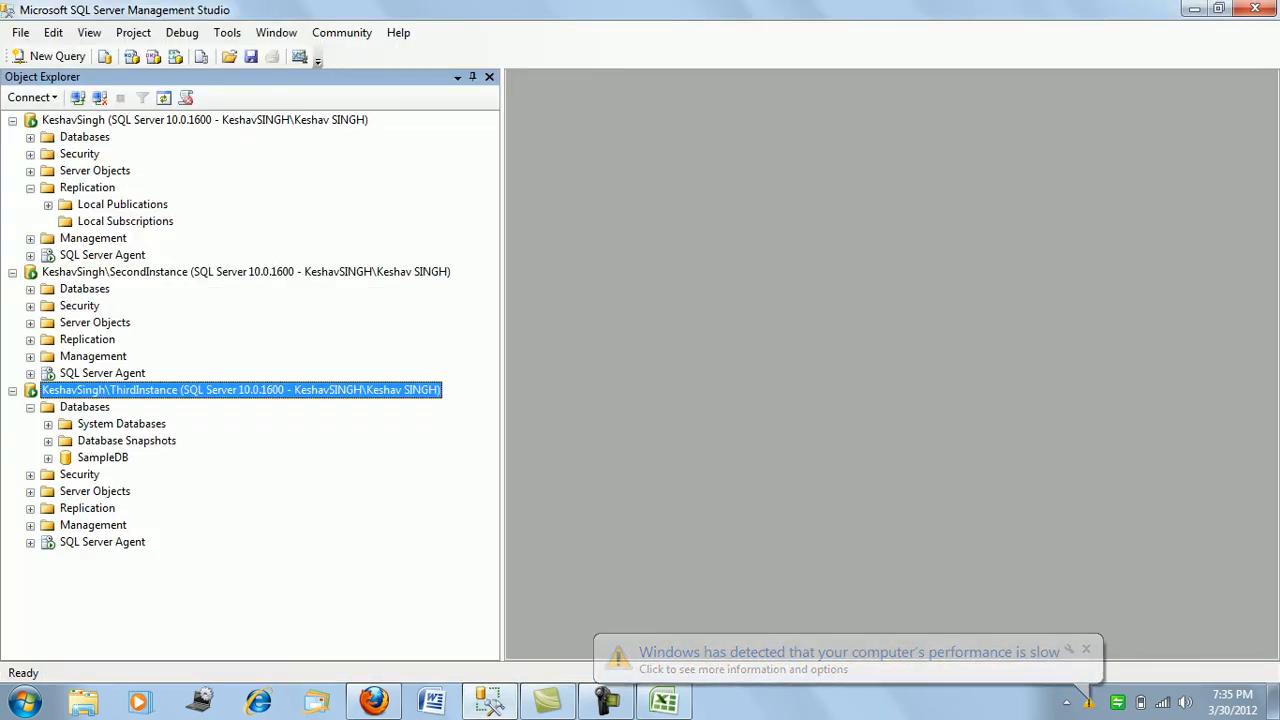
# - Start the distribution wizard, cancel it, and browse the first server's system databases
pyautogui.click(87, 188)
pyautogui.rightClick(98, 189)
pyautogui.click(180, 197)
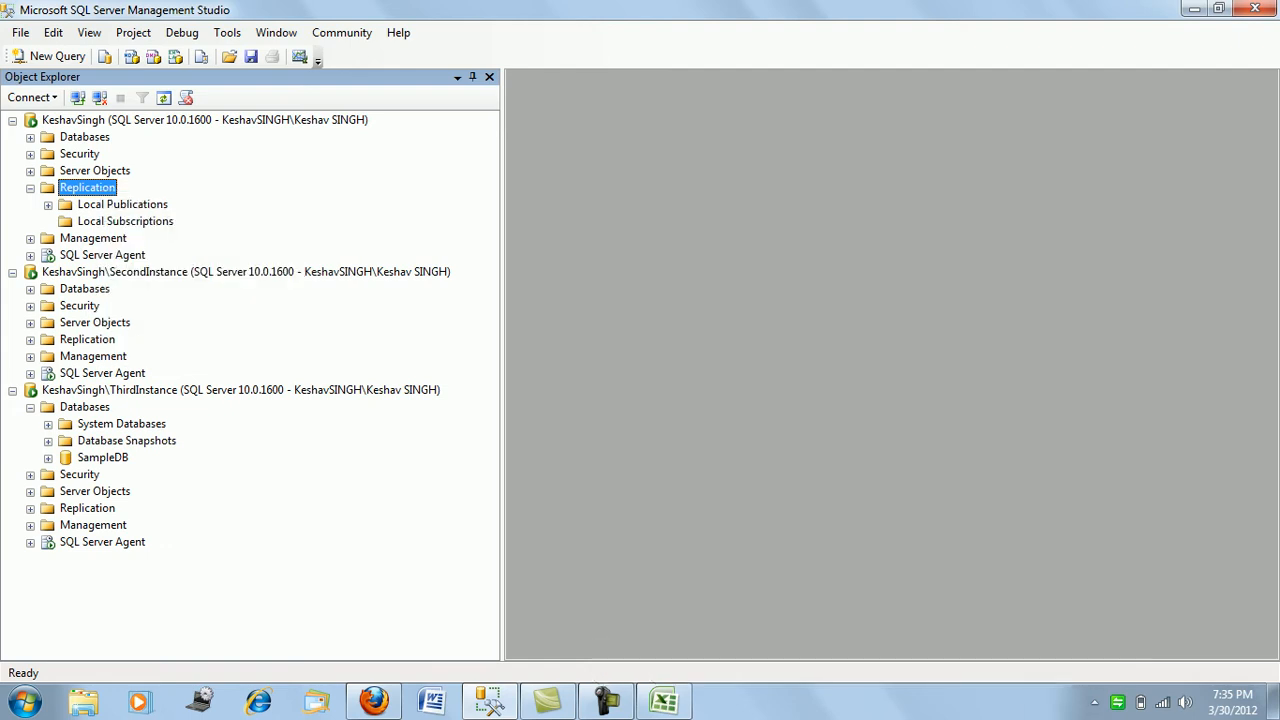
pyautogui.click(527, 514)
pyautogui.click(30, 138)
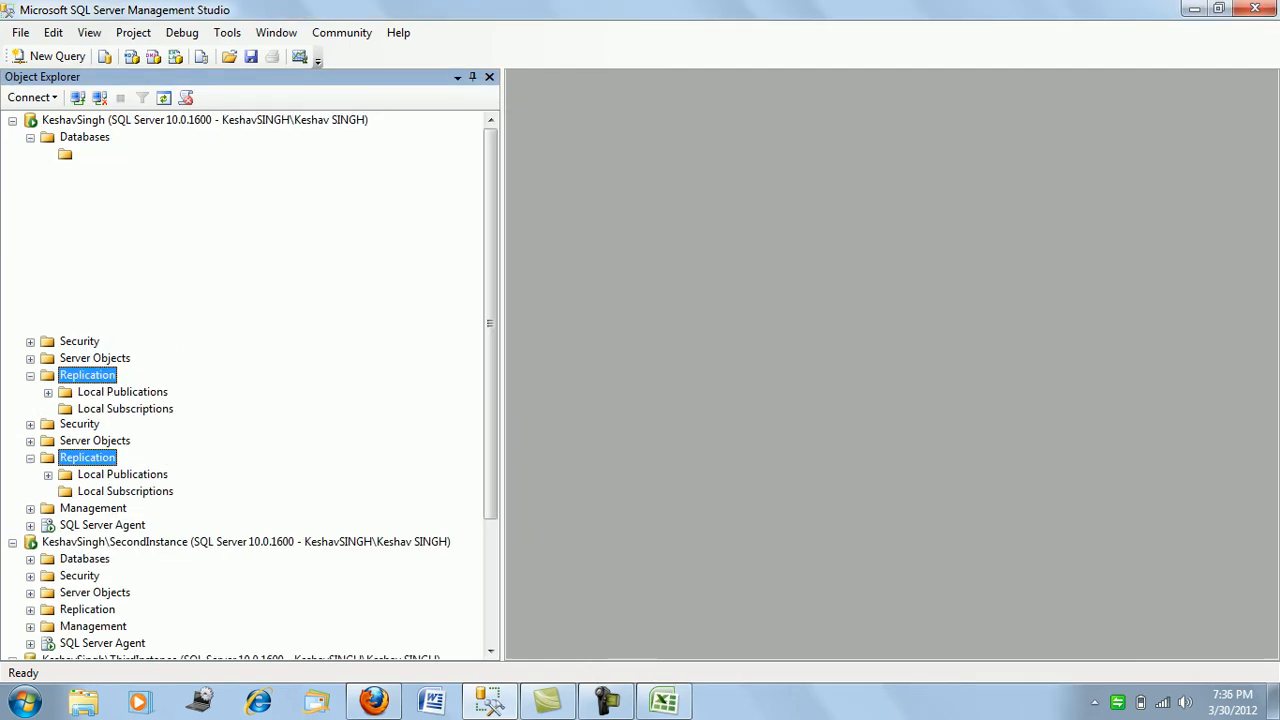
pyautogui.click(48, 154)
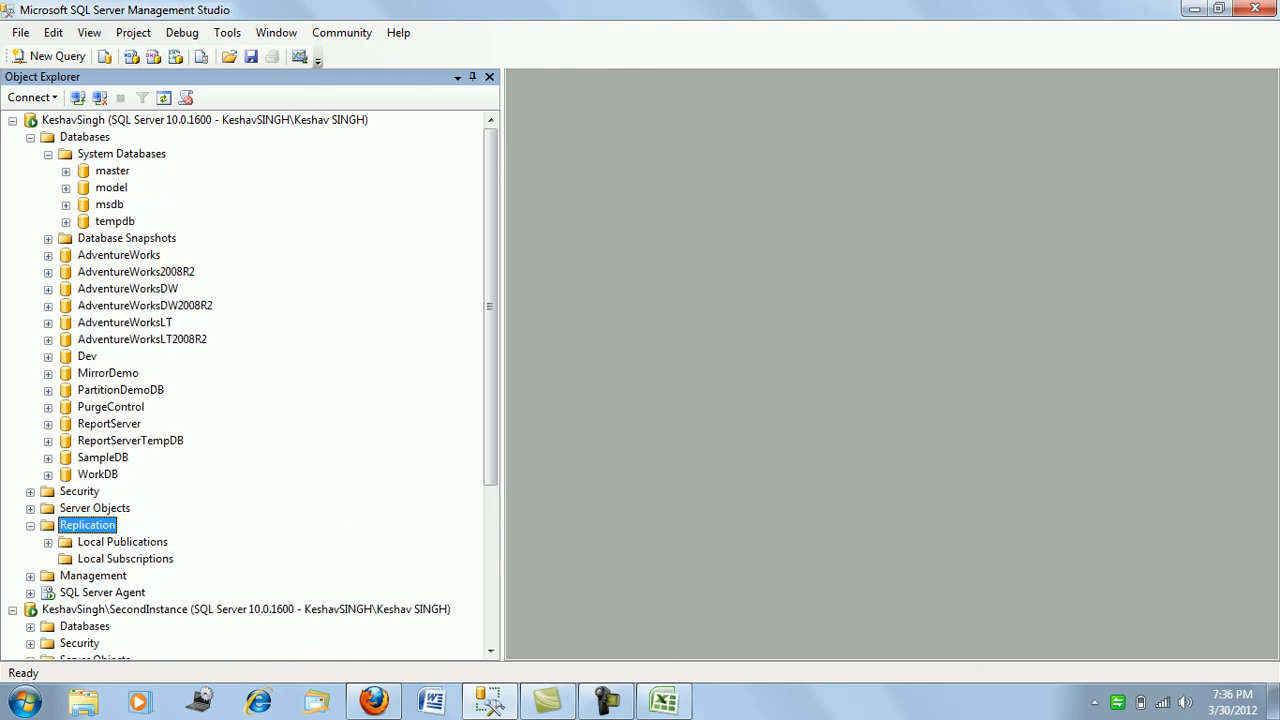
pyautogui.click(30, 137)
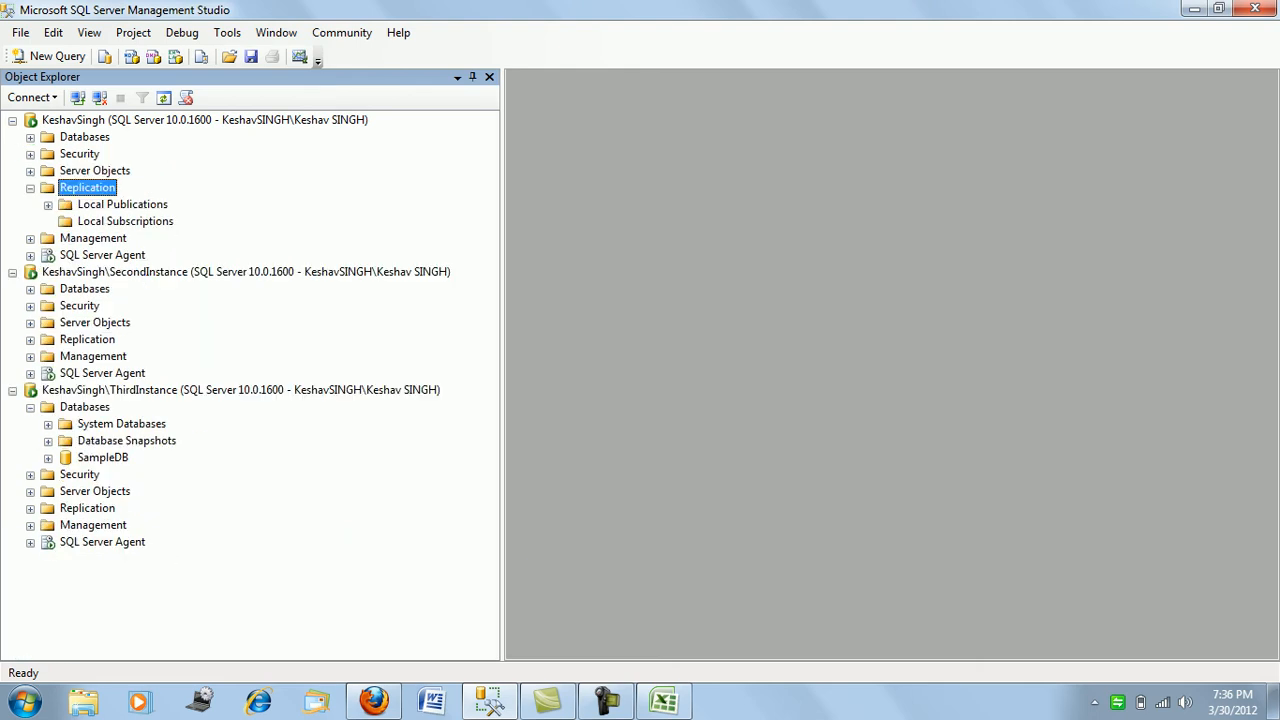
# - Run Configure Distribution, accepting this server as Distributor, default snapshot folder and distribution database
pyautogui.rightClick(100, 188)
pyautogui.click(170, 198)
pyautogui.click(402, 538)
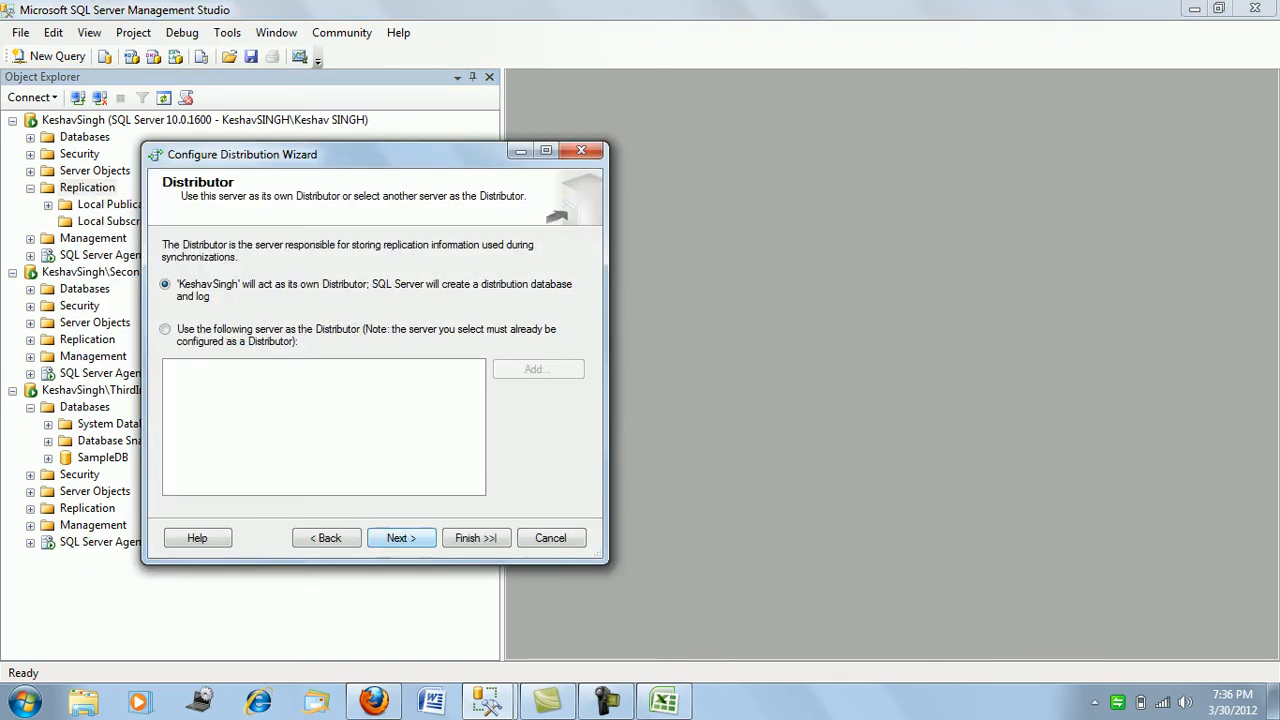
pyautogui.press('Return')
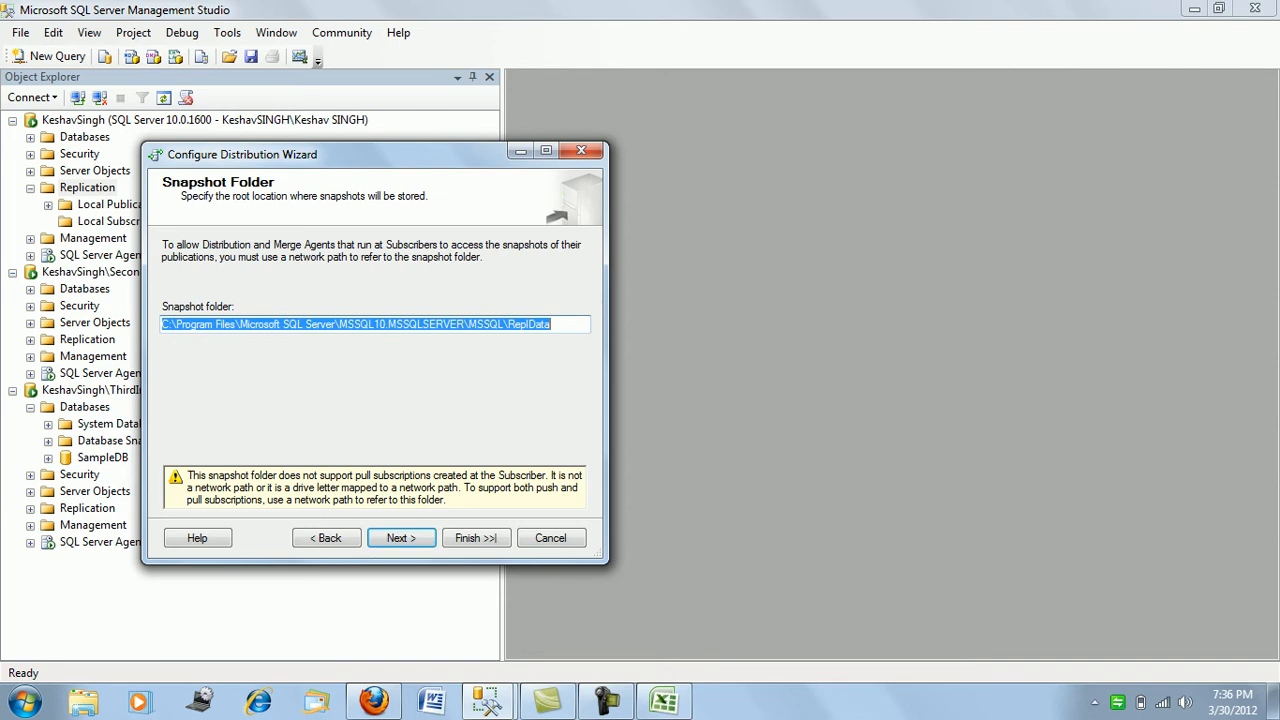
pyautogui.press('Return')
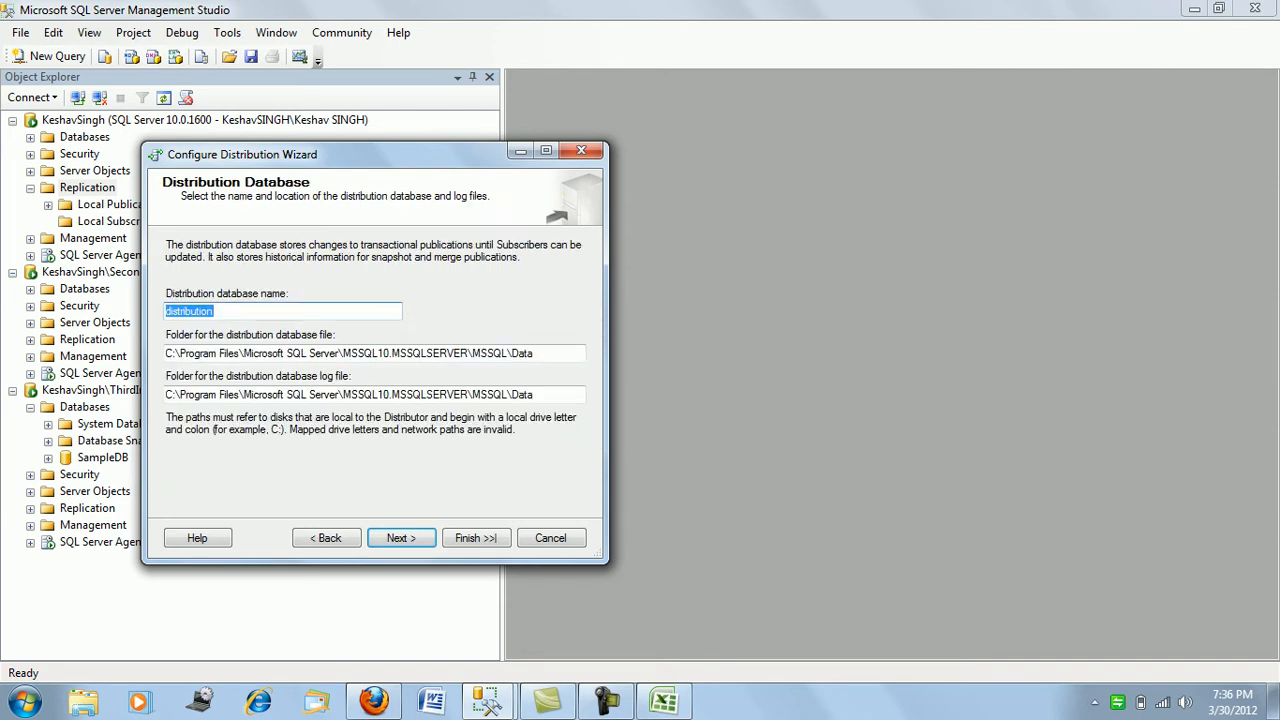
pyautogui.press('Return')
# - Add SecondInstance and ThirdInstance as SQL Server publishers
pyautogui.click(516, 494)
pyautogui.click(571, 517)
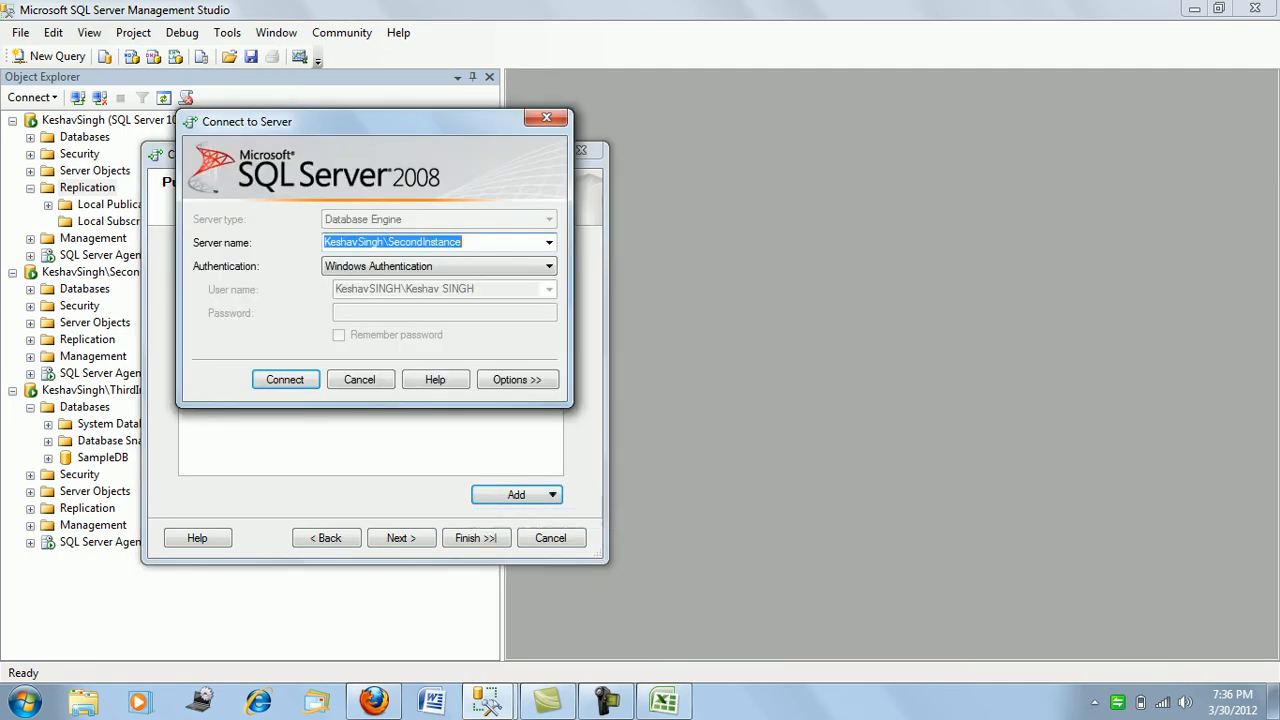
pyautogui.click(285, 380)
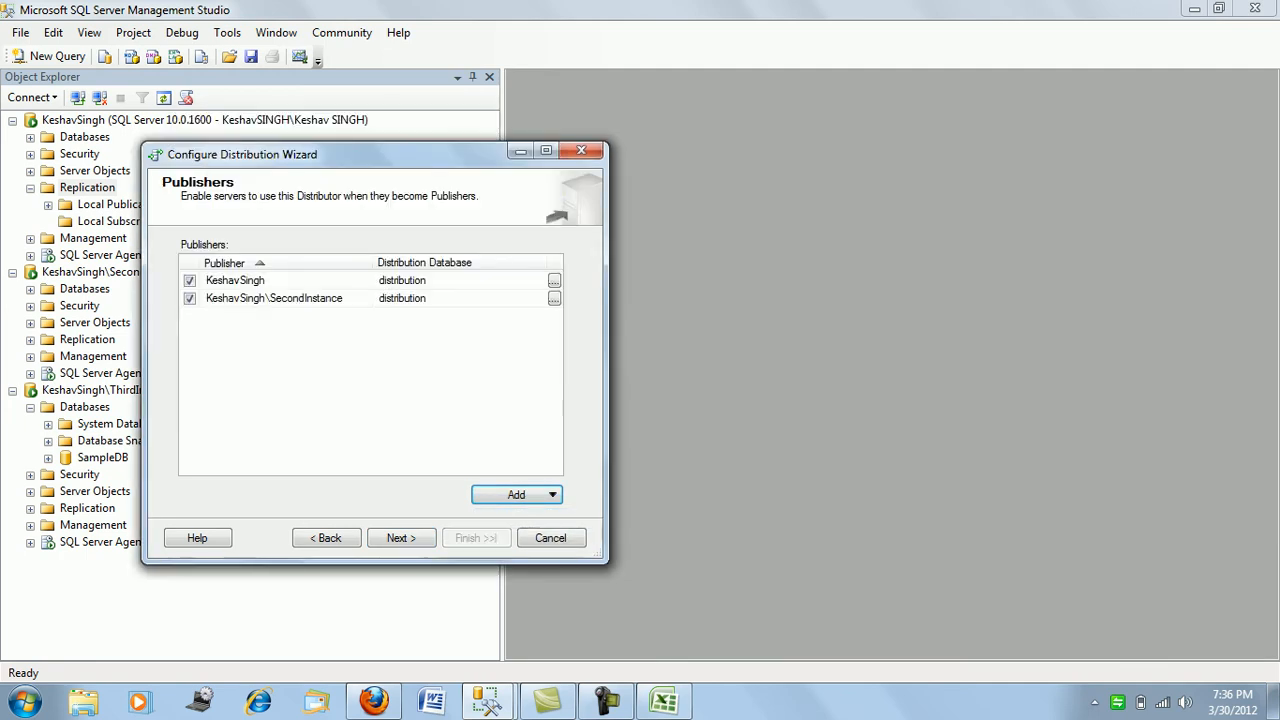
pyautogui.click(516, 494)
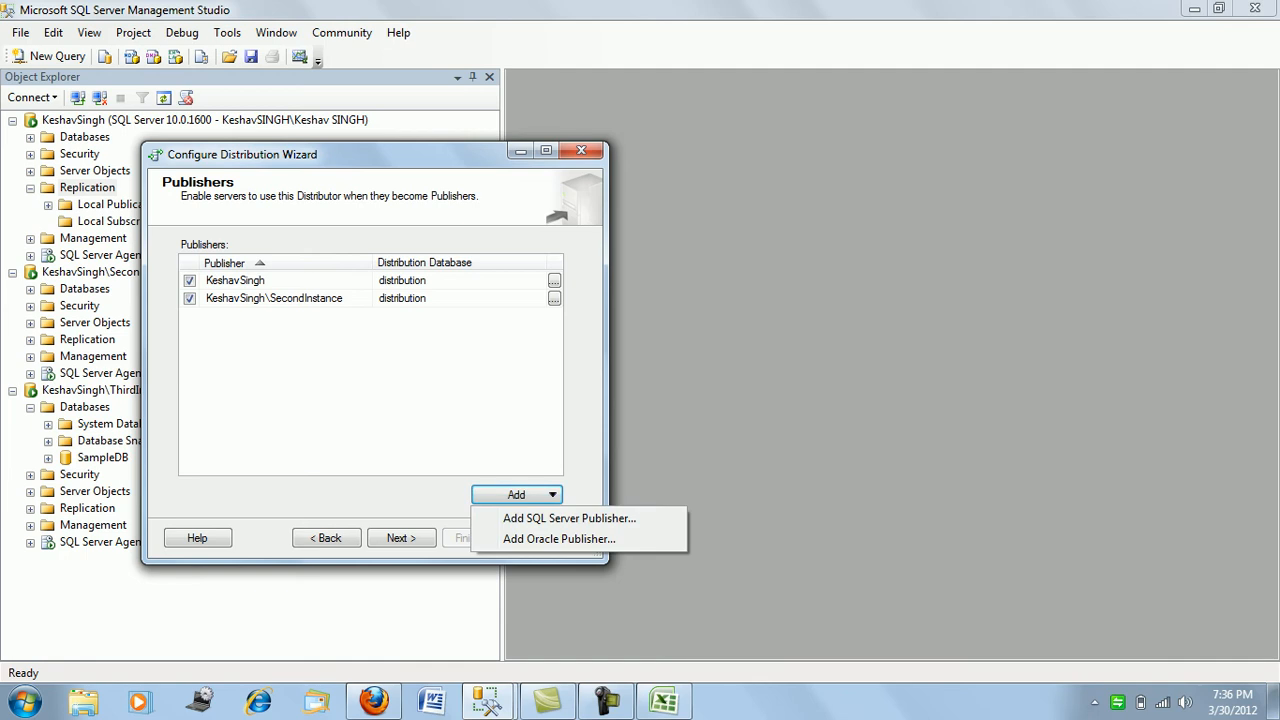
pyautogui.click(569, 518)
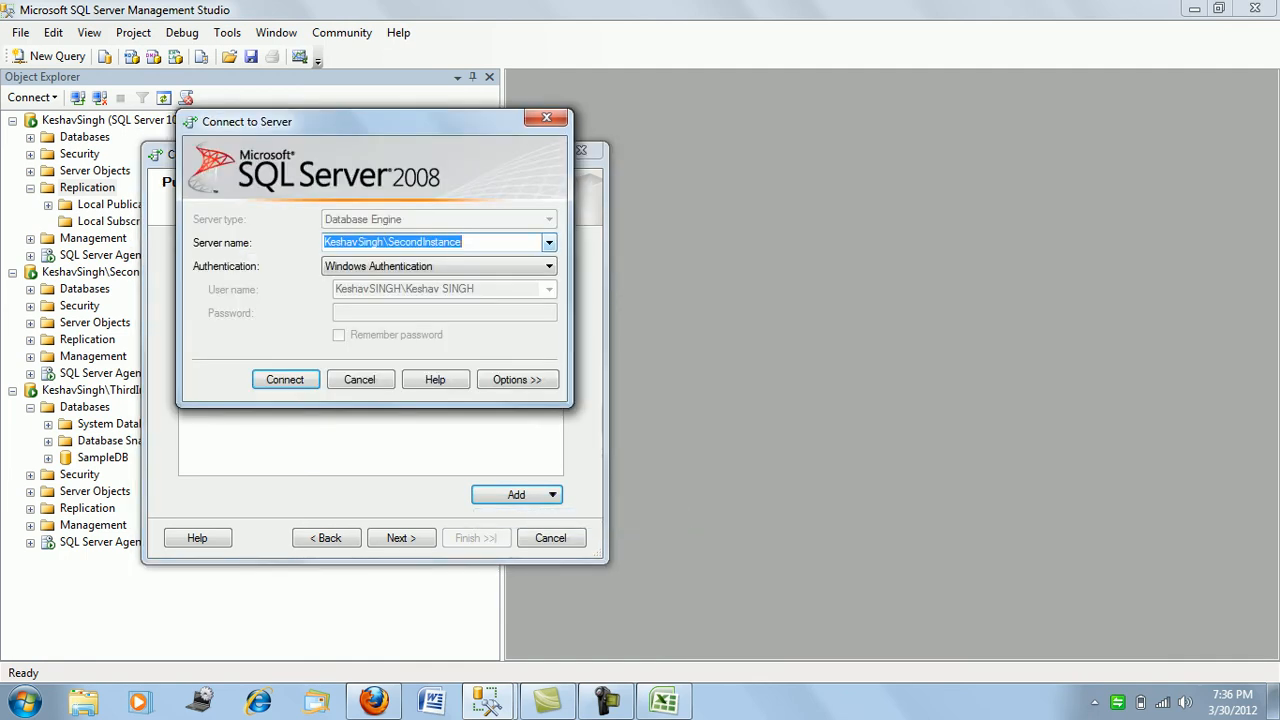
pyautogui.click(549, 243)
pyautogui.press('Down')
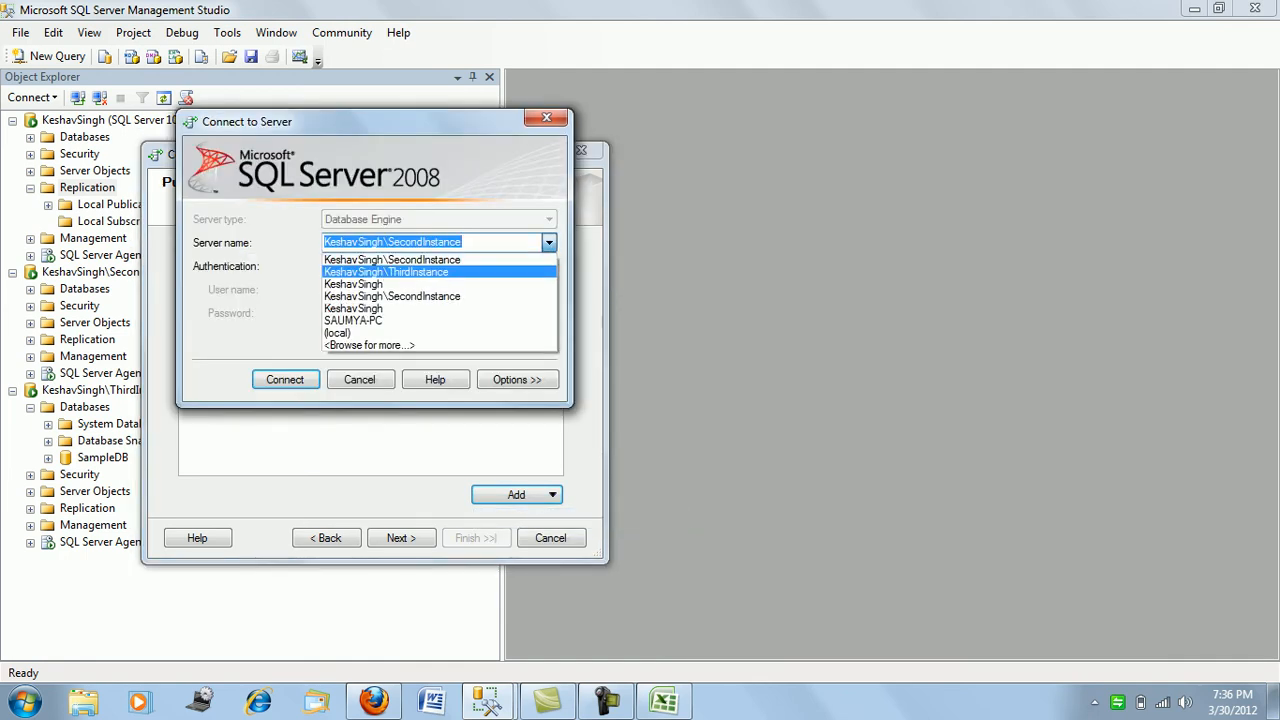
pyautogui.press('Return')
pyautogui.press('Return')
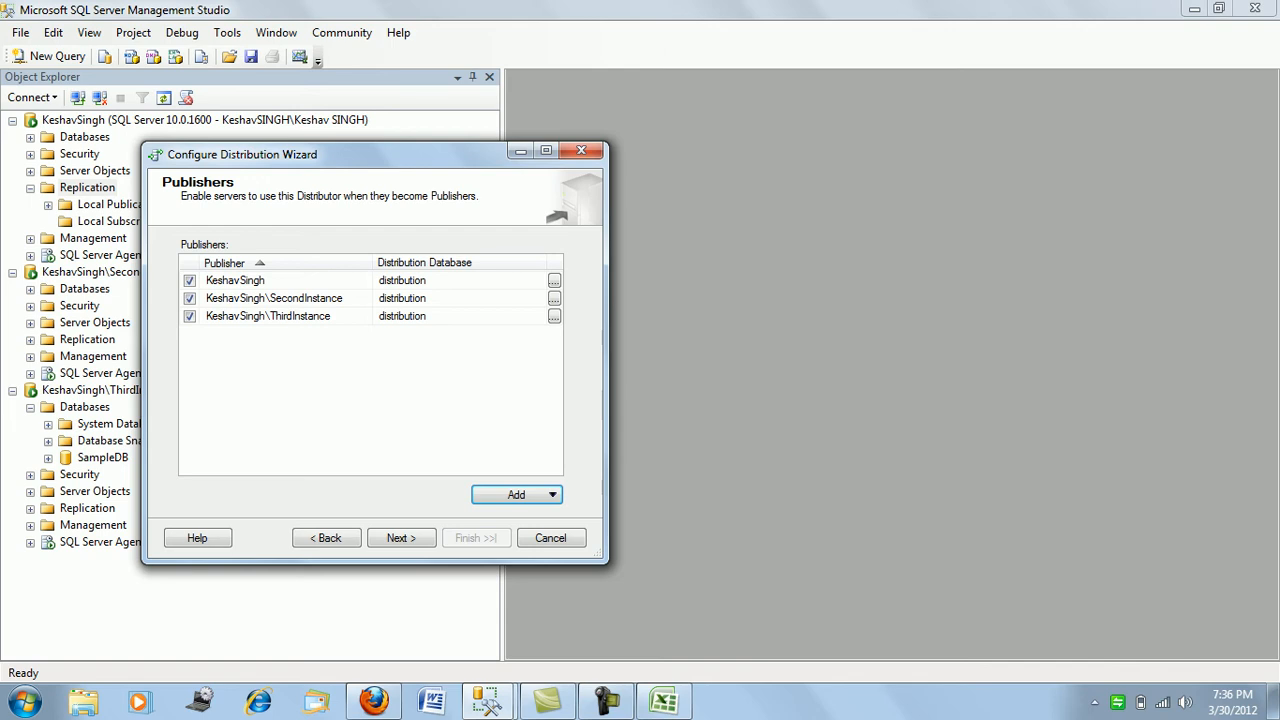
# - Open the publisher properties for SecondInstance
pyautogui.click(401, 538)
pyautogui.click(326, 538)
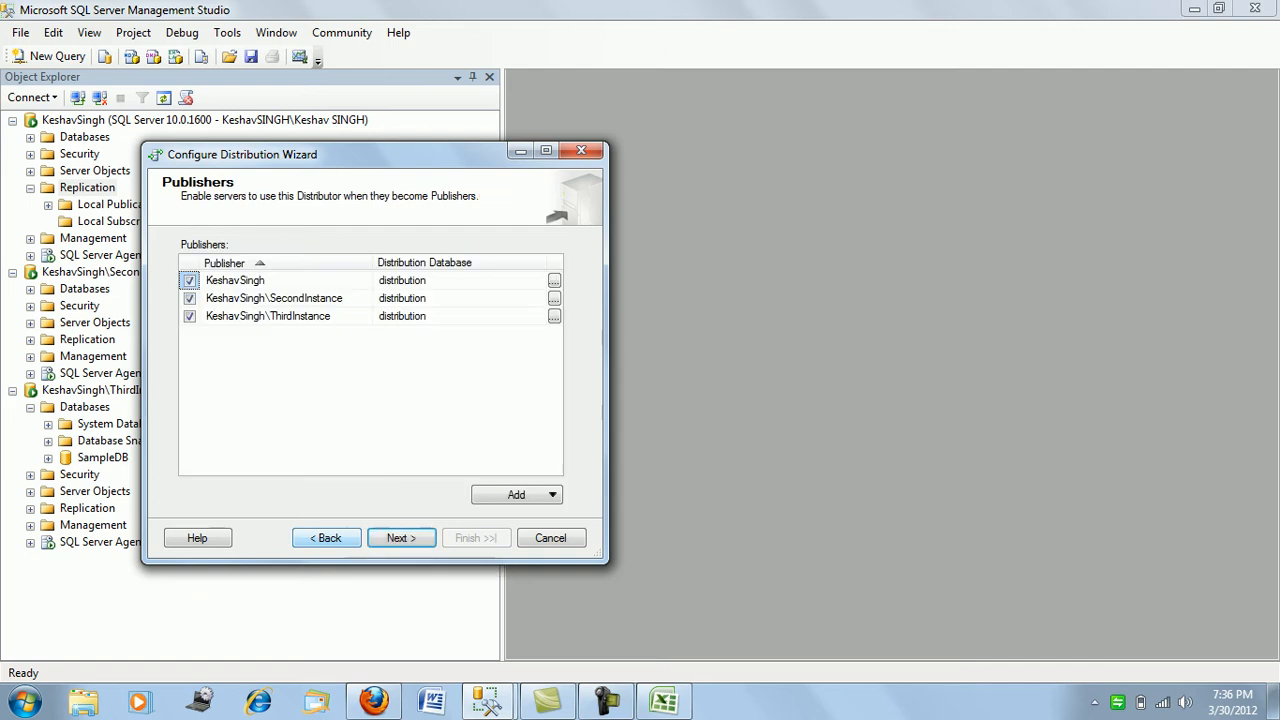
pyautogui.click(554, 299)
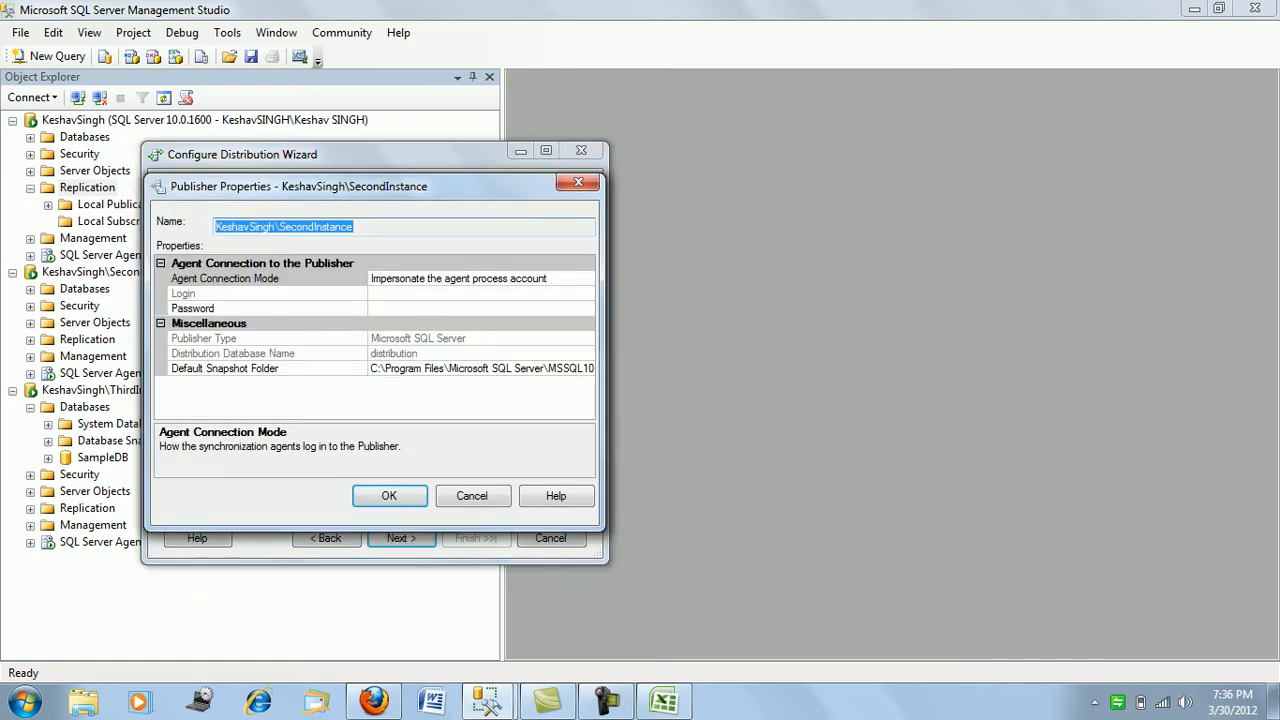
# - Enter and confirm the distributor password, then finish configuring distribution and close the wizard
pyautogui.press('Return')
pyautogui.press('Return')
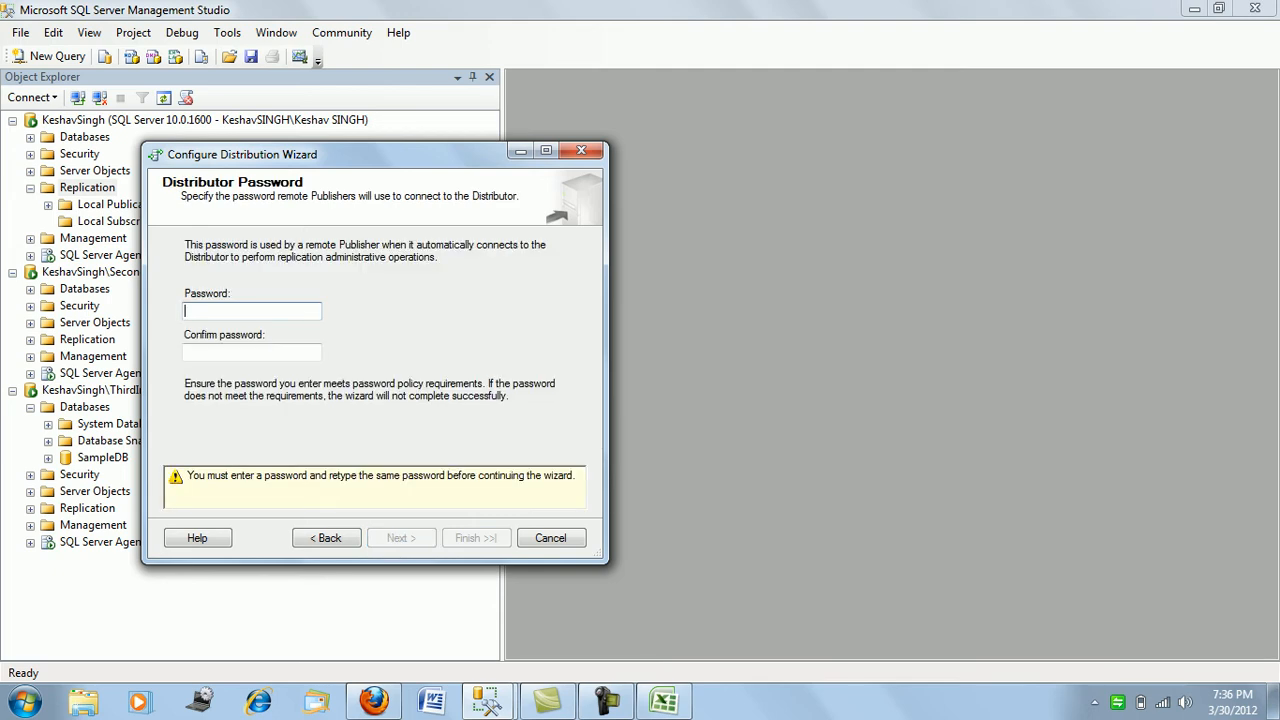
pyautogui.write('password')
pyautogui.press('Tab')
pyautogui.write('password')
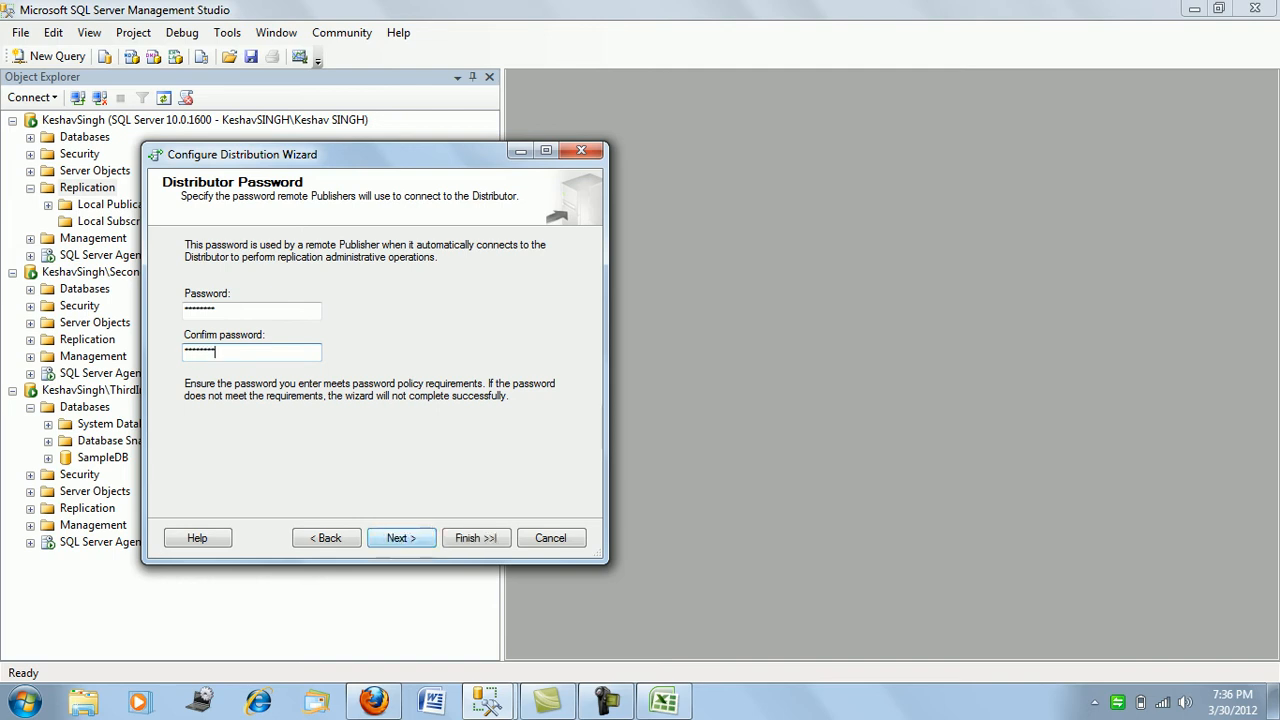
pyautogui.press('Return')
pyautogui.press('Return')
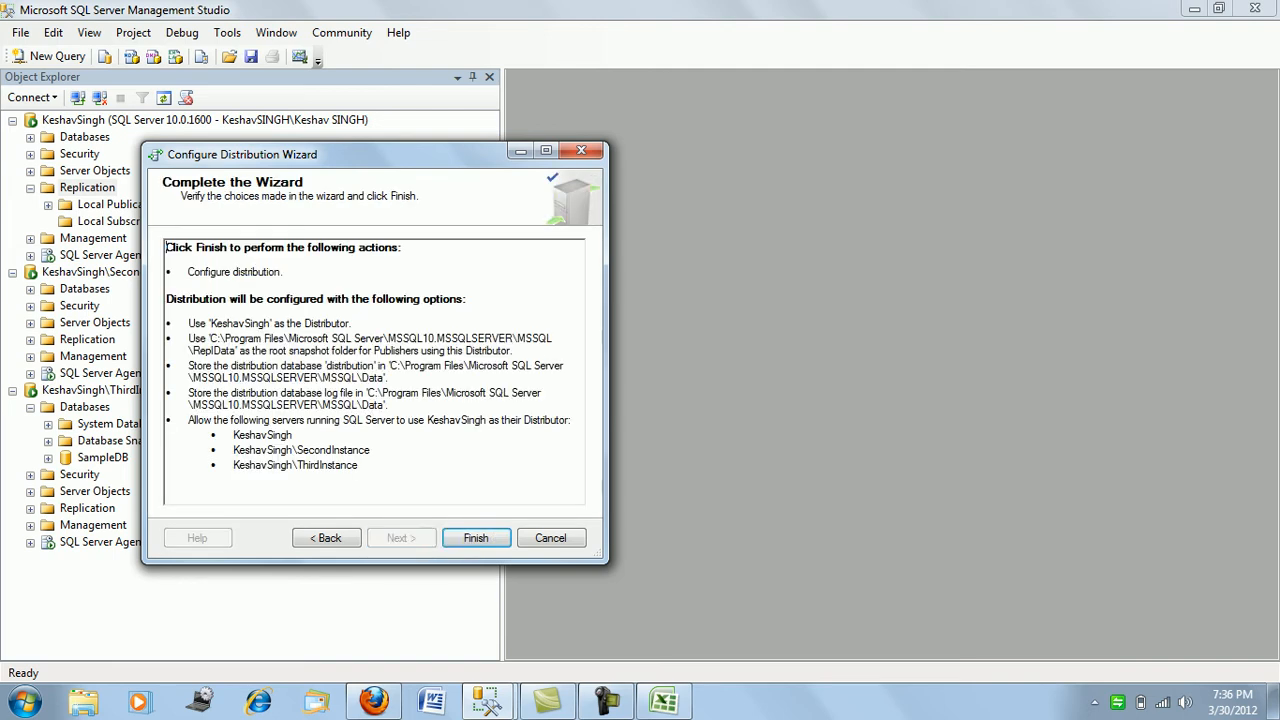
pyautogui.click(470, 539)
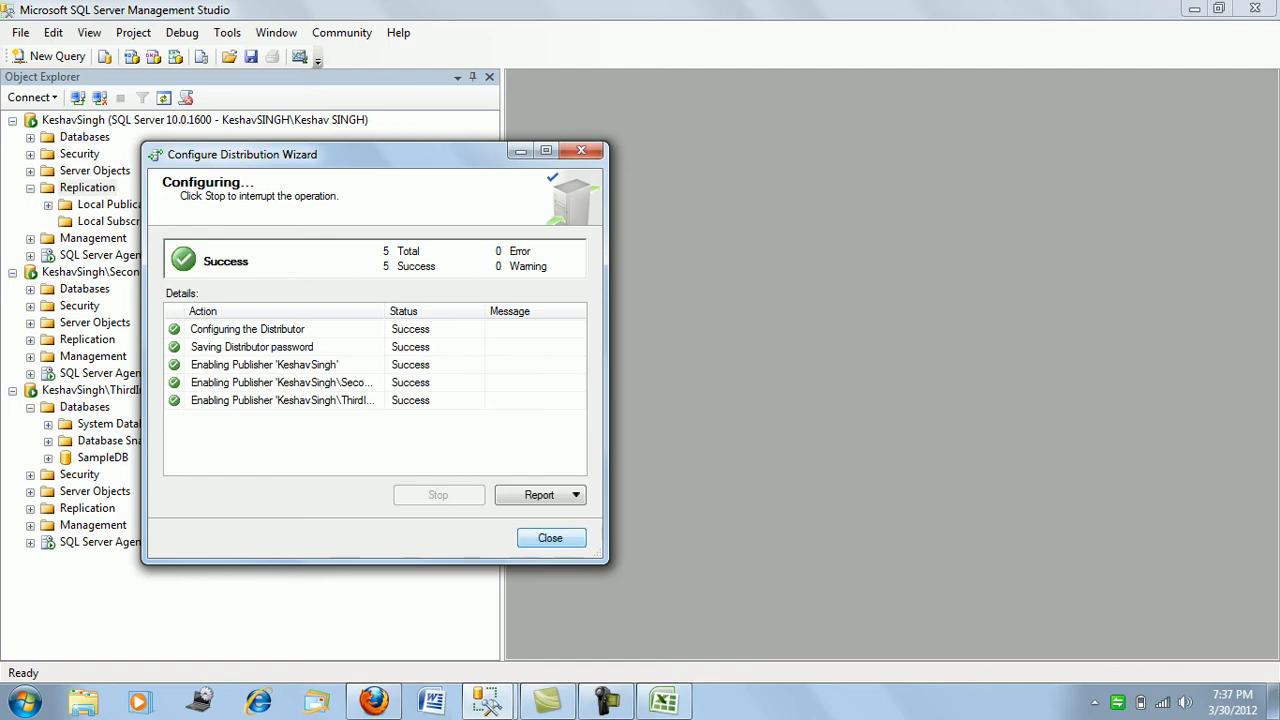
pyautogui.click(550, 538)
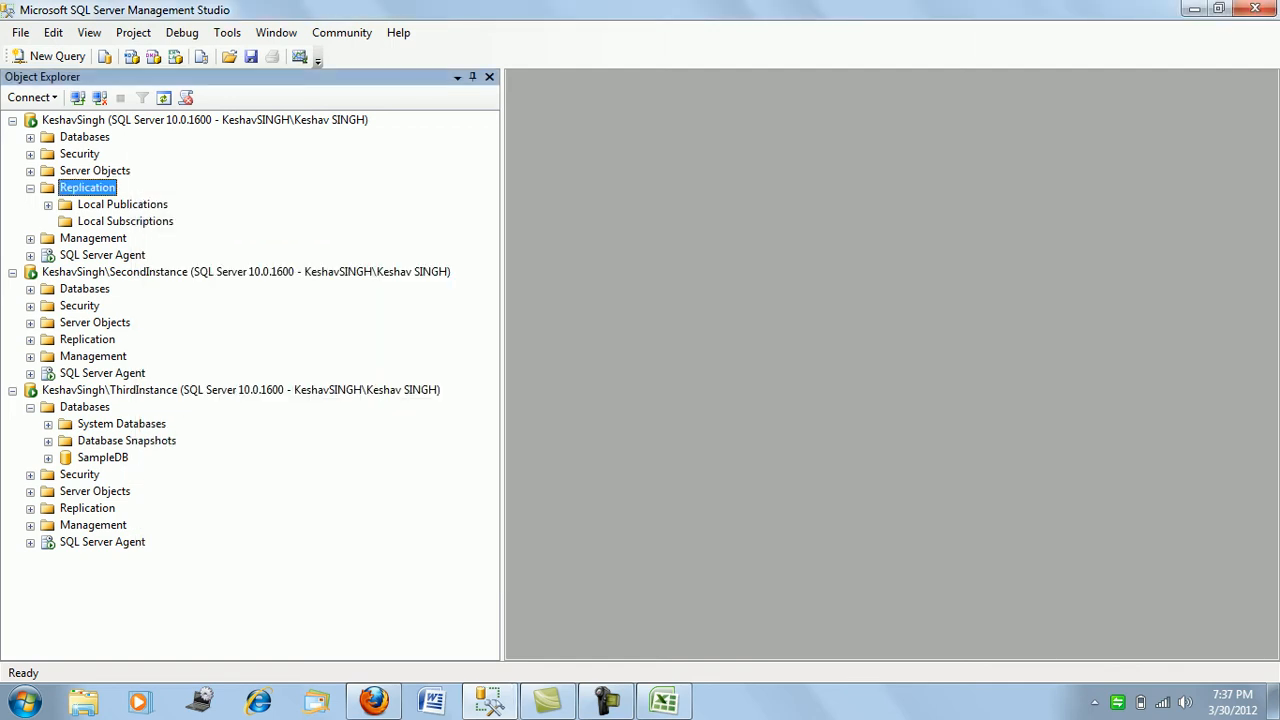
# - Browse SecondInstance's databases and the WorkDB tables
pyautogui.click(30, 289)
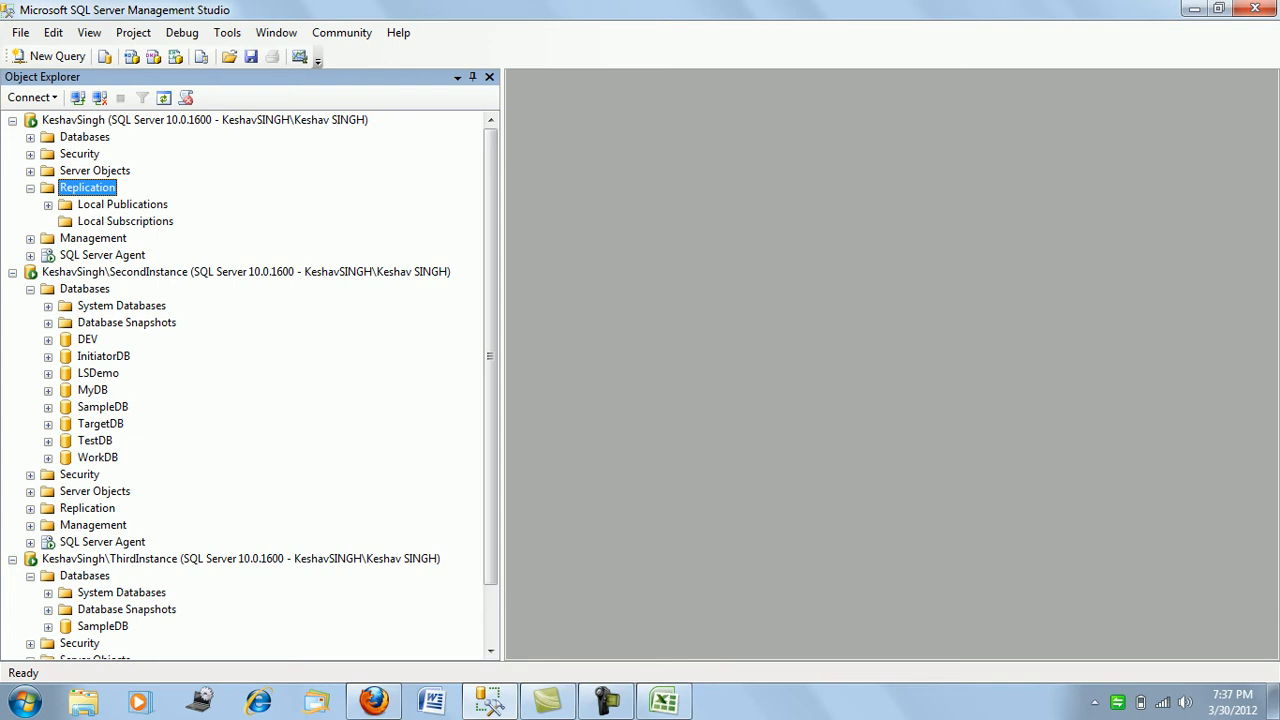
pyautogui.click(48, 458)
pyautogui.click(66, 491)
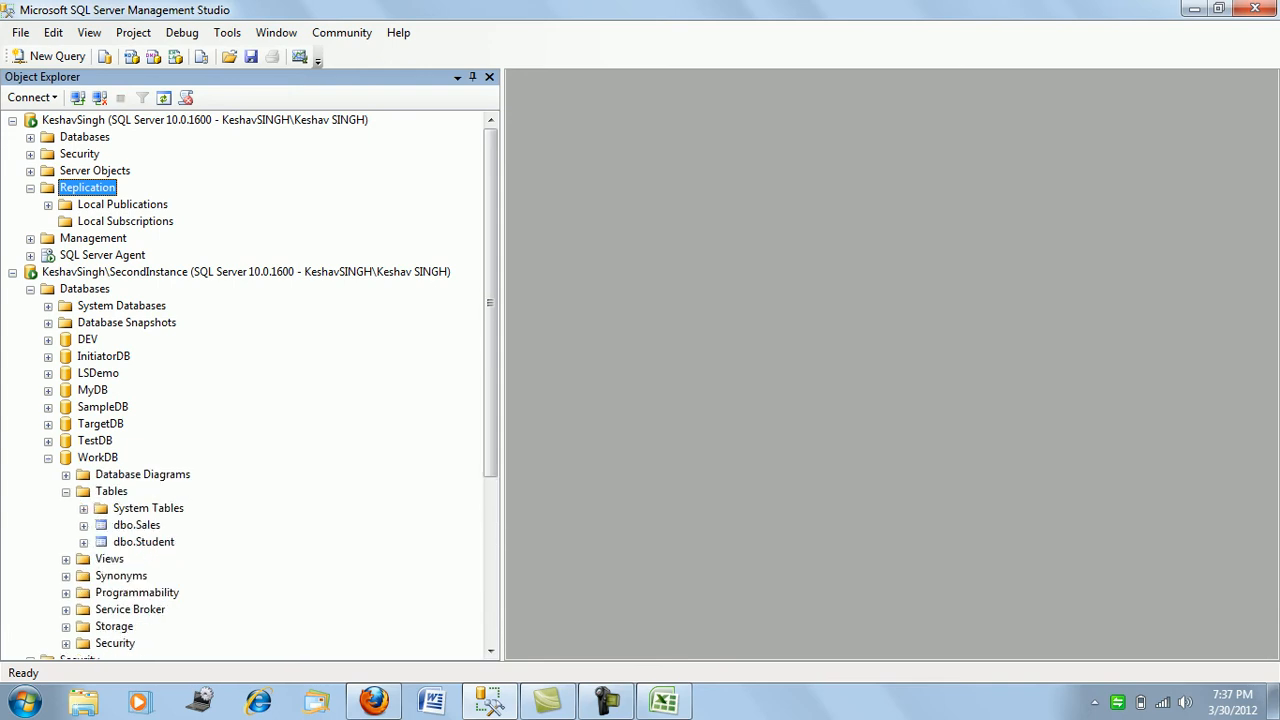
pyautogui.click(48, 458)
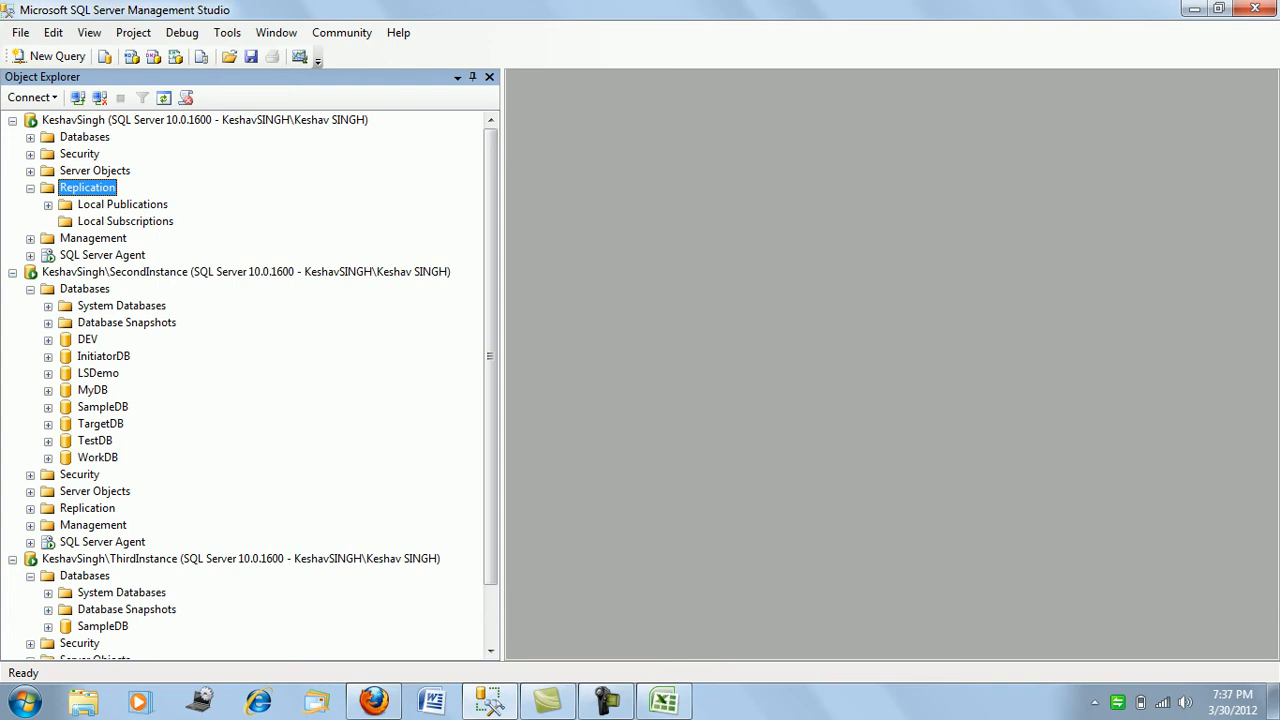
# - Start a New Publication from SecondInstance's Local Publications
pyautogui.click(30, 508)
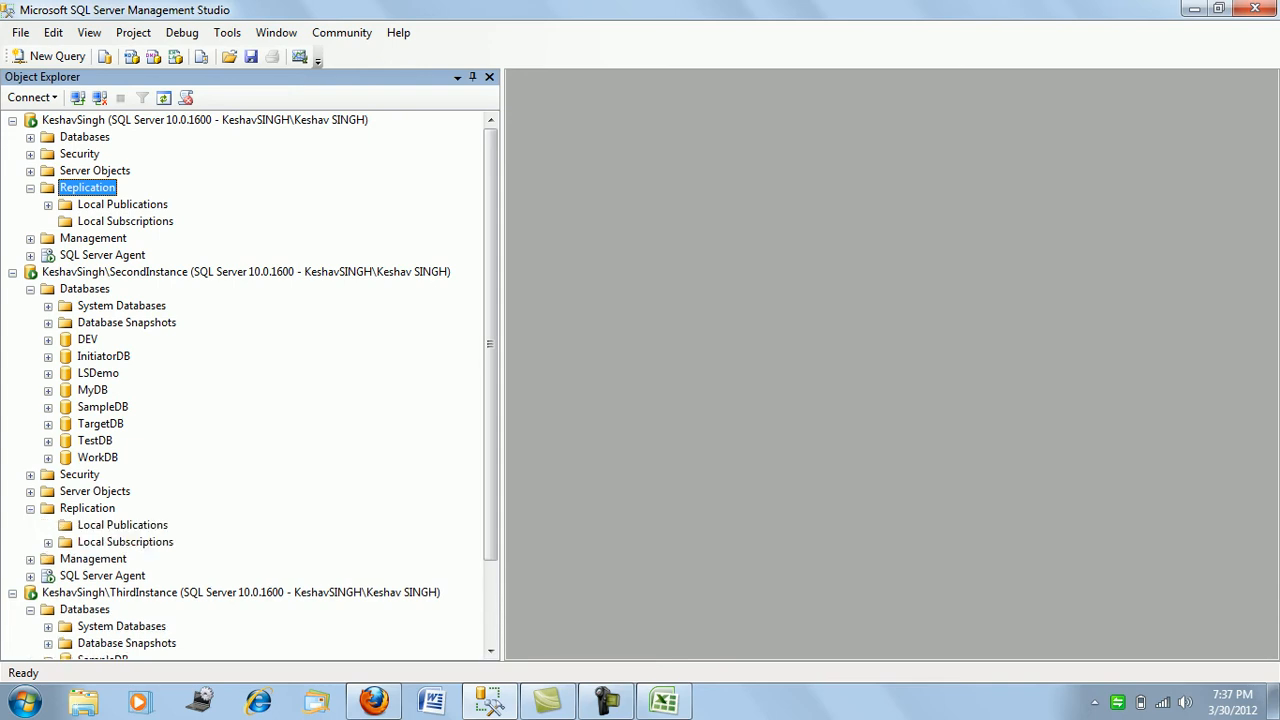
pyautogui.rightClick(87, 525)
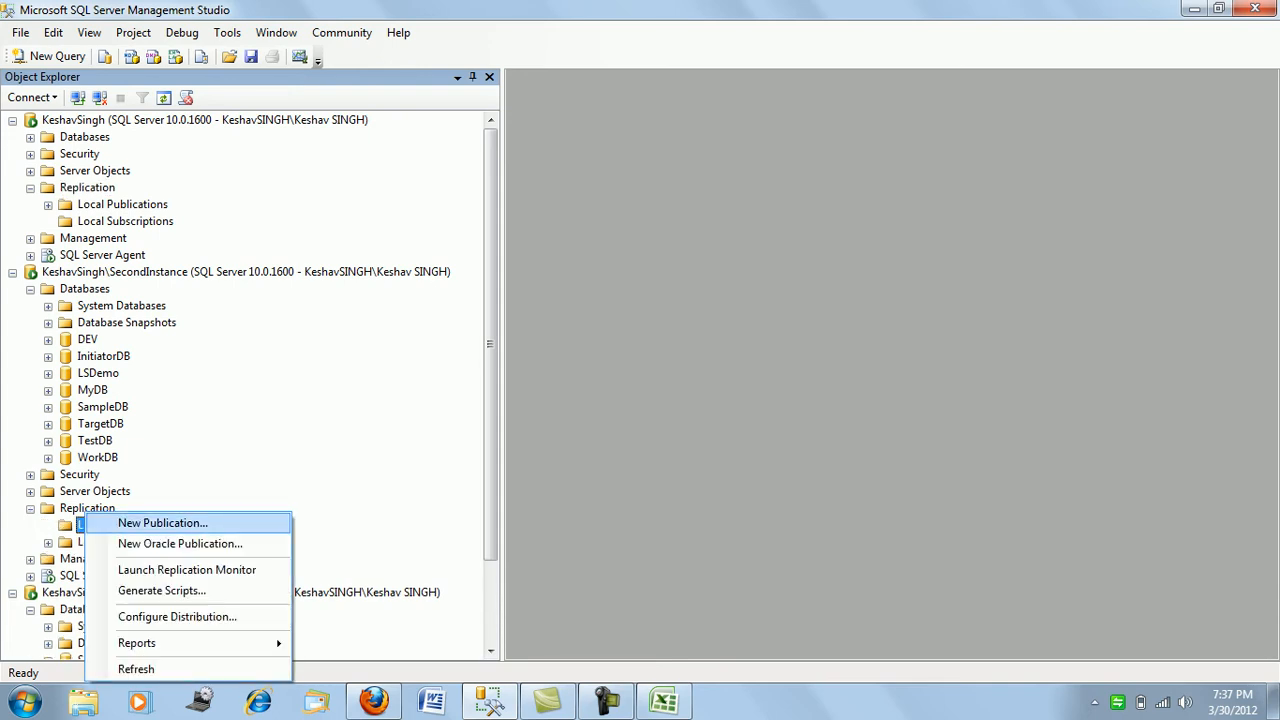
pyautogui.click(162, 523)
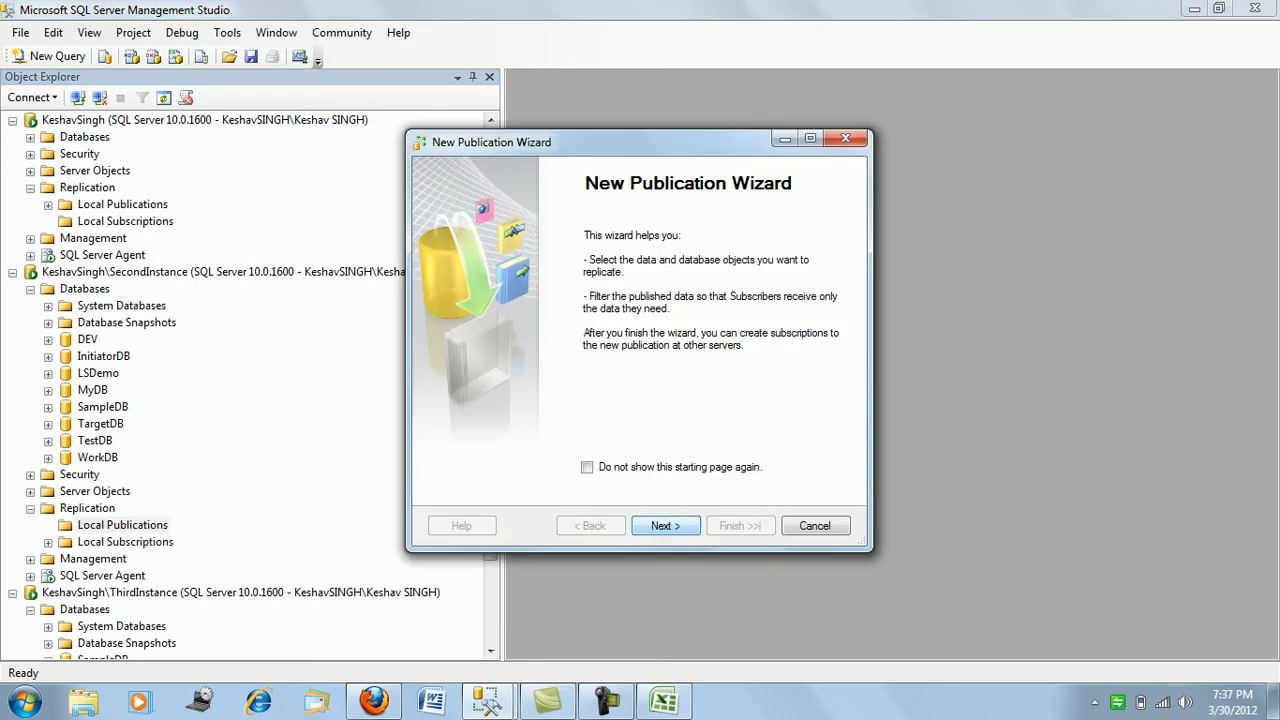
pyautogui.click(665, 526)
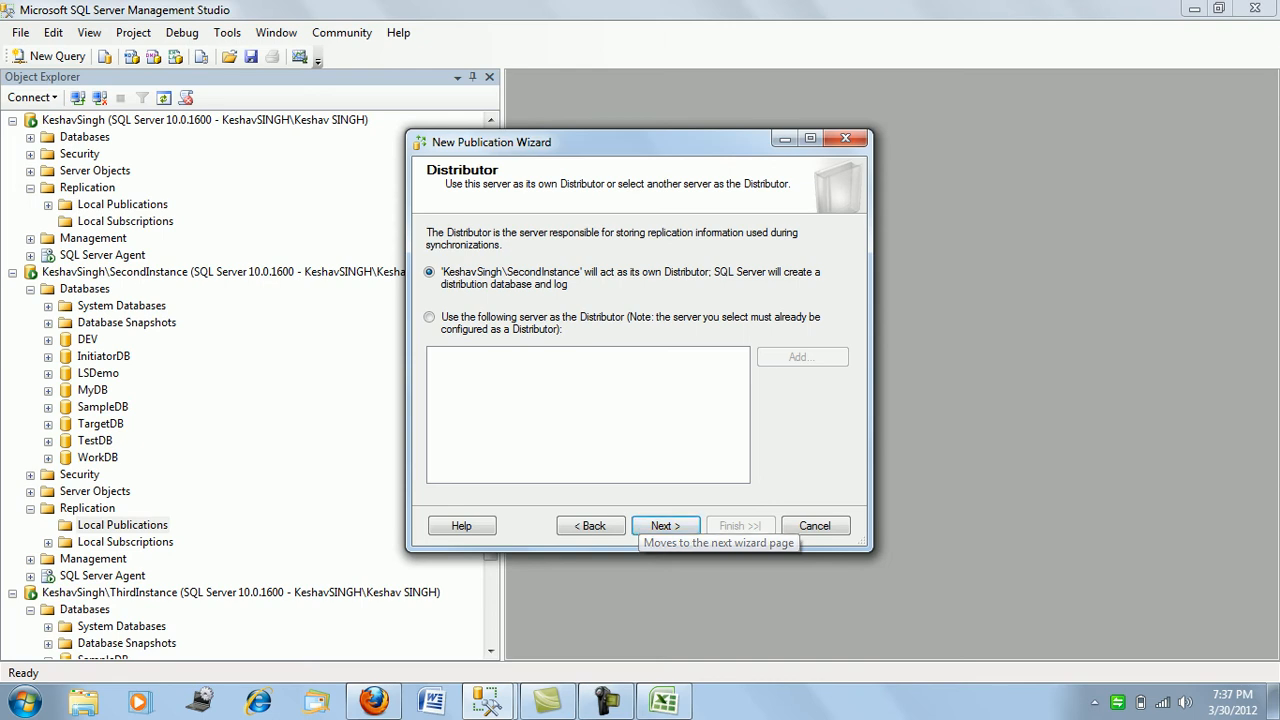
# - Set the default server instance as remote Distributor and begin the administrative password
pyautogui.click(429, 317)
pyautogui.click(802, 357)
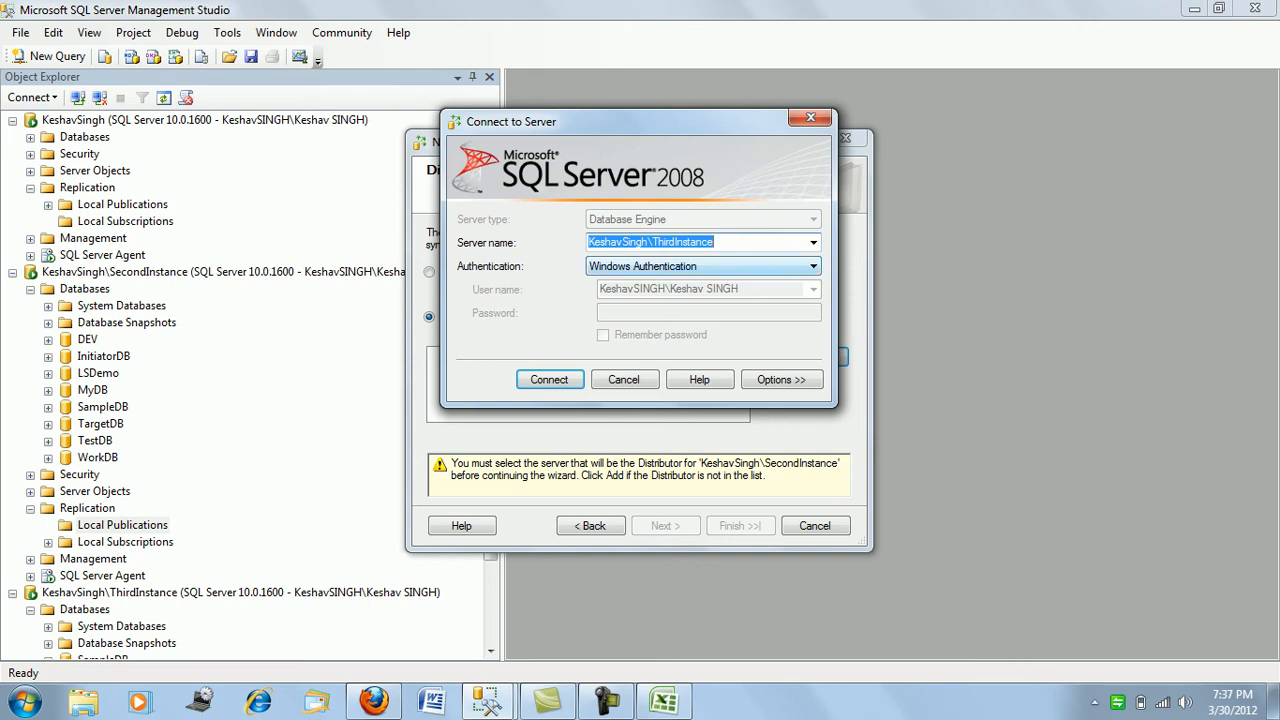
pyautogui.press('End')
pyautogui.press('BackSpace')
pyautogui.press('BackSpace')
pyautogui.press('BackSpace')
pyautogui.press('BackSpace')
pyautogui.press('BackSpace')
pyautogui.press('BackSpace')
pyautogui.press('BackSpace')
pyautogui.press('BackSpace')
pyautogui.press('BackSpace')
pyautogui.press('BackSpace')
pyautogui.press('BackSpace')
pyautogui.press('BackSpace')
pyautogui.press('BackSpace')
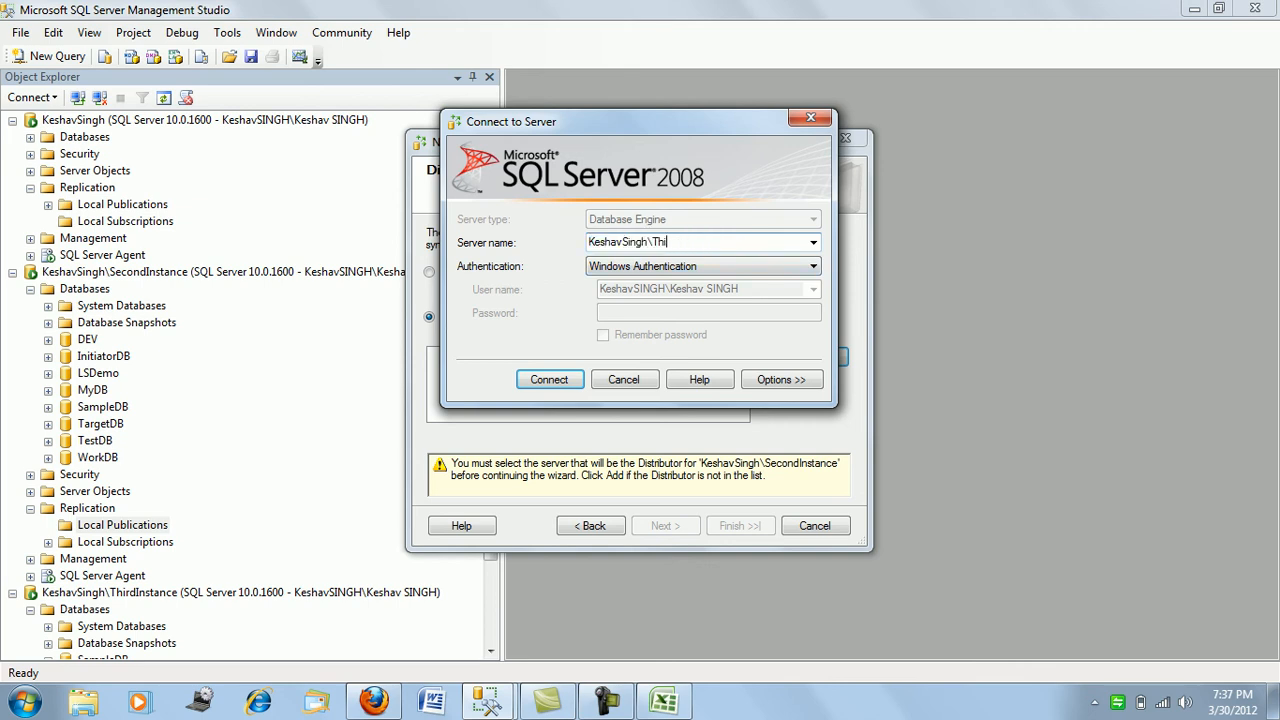
pyautogui.press('BackSpace')
pyautogui.press('Return')
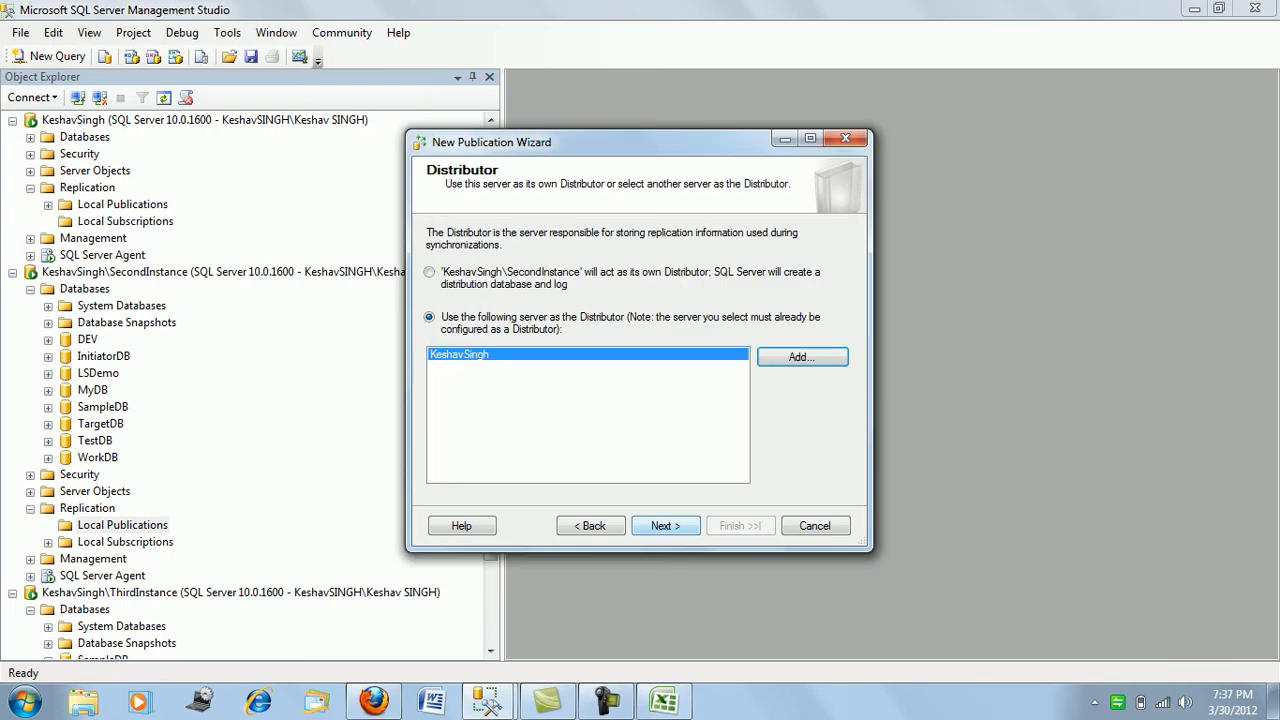
pyautogui.press('Return')
pyautogui.write('***')
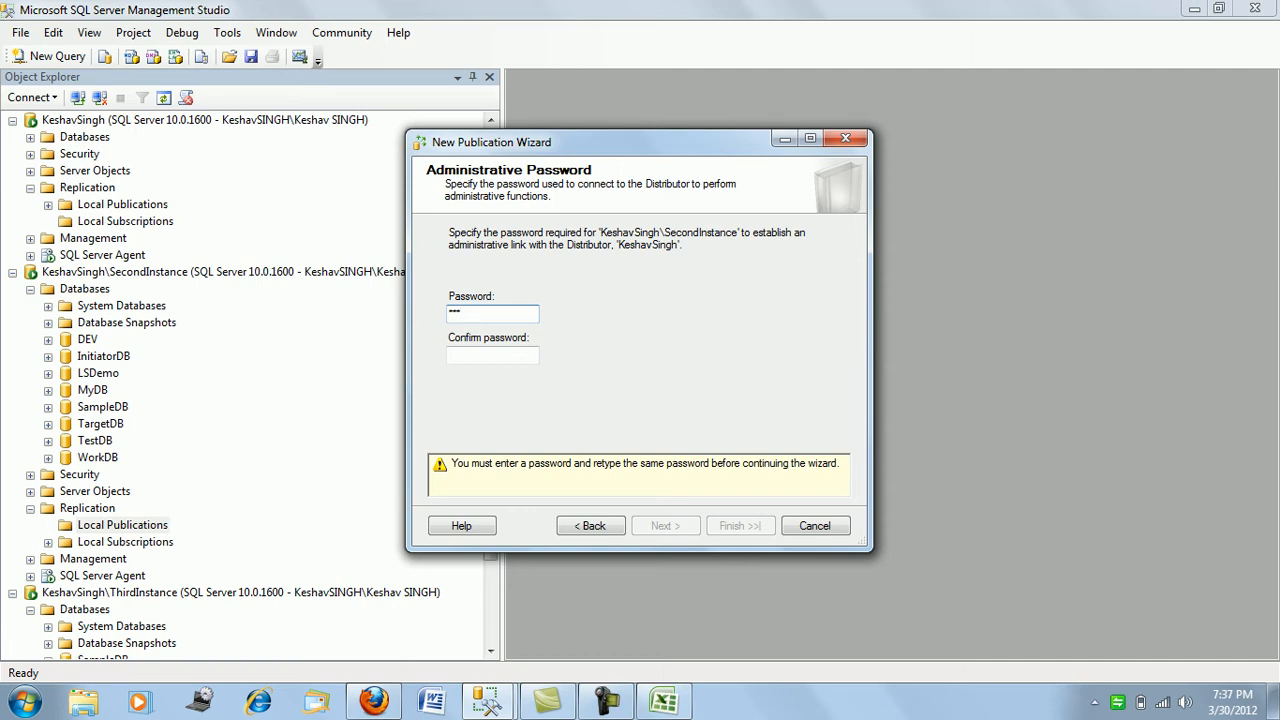
# - Confirm the administrative password, pick WorkDB as publication database and Transactional publication type
pyautogui.press('BackSpace')
pyautogui.press('BackSpace')
pyautogui.press('BackSpace')
pyautogui.write('********')
pyautogui.press('Tab')
pyautogui.write('********')
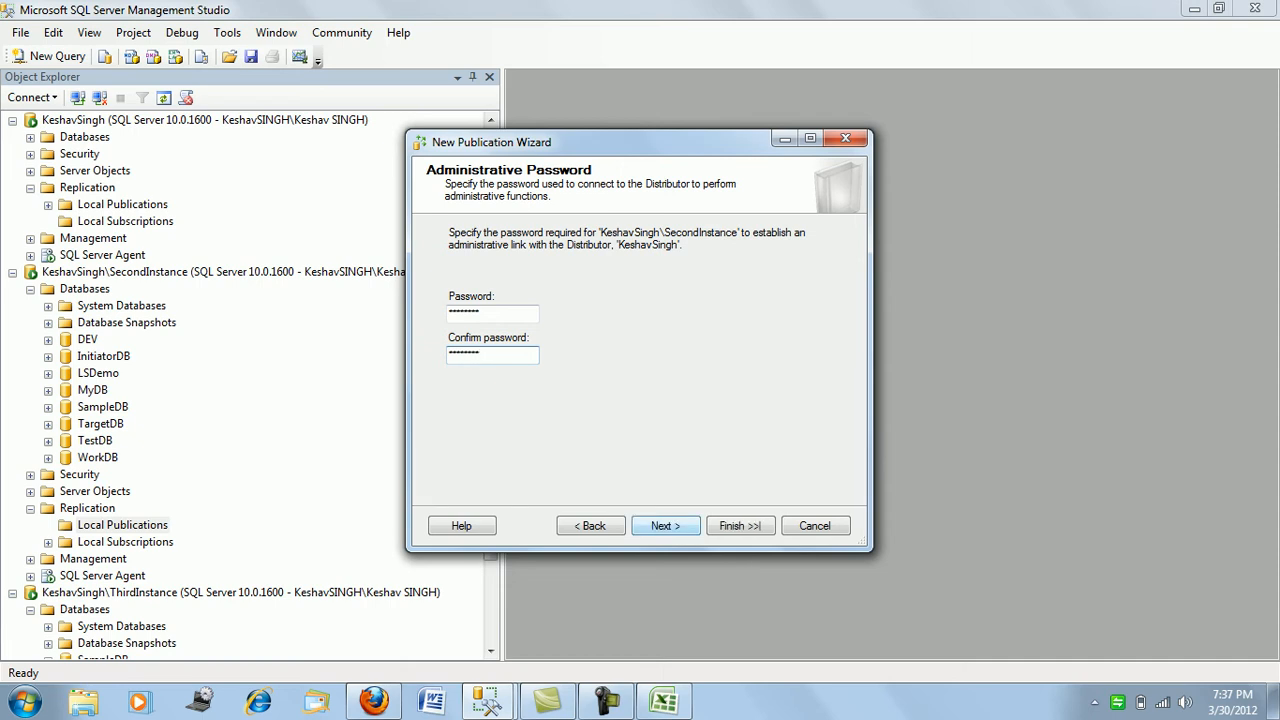
pyautogui.click(666, 526)
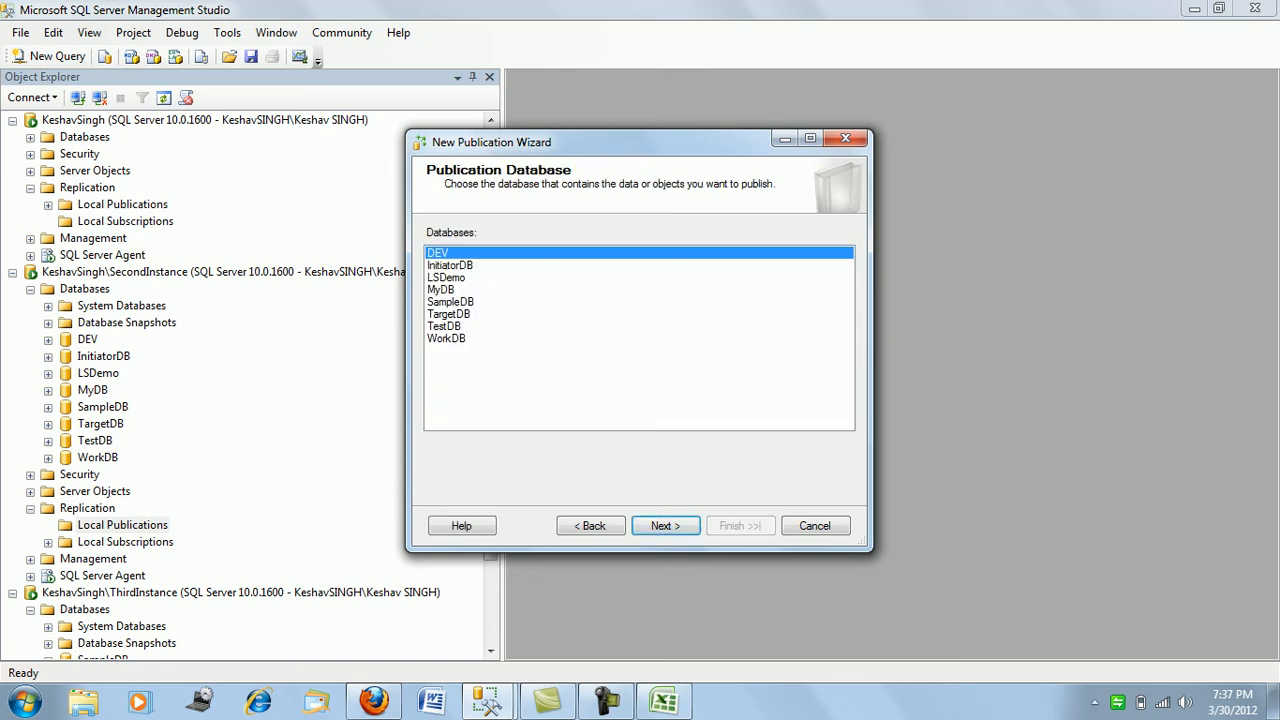
pyautogui.click(446, 339)
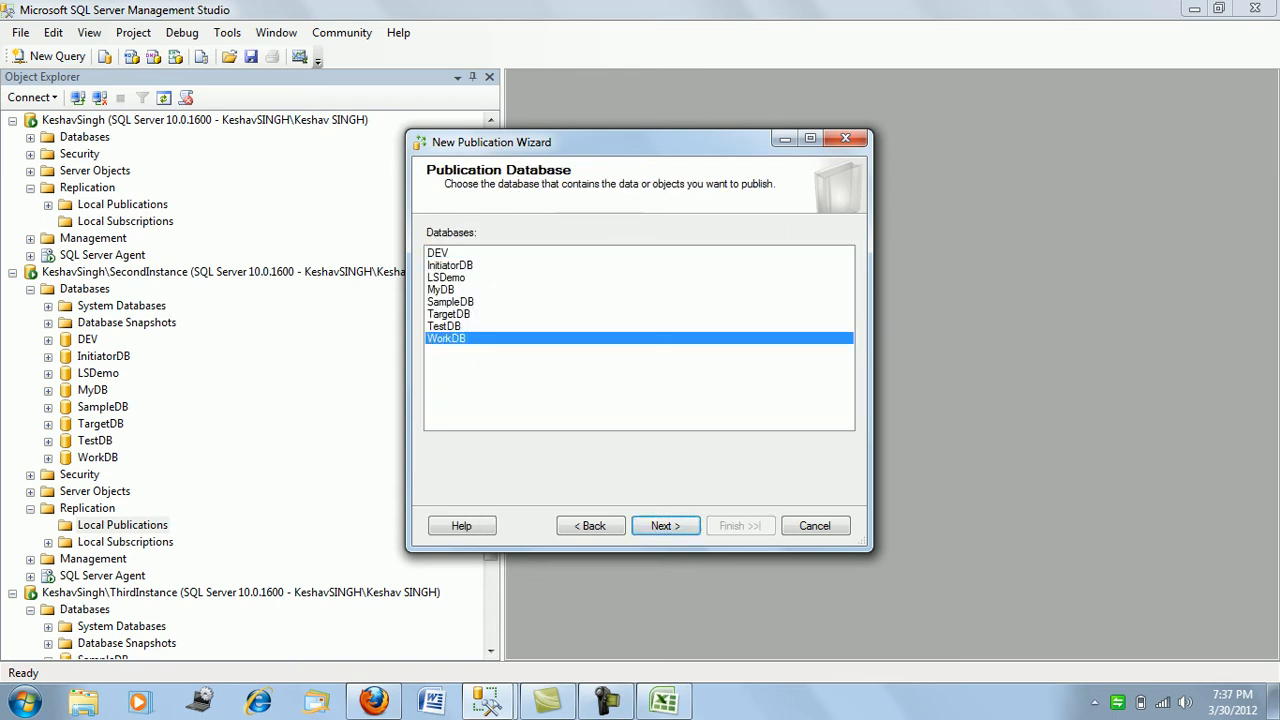
pyautogui.click(666, 526)
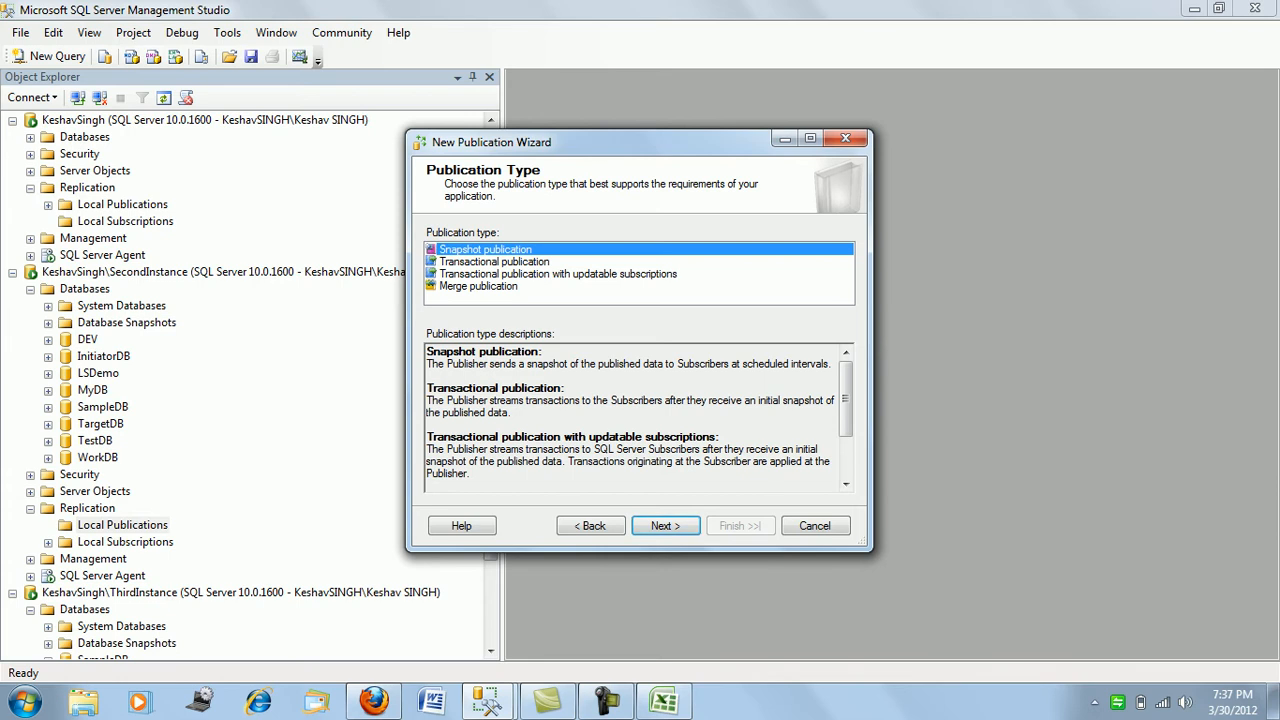
pyautogui.click(494, 262)
# - Publish only the Student table as an article and skip row filtering
pyautogui.click(666, 526)
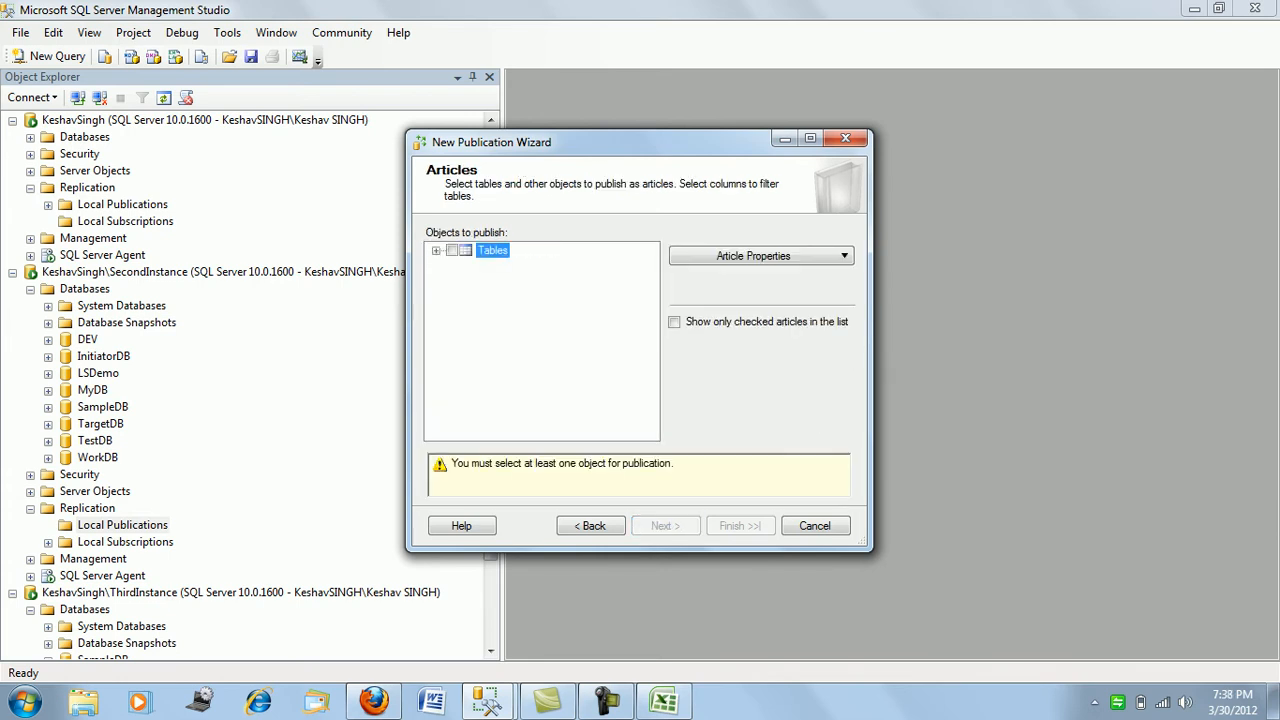
pyautogui.click(436, 251)
pyautogui.click(470, 281)
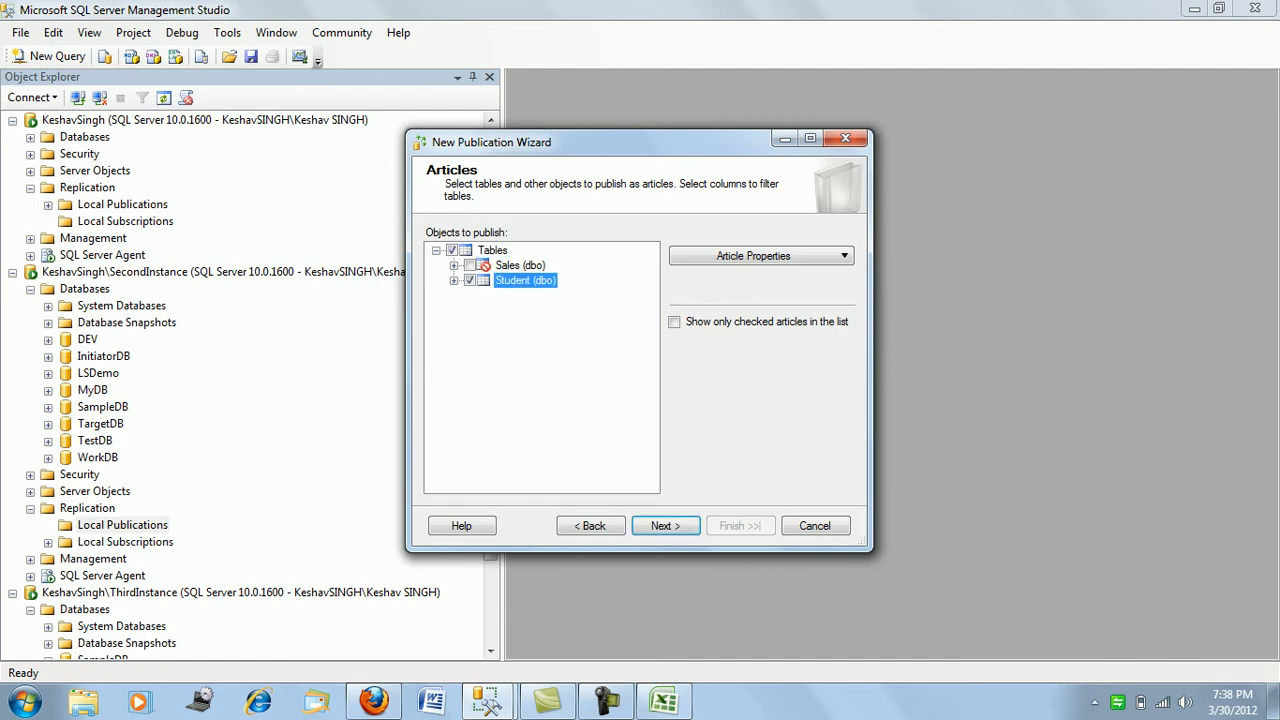
pyautogui.click(665, 526)
pyautogui.click(665, 526)
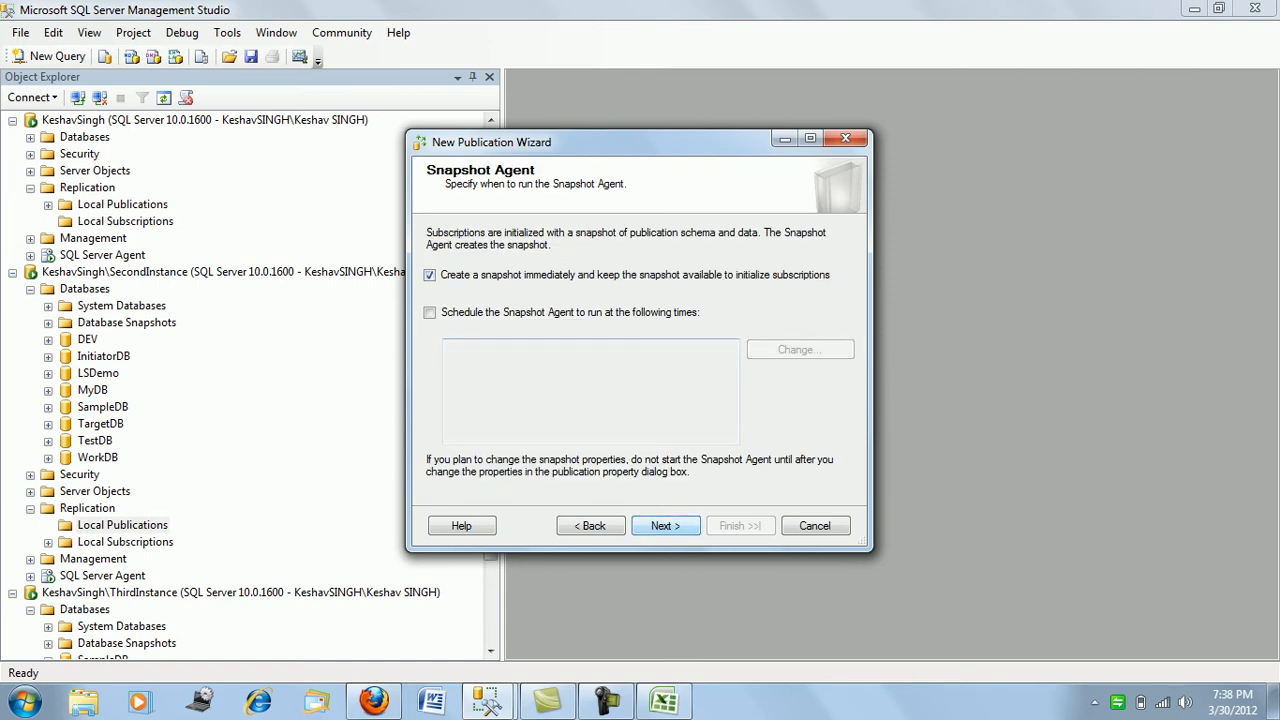
# - Keep the immediate snapshot and run the agents under the SQL Server Agent service account
pyautogui.press('Return')
pyautogui.click(772, 250)
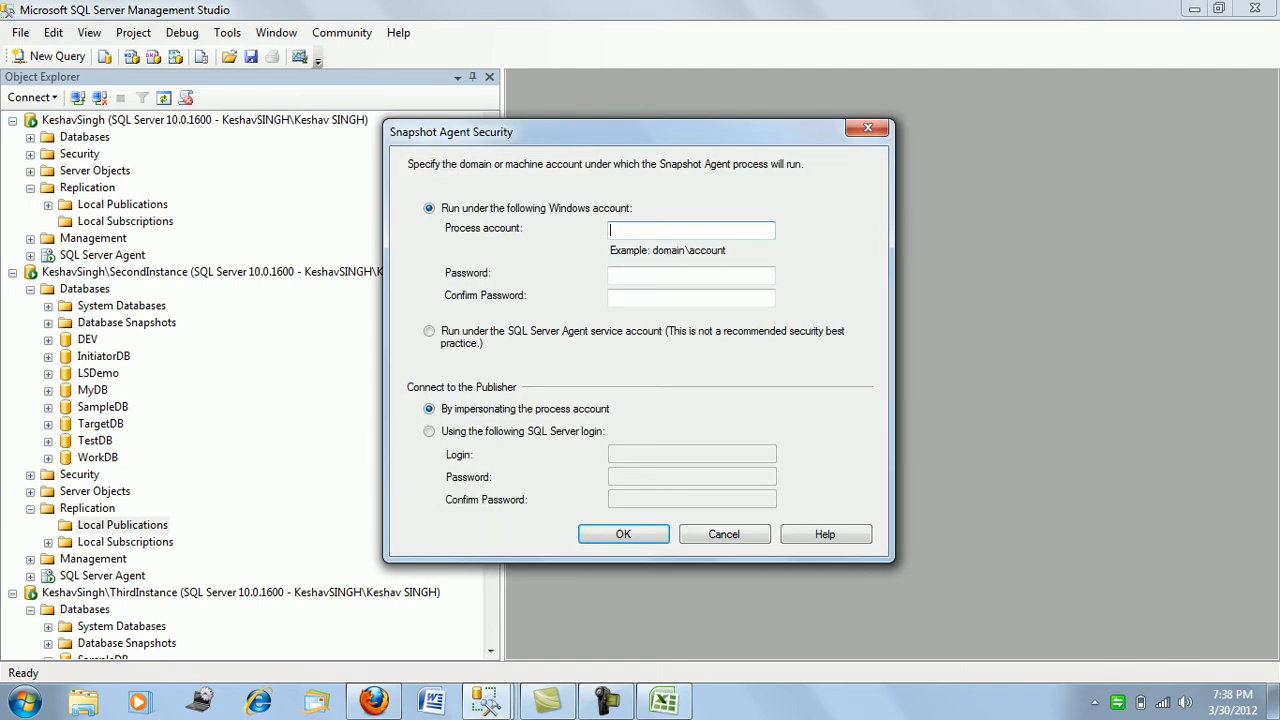
pyautogui.click(429, 331)
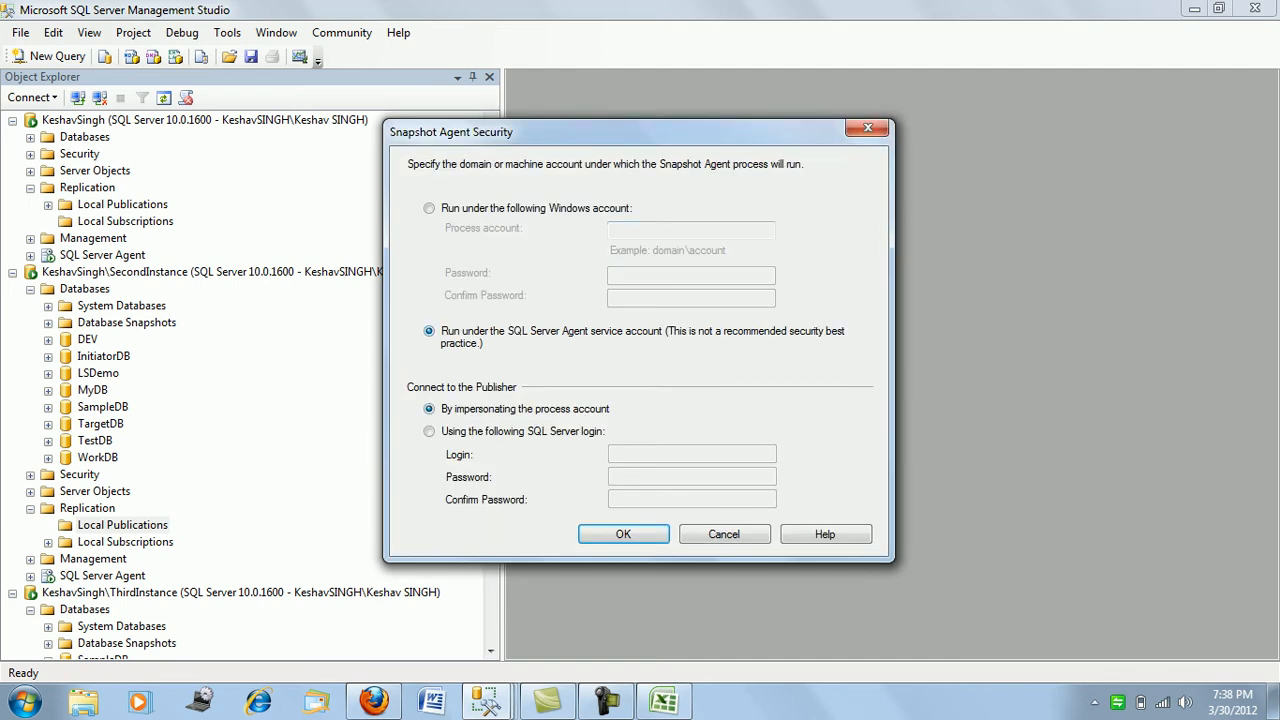
pyautogui.click(623, 534)
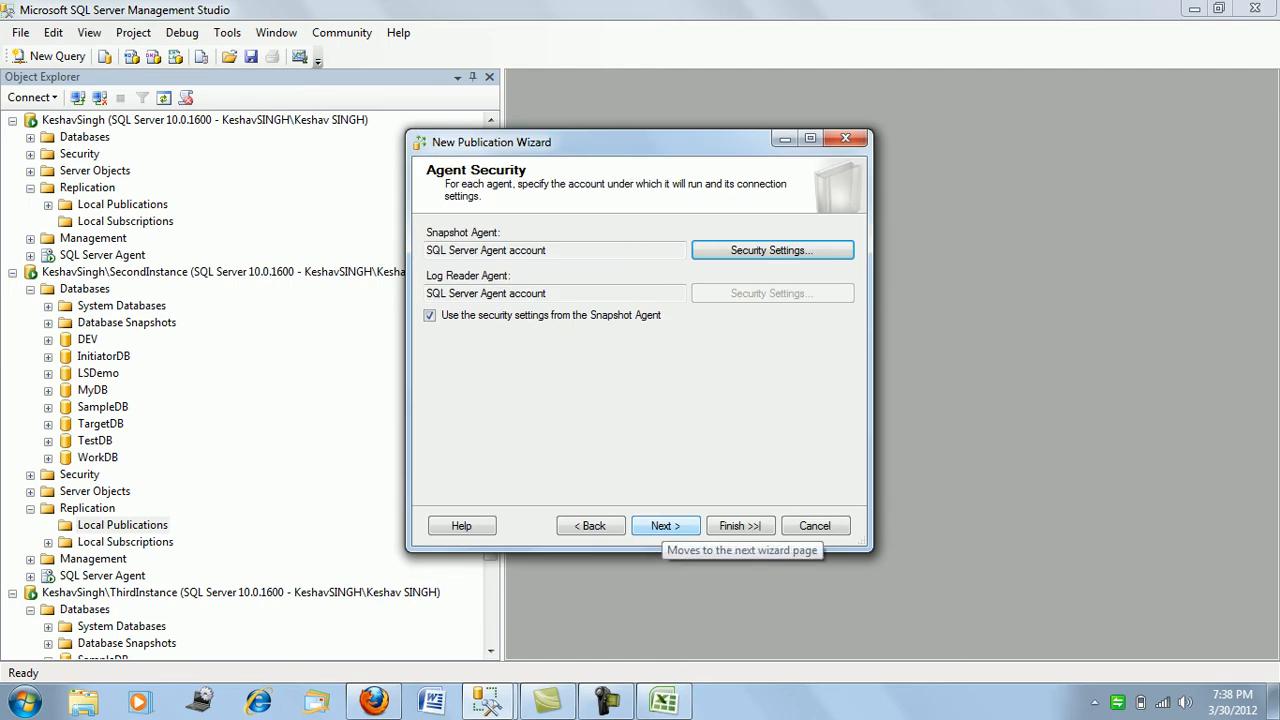
pyautogui.click(665, 526)
pyautogui.click(665, 526)
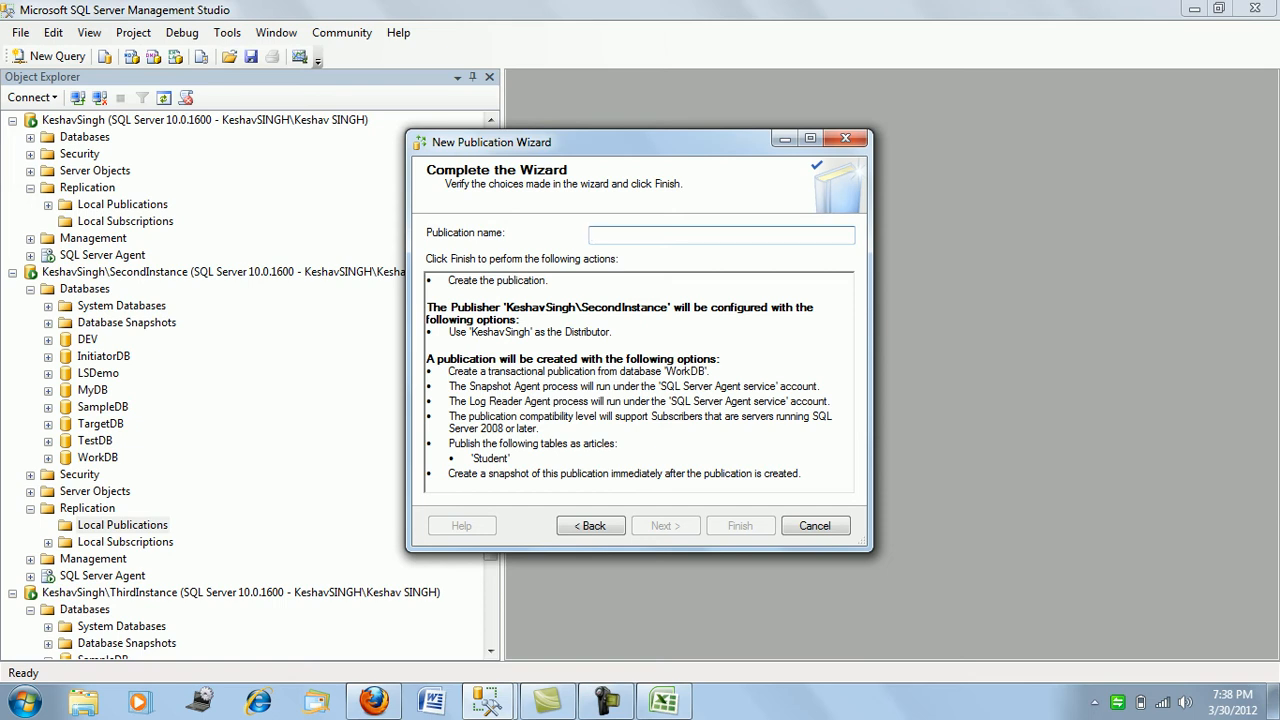
# - Name the publication 'TestPub', create it, and close the wizard when done
pyautogui.write('W')
pyautogui.press('BackSpace')
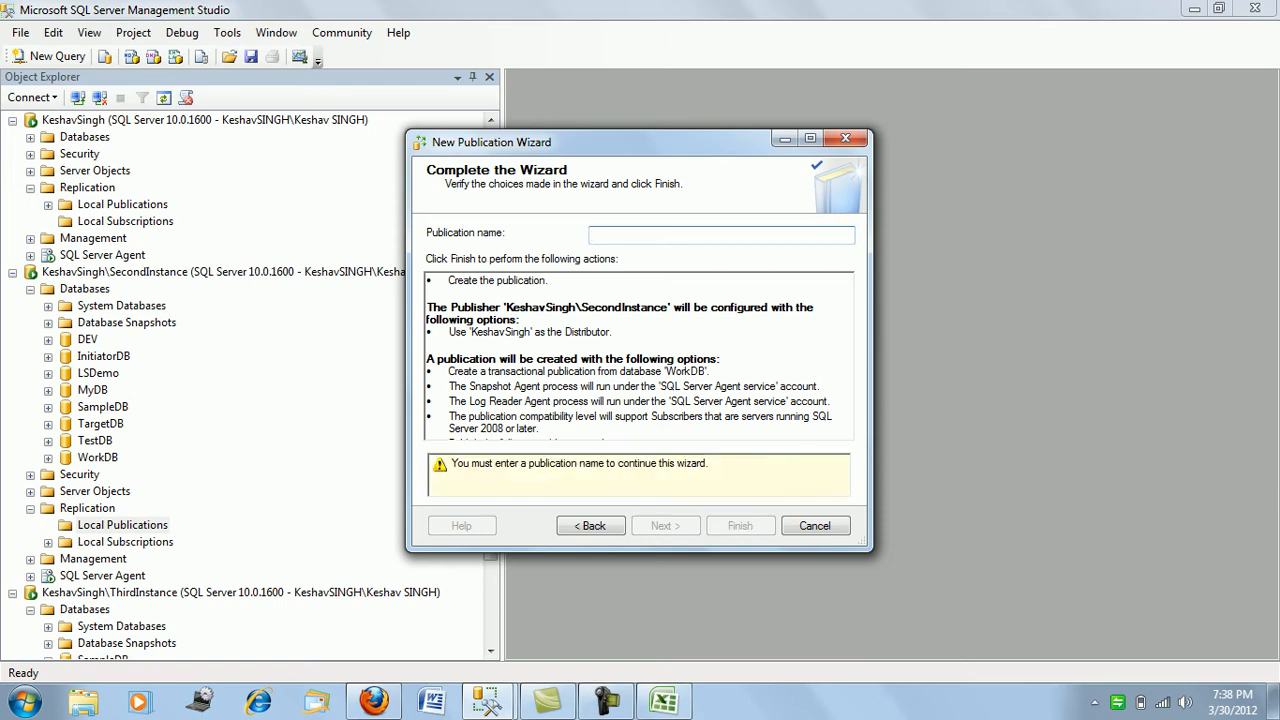
pyautogui.write('TestPub')
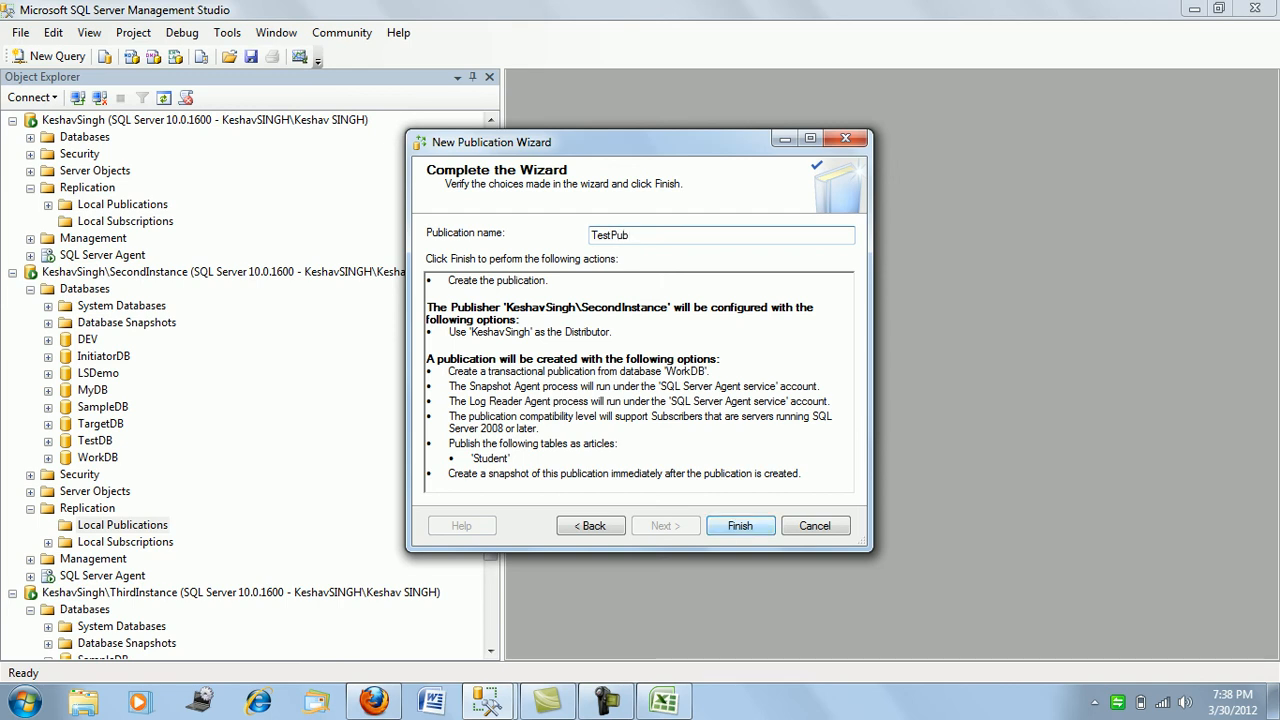
pyautogui.press('Return')
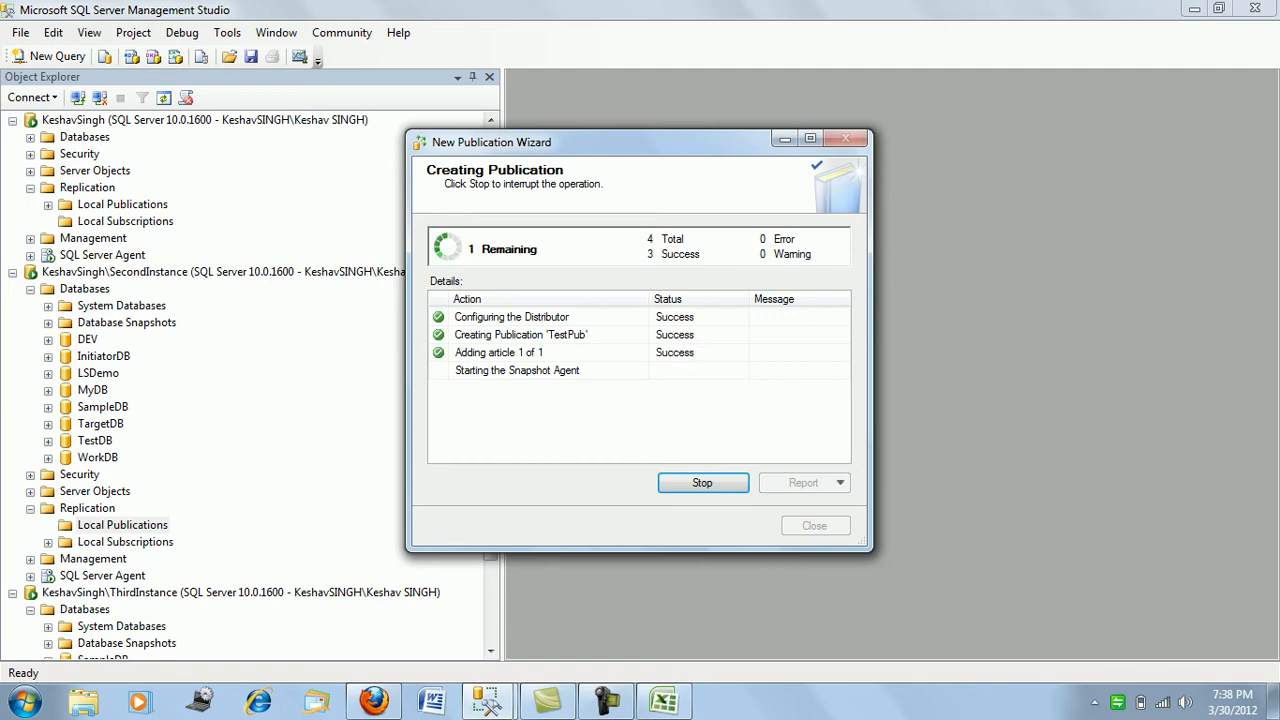
pyautogui.click(814, 525)
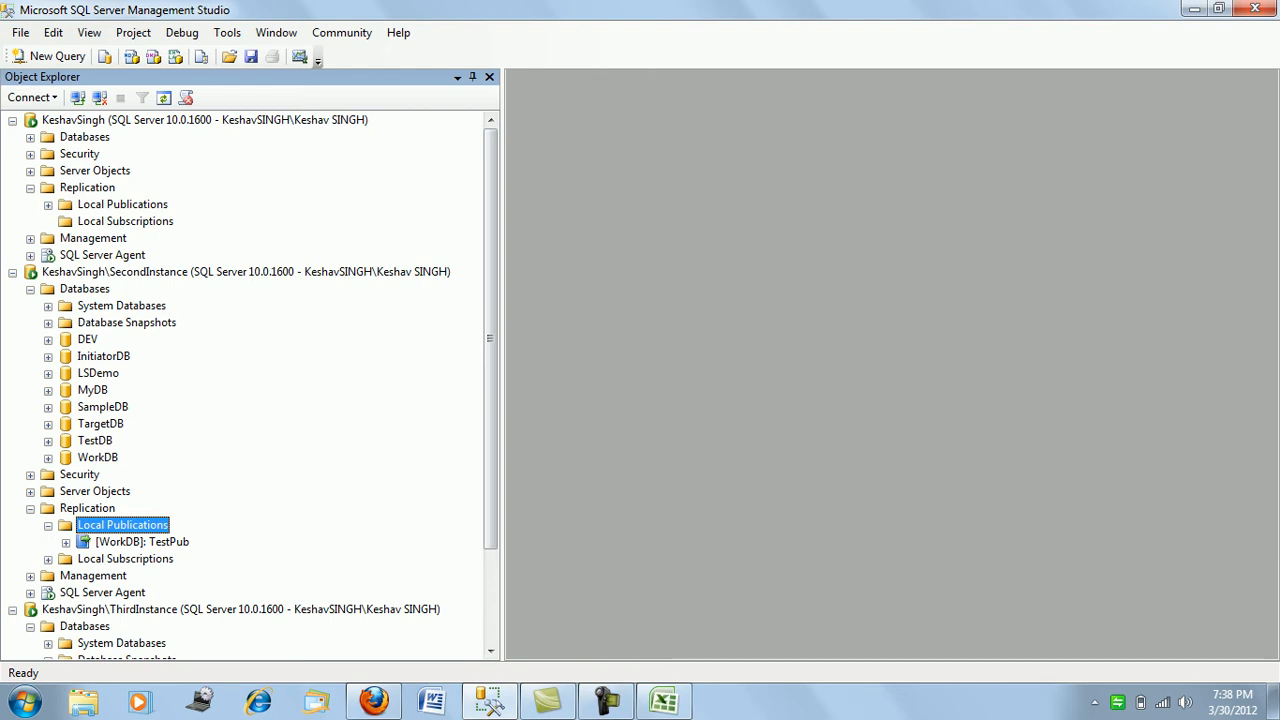
# - Open the distributor's properties, review its Publishers page, then open the default Agent Profiles
pyautogui.rightClick(109, 188)
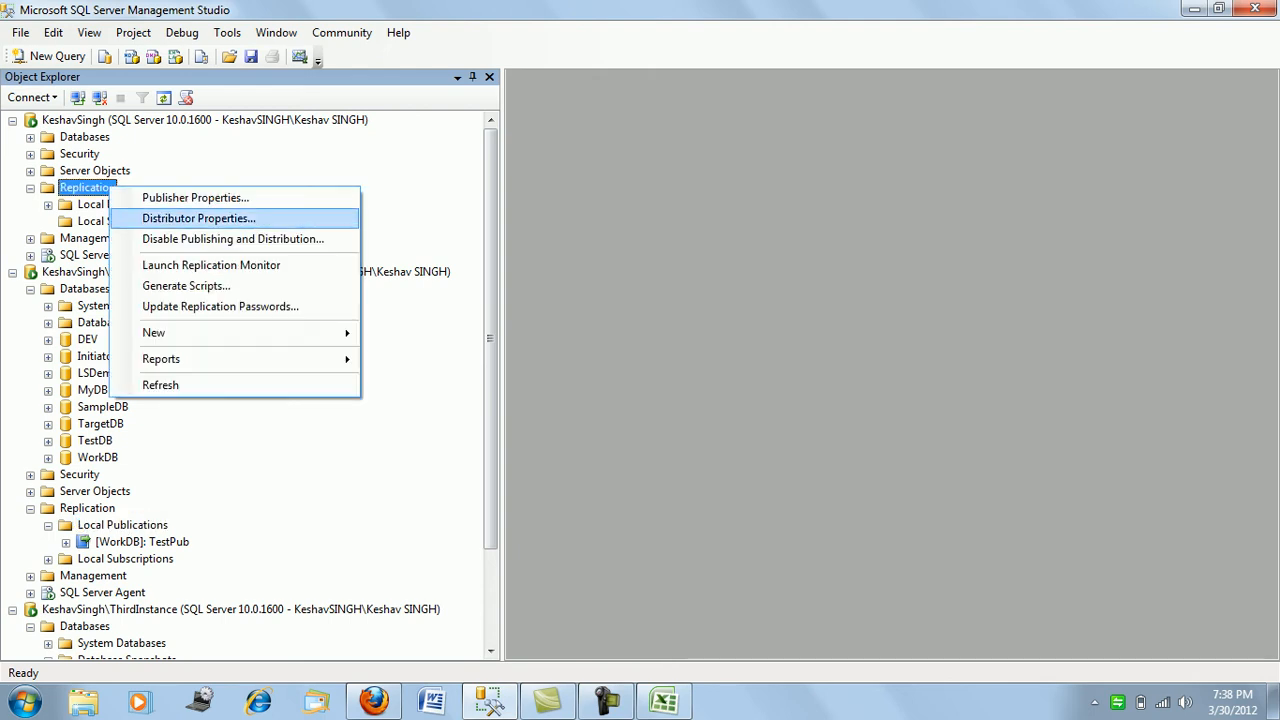
pyautogui.press('Return')
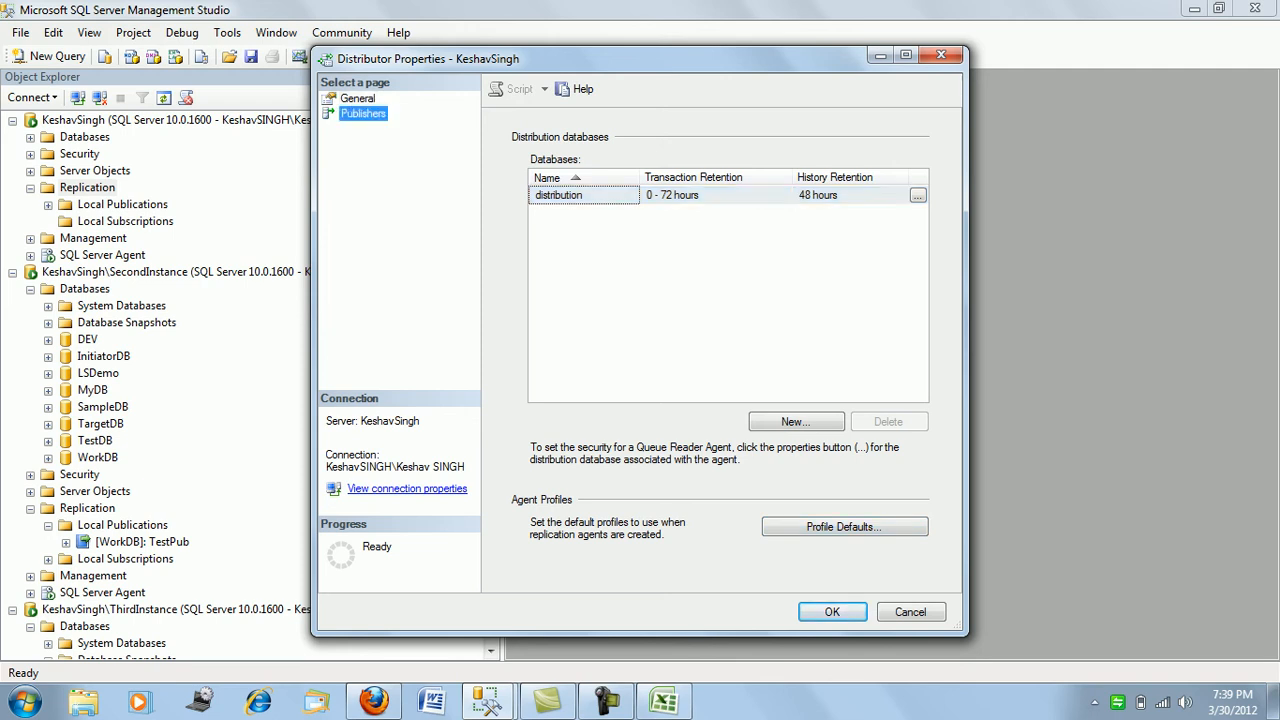
pyautogui.click(363, 114)
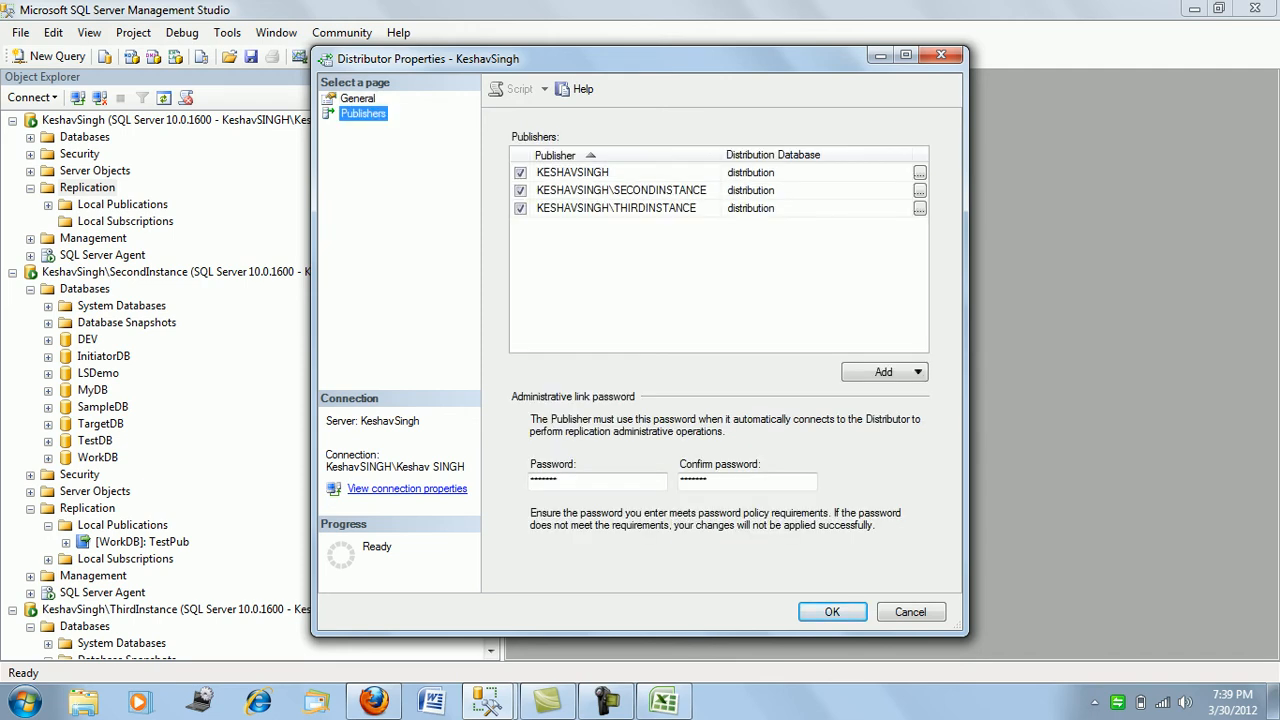
pyautogui.click(358, 99)
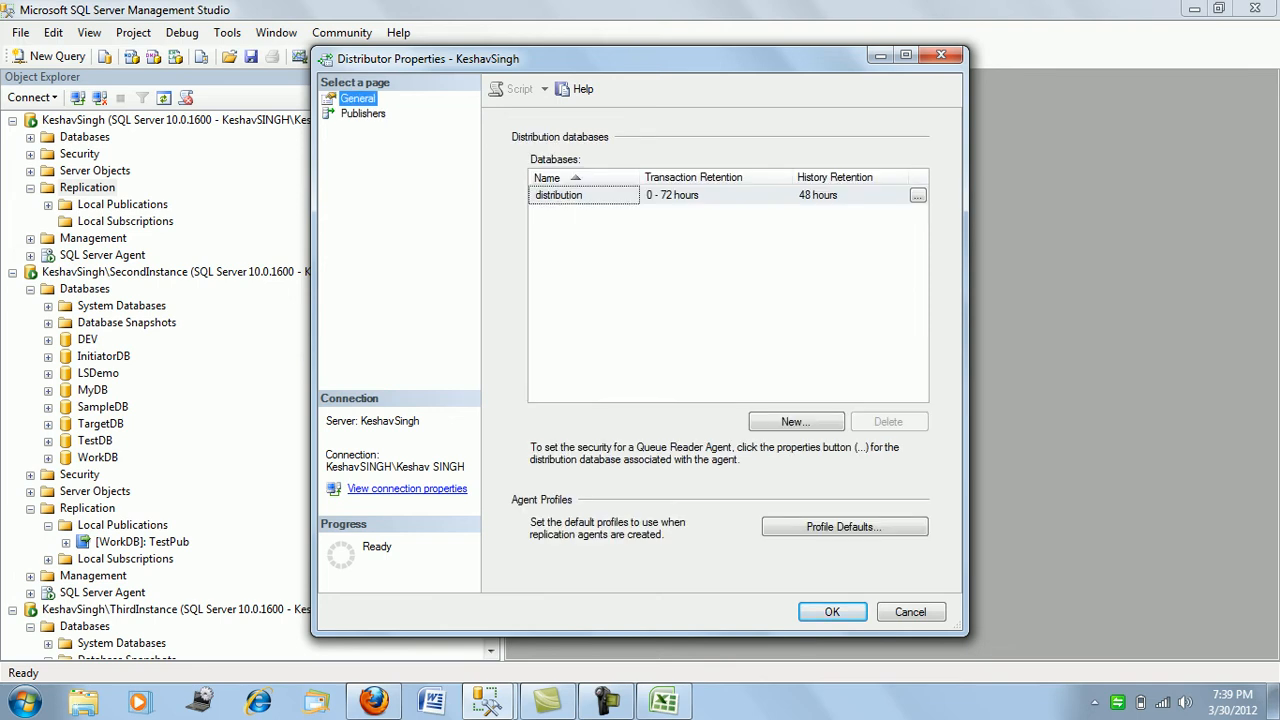
pyautogui.click(845, 526)
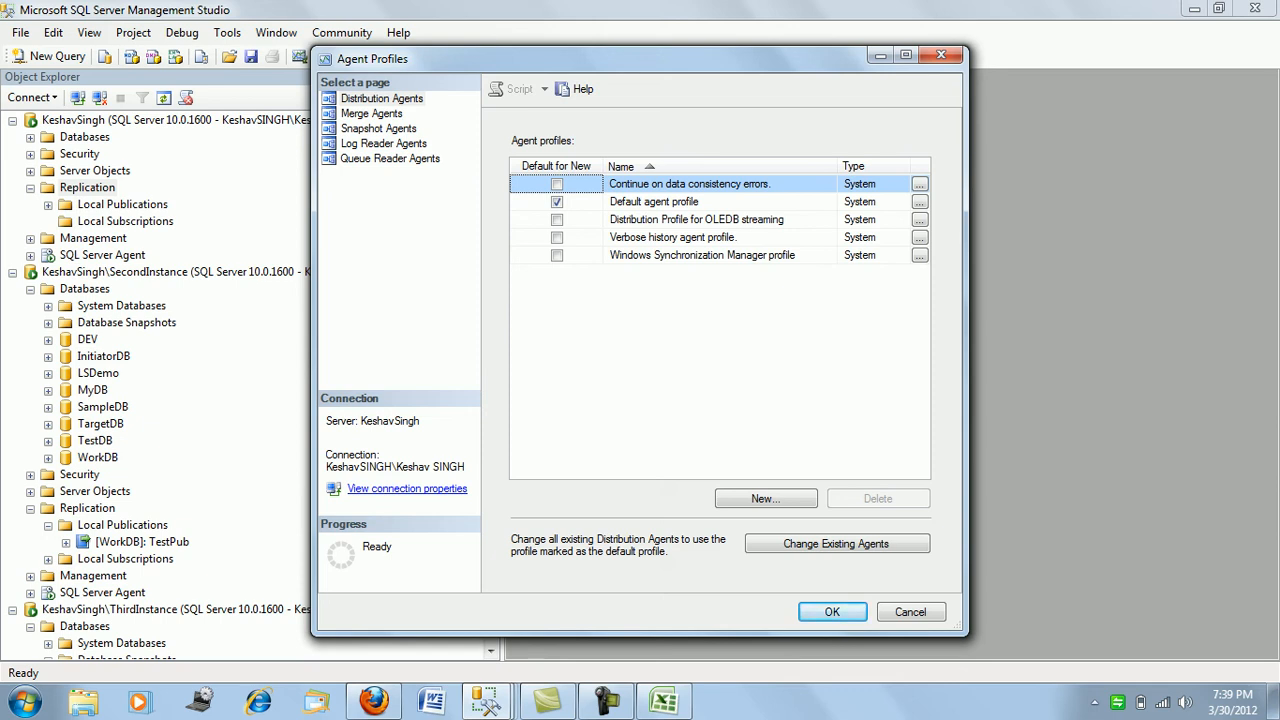
# - Show the Log Reader Agent profiles and back out of creating a new one
pyautogui.click(384, 144)
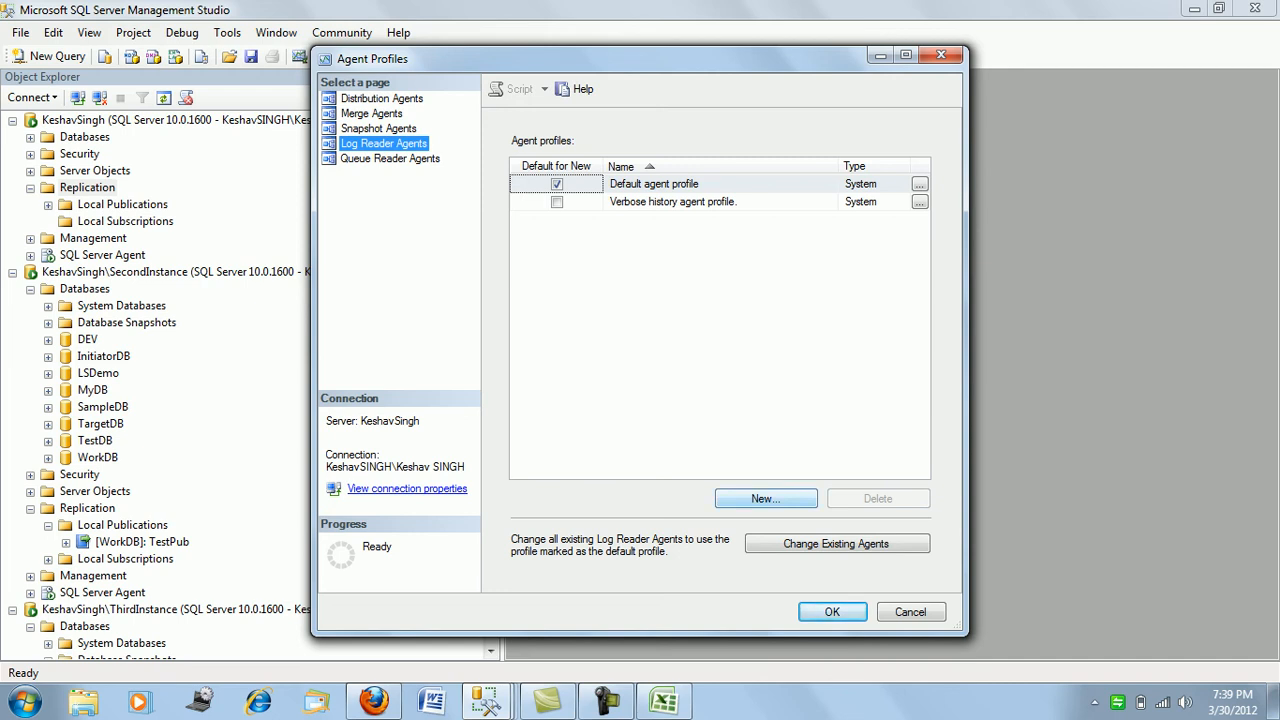
pyautogui.click(765, 498)
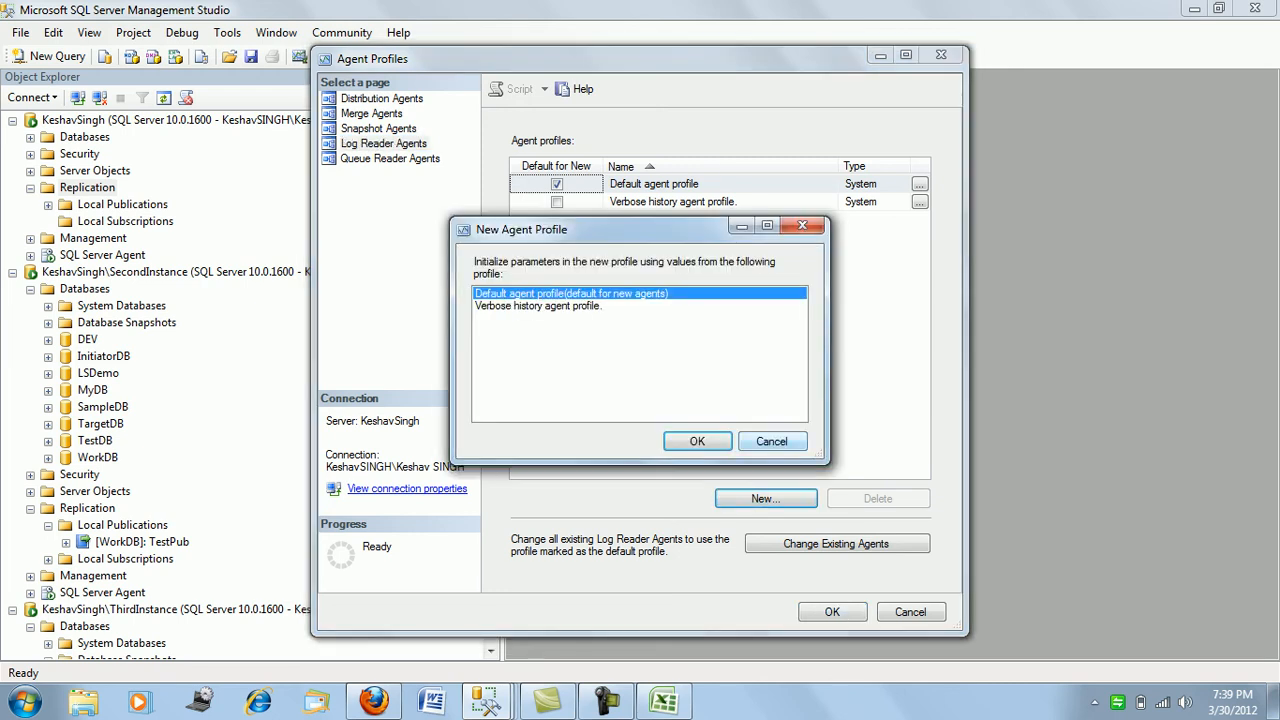
pyautogui.click(772, 441)
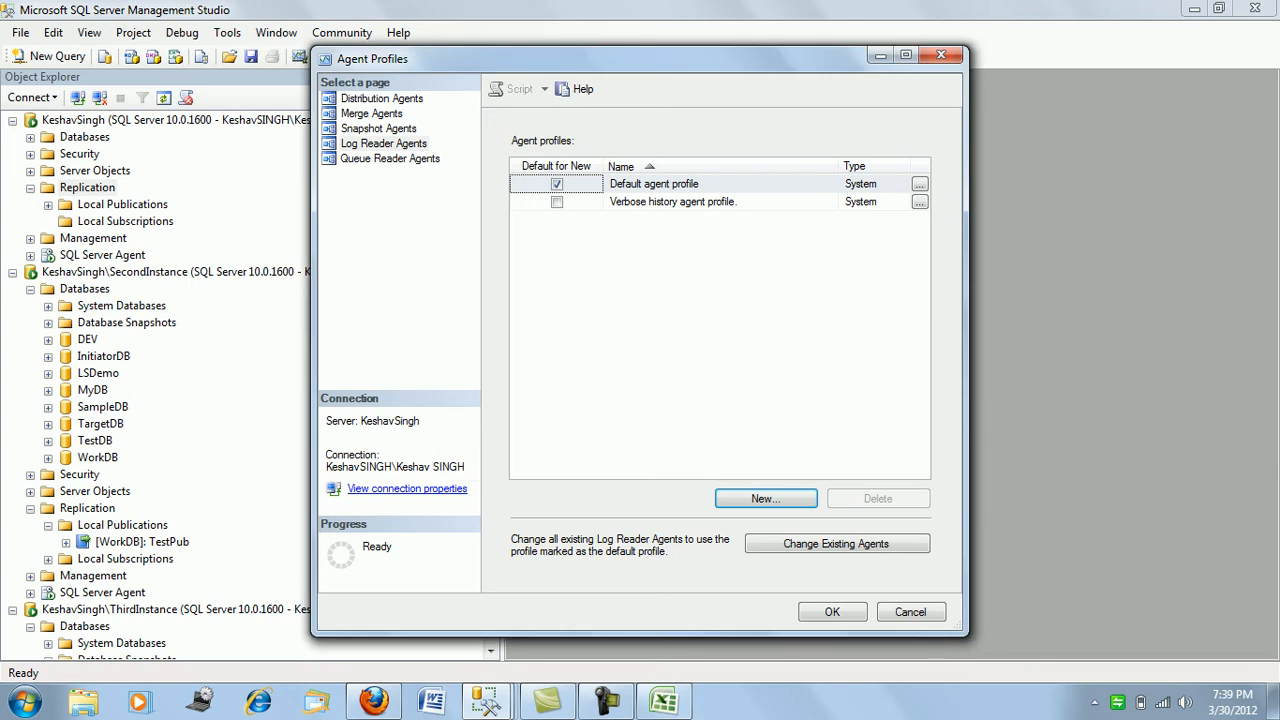
# - Inspect all parameters of the Default agent profile, including PublisherFailoverPartner, then close it
pyautogui.click(920, 184)
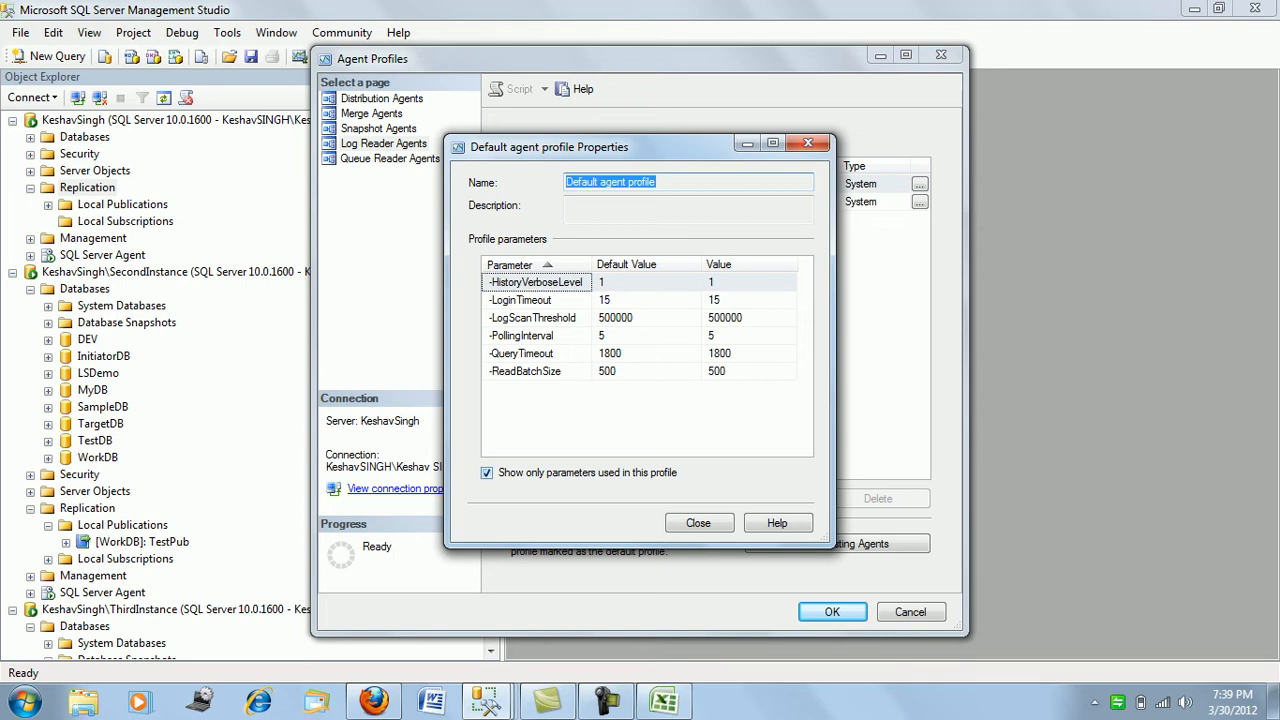
pyautogui.click(487, 473)
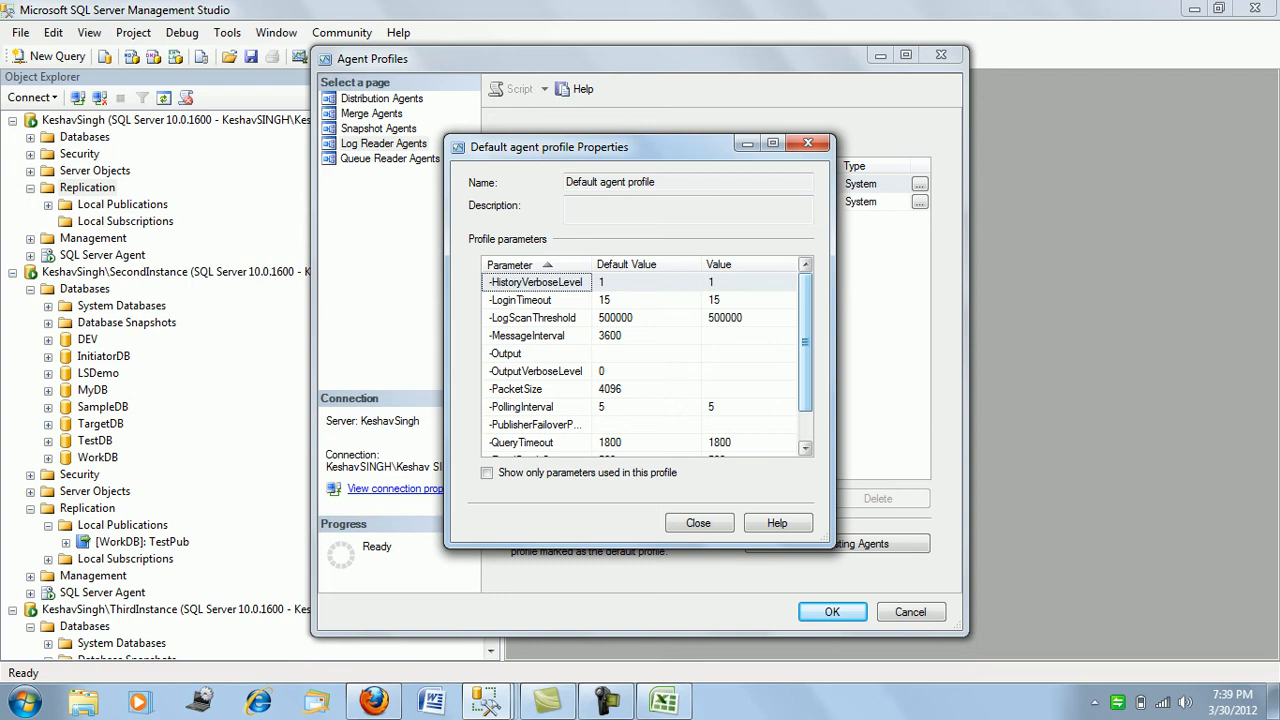
pyautogui.scroll(-2, 647, 365)
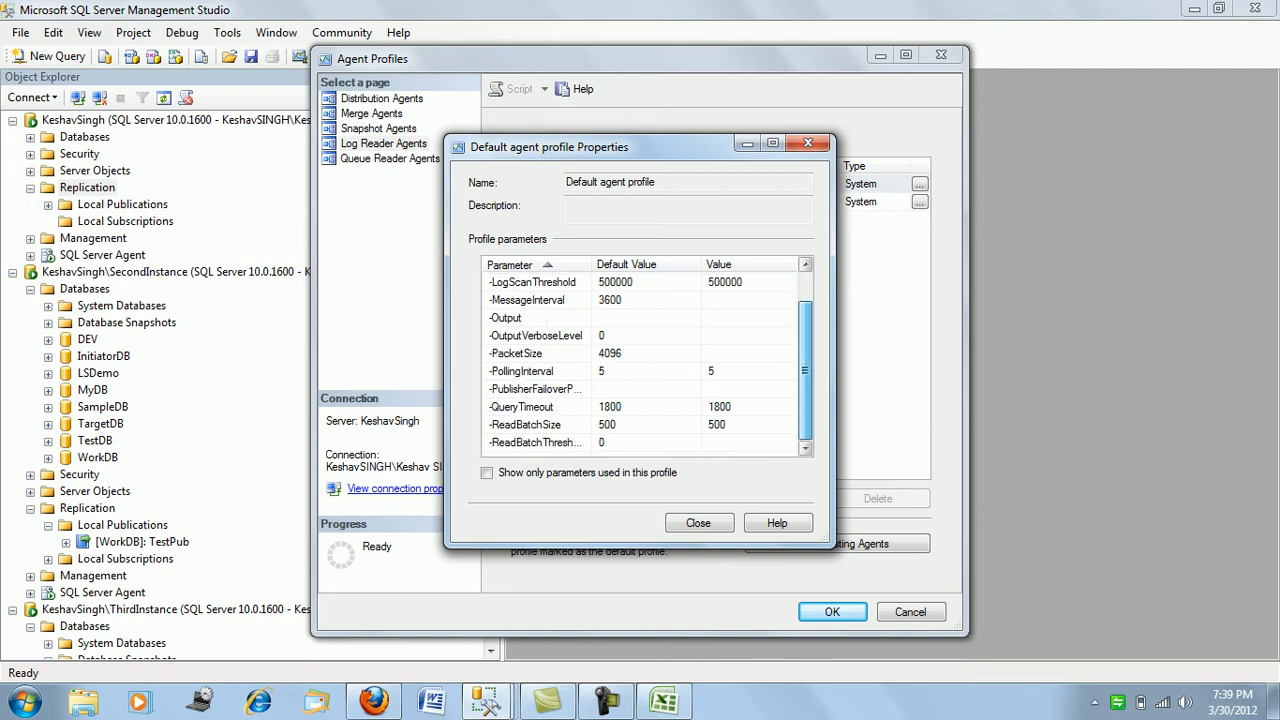
pyautogui.scroll(2, 647, 365)
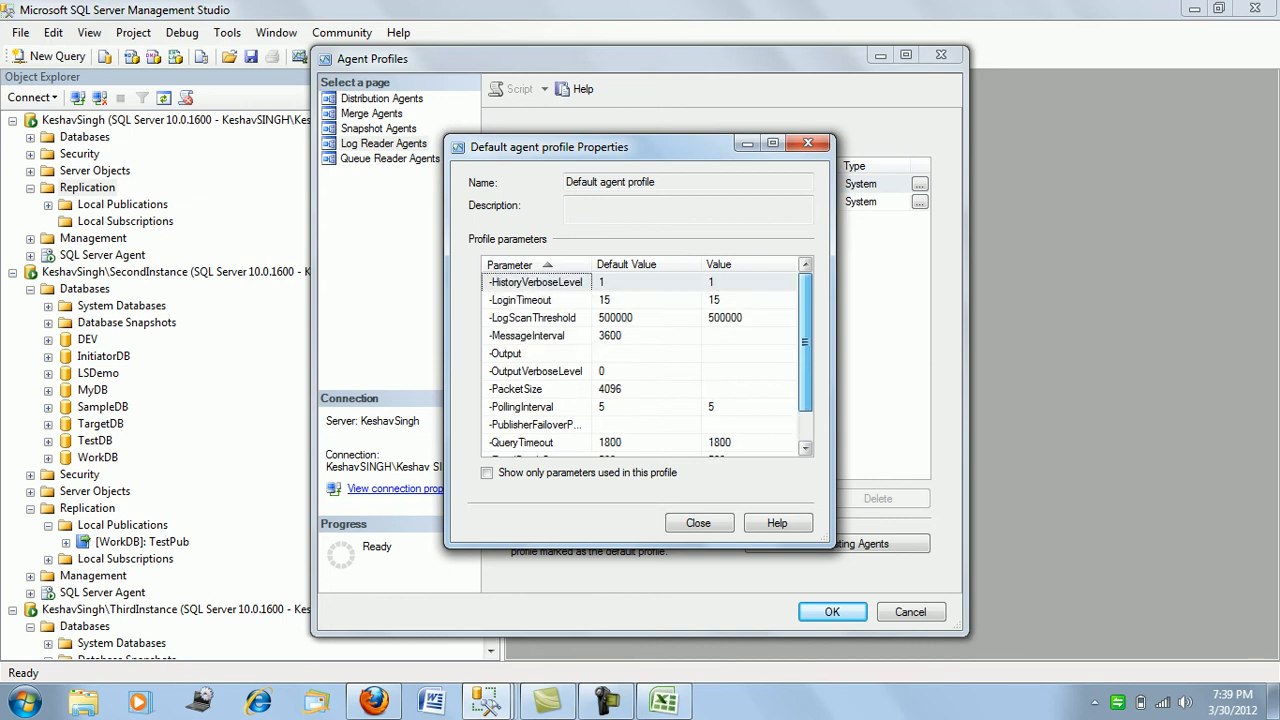
pyautogui.scroll(-2, 647, 365)
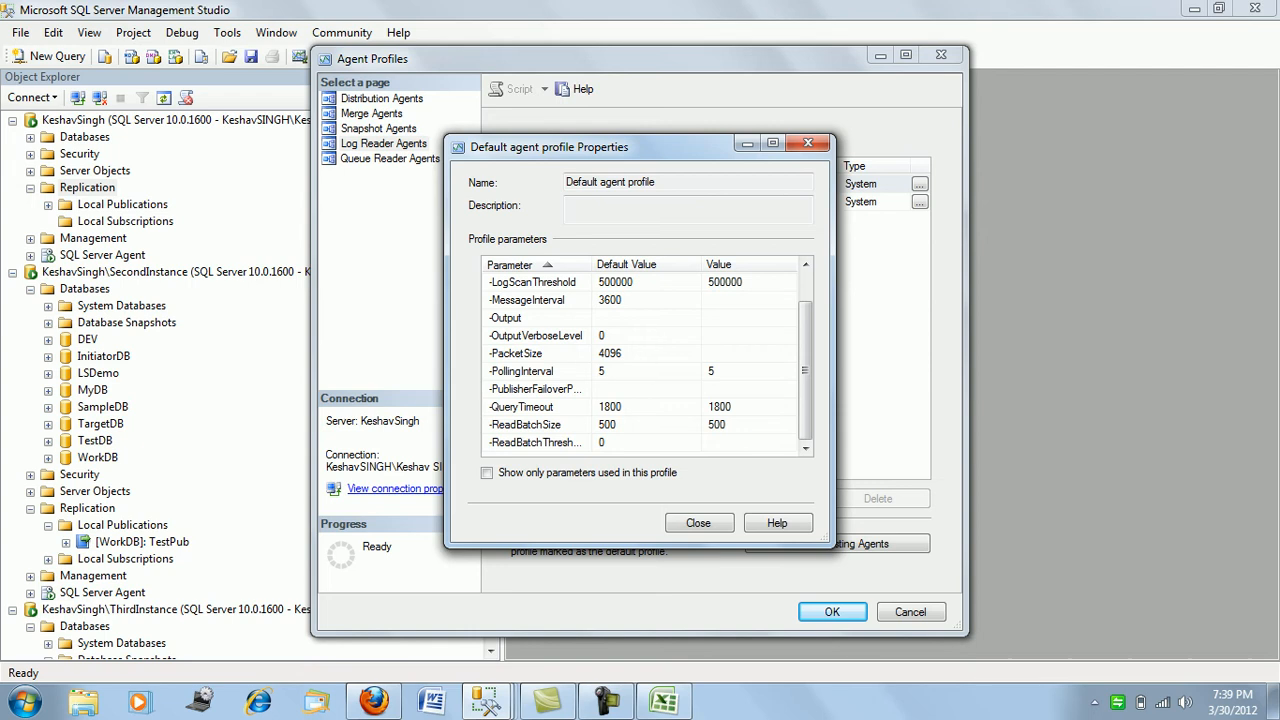
pyautogui.moveTo(591, 265); pyautogui.dragTo(627, 265)
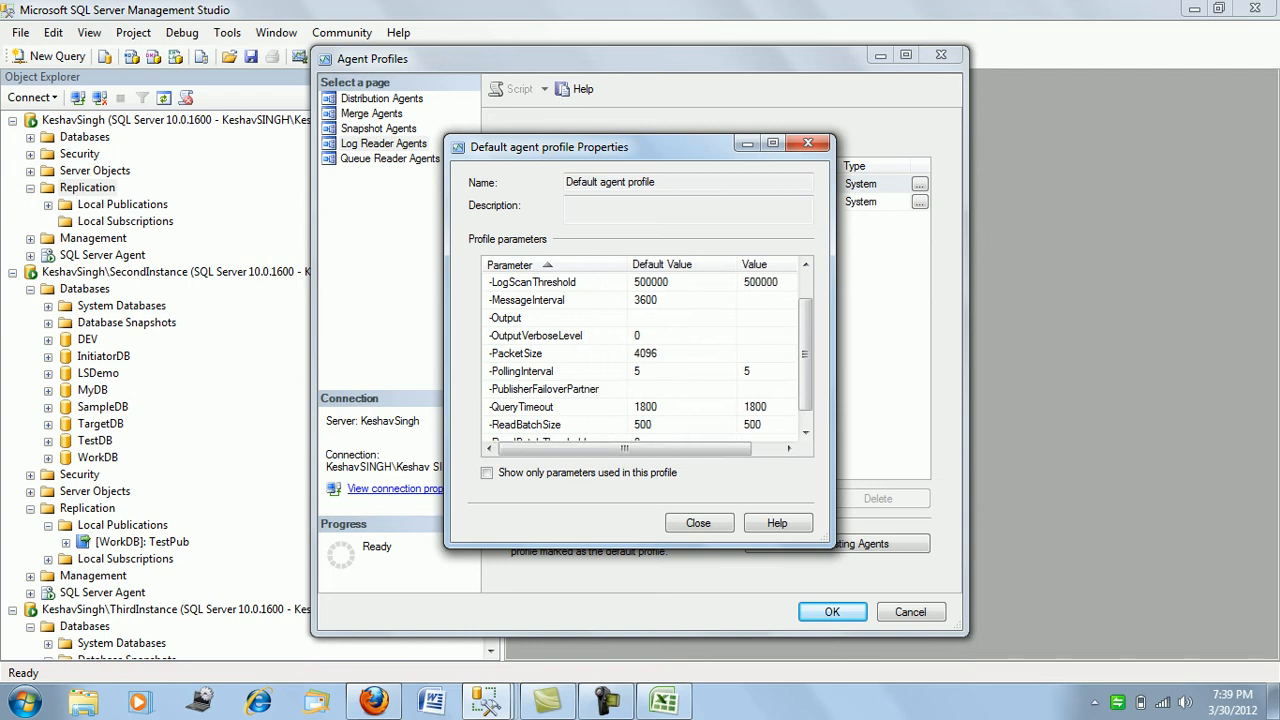
pyautogui.click(545, 389)
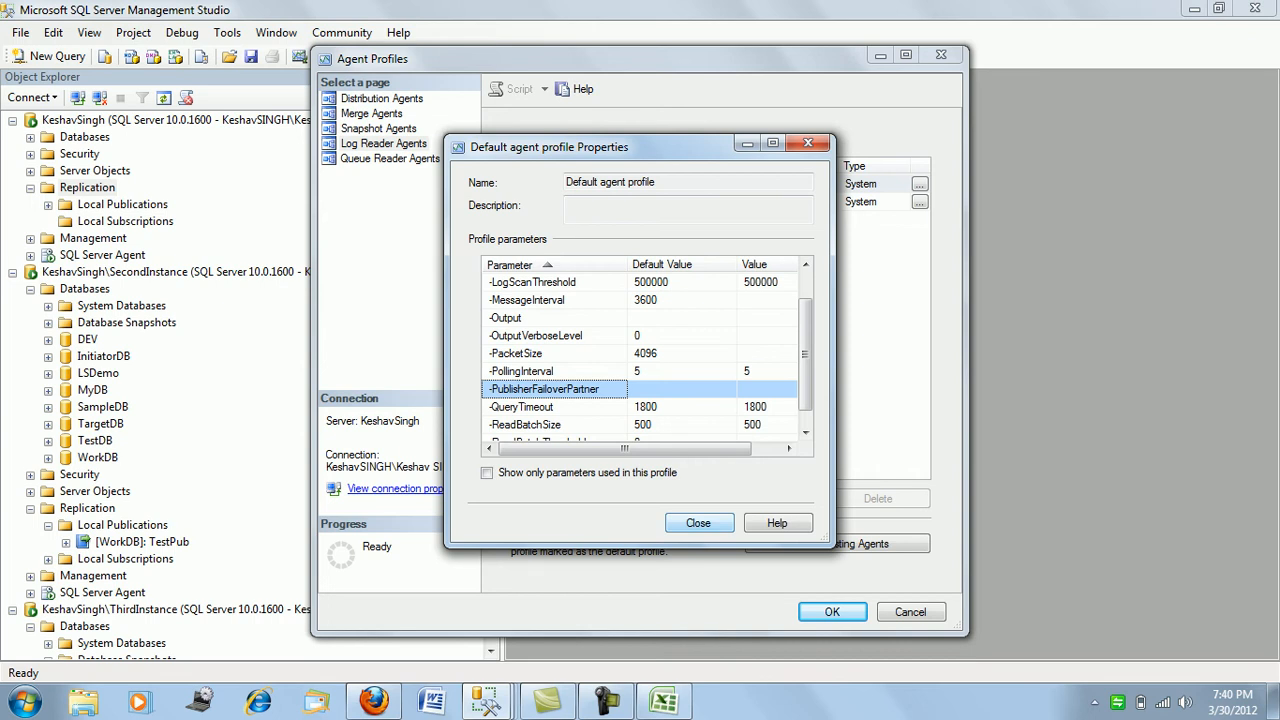
pyautogui.click(699, 523)
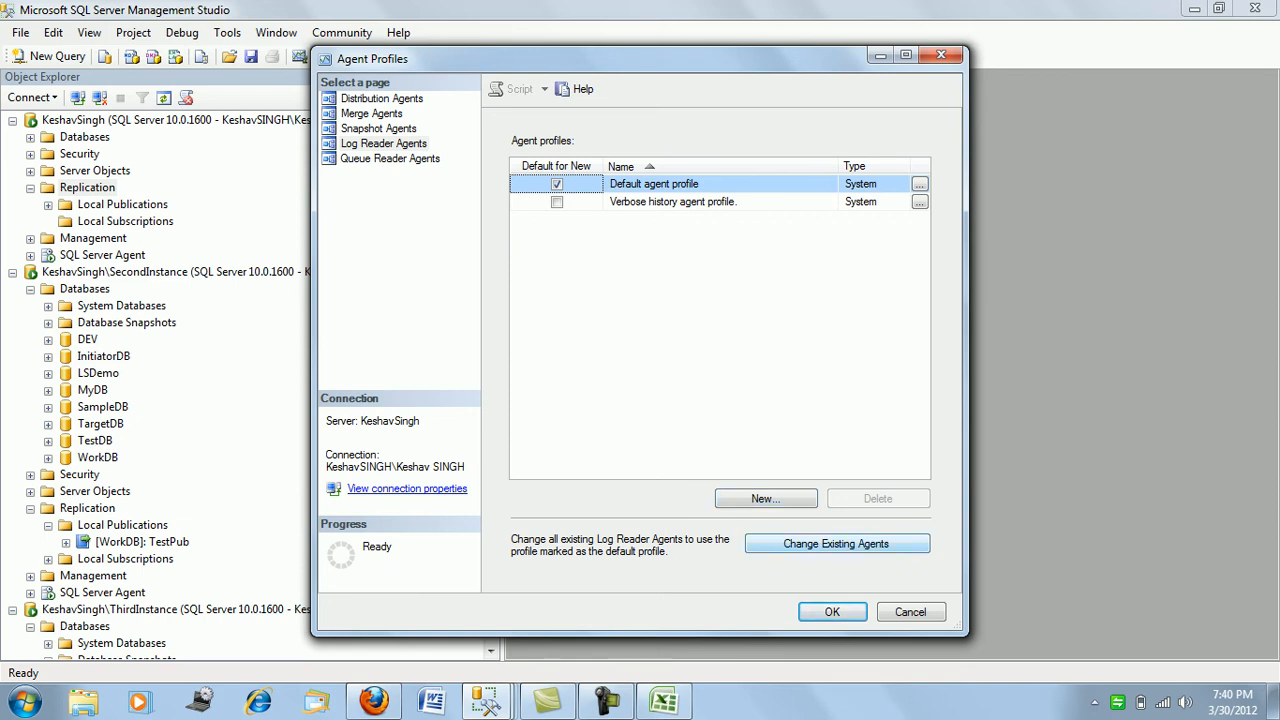
# - Create a new Log Reader profile named NewProfile, with NewProfile as its description
pyautogui.click(765, 498)
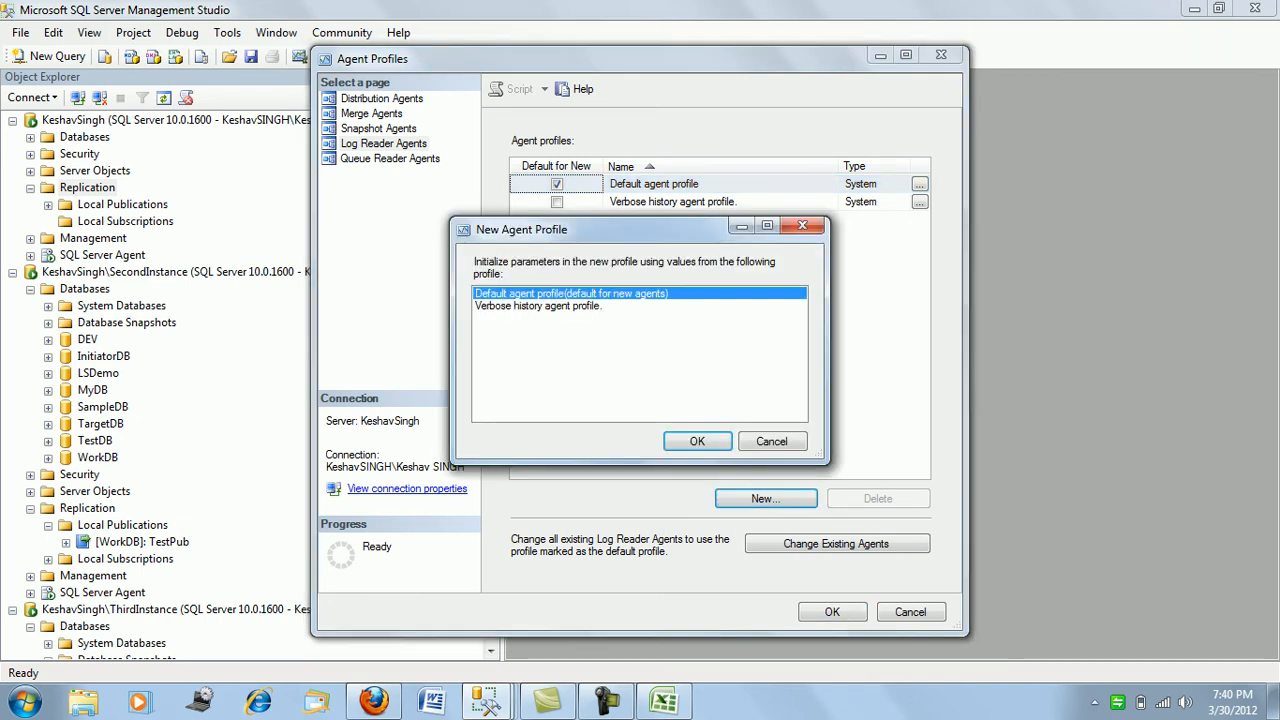
pyautogui.click(697, 441)
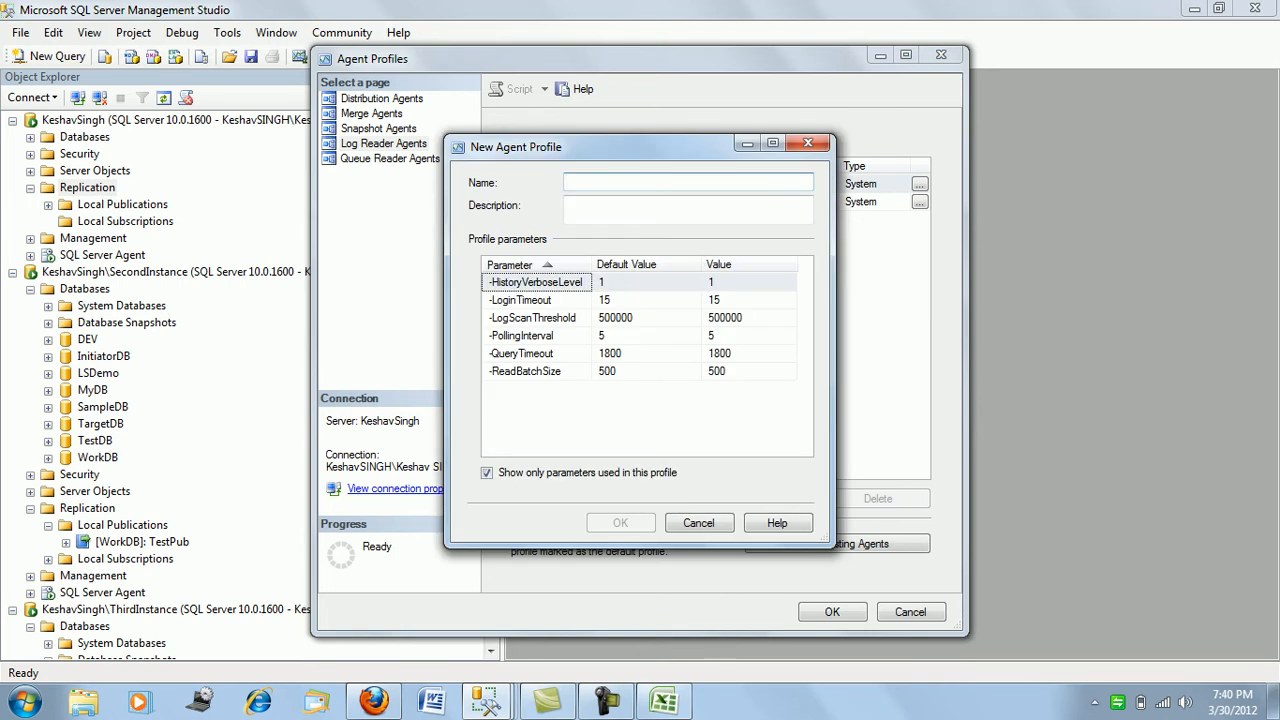
pyautogui.write('N')
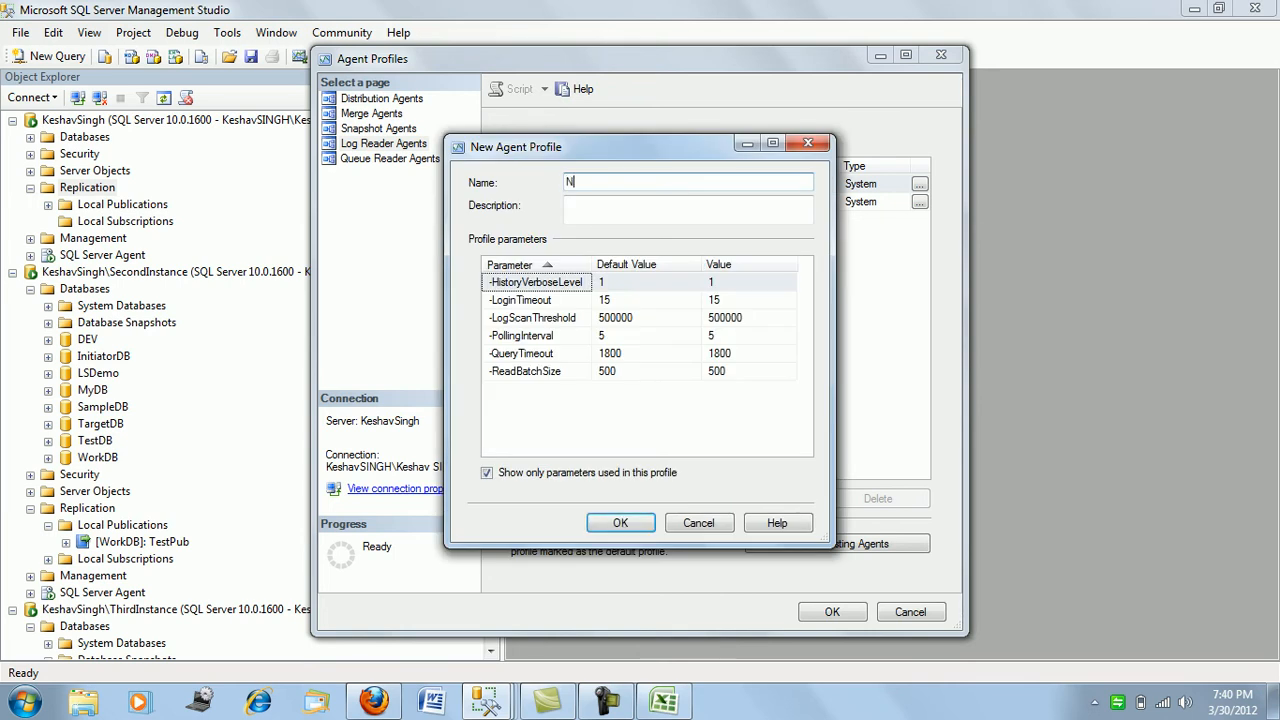
pyautogui.write('ewProfile')
pyautogui.hotkey('ctrl', 'a')
pyautogui.hotkey('ctrl', 'c')
pyautogui.press('Tab')
pyautogui.hotkey('ctrl', 'v')
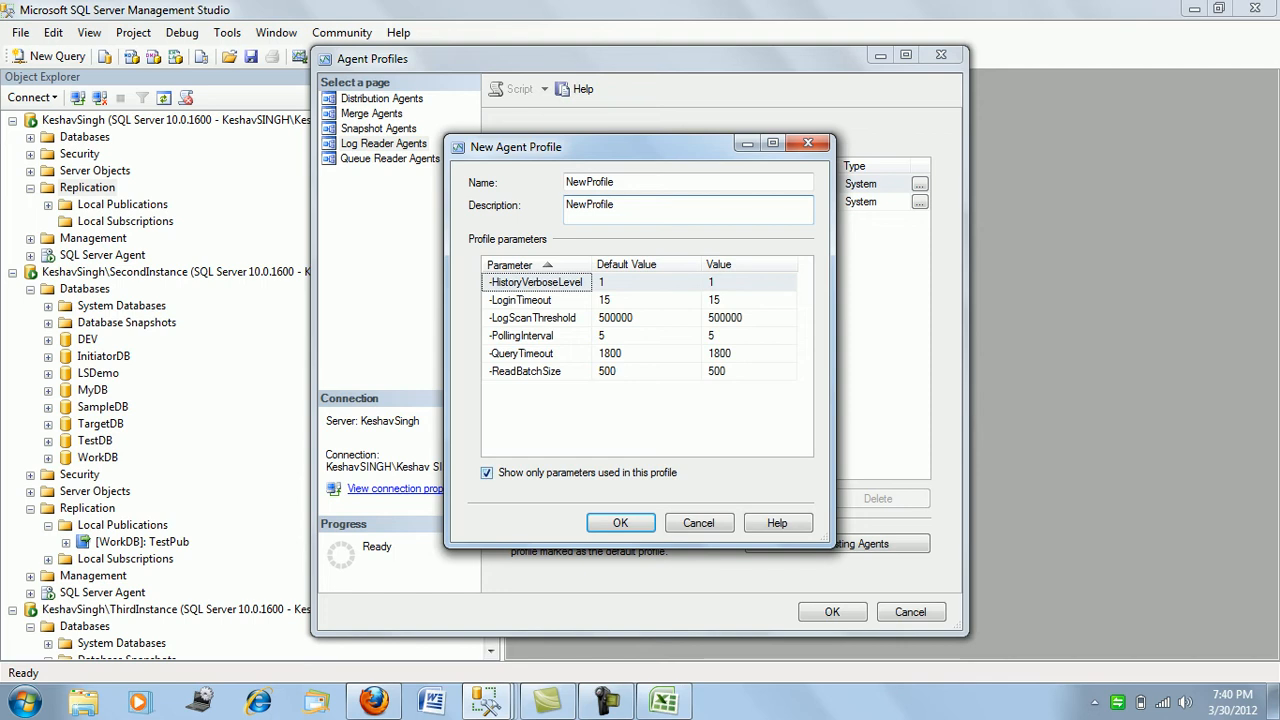
# - Set the profile's PublisherFailoverPartner to the ThirdInstance server and save it
pyautogui.click(486, 472)
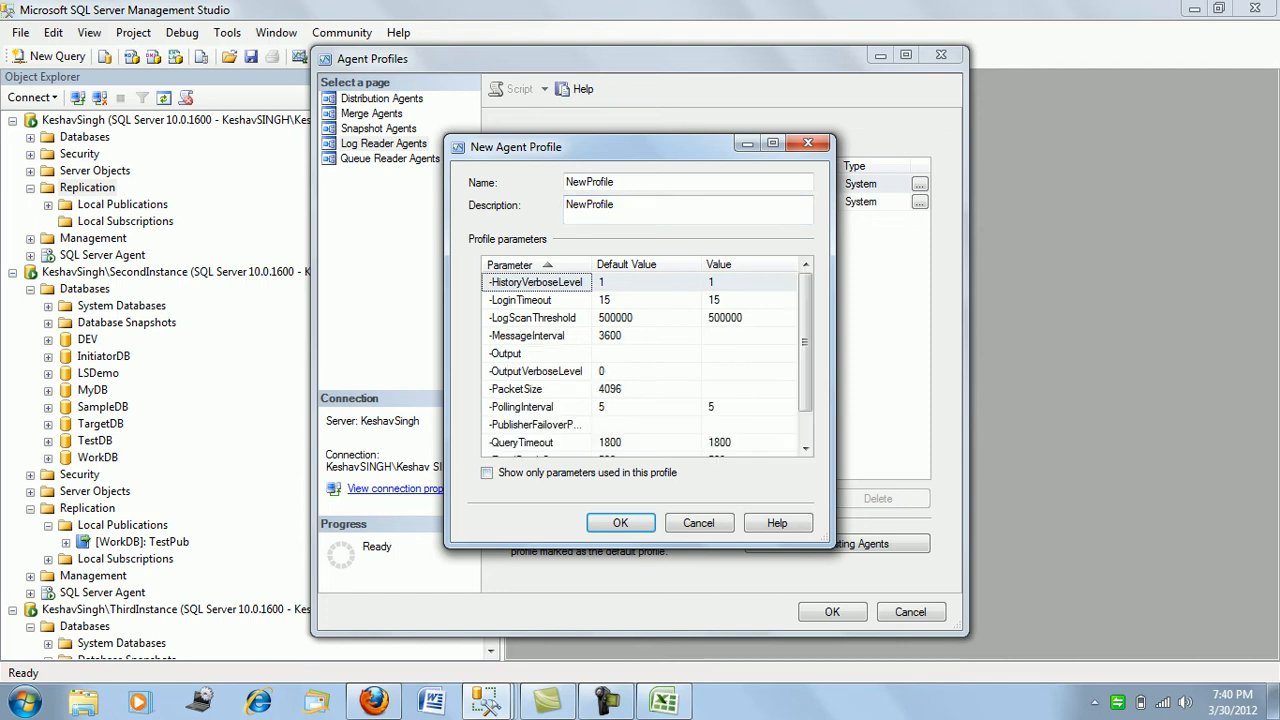
pyautogui.scroll(-1, 640, 365)
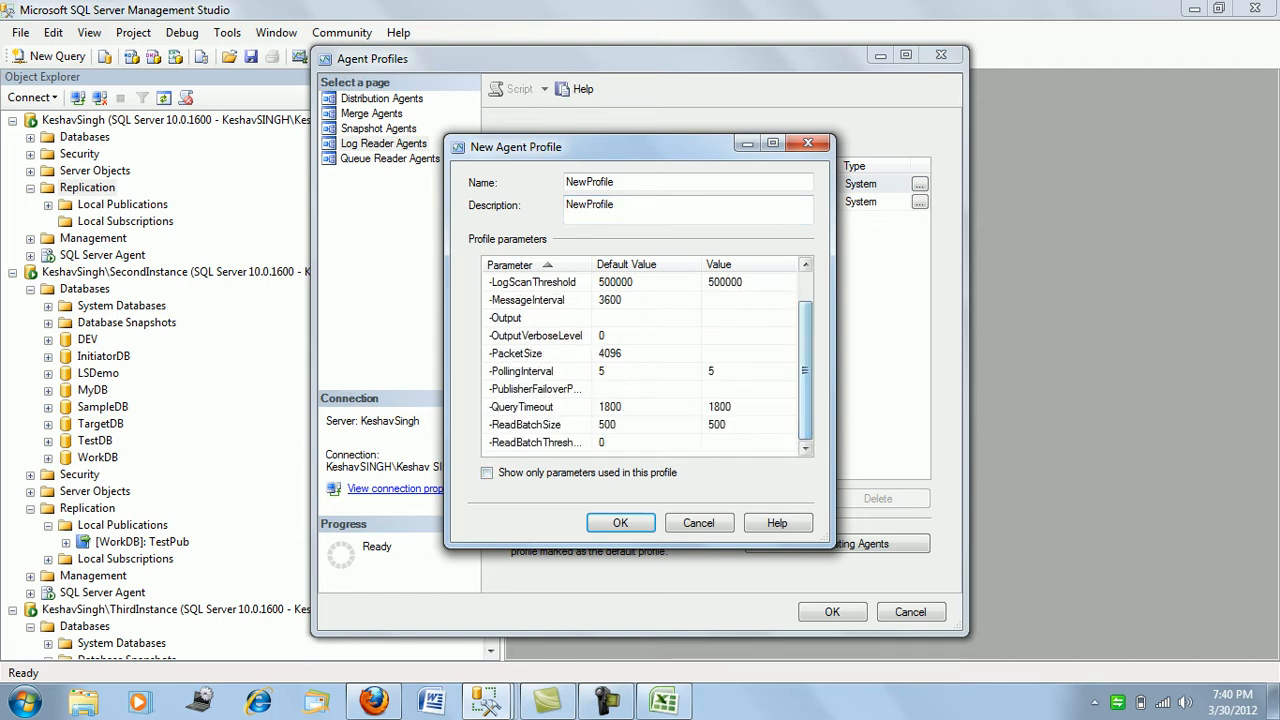
pyautogui.click(749, 389)
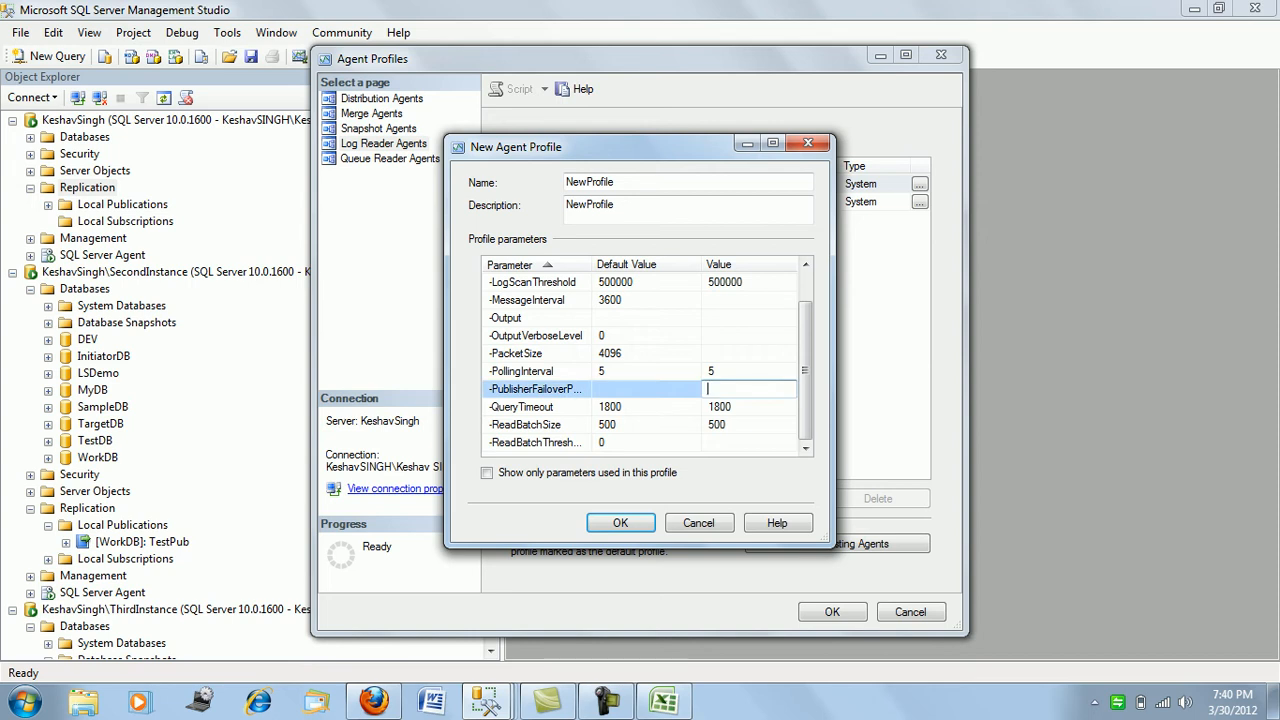
pyautogui.write('K')
pyautogui.write('eshavSin')
pyautogui.write('gh')
pyautogui.write('\\Thir')
pyautogui.write('d')
pyautogui.write('In')
pyautogui.write('stance')
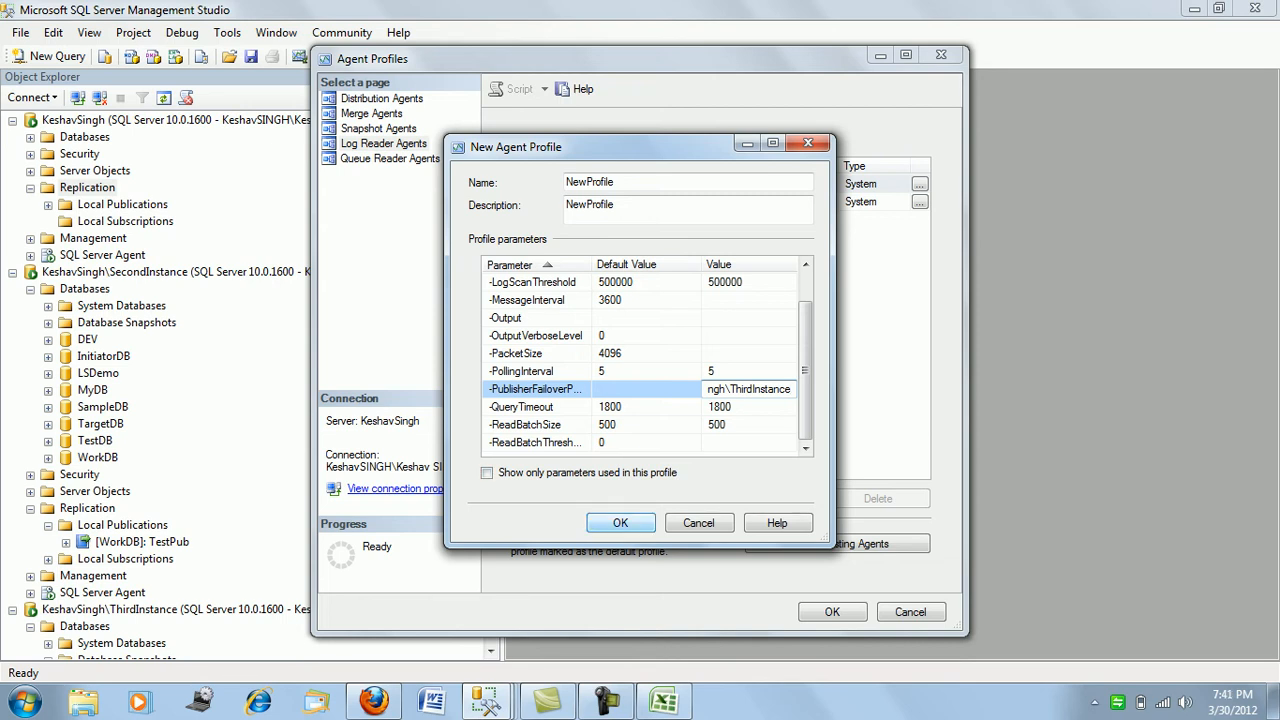
pyautogui.press('Return')
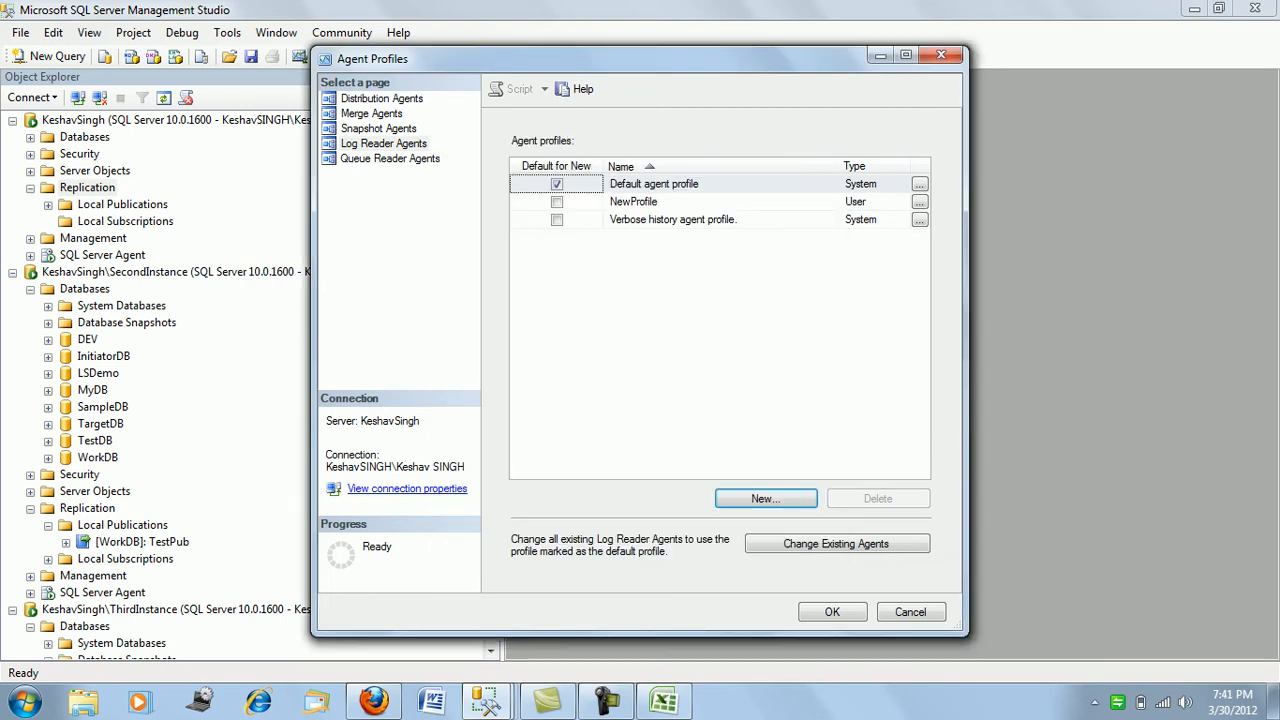
# - Make NewProfile the default for new Log Reader Agents, review it, and close the distributor dialogs
pyautogui.click(557, 202)
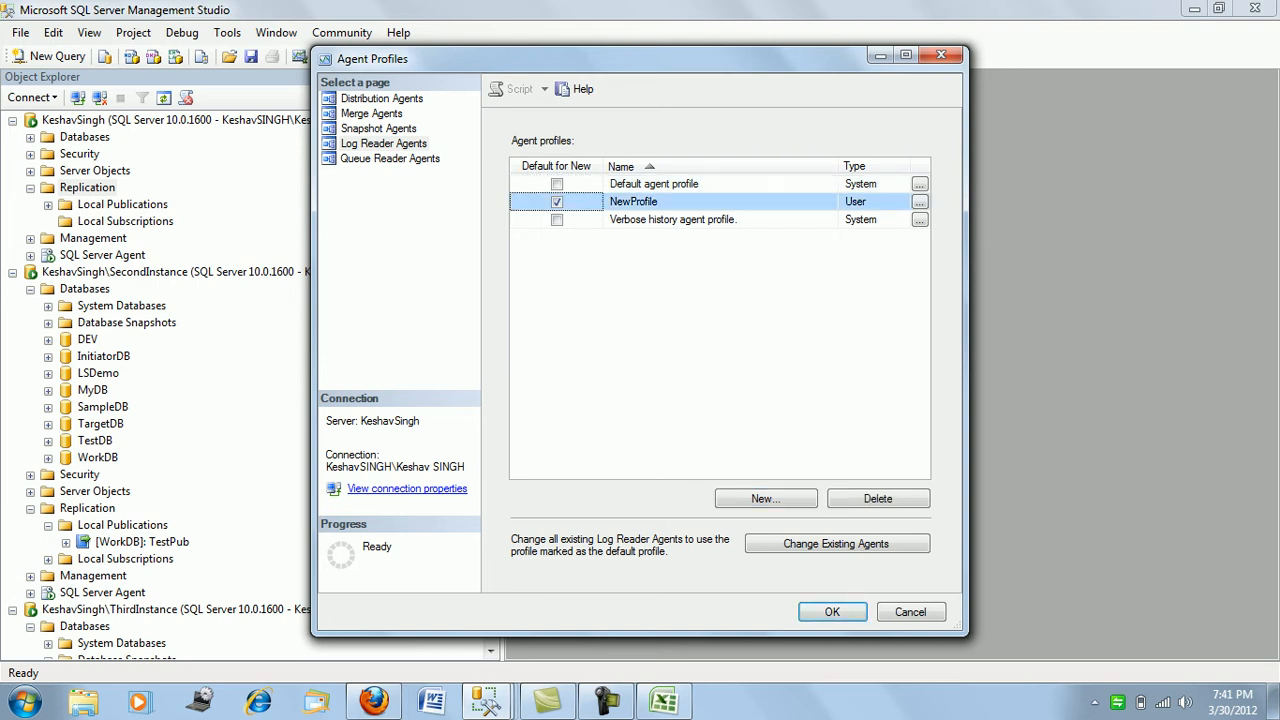
pyautogui.click(920, 202)
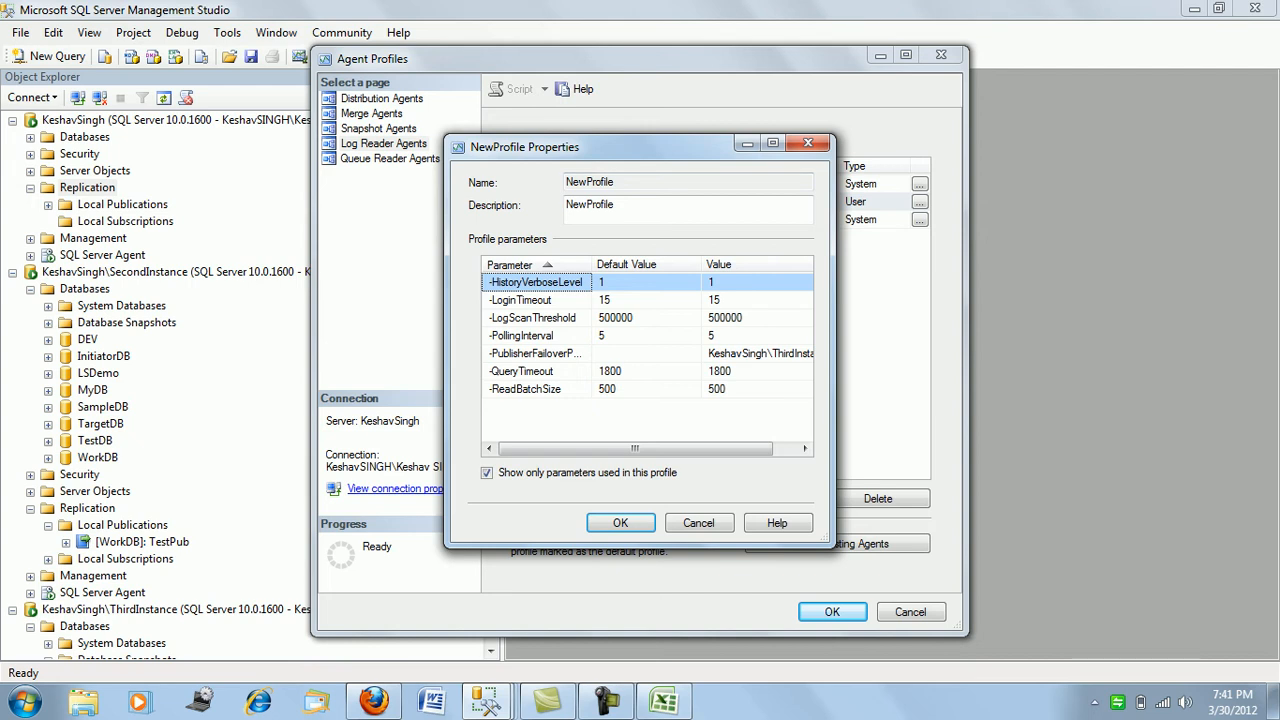
pyautogui.moveTo(635, 449); pyautogui.dragTo(659, 449)
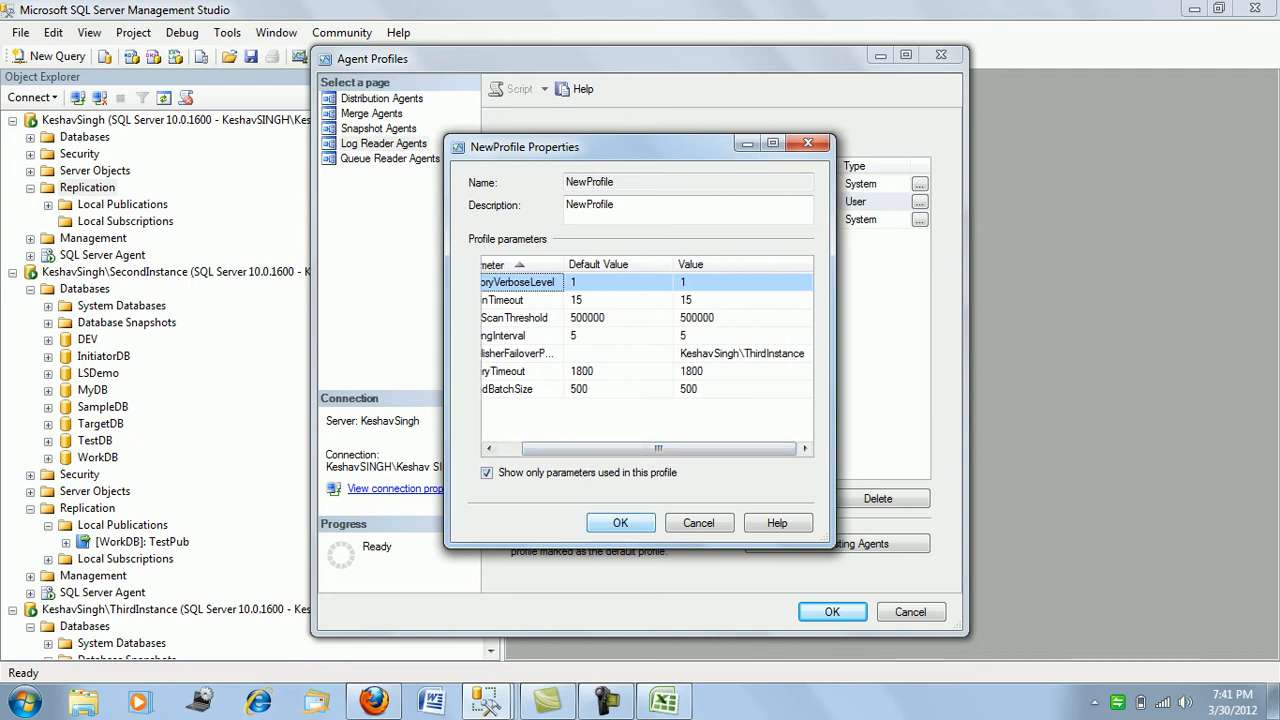
pyautogui.press('Return')
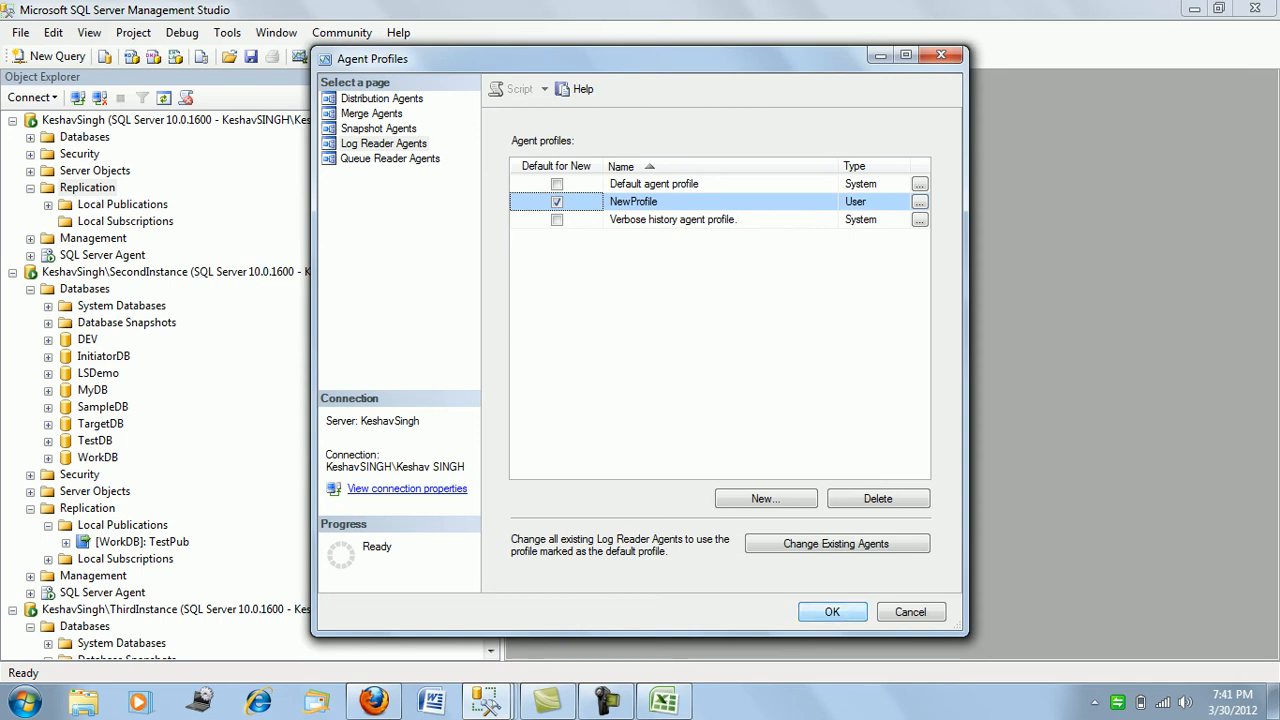
pyautogui.press('Return')
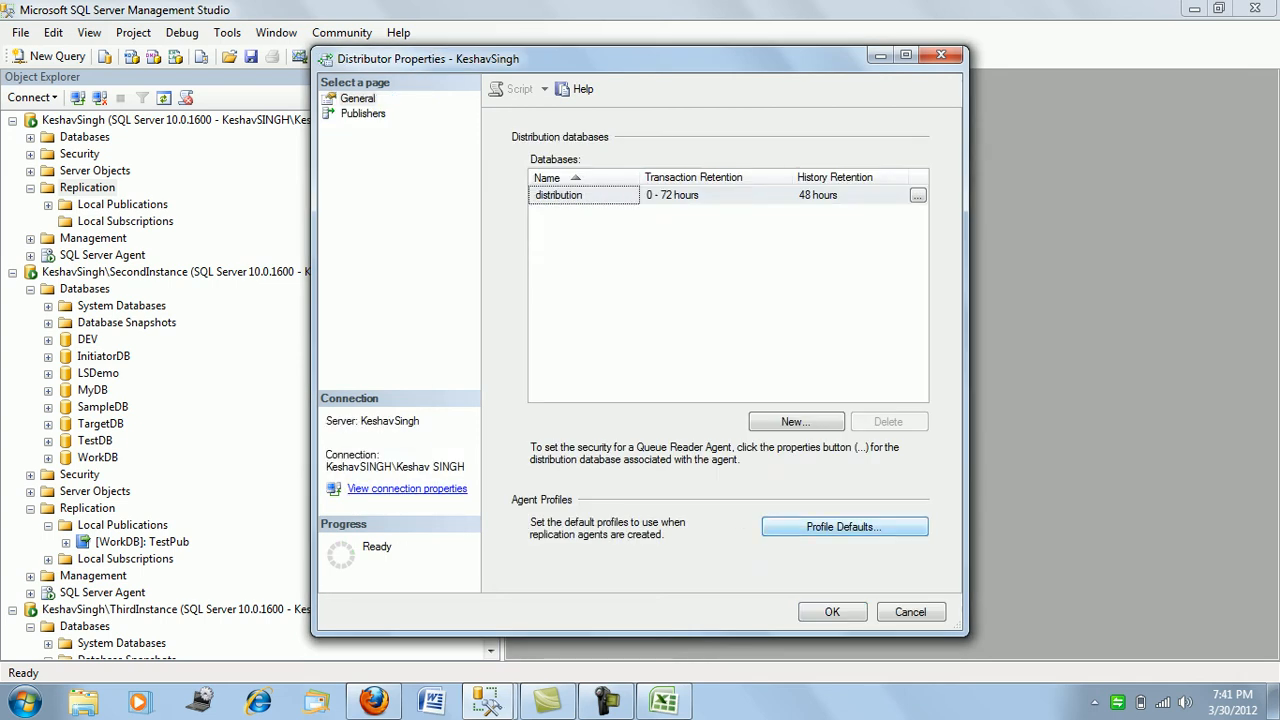
pyautogui.click(363, 114)
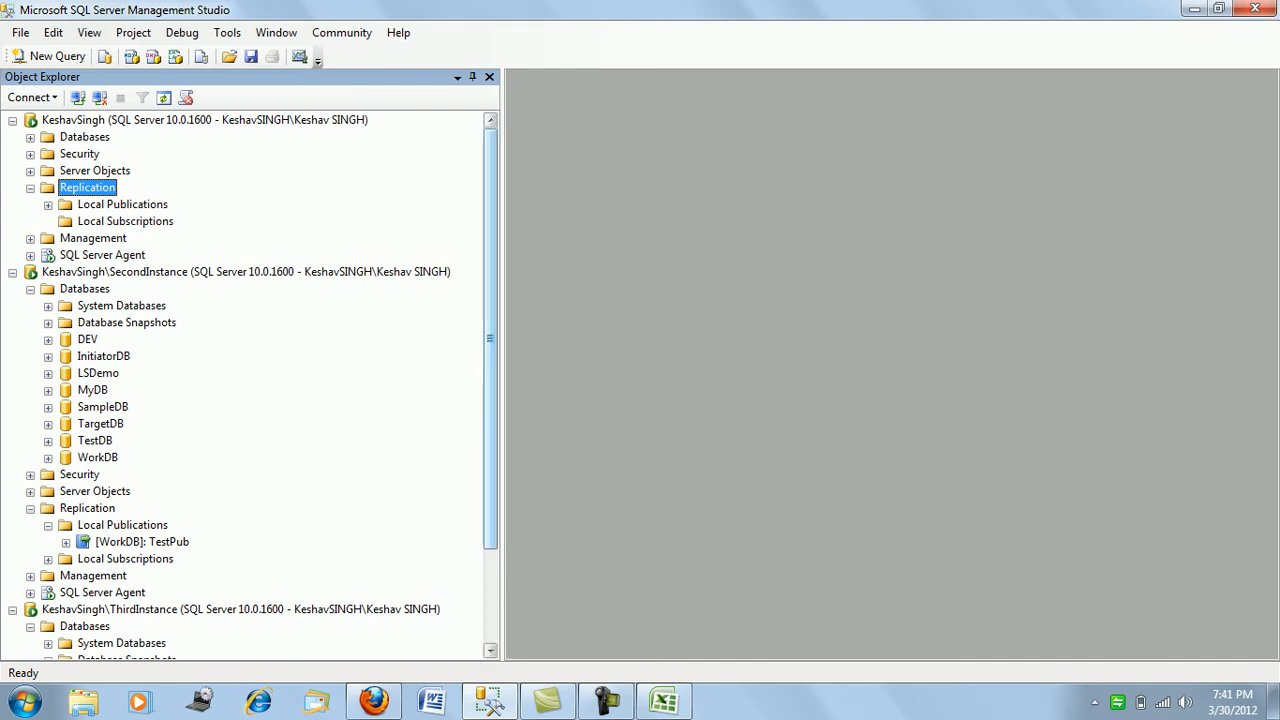
pyautogui.scroll(-3, 490, 338)
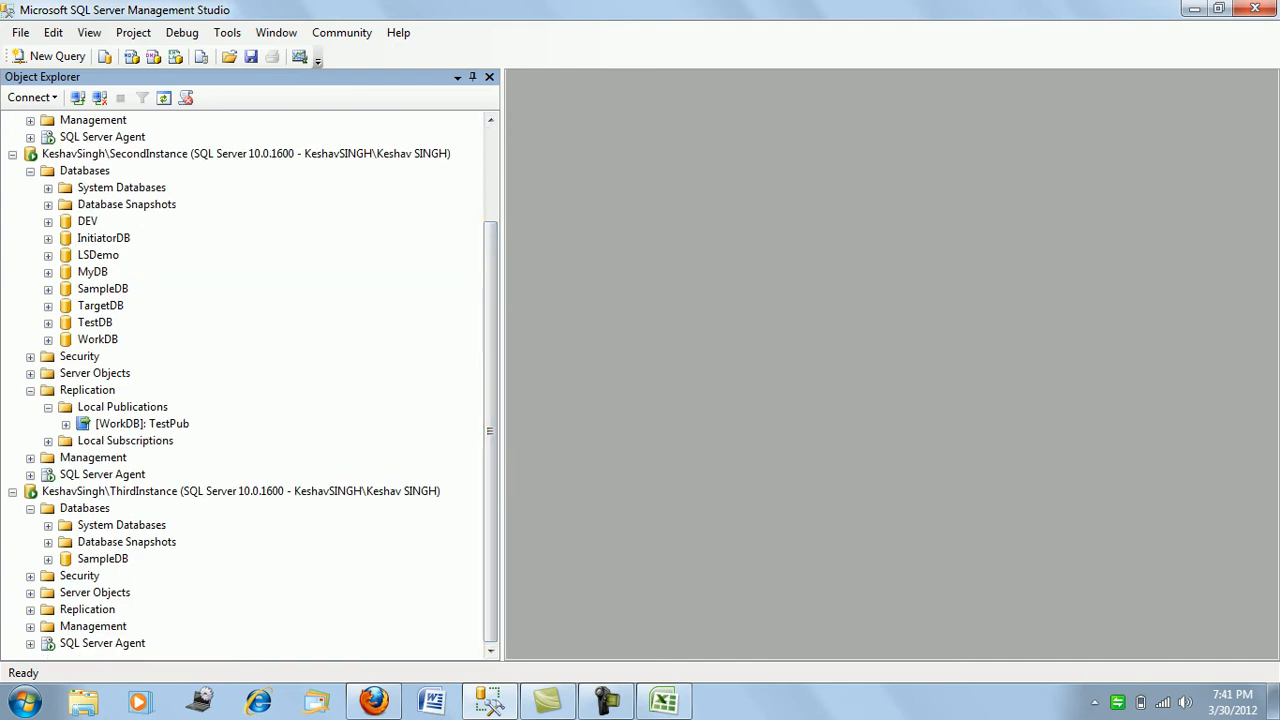
# - Refresh ThirdInstance's databases, showing only SampleDB, then select SecondInstance's WorkDB
pyautogui.rightClick(84, 508)
pyautogui.press('Return')
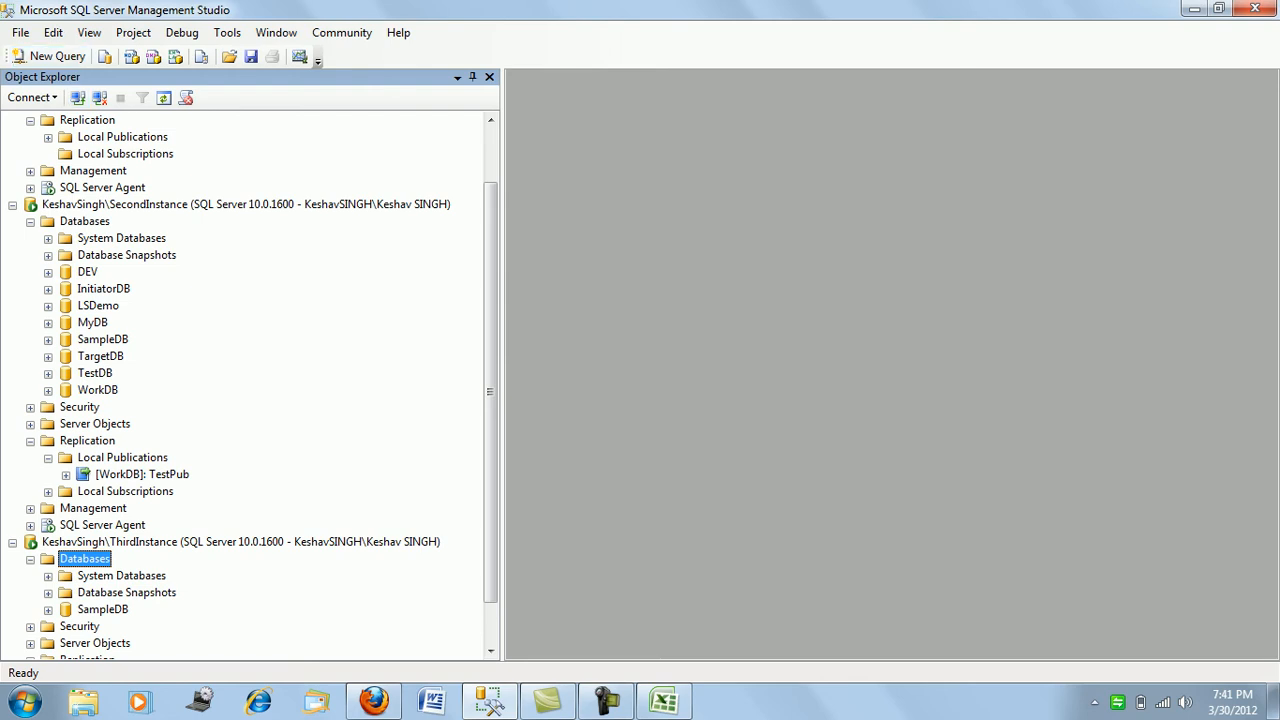
pyautogui.click(98, 390)
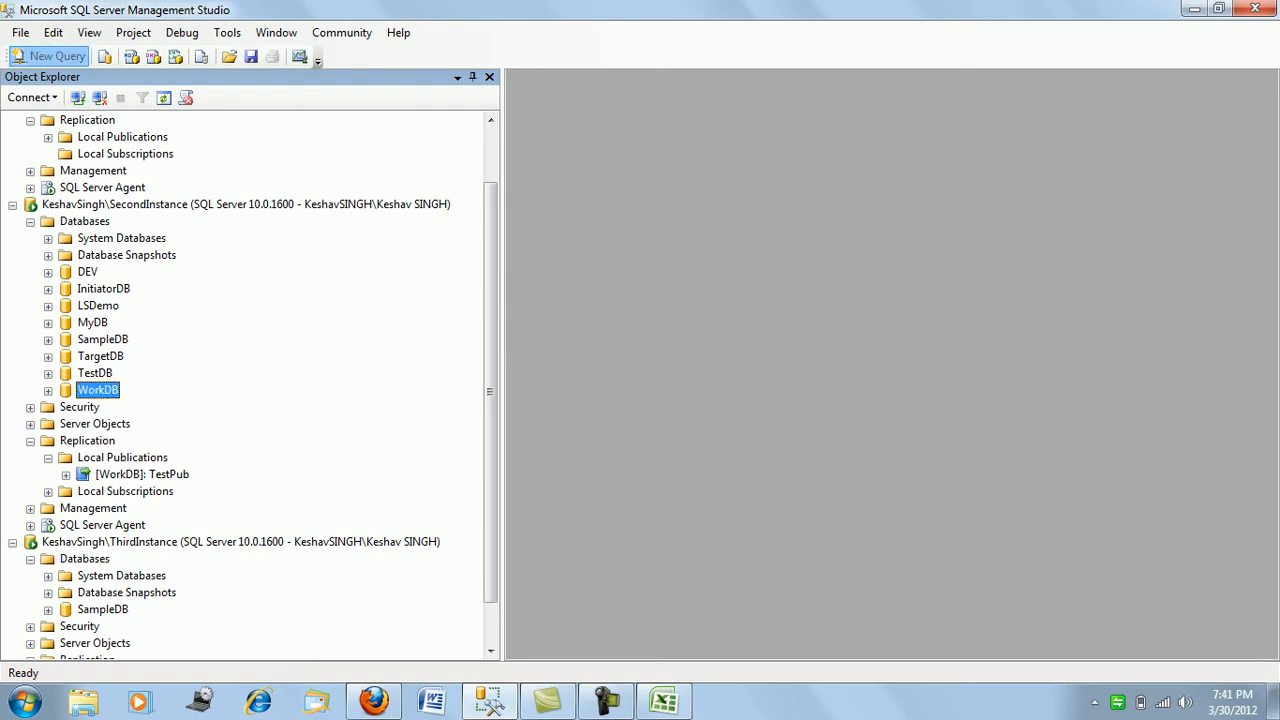
# - Run 'Select * from Student' in a new query on WorkDB, returning four rows
pyautogui.click(50, 56)
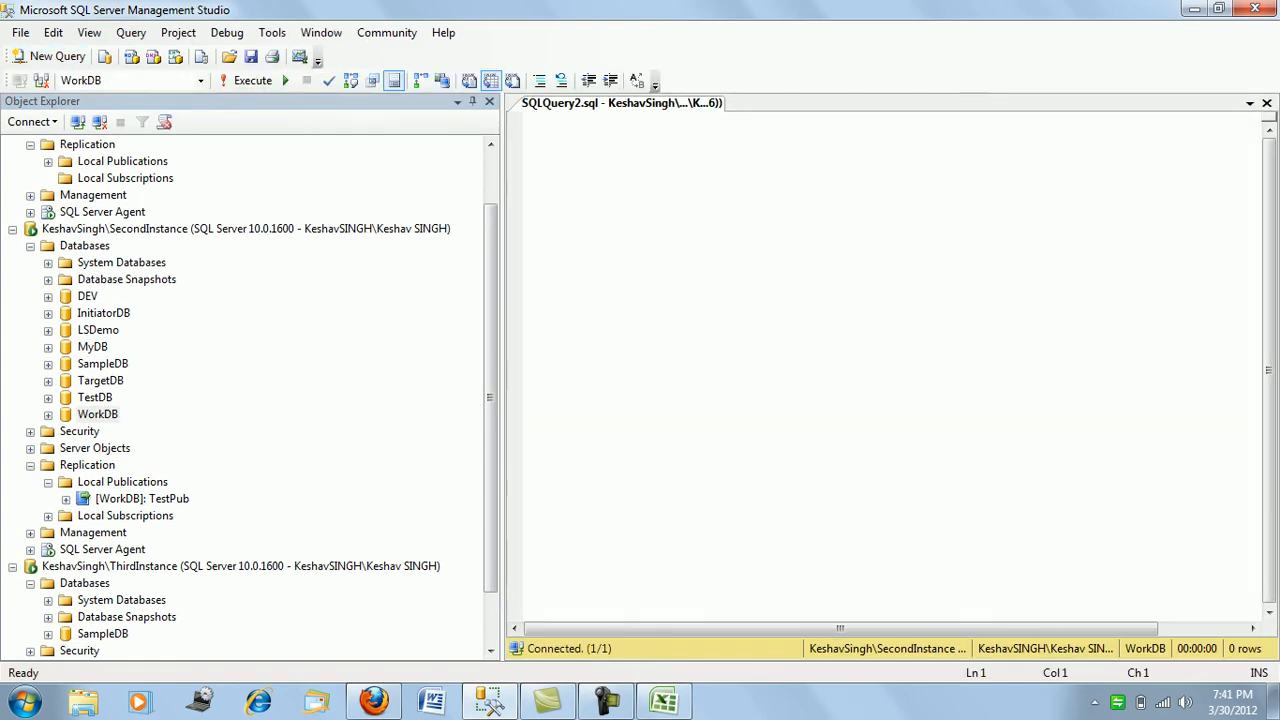
pyautogui.write('Select ')
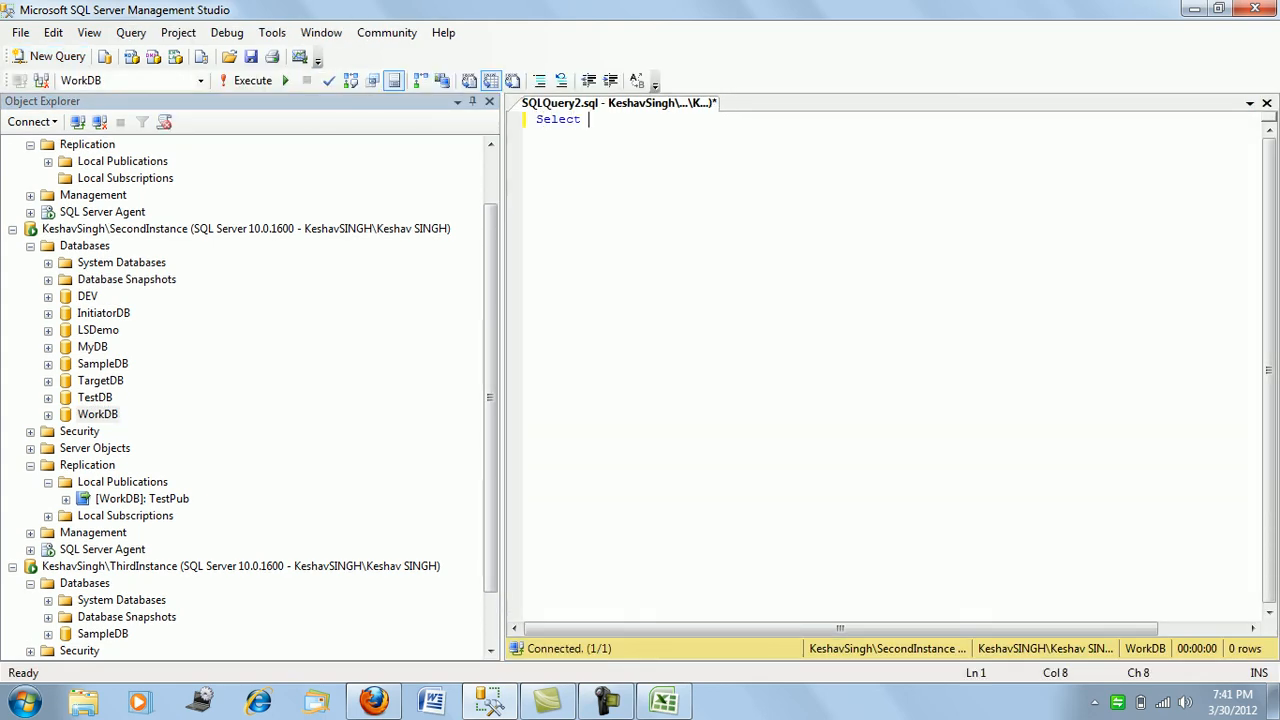
pyautogui.write('* from Student')
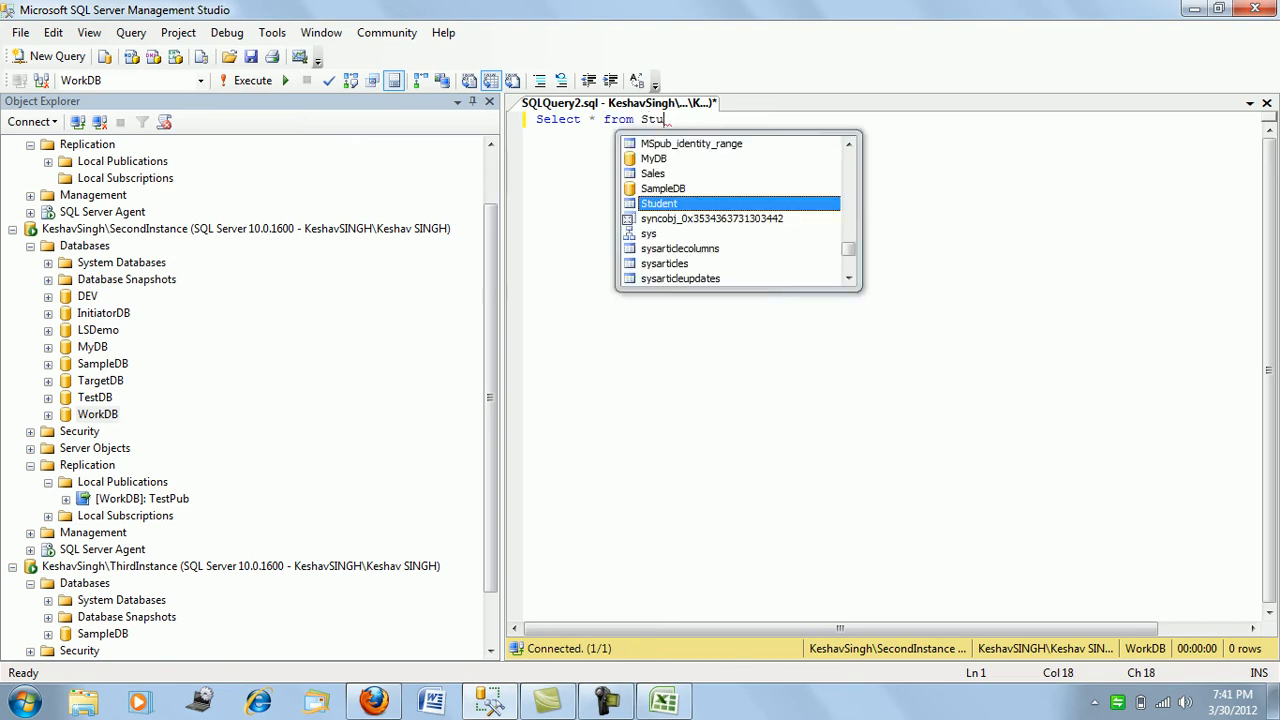
pyautogui.hotkey('shift', 'Home')
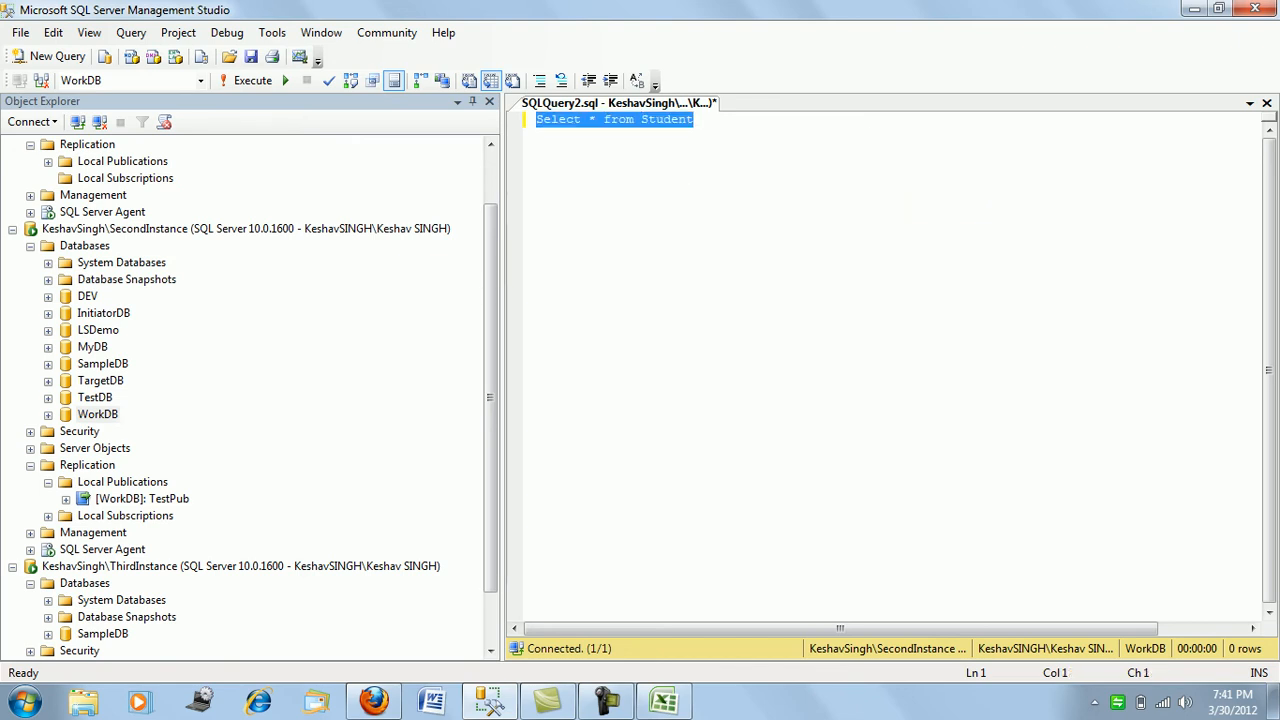
pyautogui.press('F5')
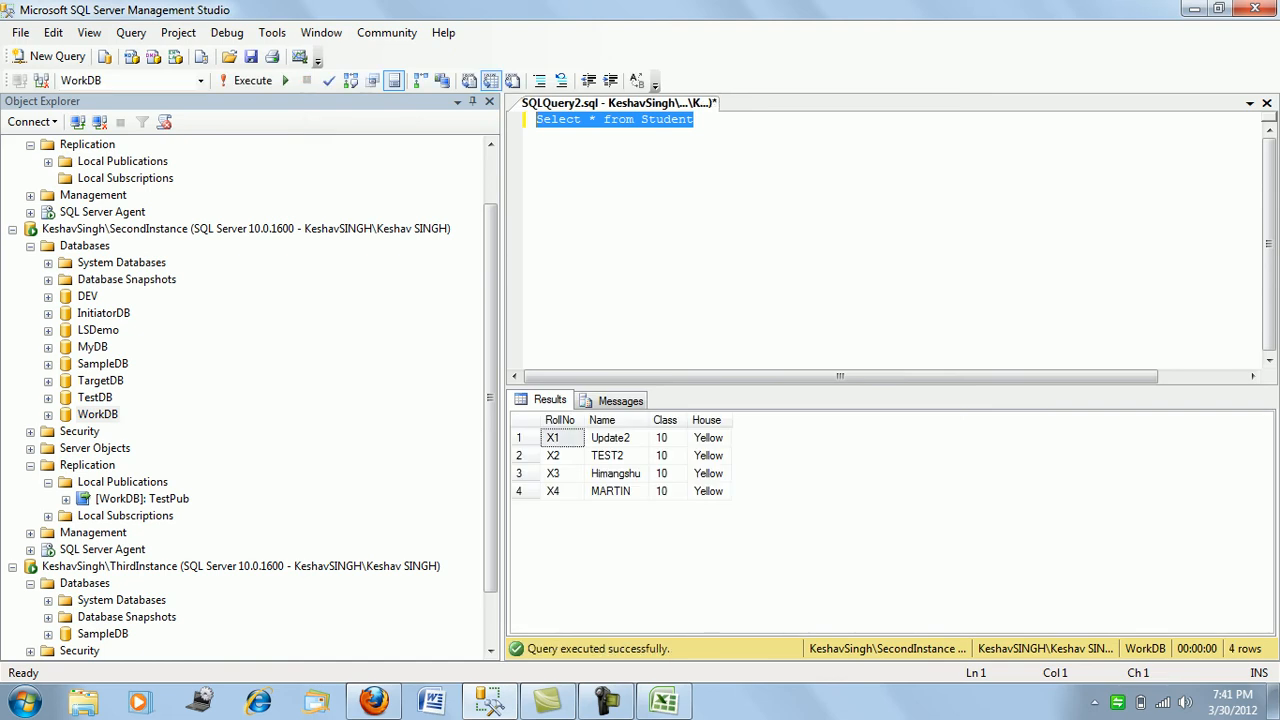
pyautogui.scroll(2, 250, 400)
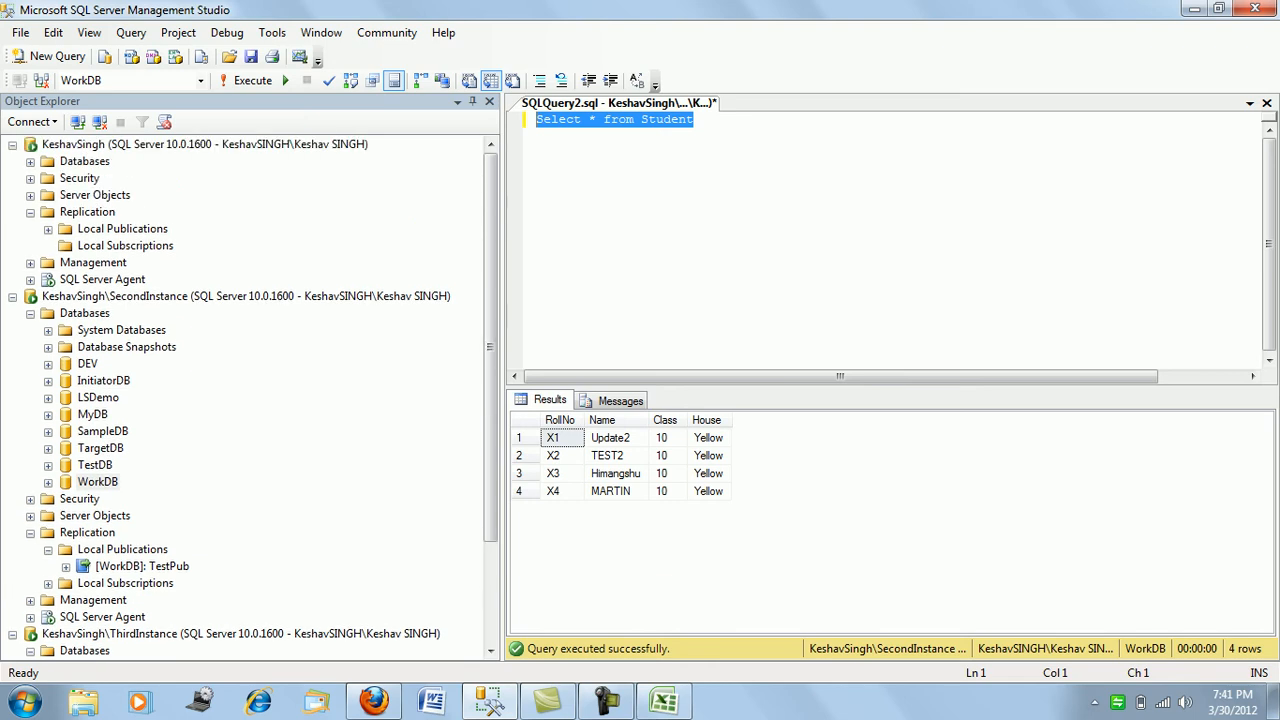
# - Start a new subscription to the second instance's TestPub publication
pyautogui.rightClick(143, 245)
pyautogui.click(200, 255)
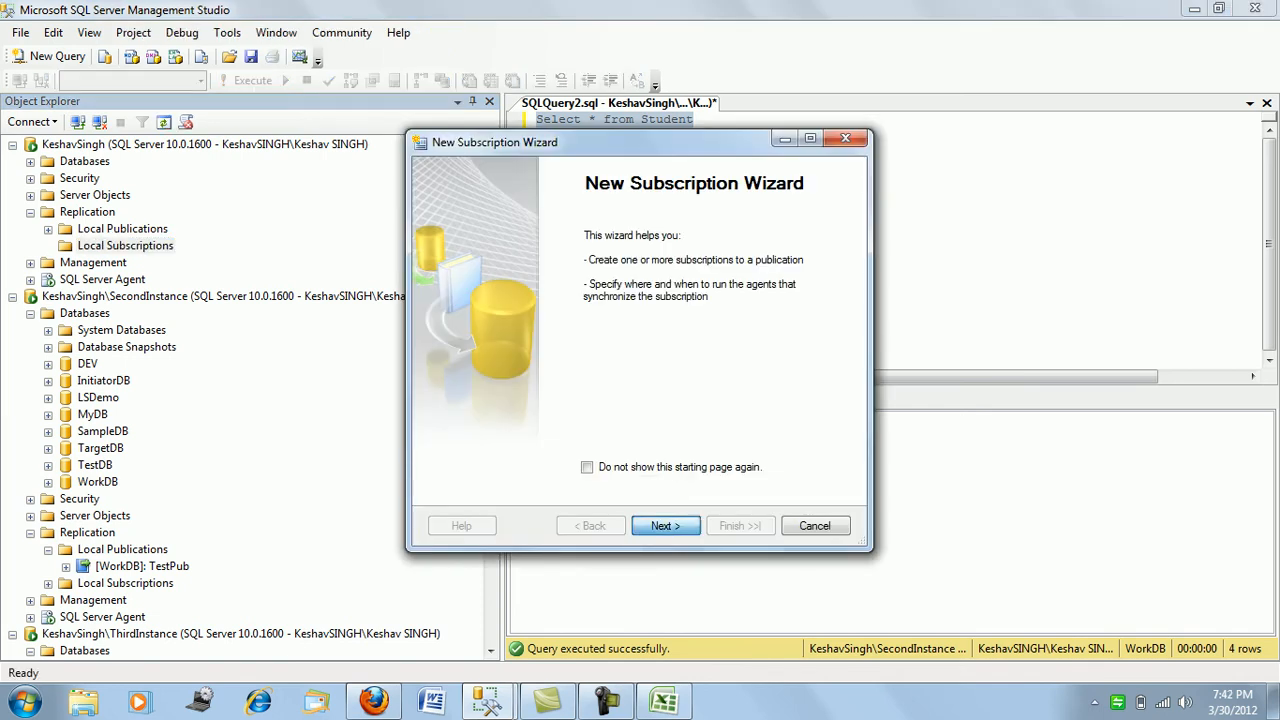
pyautogui.click(665, 525)
pyautogui.click(640, 251)
pyautogui.press('Return')
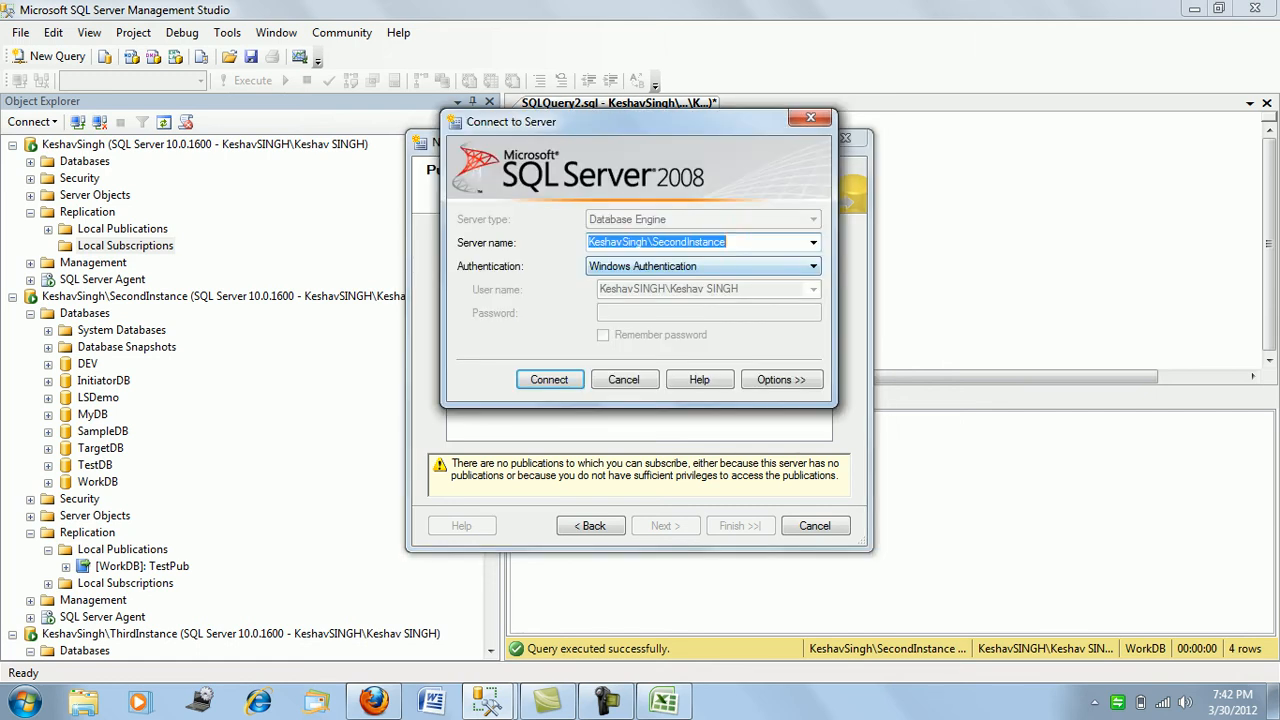
pyautogui.press('Return')
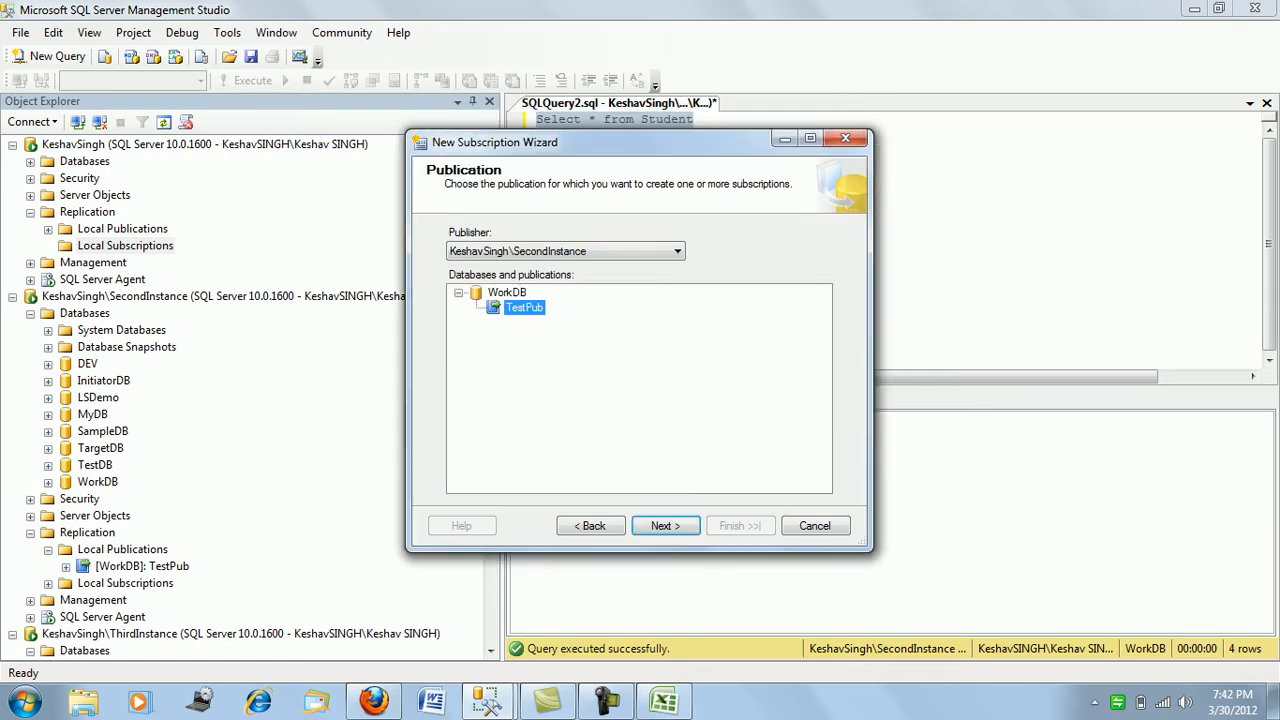
pyautogui.click(665, 525)
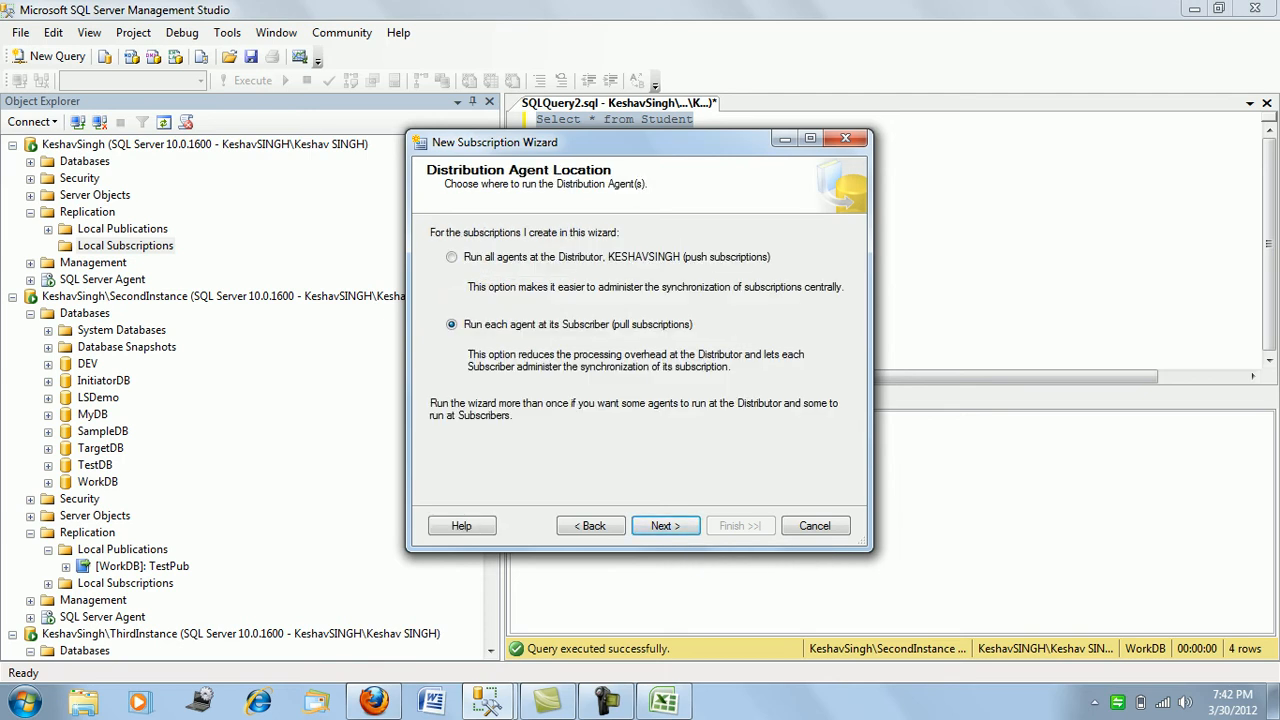
# - Make it a push subscription into WorkDB, with the Distribution Agent under the SQL Server Agent account
pyautogui.click(452, 257)
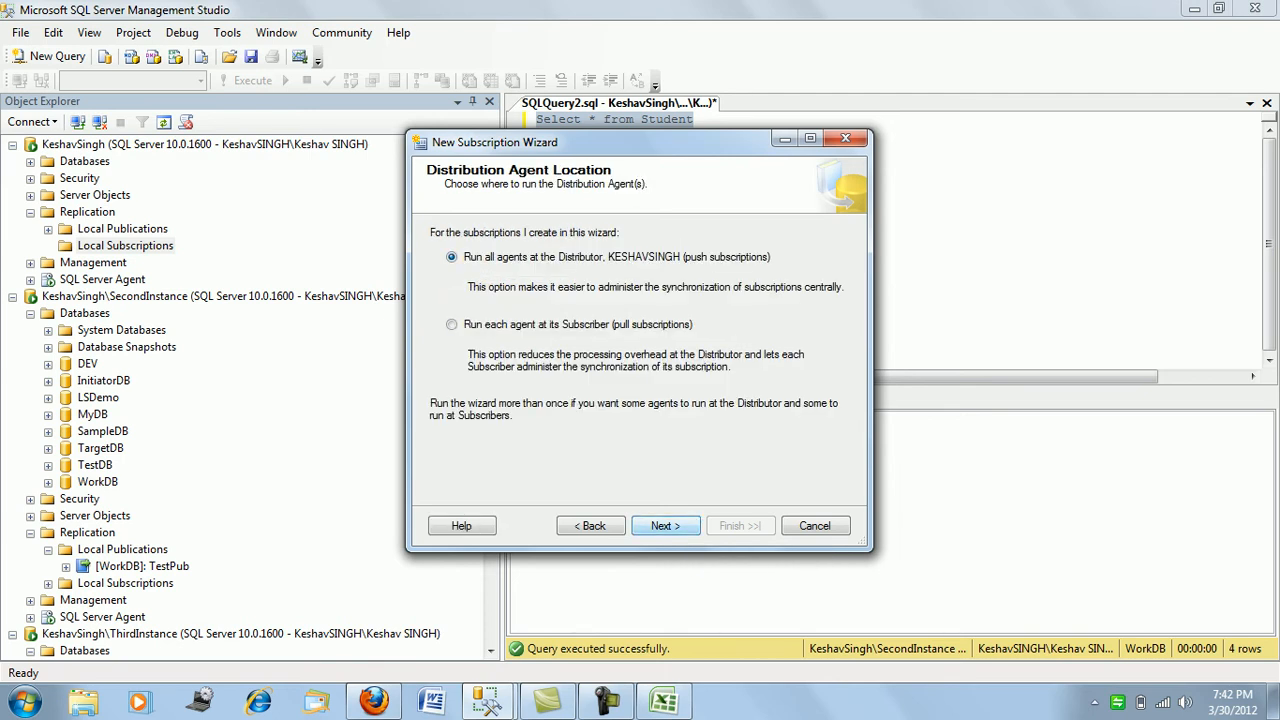
pyautogui.click(665, 525)
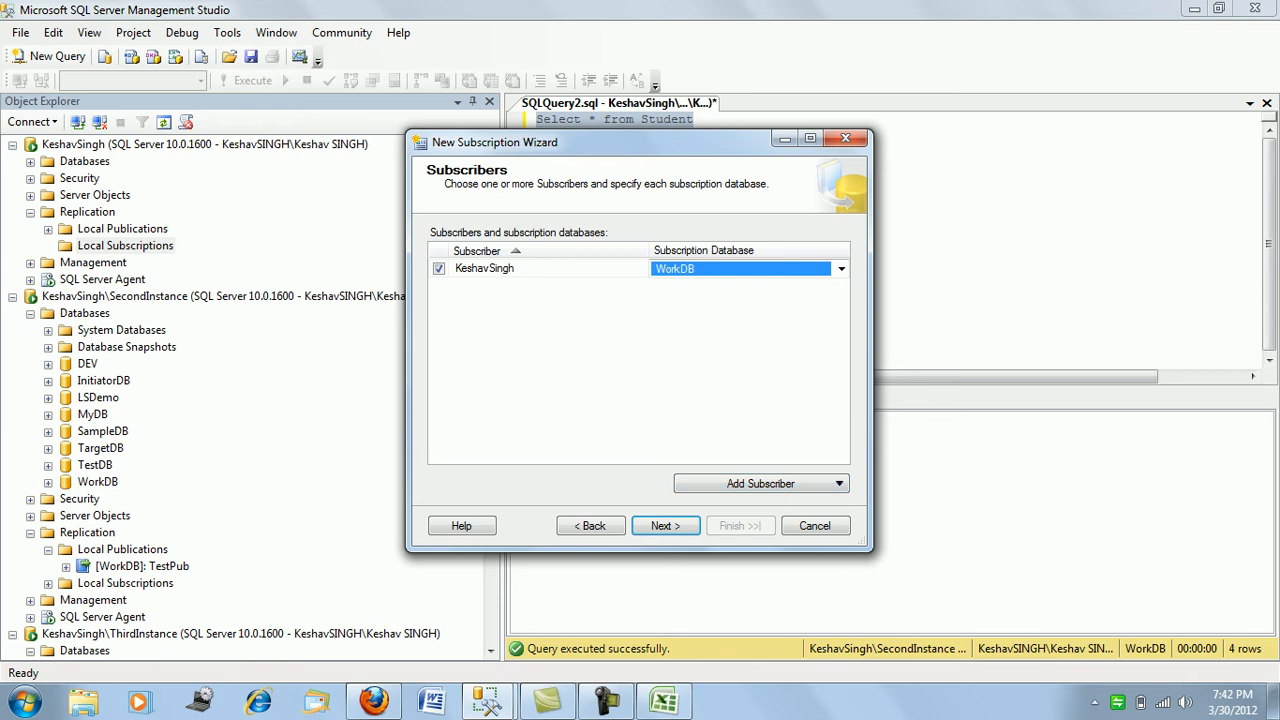
pyautogui.click(665, 525)
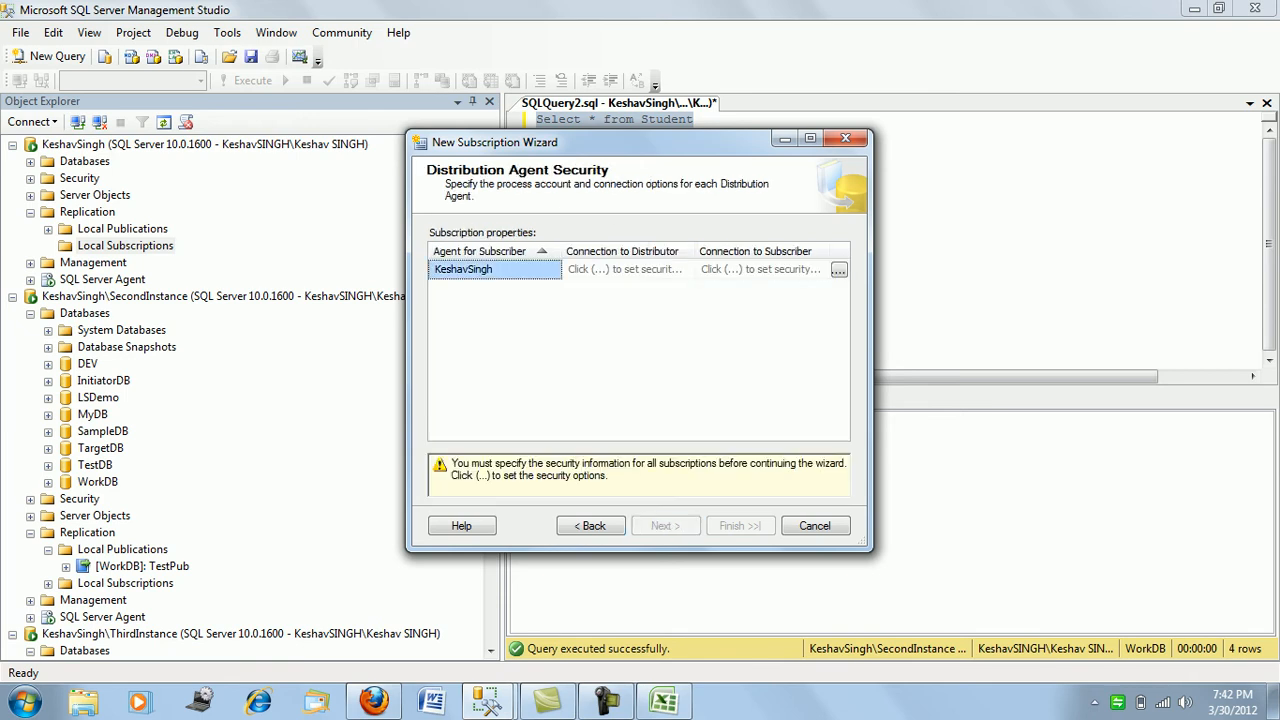
pyautogui.click(838, 269)
pyautogui.click(422, 241)
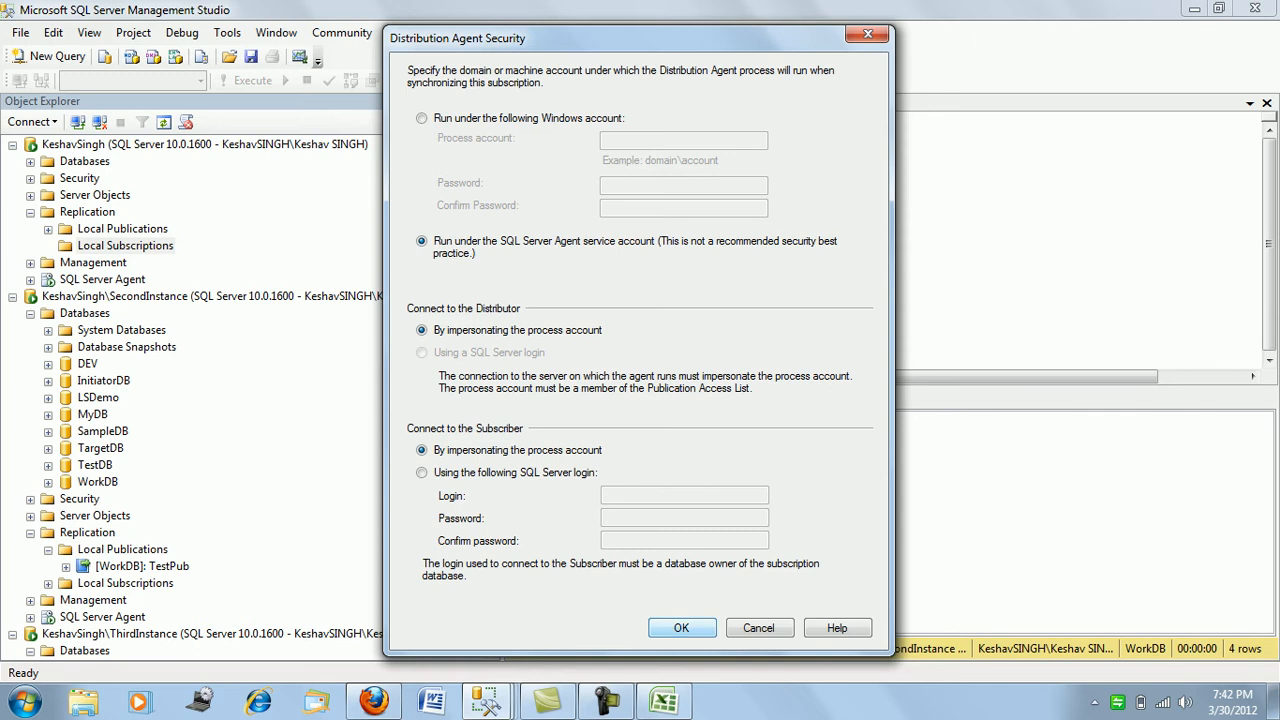
pyautogui.click(681, 627)
# - Keep the default schedule and immediate initialization, create the subscription, and close the wizard
pyautogui.click(665, 525)
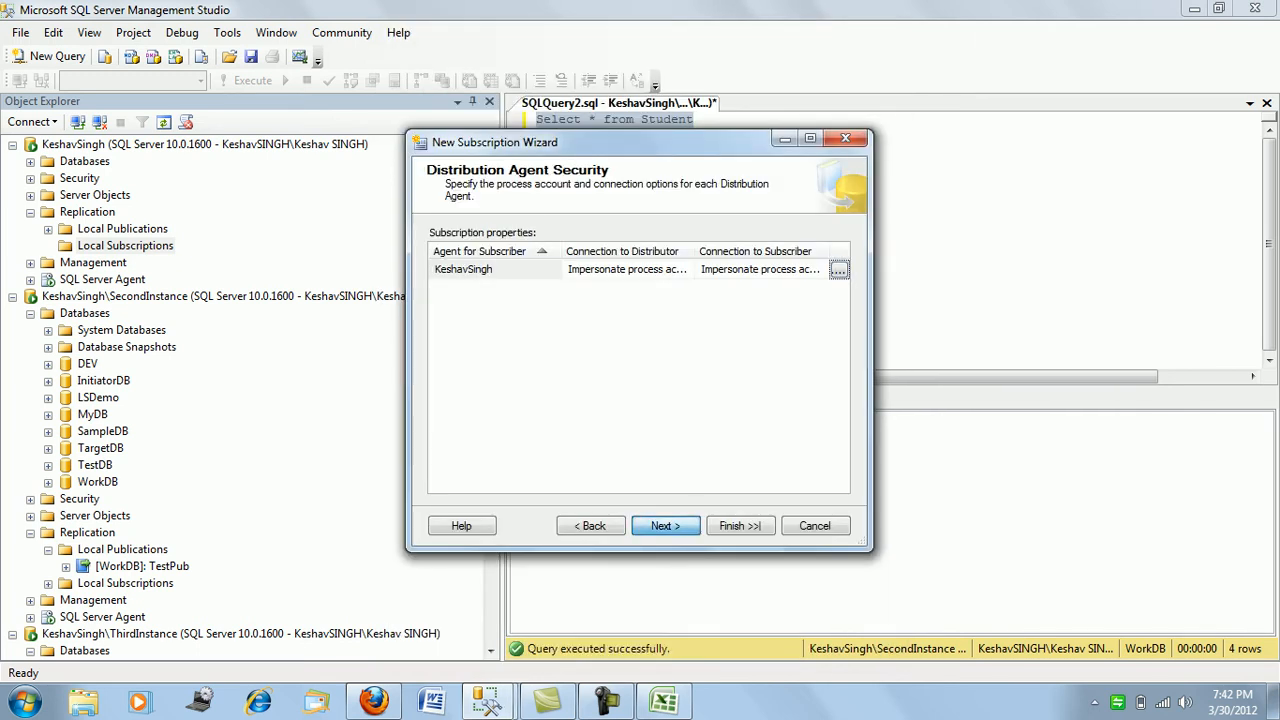
pyautogui.click(665, 525)
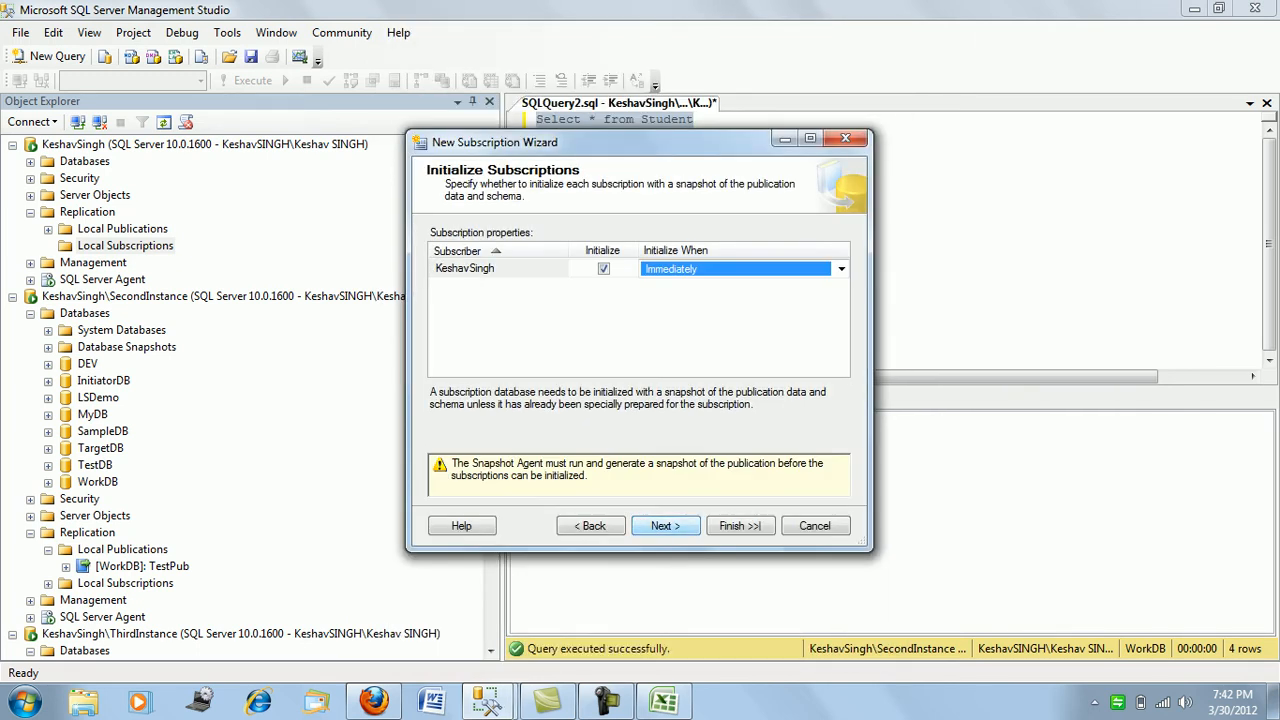
pyautogui.click(665, 525)
pyautogui.click(665, 525)
pyautogui.press('Return')
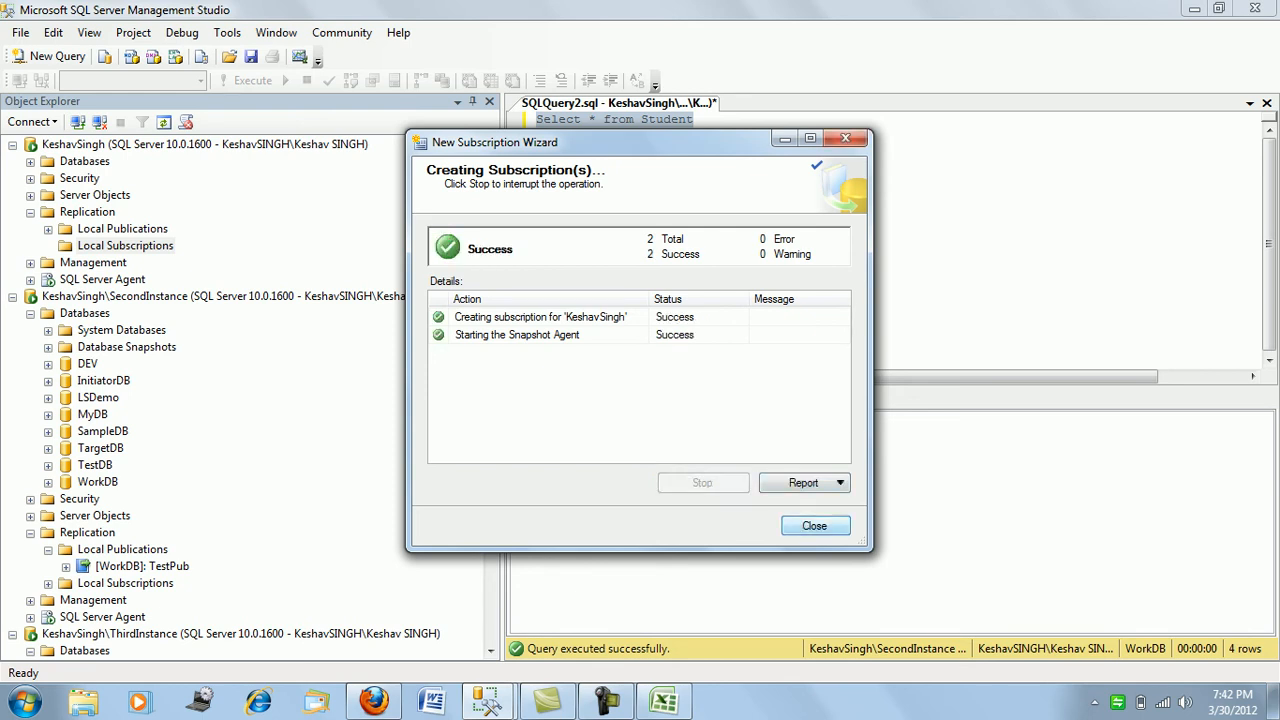
pyautogui.click(814, 525)
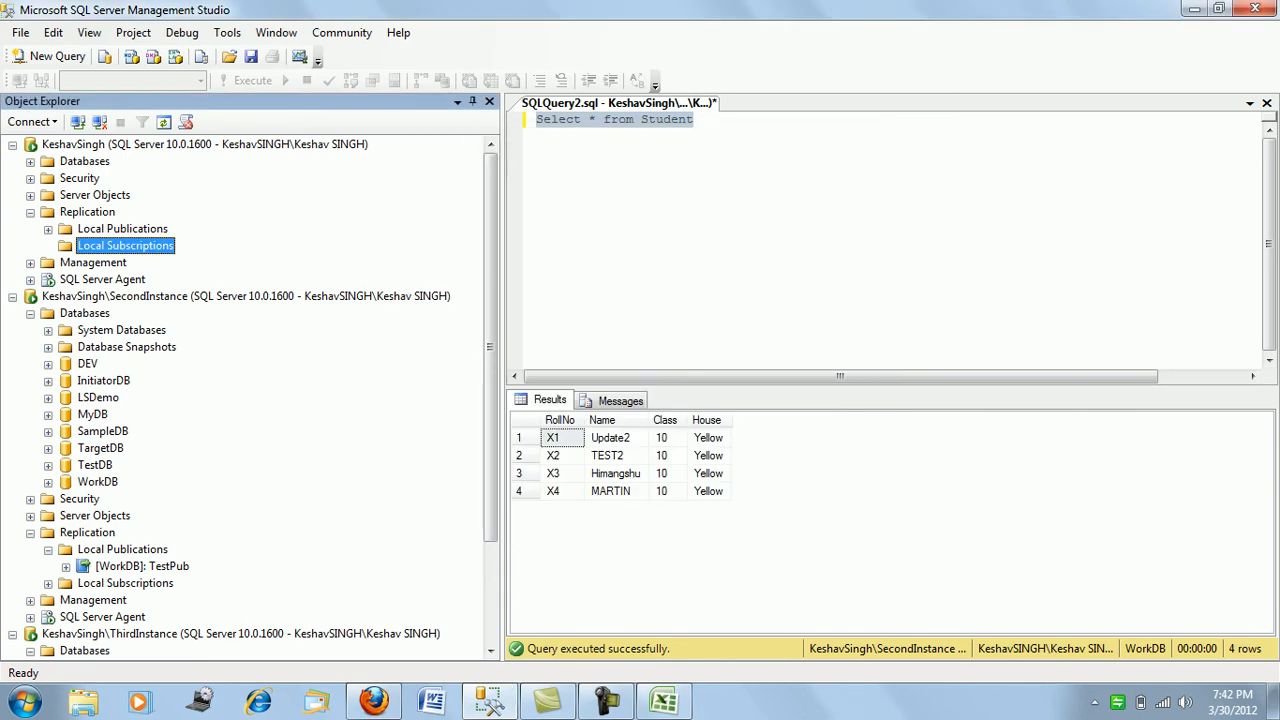
# - Run 'Select * from Student' on the subscriber's WorkDB, then return to the publisher's query tab
pyautogui.click(30, 162)
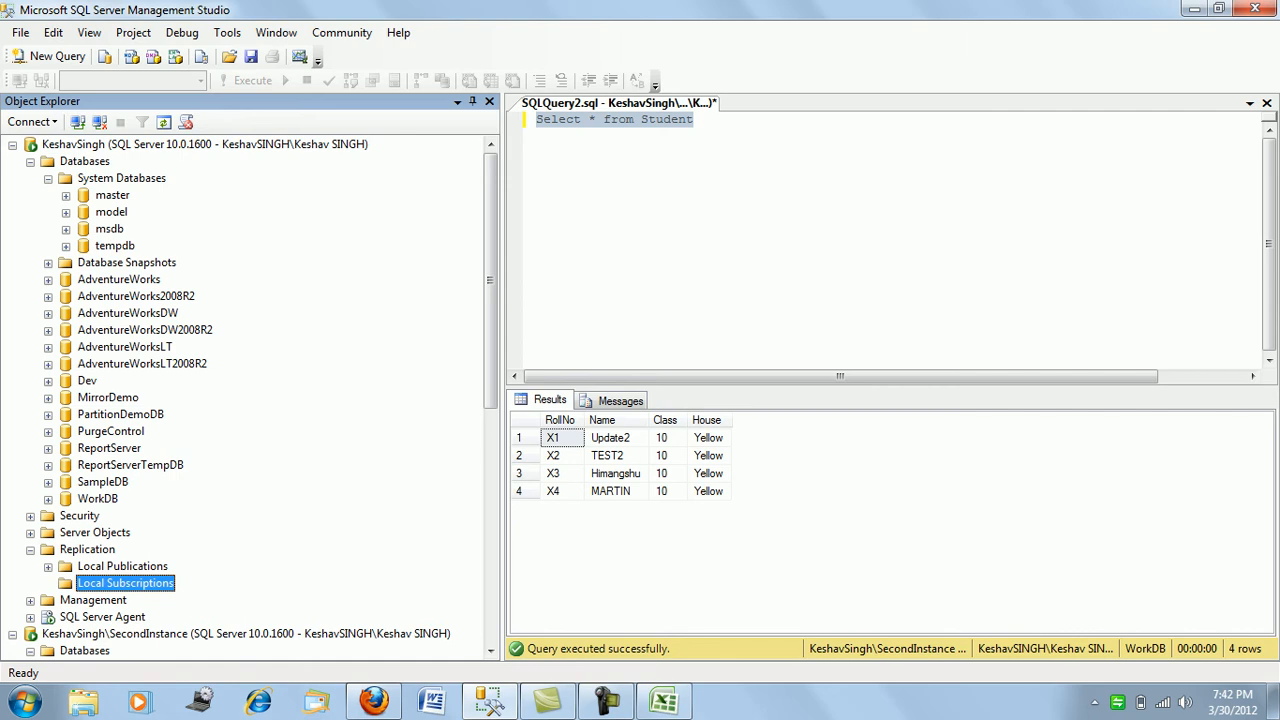
pyautogui.click(48, 179)
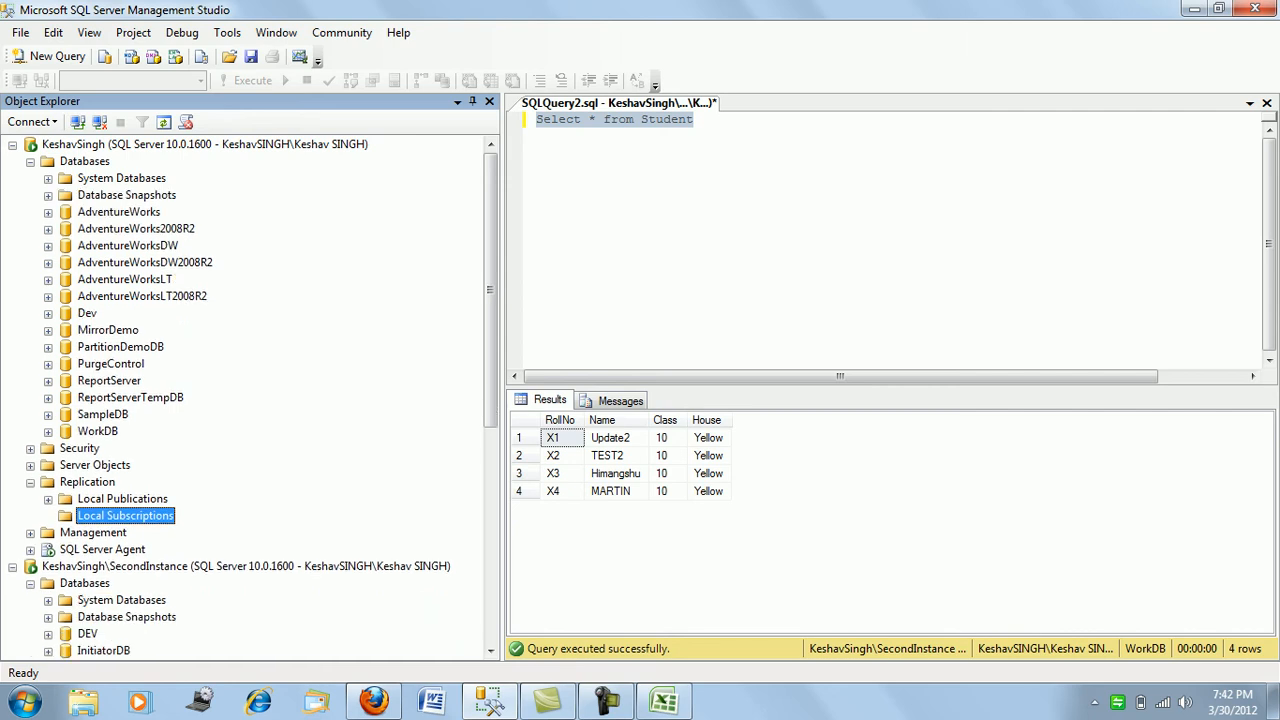
pyautogui.click(98, 431)
pyautogui.click(49, 57)
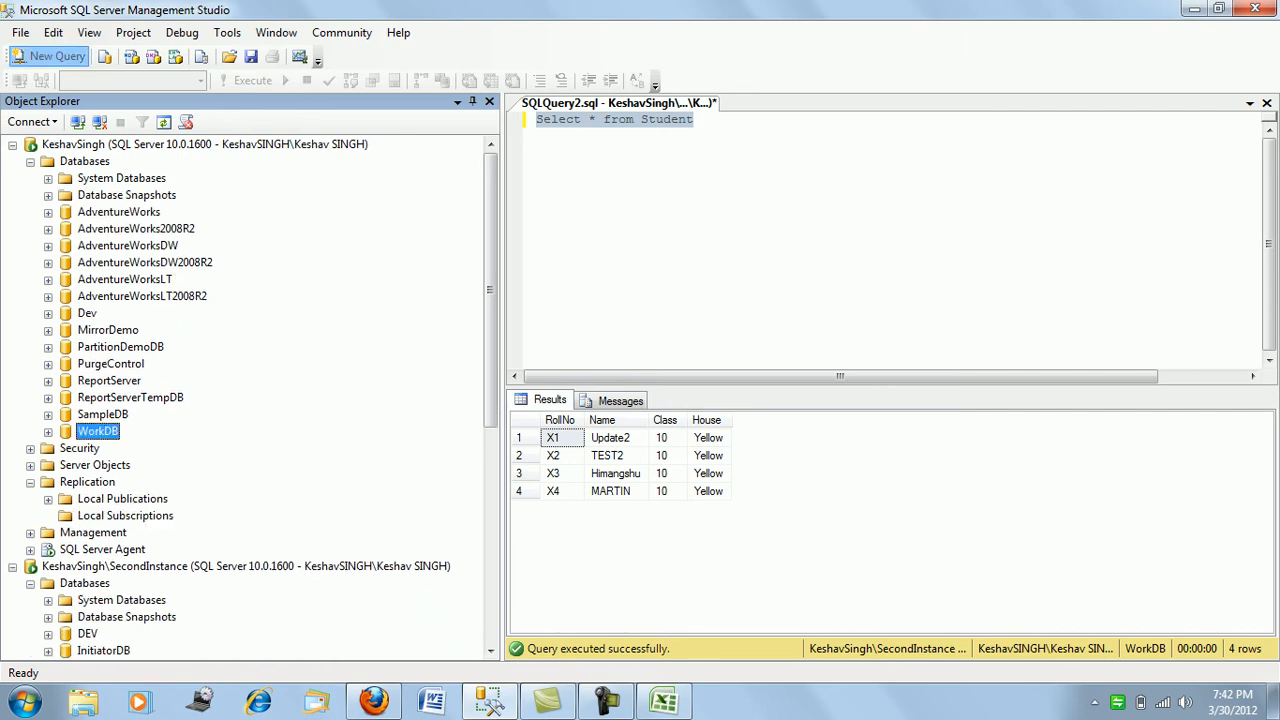
pyautogui.write('S')
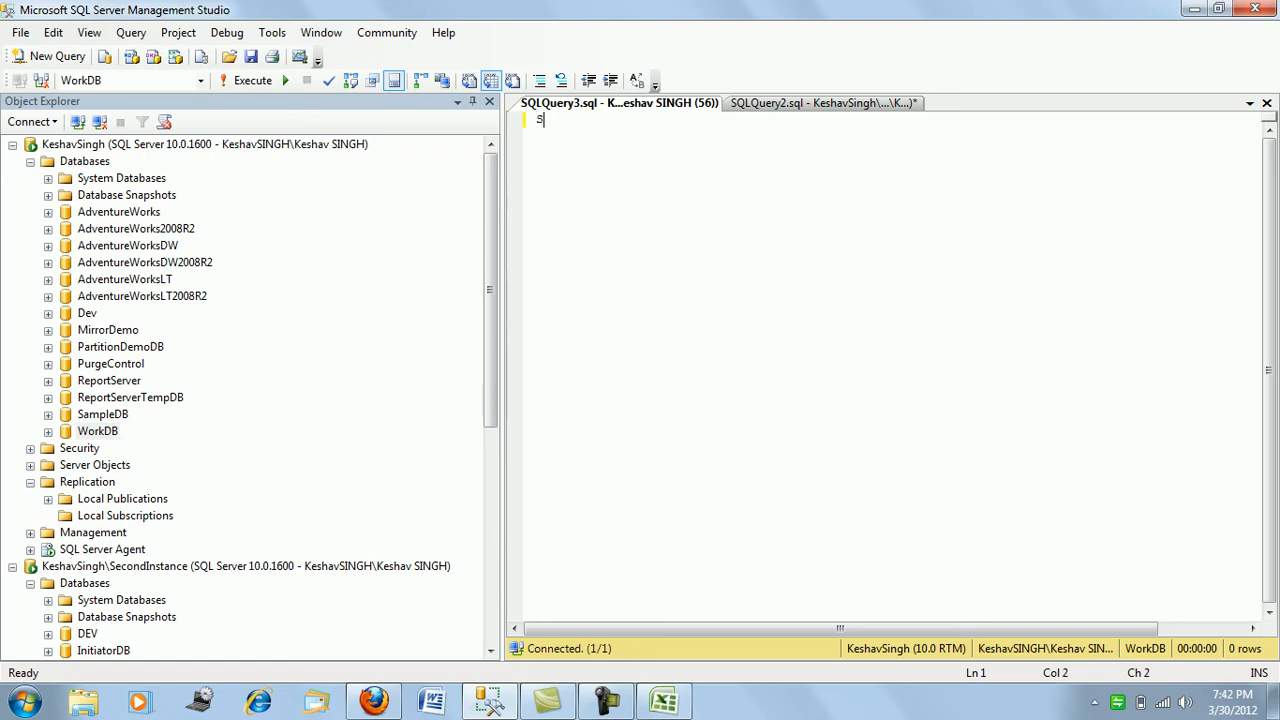
pyautogui.write('elect * from Student')
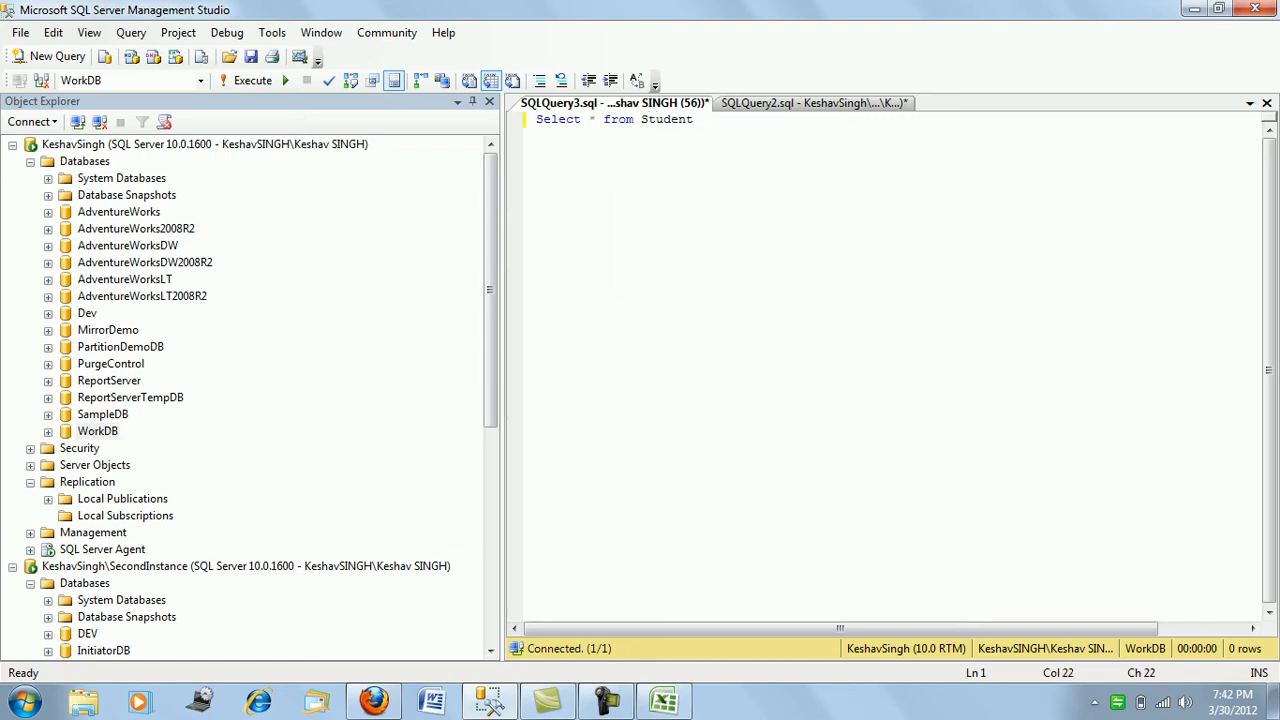
pyautogui.hotkey('shift', 'Home')
pyautogui.press('F5')
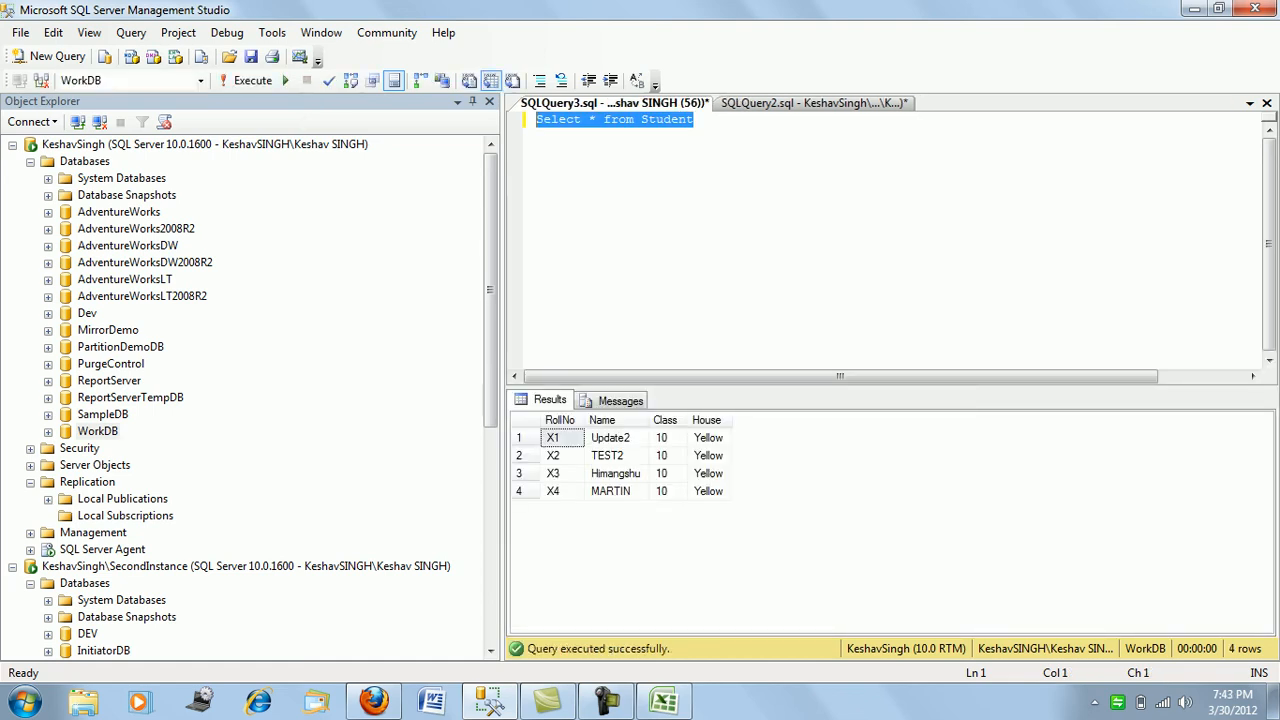
pyautogui.click(797, 103)
# - Run update Student set House='Red' on the publisher, then rerun the subscriber's Student select
pyautogui.press('End')
pyautogui.press('Return')
pyautogui.press('Return')
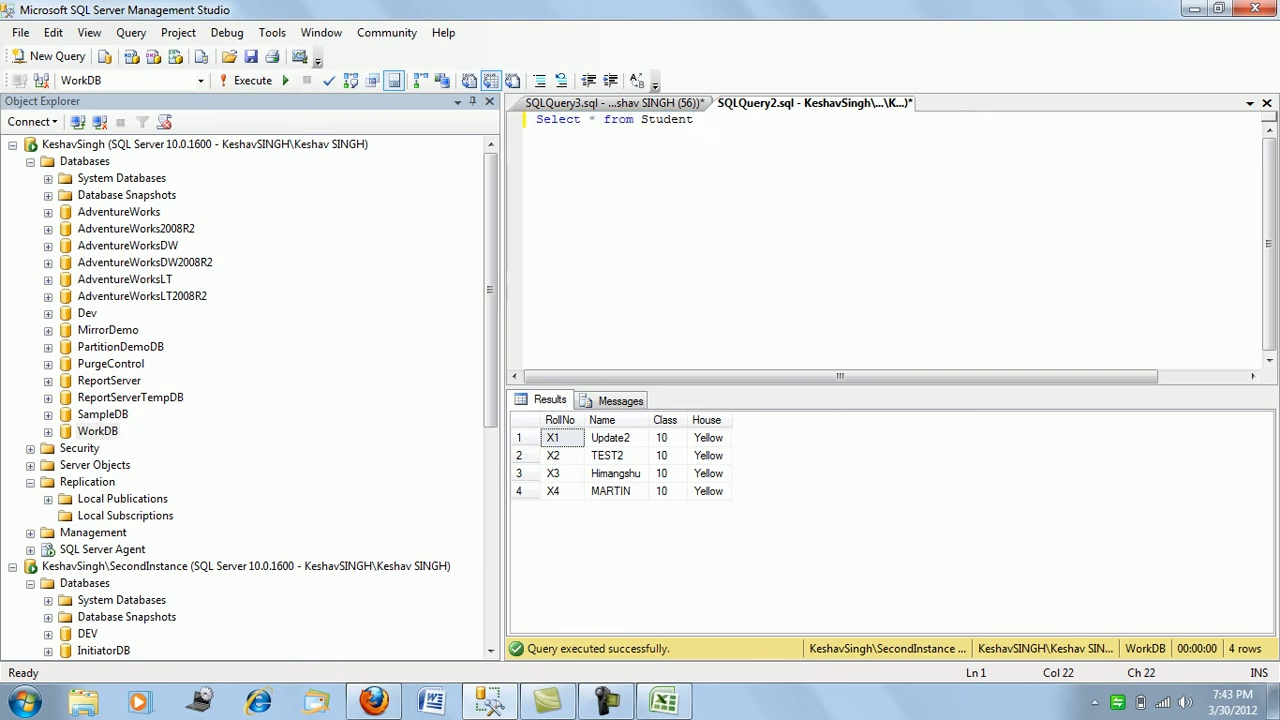
pyautogui.write('update ')
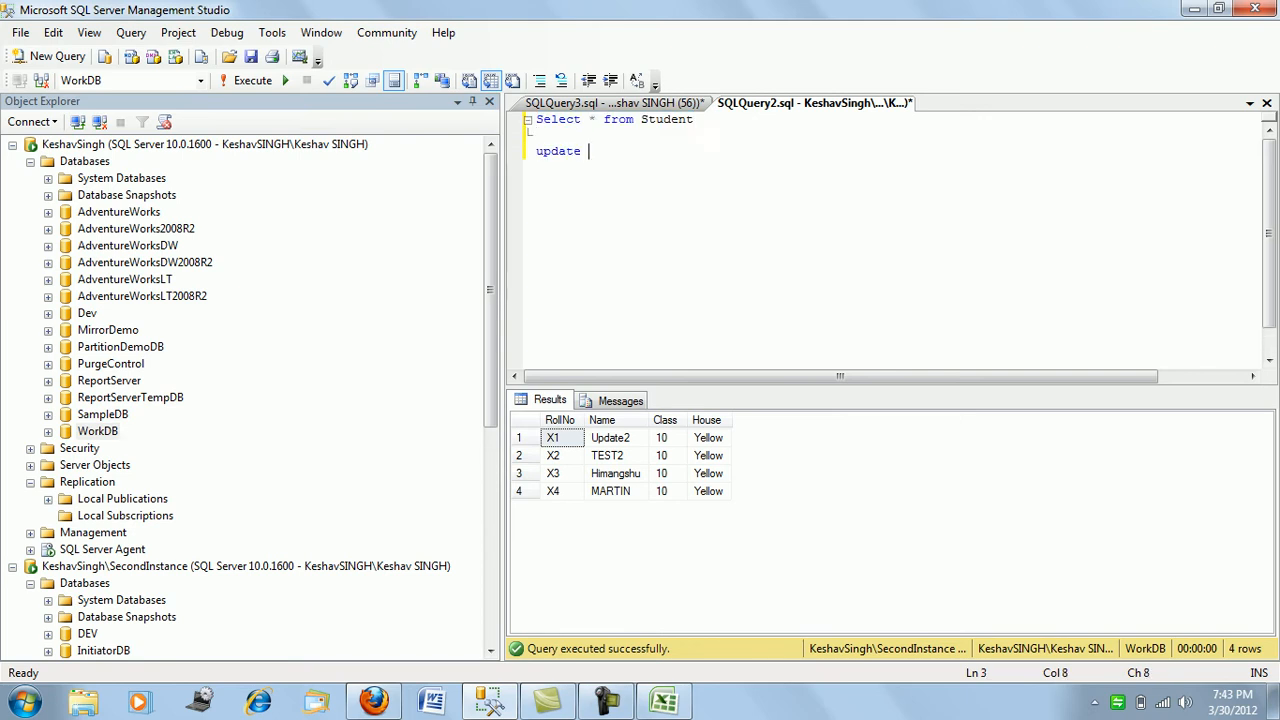
pyautogui.write('studen')
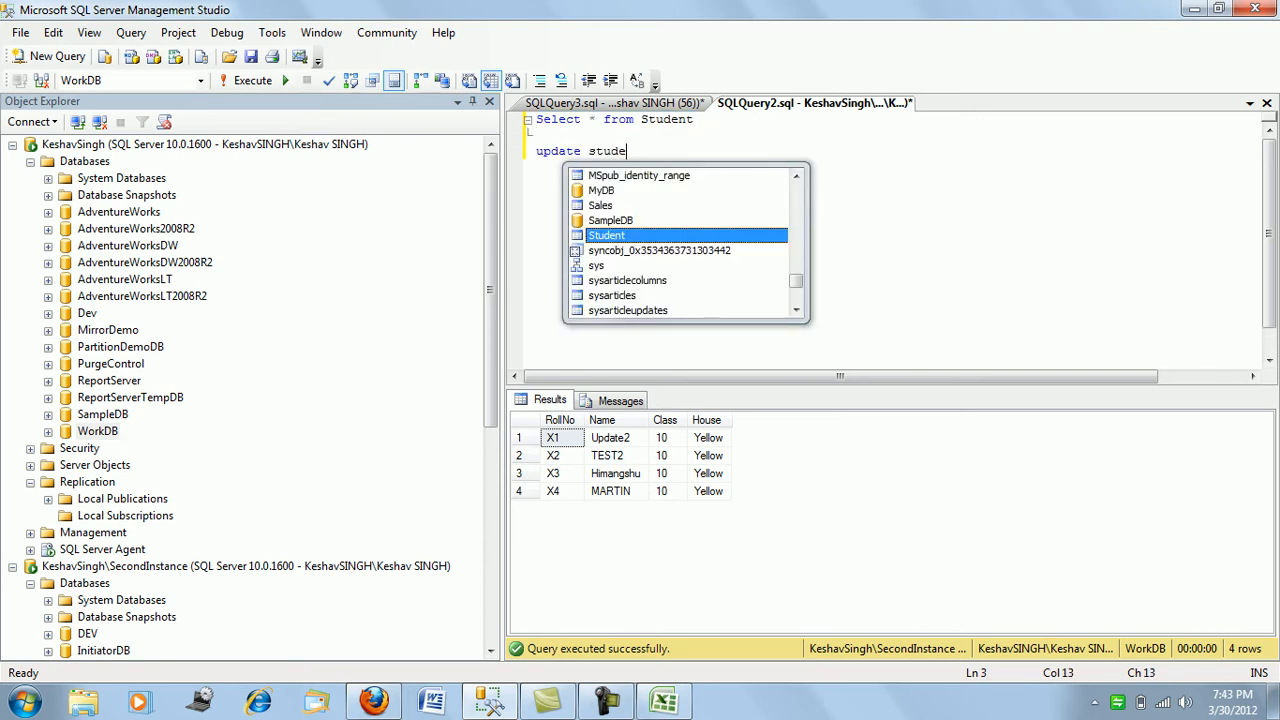
pyautogui.press('Tab')
pyautogui.write('set ')
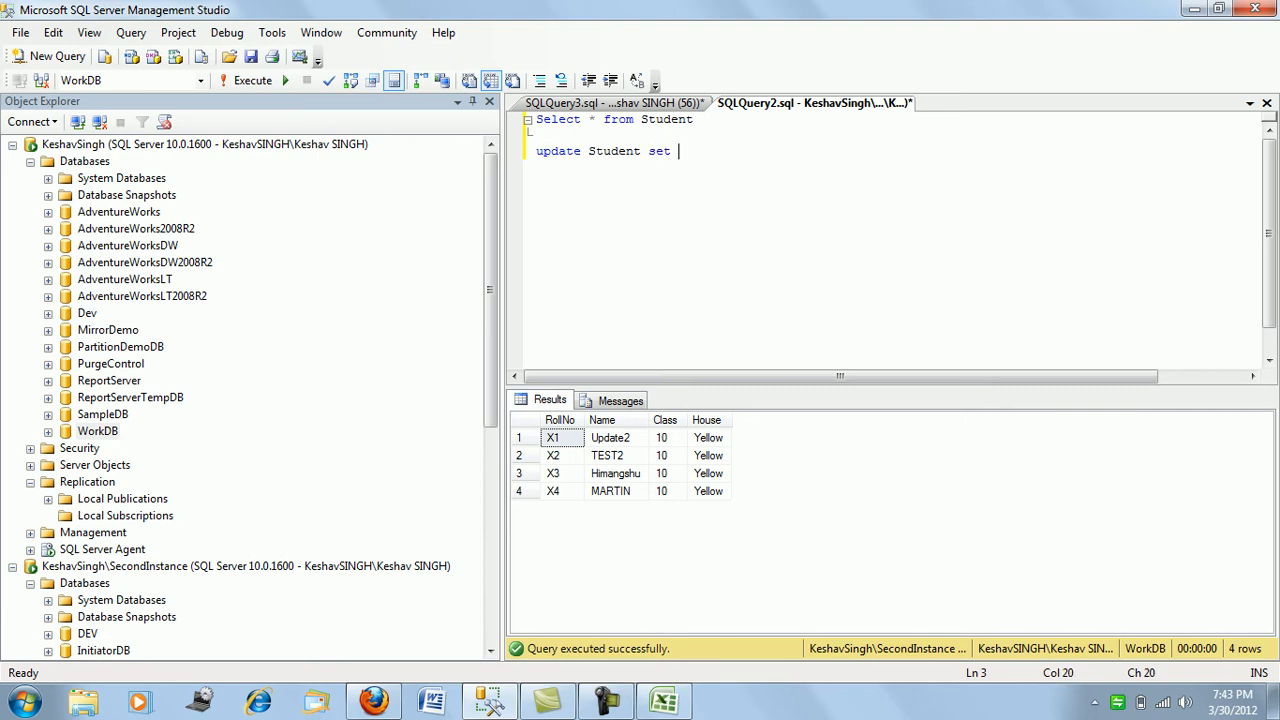
pyautogui.write('house')
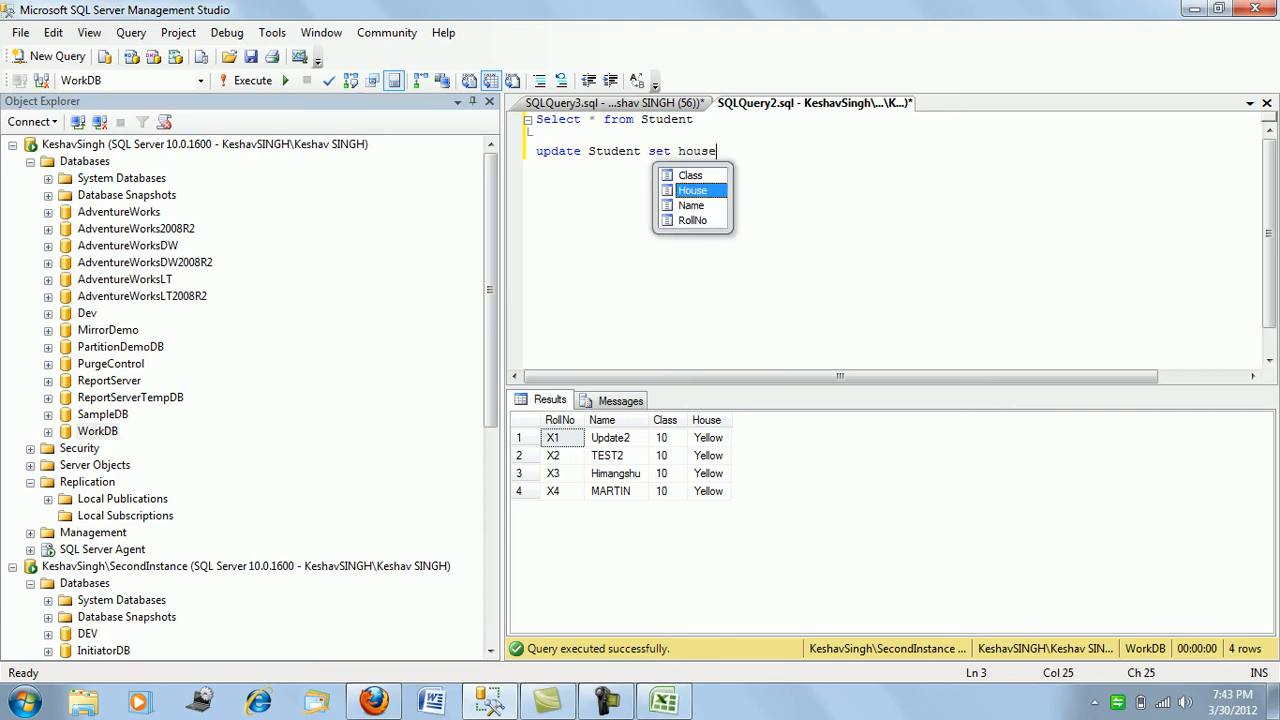
pyautogui.press('Tab')
pyautogui.write('=')
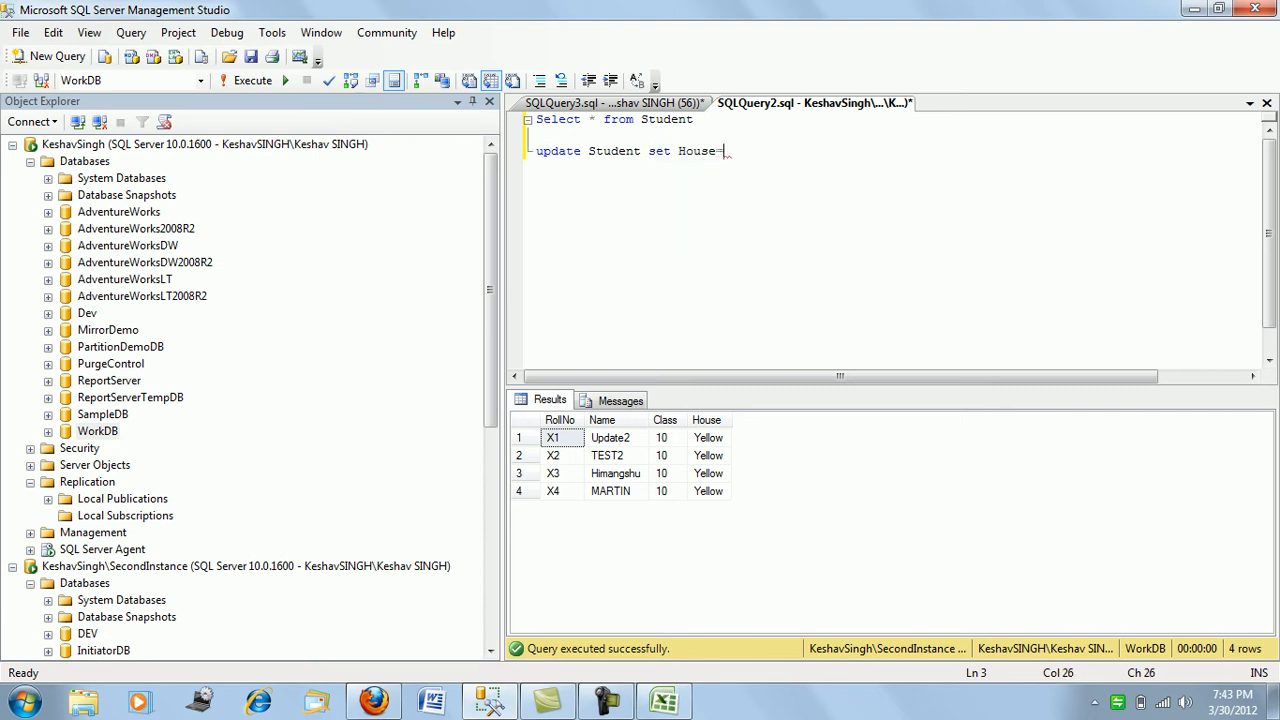
pyautogui.write("'Red'")
pyautogui.hotkey('shift', 'Home')
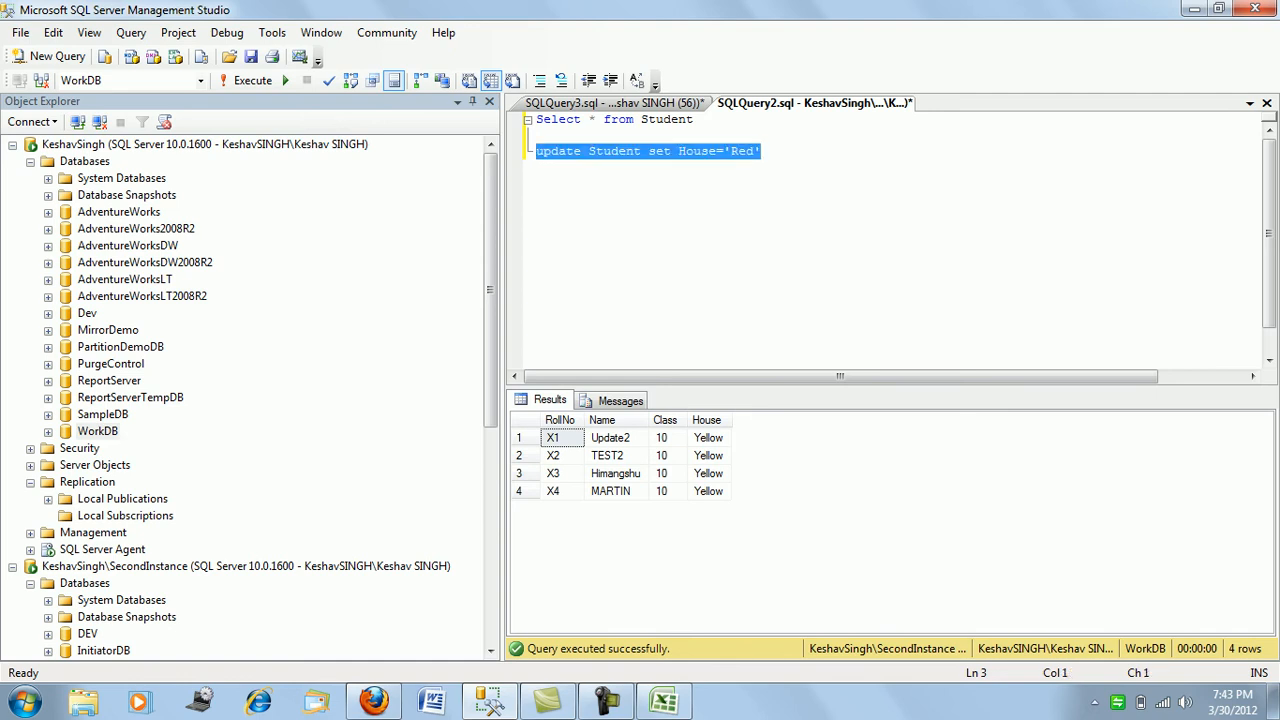
pyautogui.press('F5')
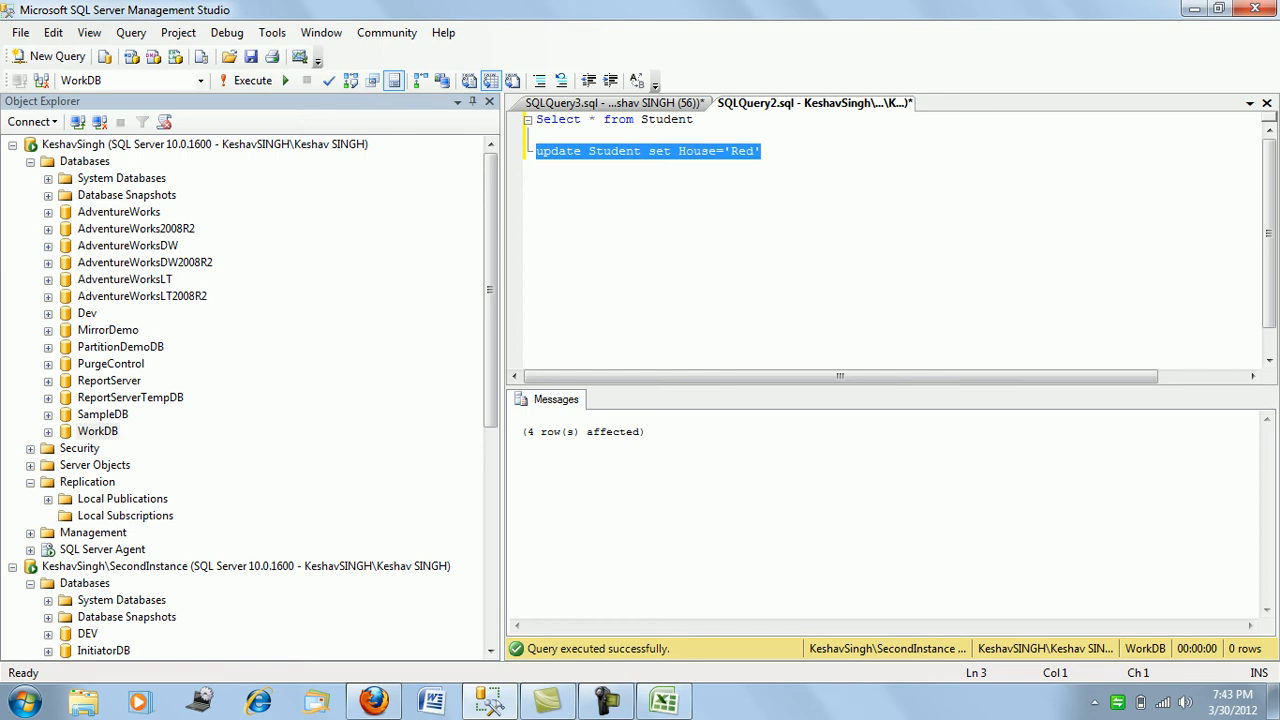
pyautogui.hotkey('ctrl', 'Tab')
pyautogui.press('F5')
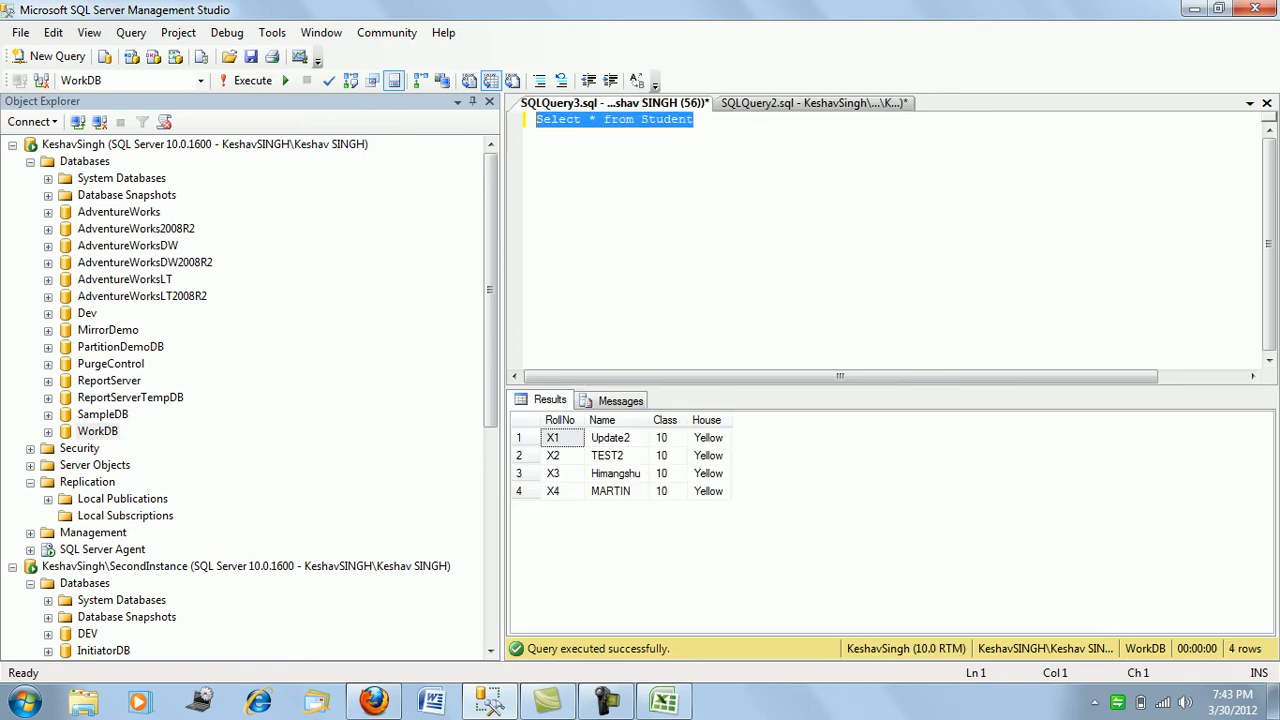
pyautogui.press('F5')
pyautogui.press('F5')
pyautogui.press('F5')
pyautogui.press('F5')
pyautogui.press('F5')
pyautogui.press('F5')
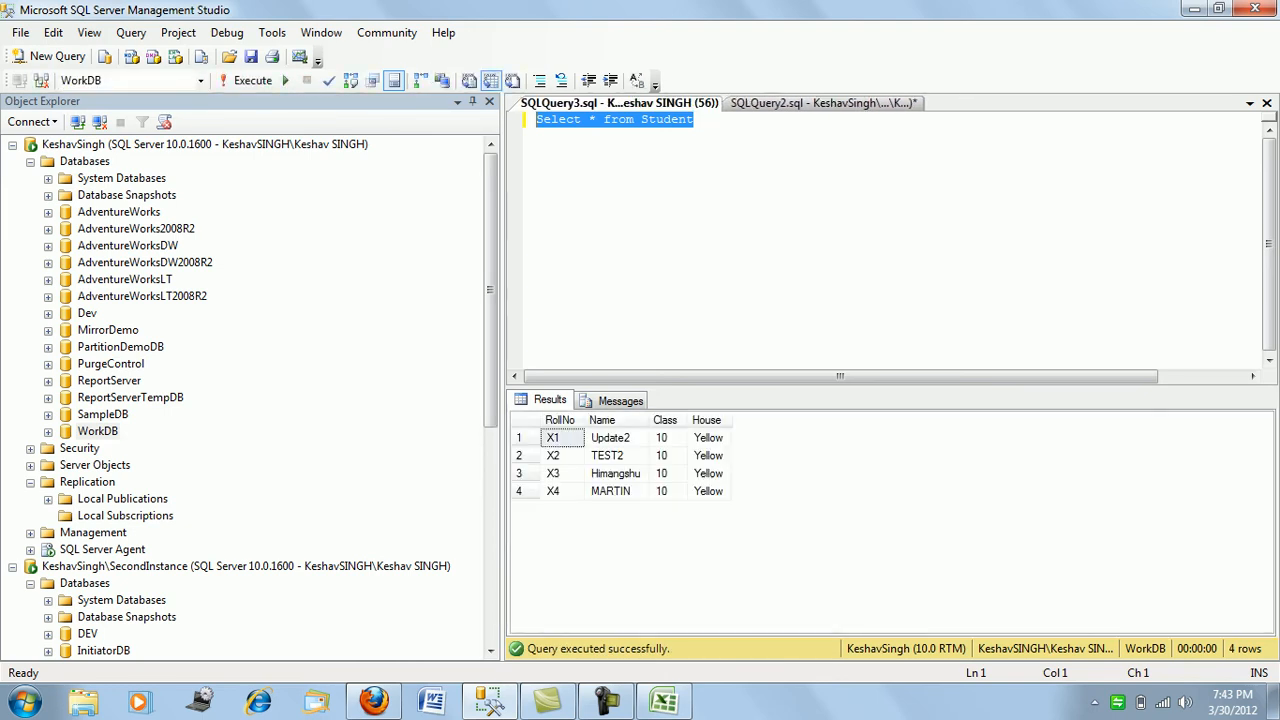
pyautogui.press('F5')
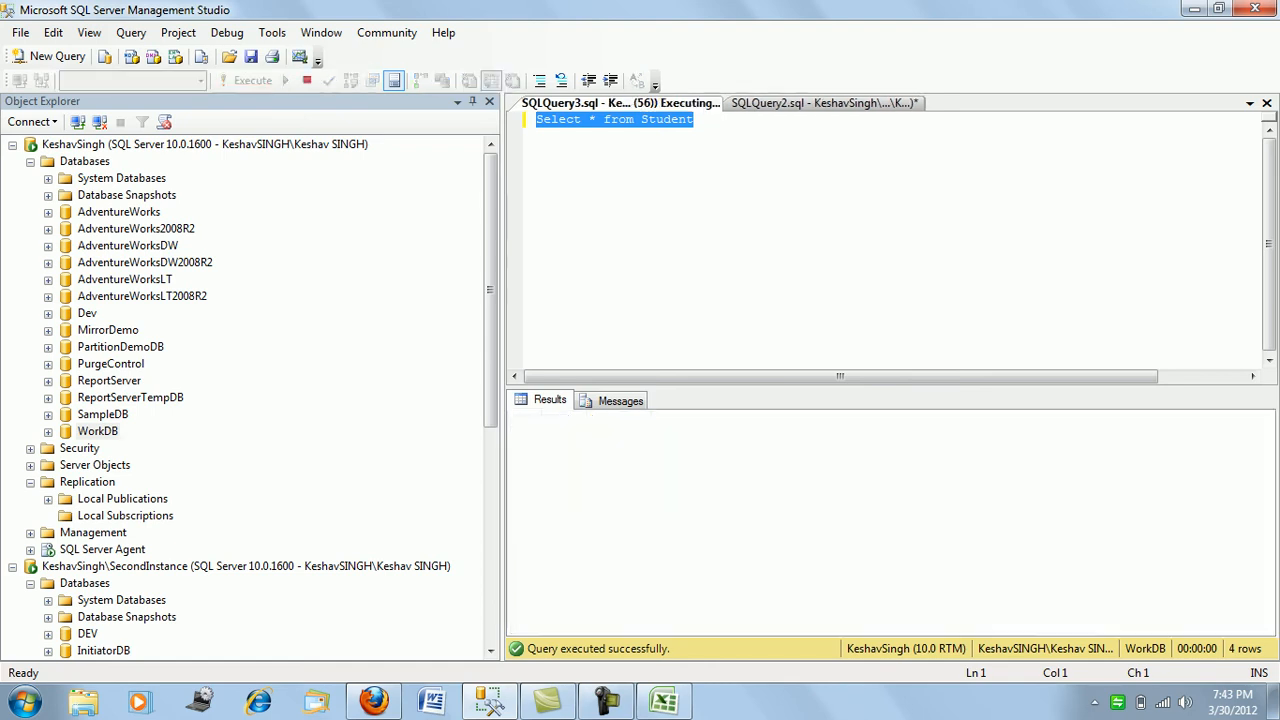
pyautogui.press('F5')
pyautogui.press('F5')
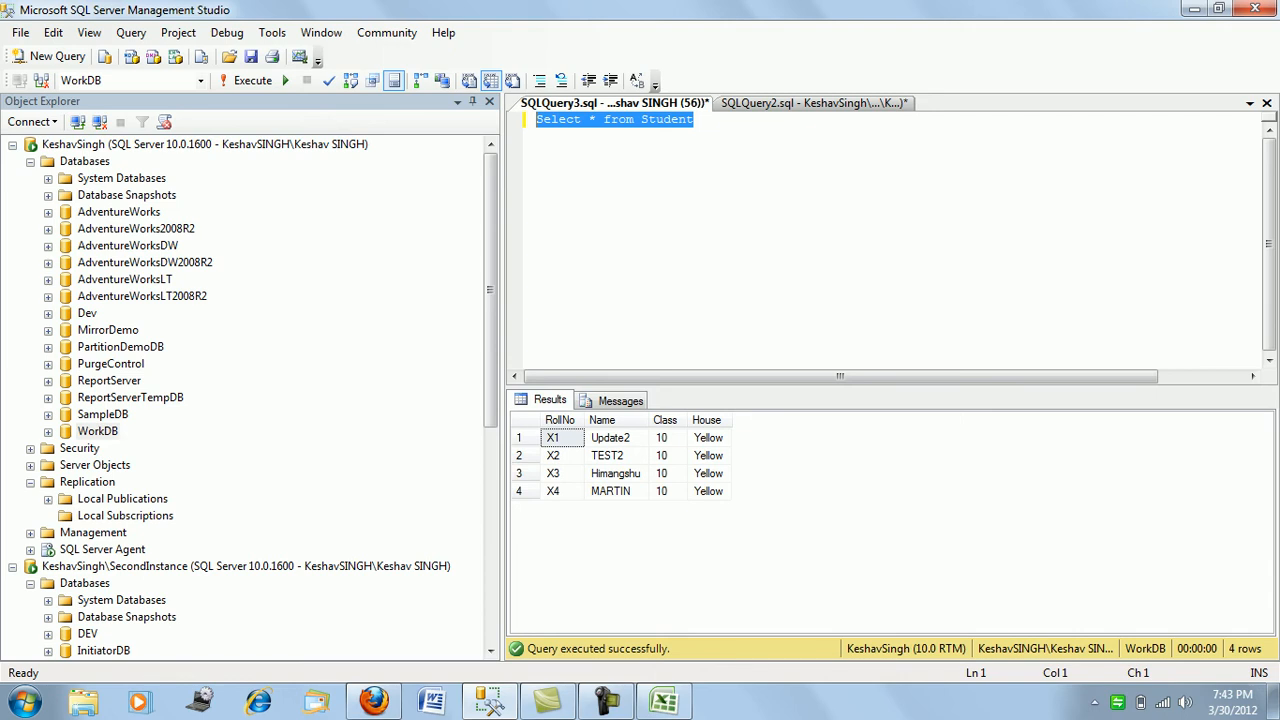
pyautogui.press('F5')
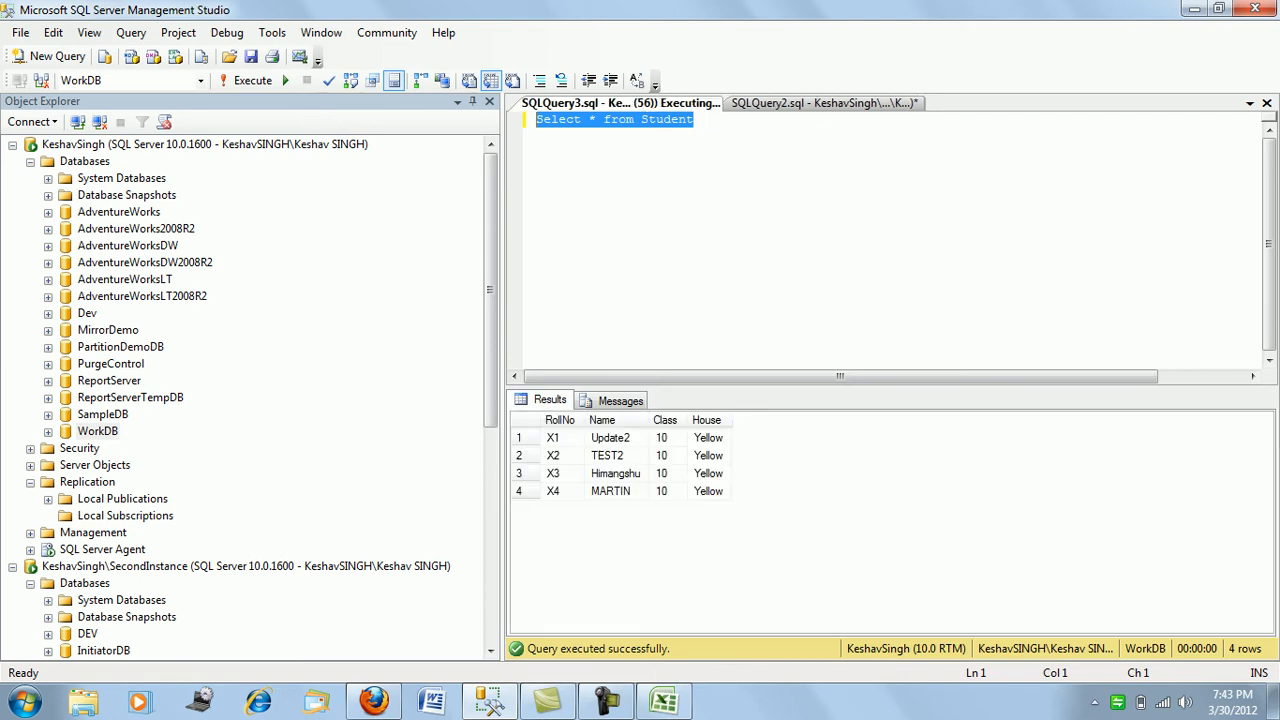
# - Refresh Local Subscriptions and expand [WorkDB]: TestPub to show its subscription
pyautogui.rightClick(125, 515)
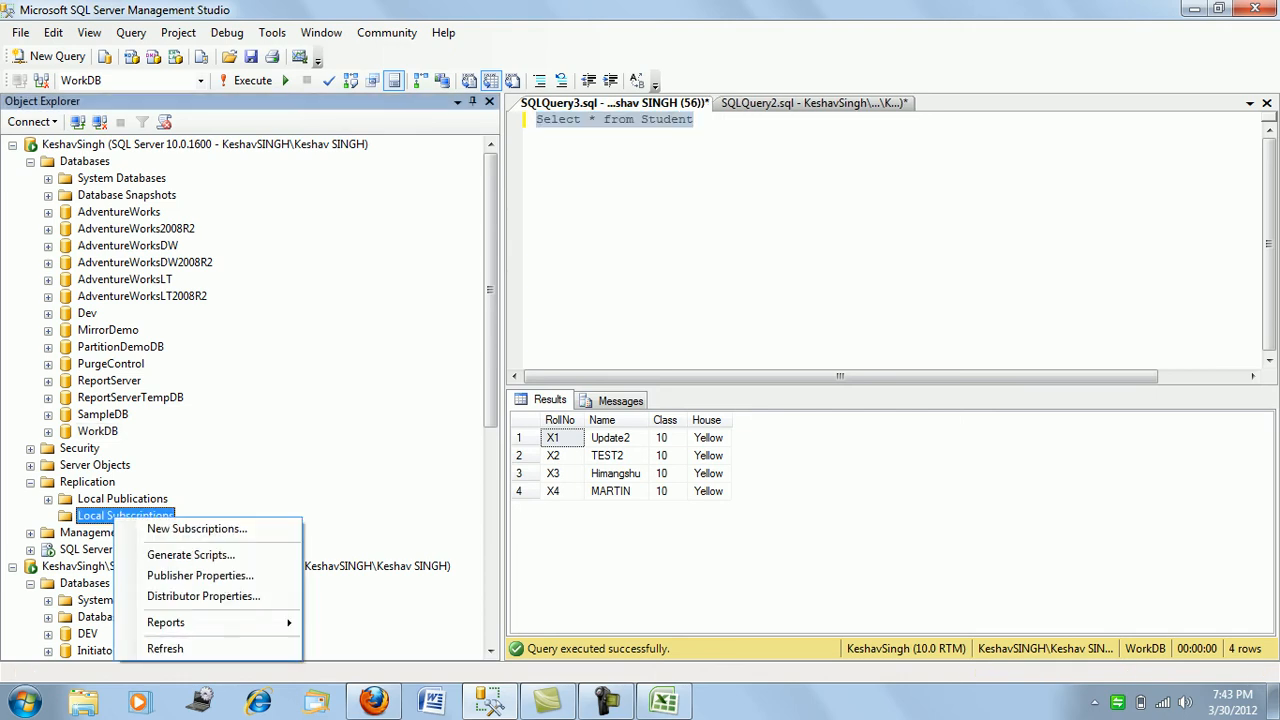
pyautogui.click(160, 646)
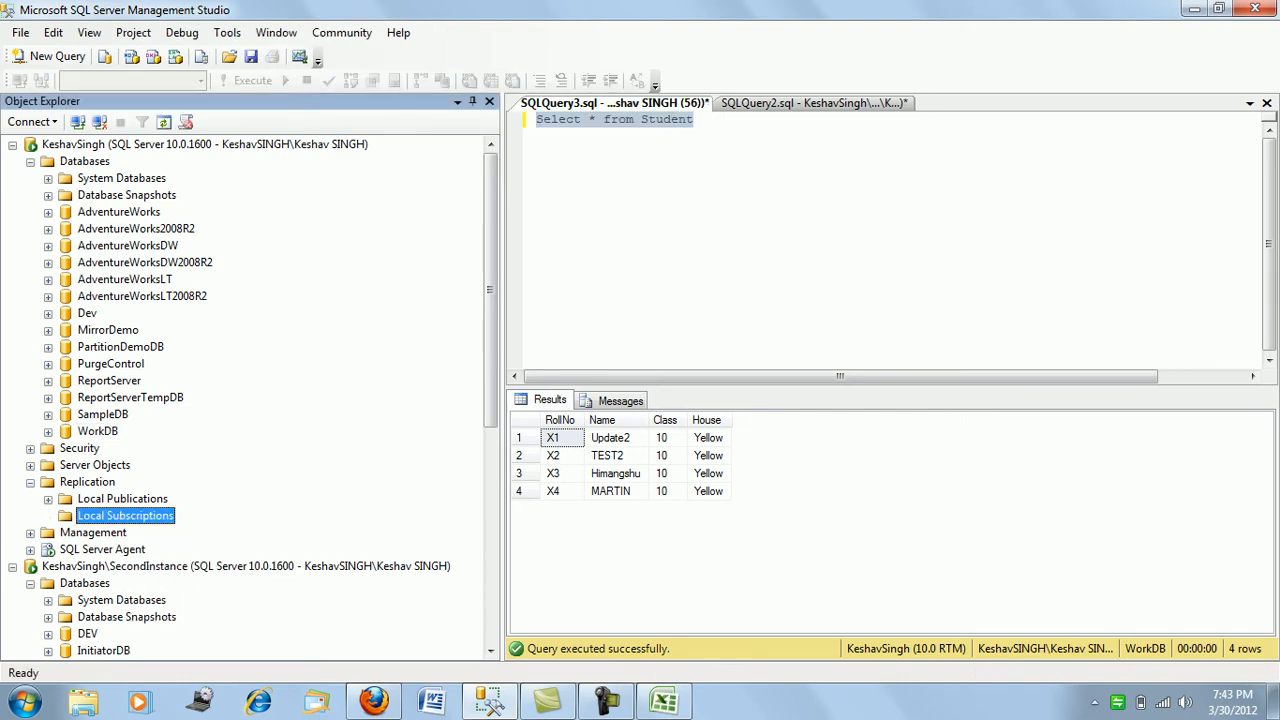
pyautogui.scroll(-6, 250, 400)
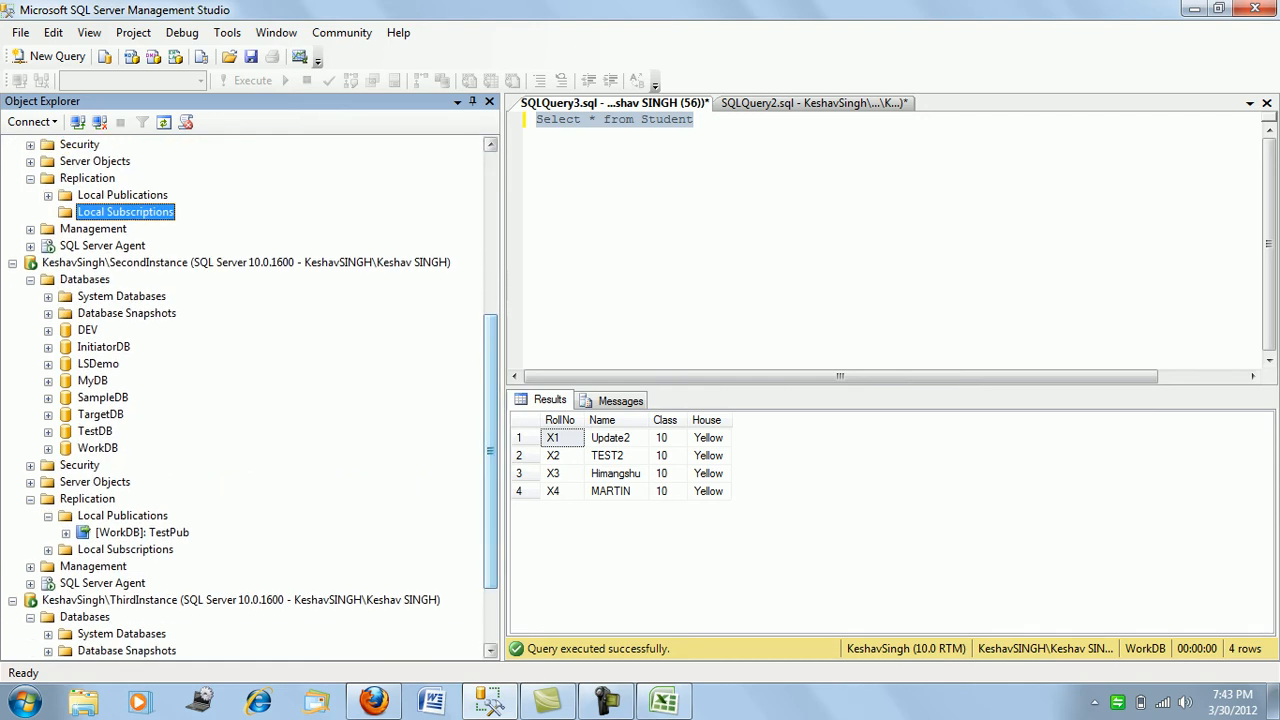
pyautogui.click(65, 532)
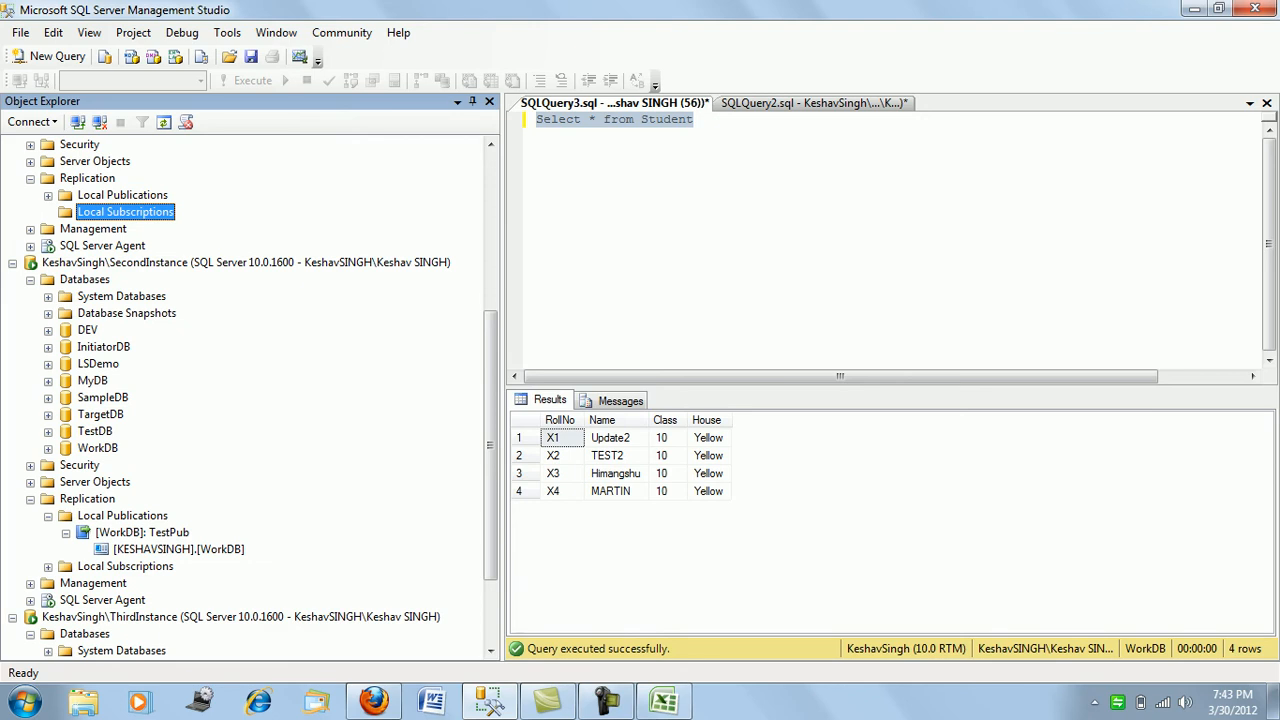
# - Rerun the Select * from Student query in the editor
pyautogui.click(696, 119)
pyautogui.hotkey('shift', 'Home')
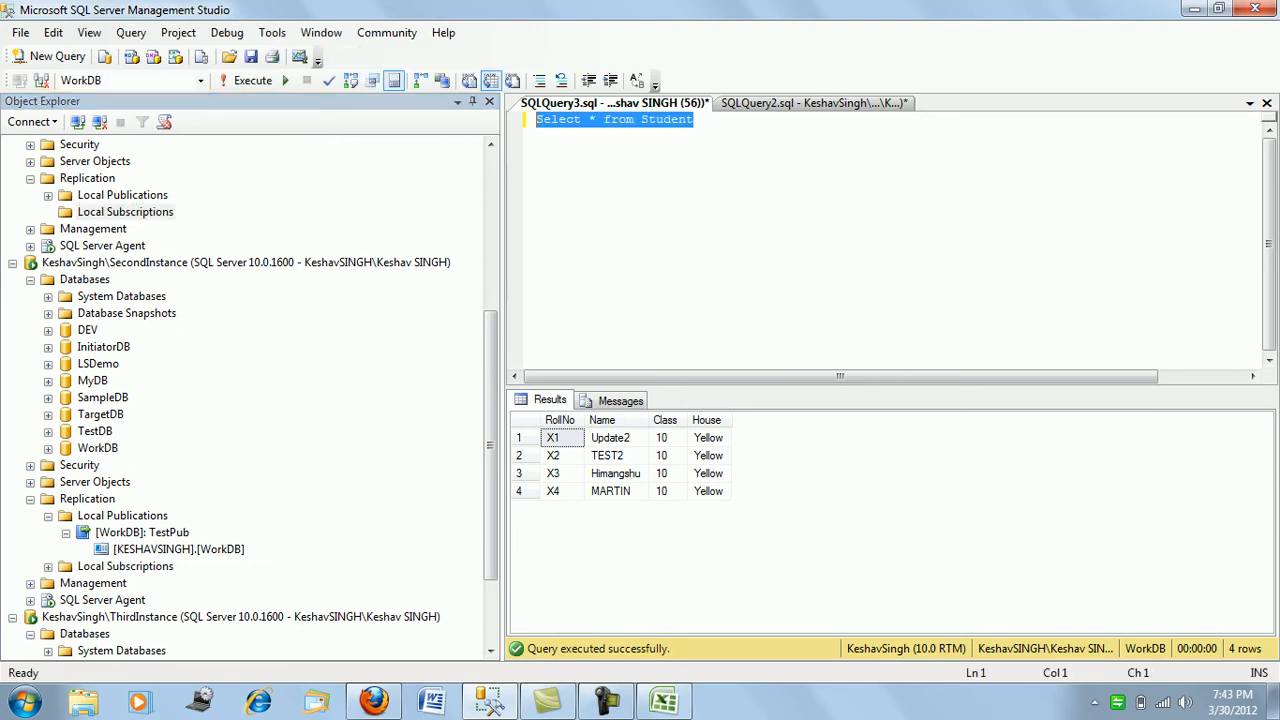
pyautogui.press('F5')
# - Launch Replication Monitor from the first server's Replication node
pyautogui.rightClick(87, 178)
pyautogui.click(170, 252)
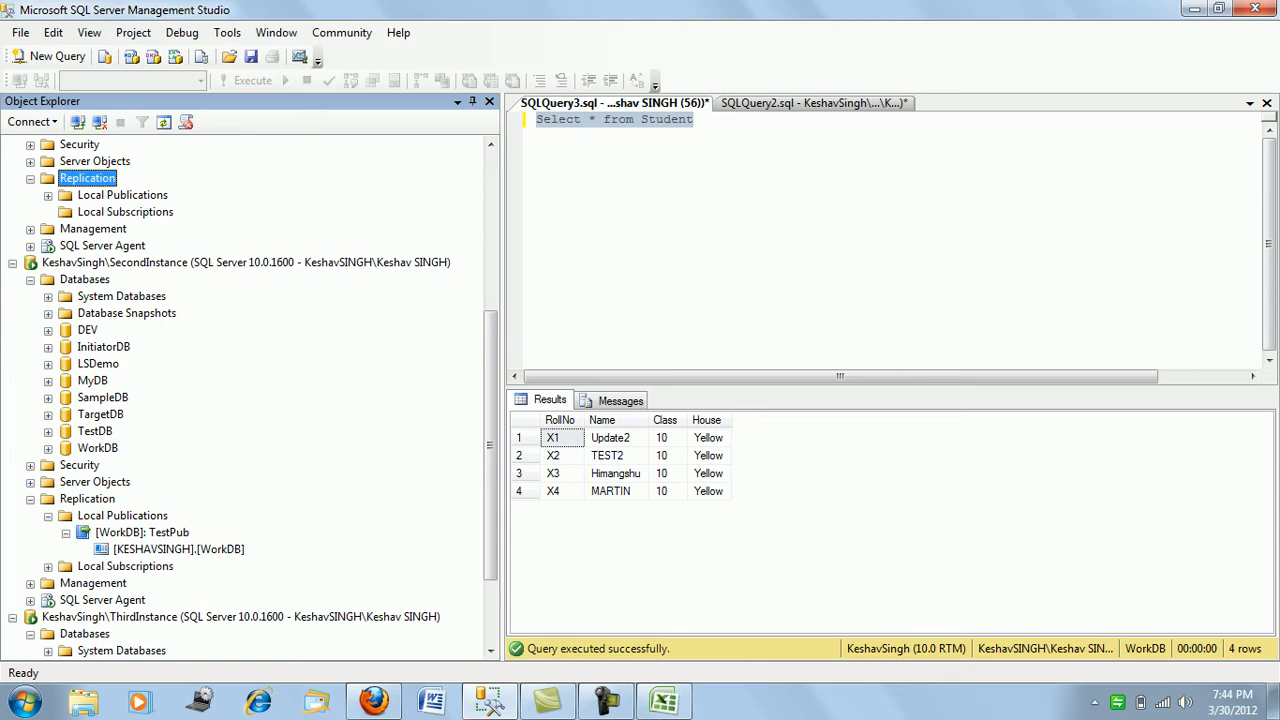
pyautogui.click(694, 120)
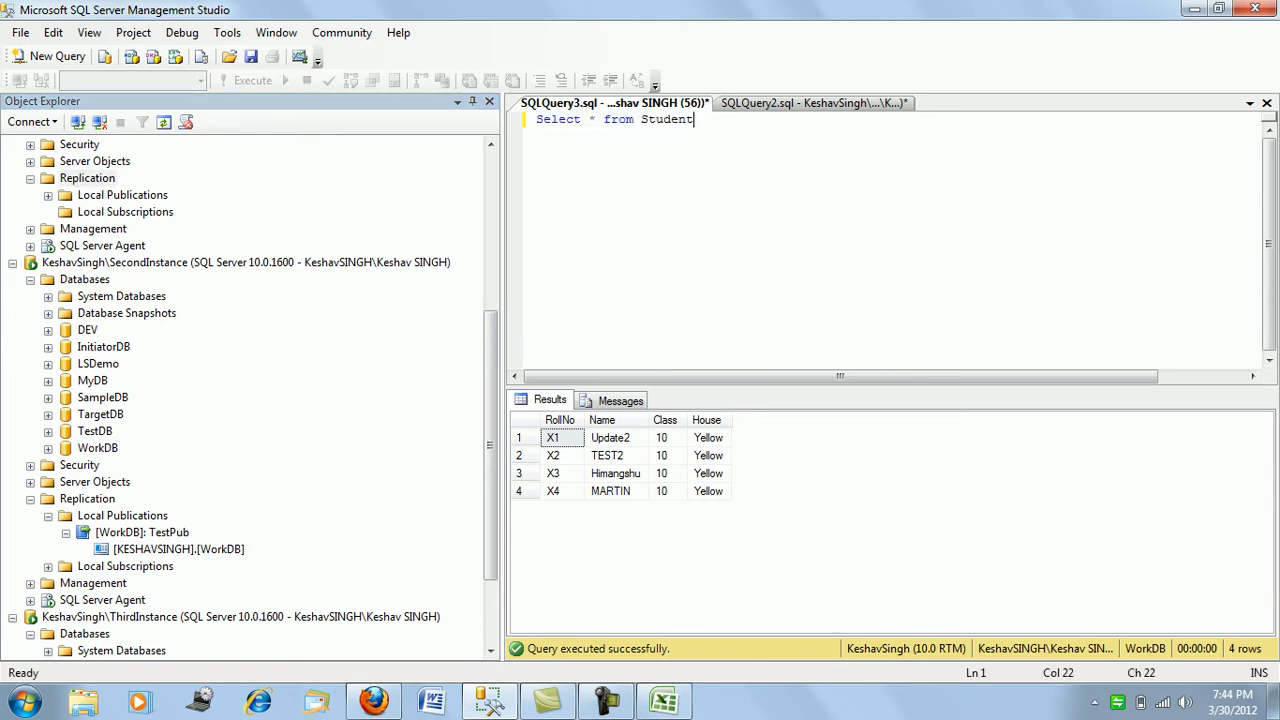
# - Expand My Publishers and refresh the SECONDINSTANCE publisher in Replication Monitor
pyautogui.hotkey('shift', 'Home')
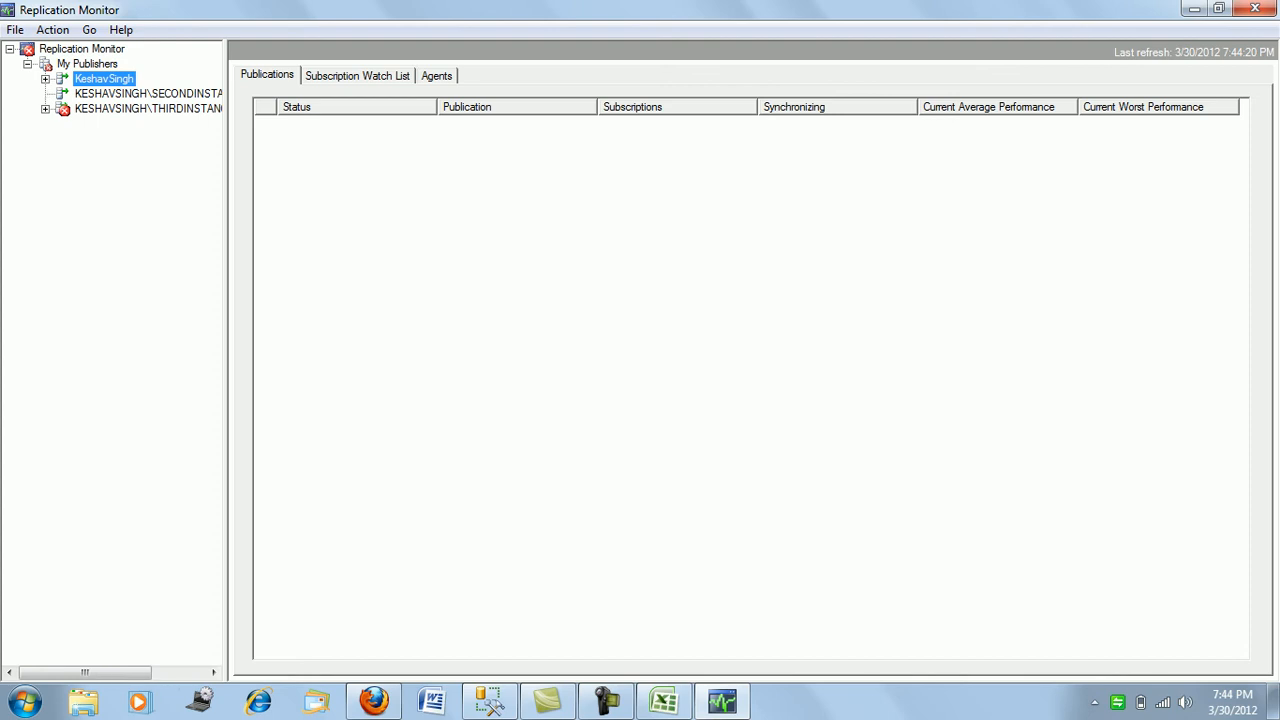
pyautogui.click(45, 79)
pyautogui.click(148, 93)
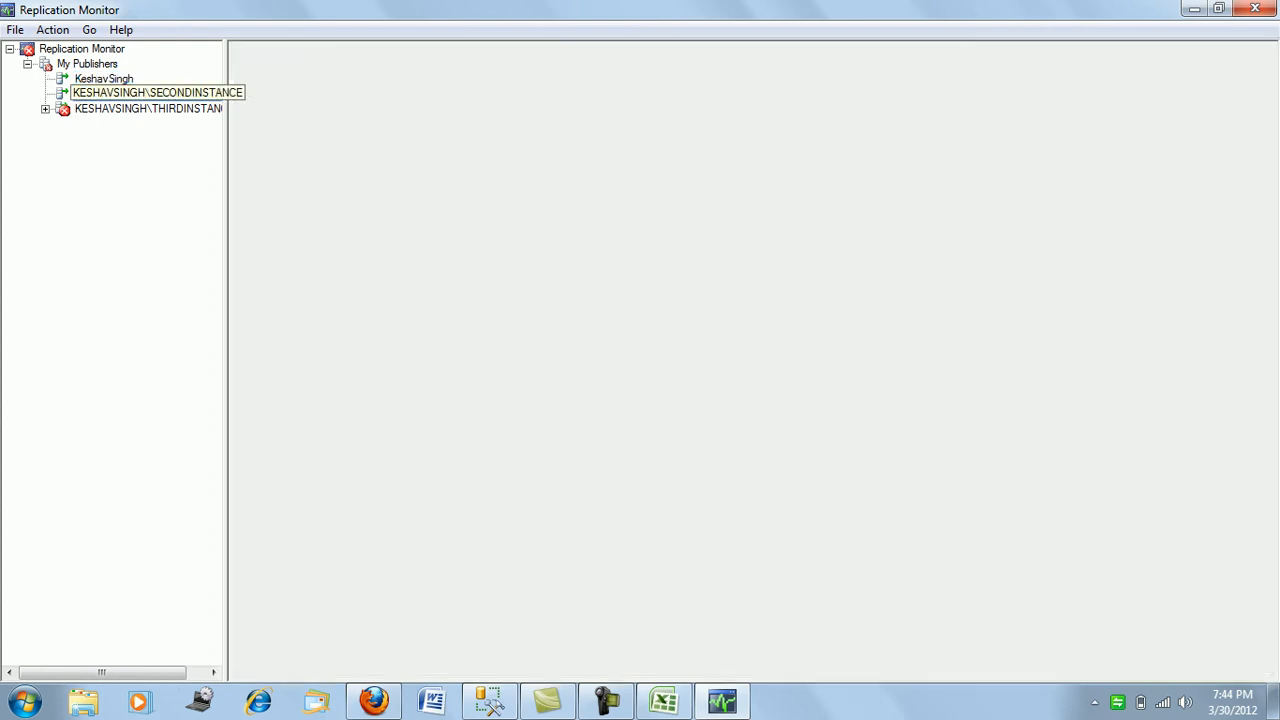
pyautogui.rightClick(92, 93)
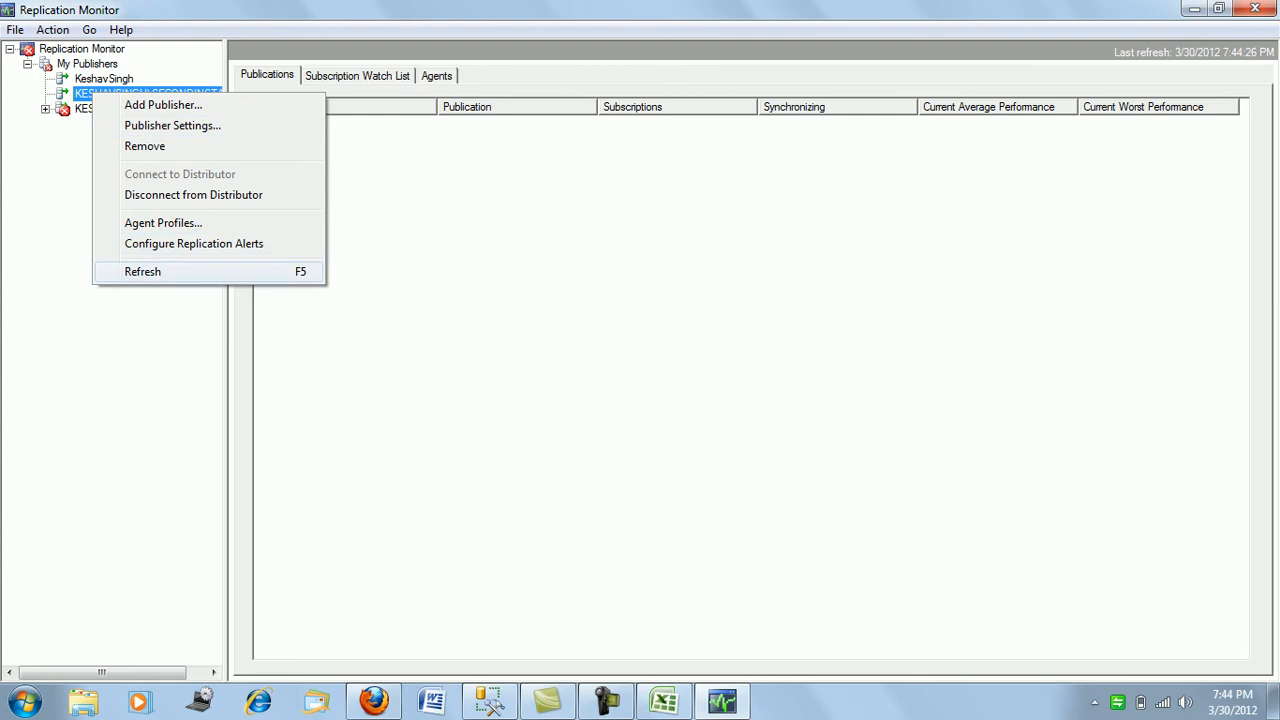
pyautogui.press('Return')
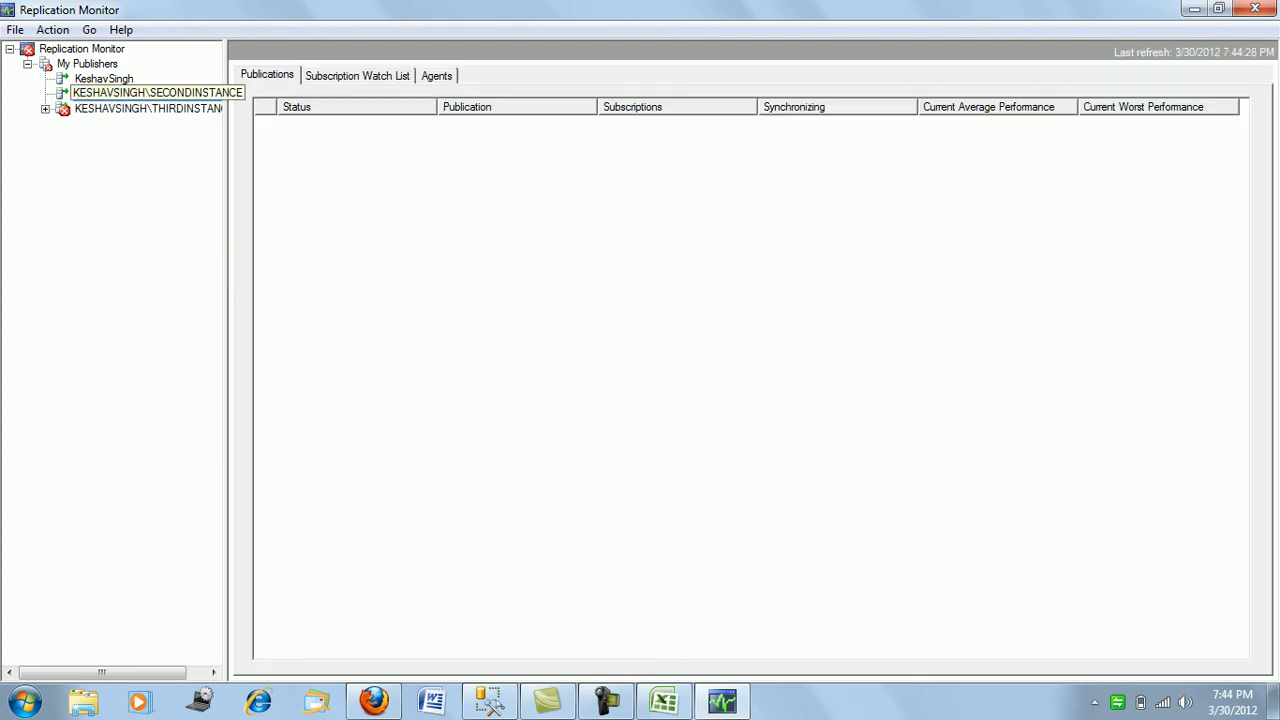
# - Expand THIRDINSTANCE and select [WorkDB]: TestPub to view its subscription status
pyautogui.rightClick(90, 92)
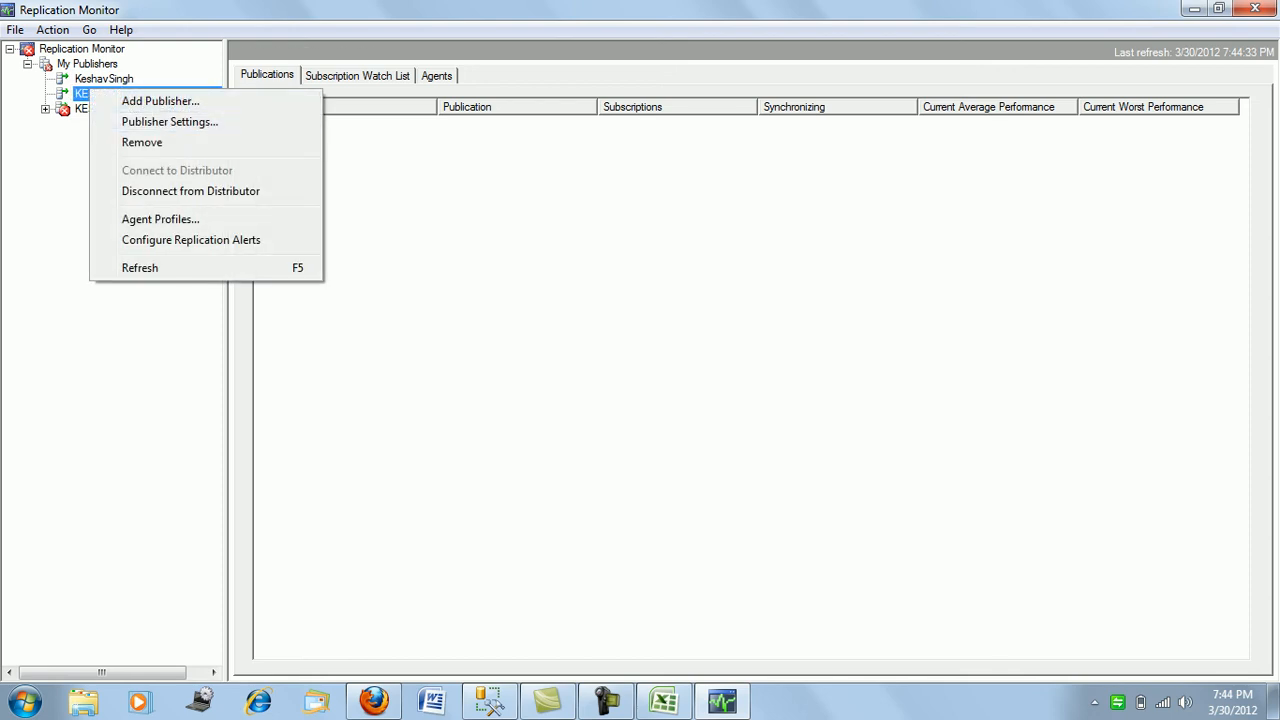
pyautogui.rightClick(83, 109)
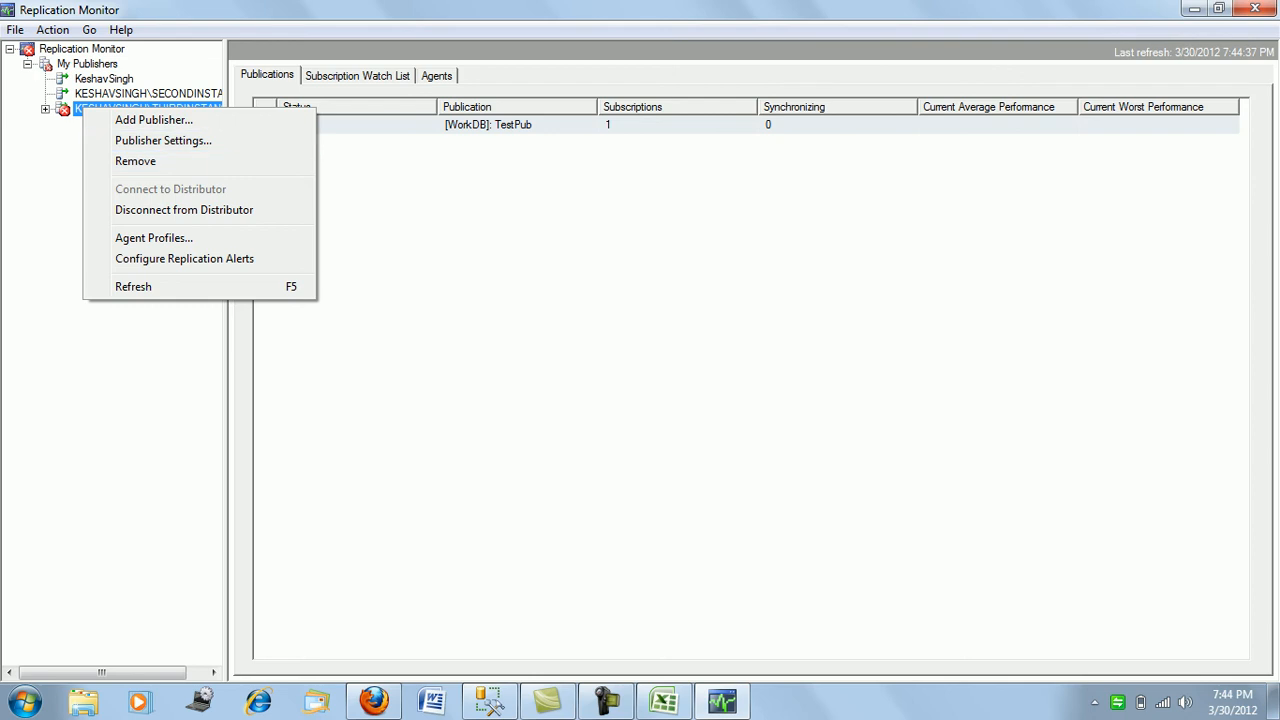
pyautogui.press('Escape')
pyautogui.click(45, 109)
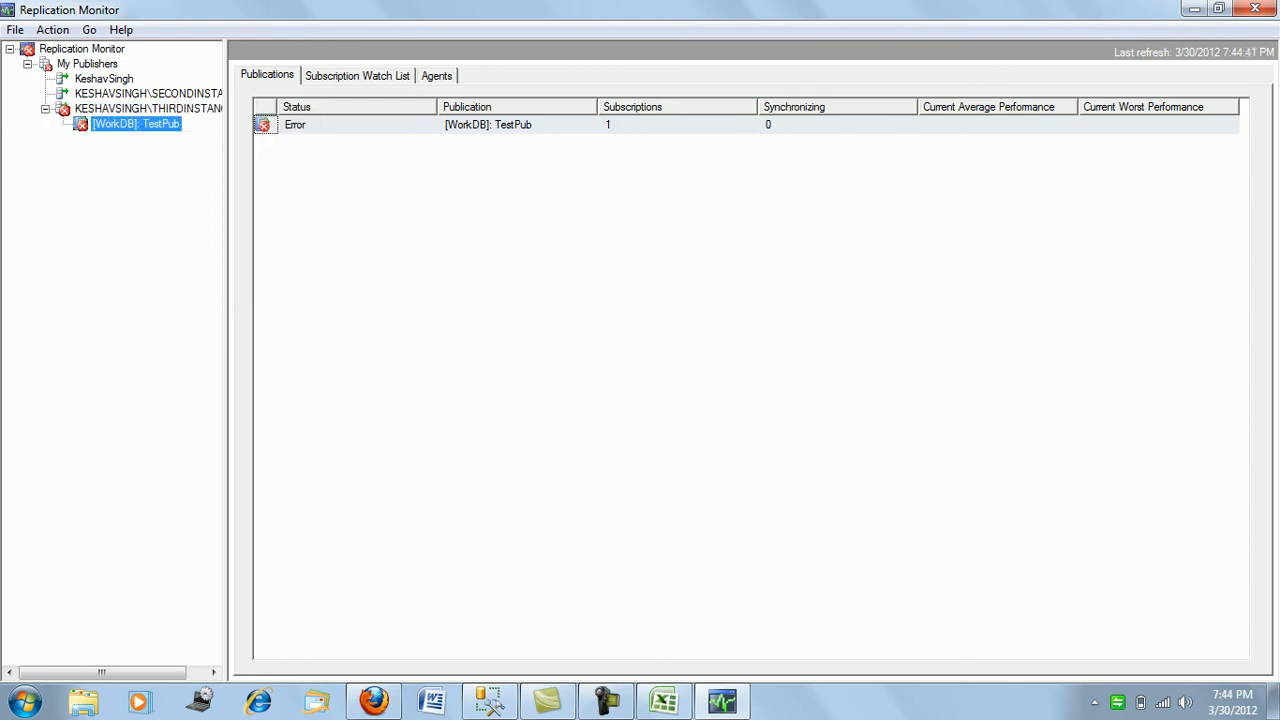
pyautogui.click(135, 124)
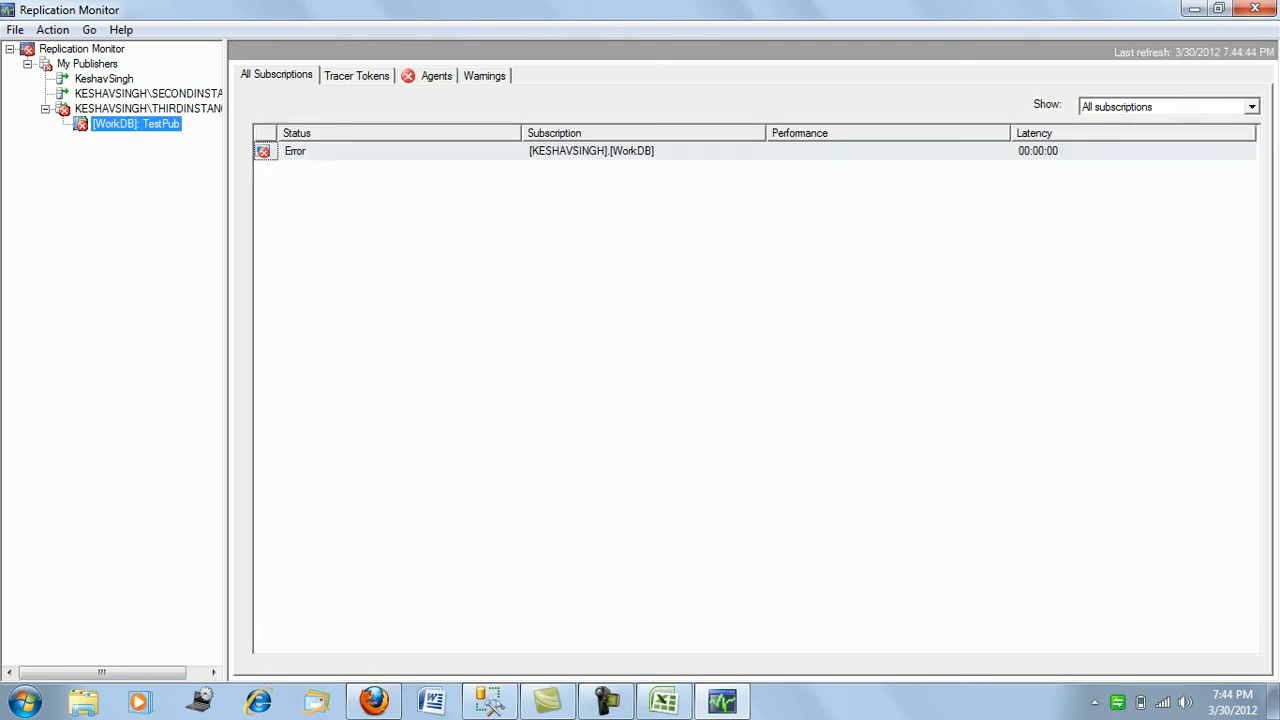
pyautogui.rightClick(131, 123)
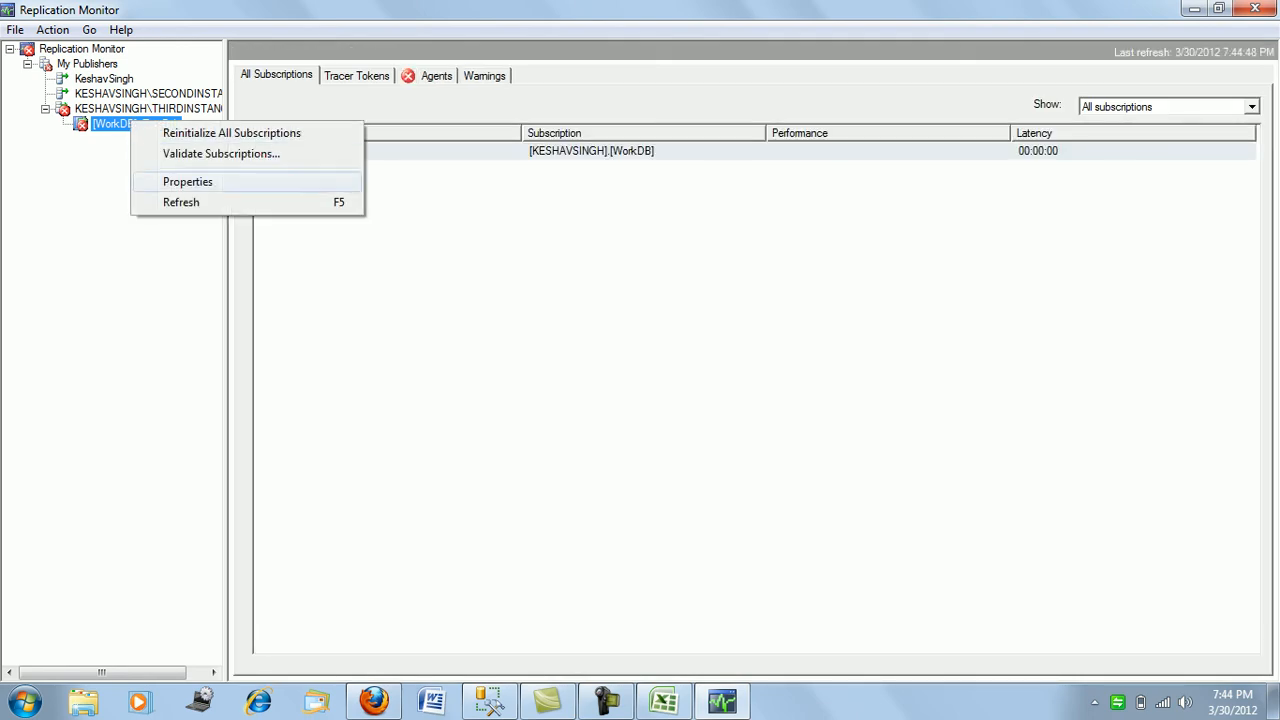
pyautogui.press('Escape')
# - Refresh SECONDINSTANCE again and minimize Replication Monitor
pyautogui.rightClick(145, 93)
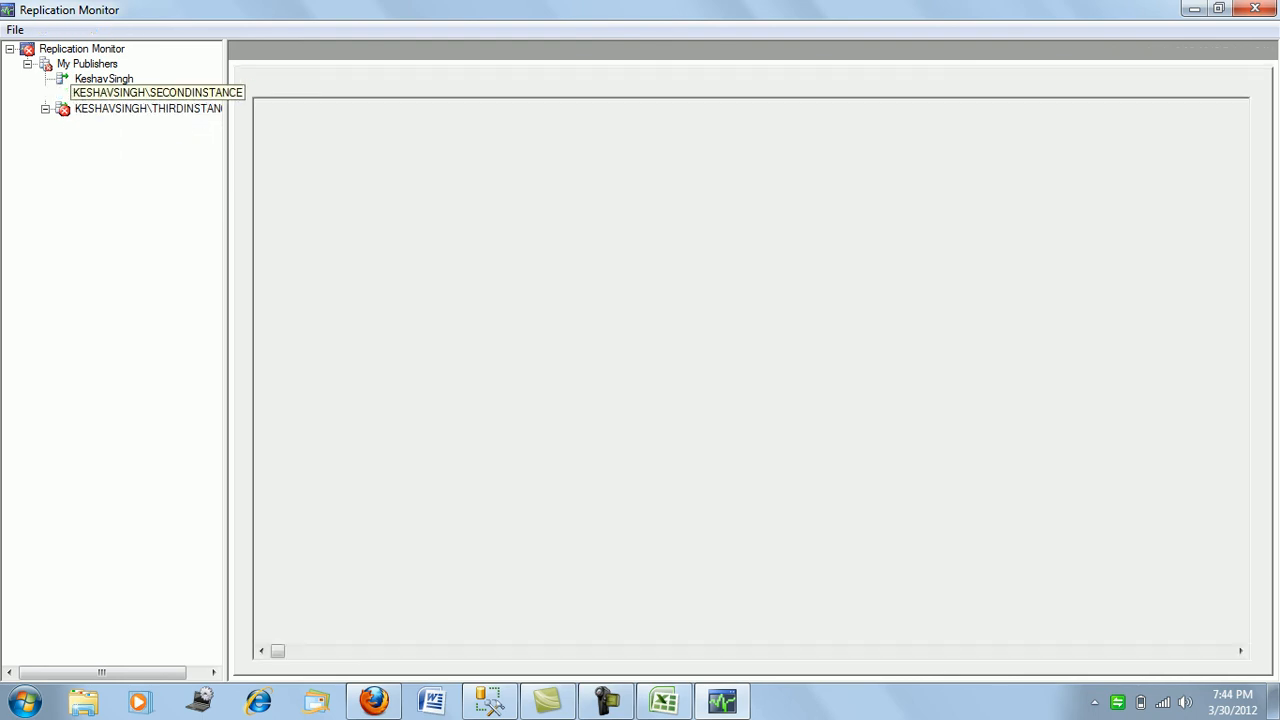
pyautogui.click(121, 270)
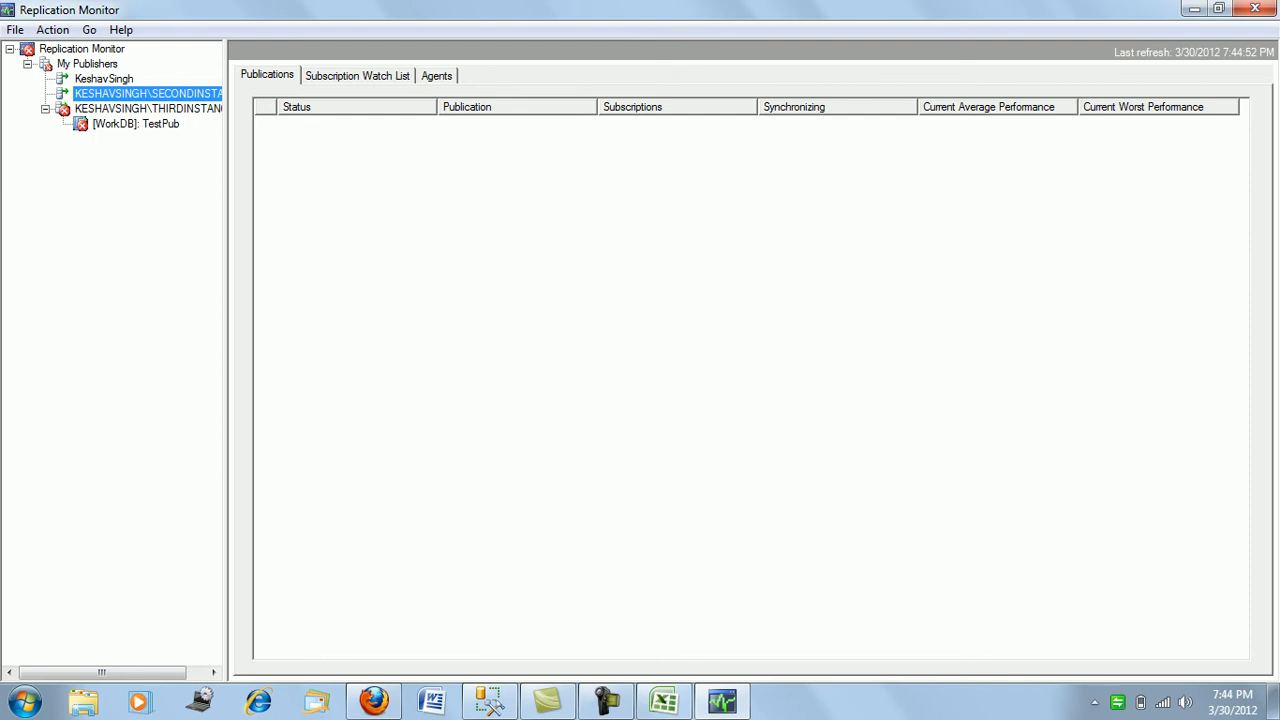
pyautogui.click(1194, 9)
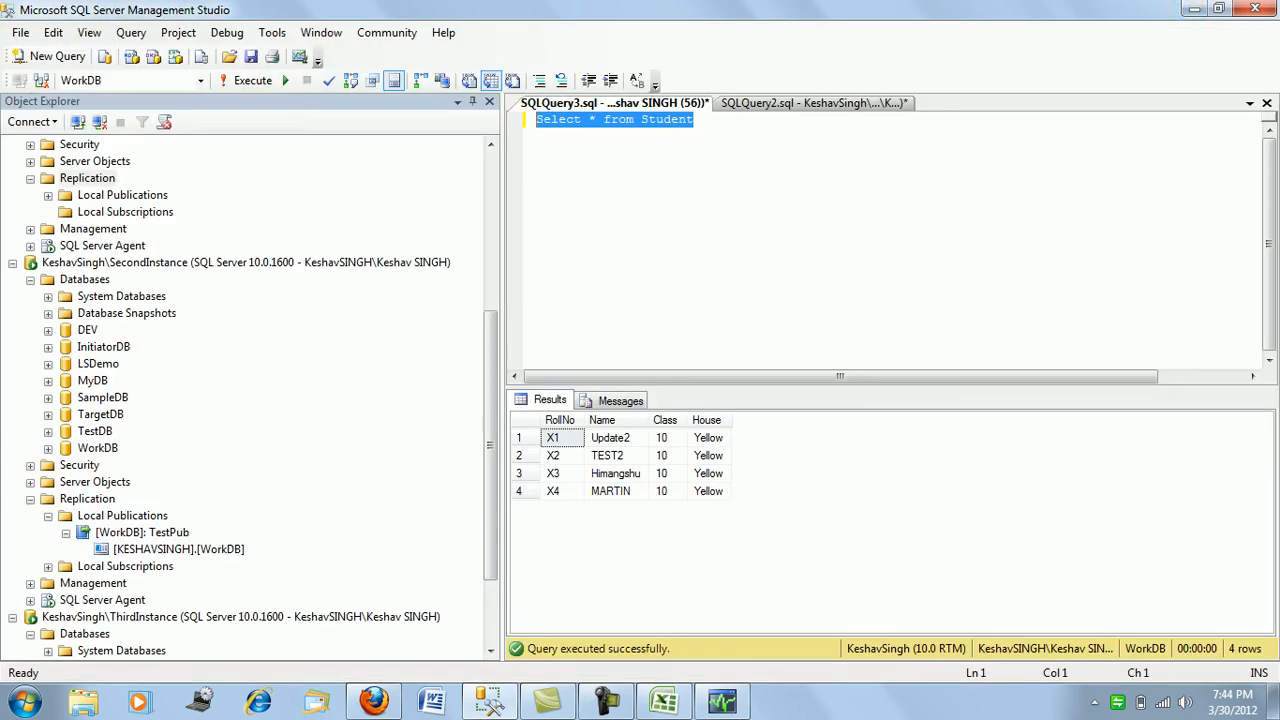
# - Rerun the query, expand ThirdInstance's Replication folder, and bring Replication Monitor back
pyautogui.press('F5')
pyautogui.moveTo(490, 445); pyautogui.dragTo(490, 508)
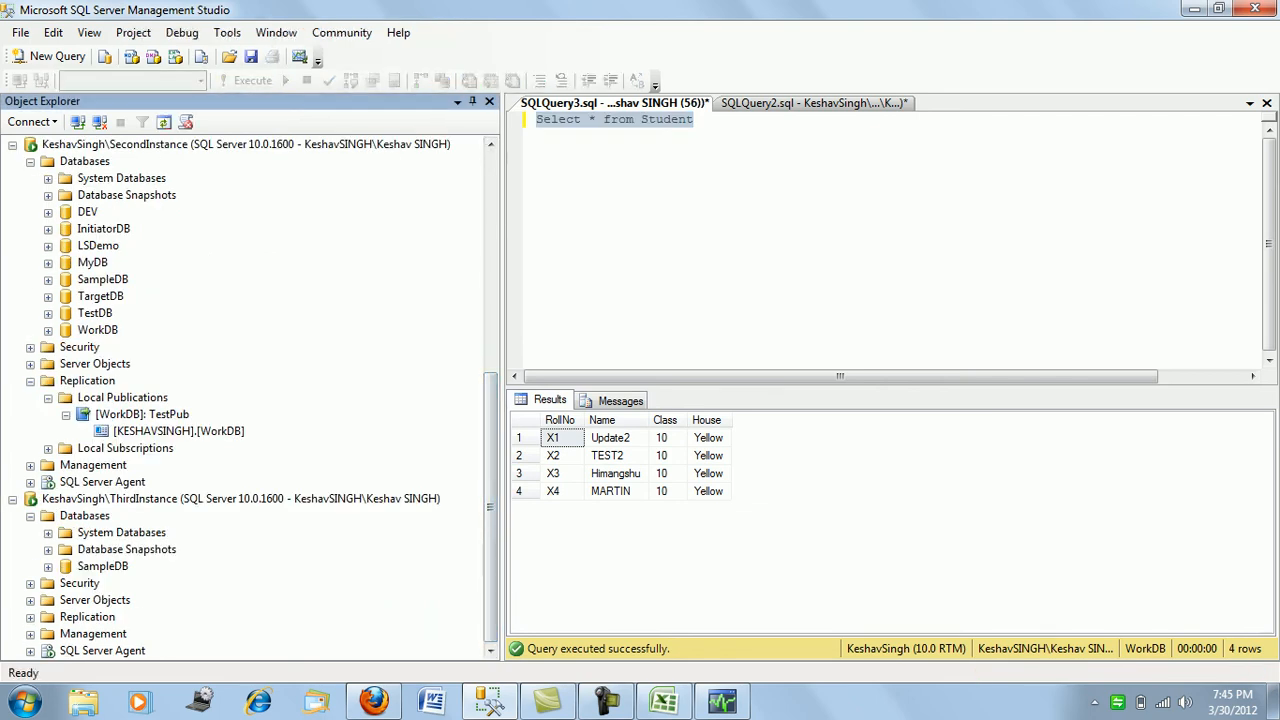
pyautogui.click(30, 618)
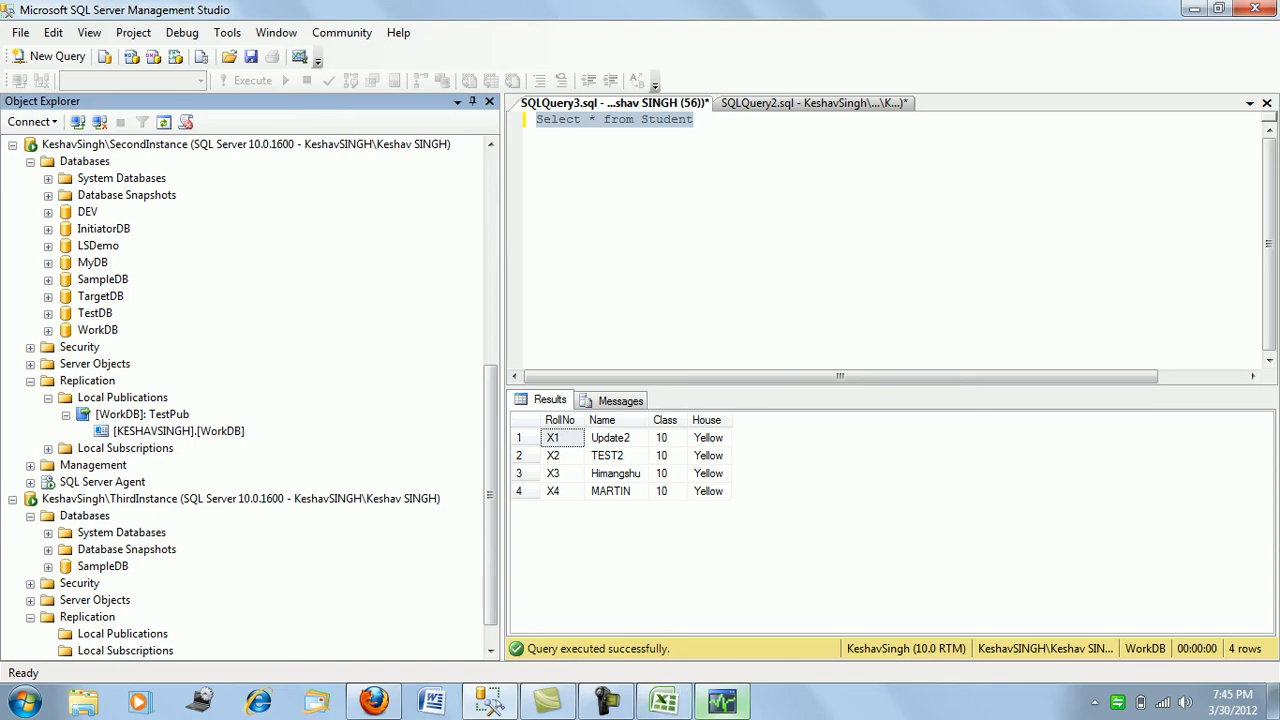
pyautogui.click(722, 702)
pyautogui.rightClick(128, 123)
# - Remove and confirm removal of THIRDINSTANCE from My Publishers, then minimize Replication Monitor
pyautogui.press('Escape')
pyautogui.rightClick(134, 108)
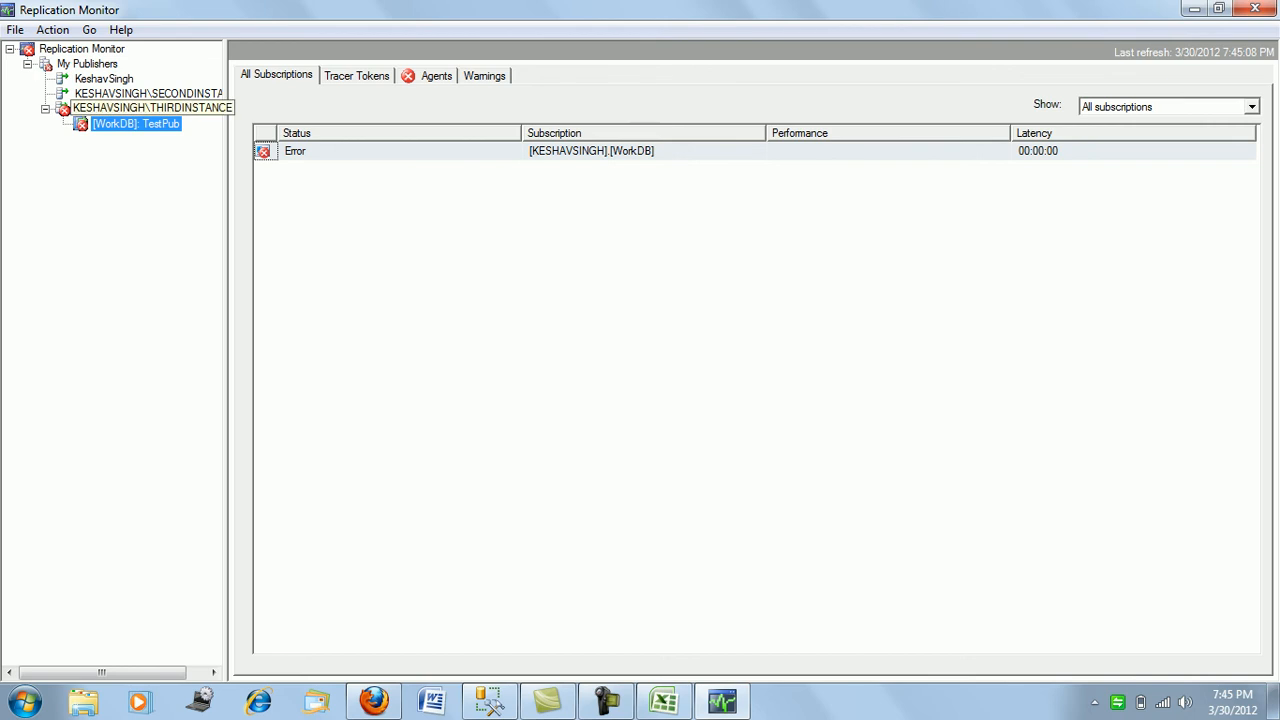
pyautogui.press('Return')
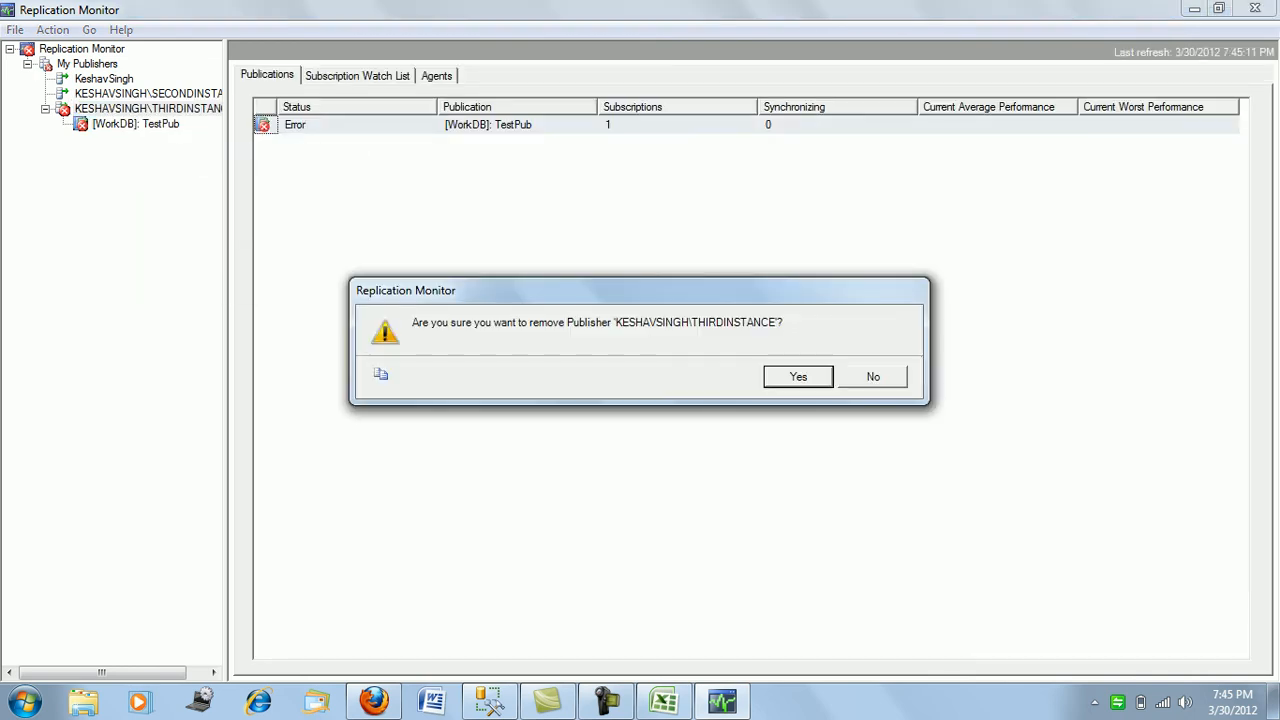
pyautogui.press('Return')
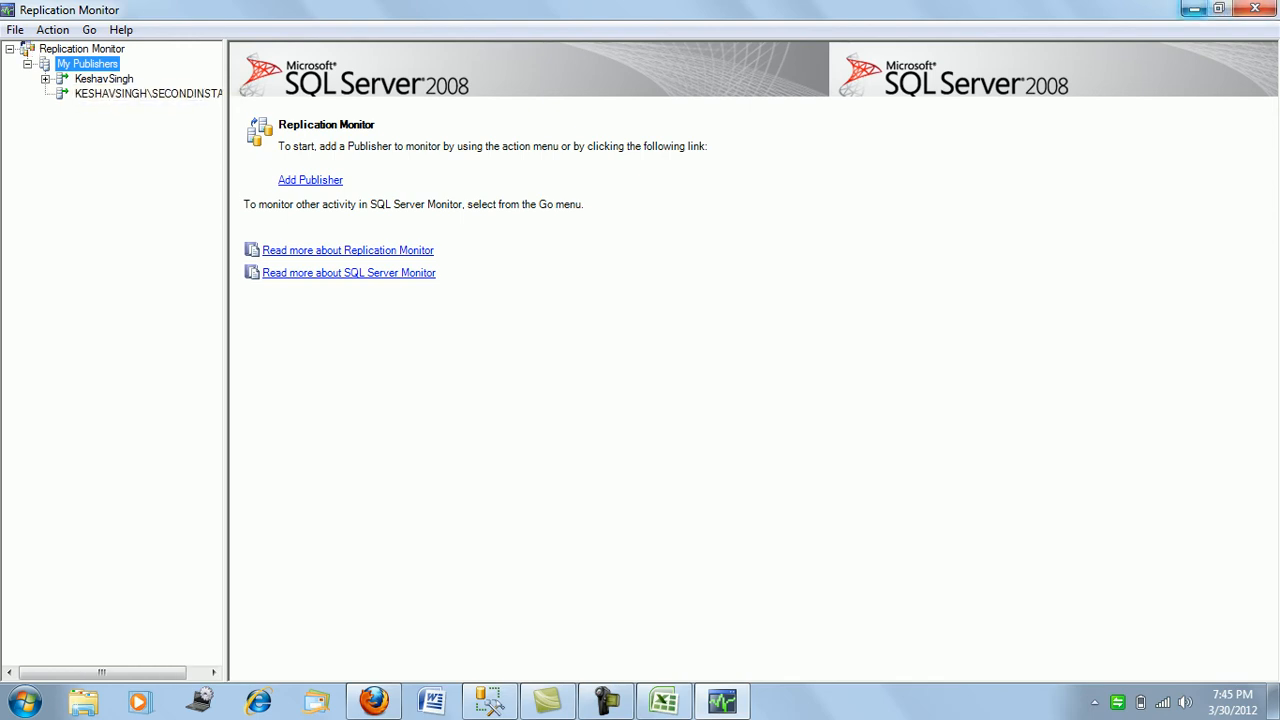
pyautogui.click(1195, 9)
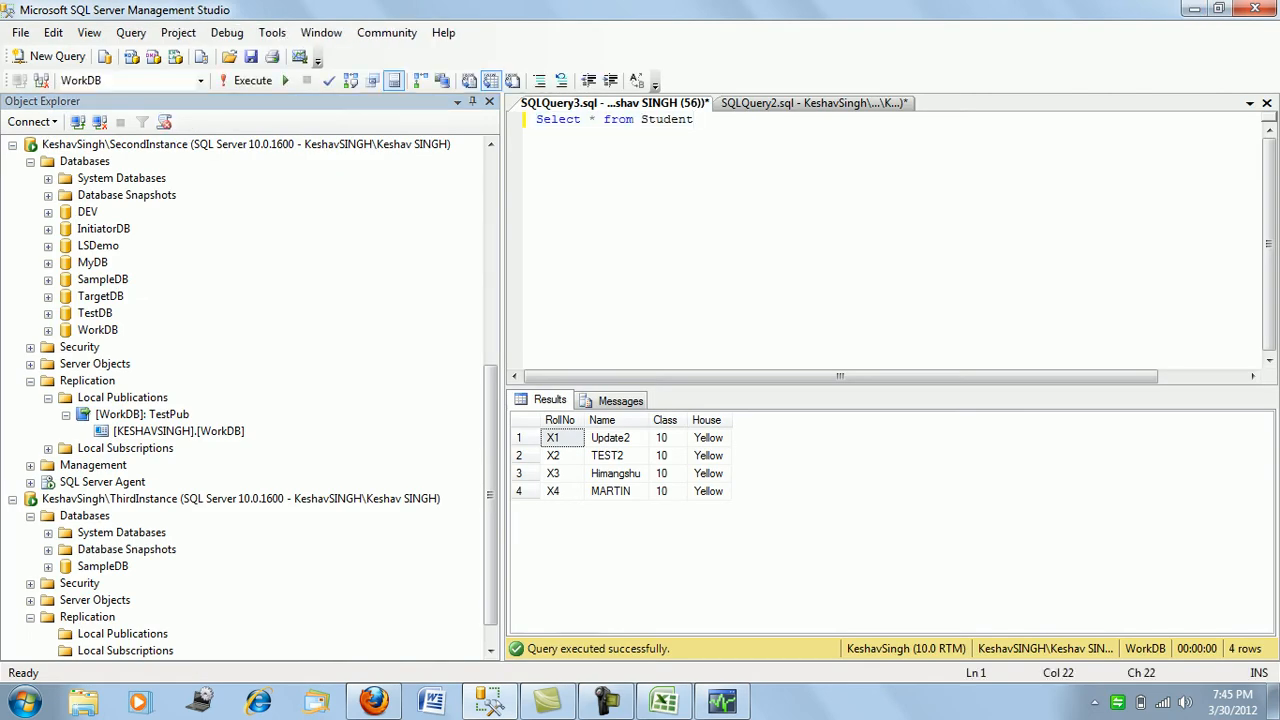
# - Rerun Select * from Student on the publisher (House Red) and the subscriber (still Yellow)
pyautogui.click(814, 103)
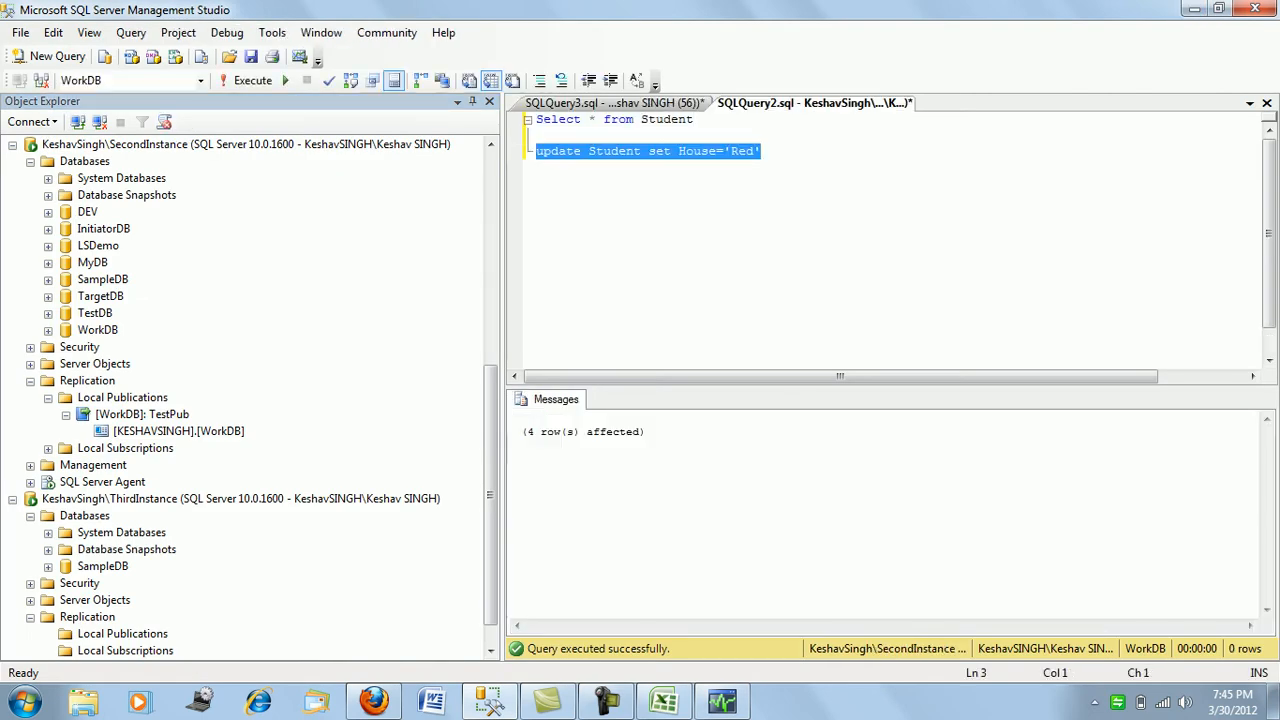
pyautogui.click(694, 119)
pyautogui.hotkey('shift', 'Home')
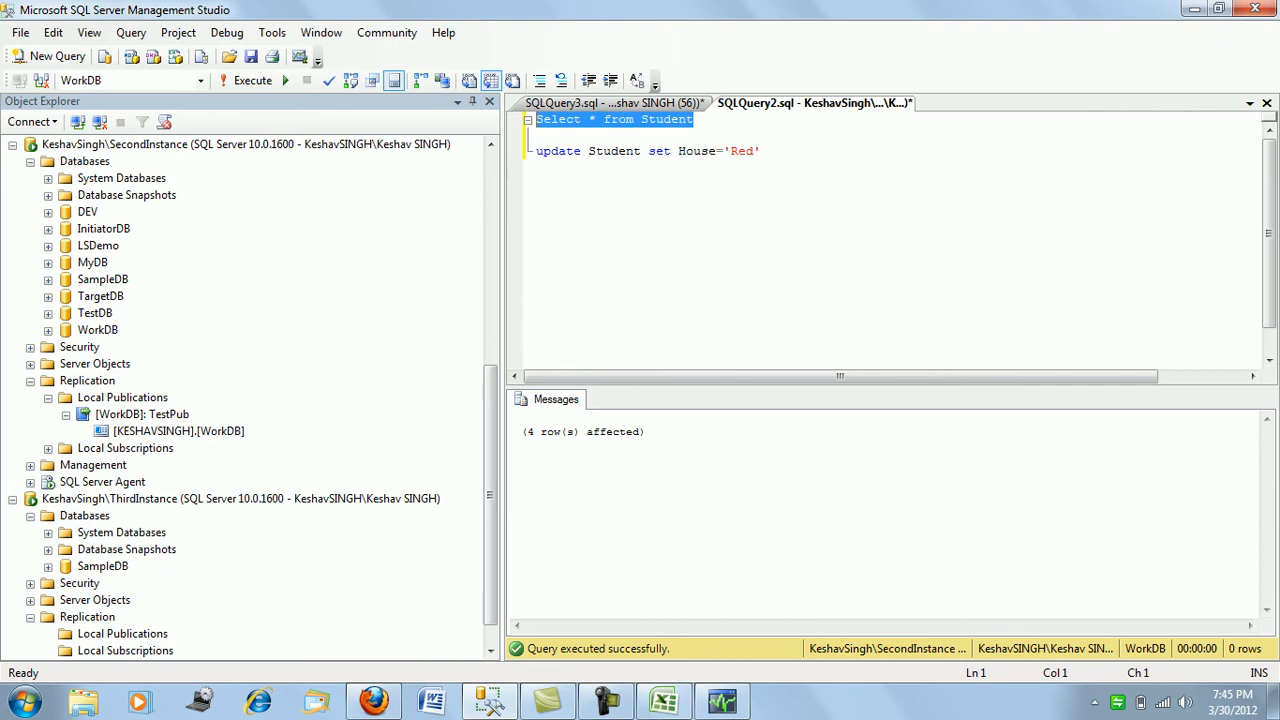
pyautogui.press('F5')
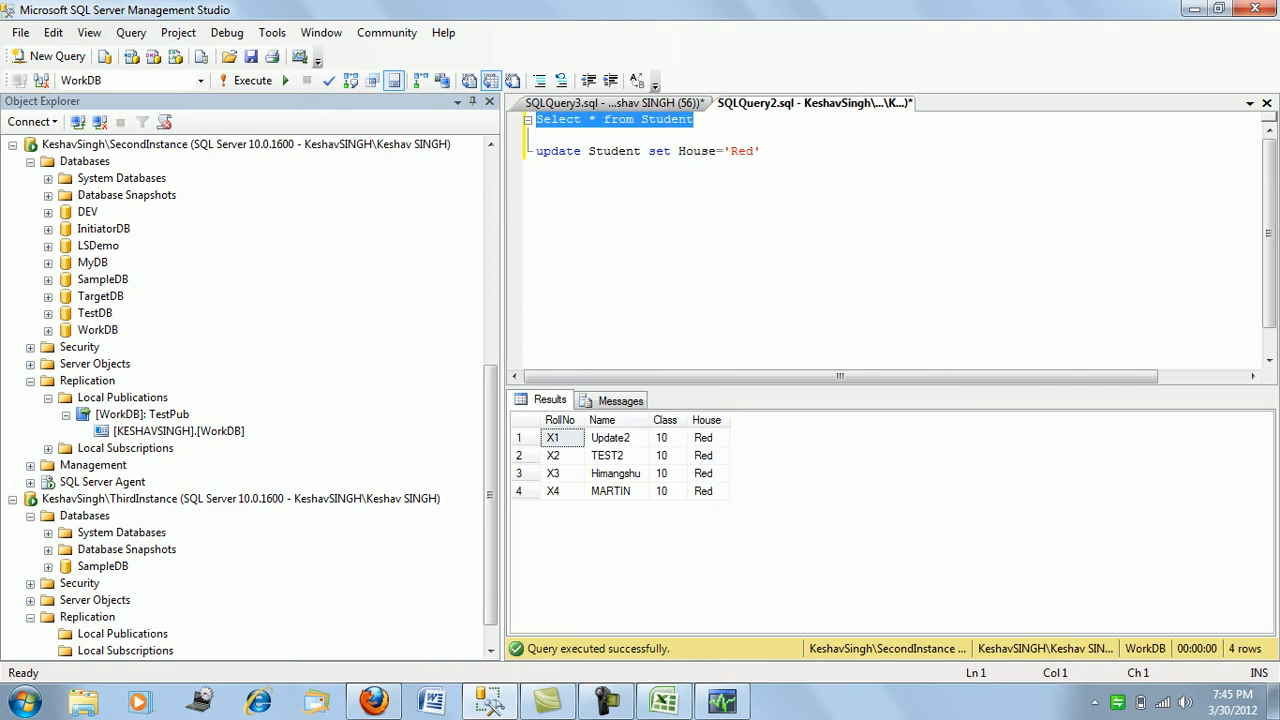
pyautogui.hotkey('ctrl', 'Tab')
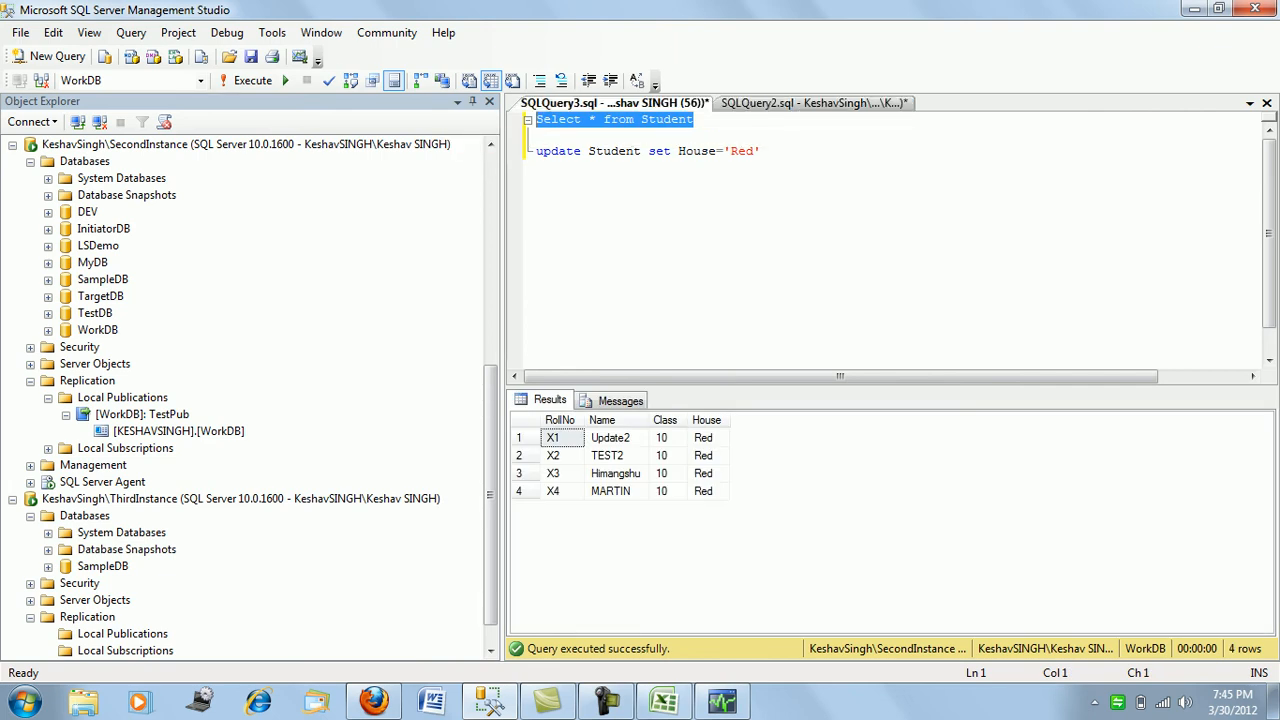
pyautogui.press('F5')
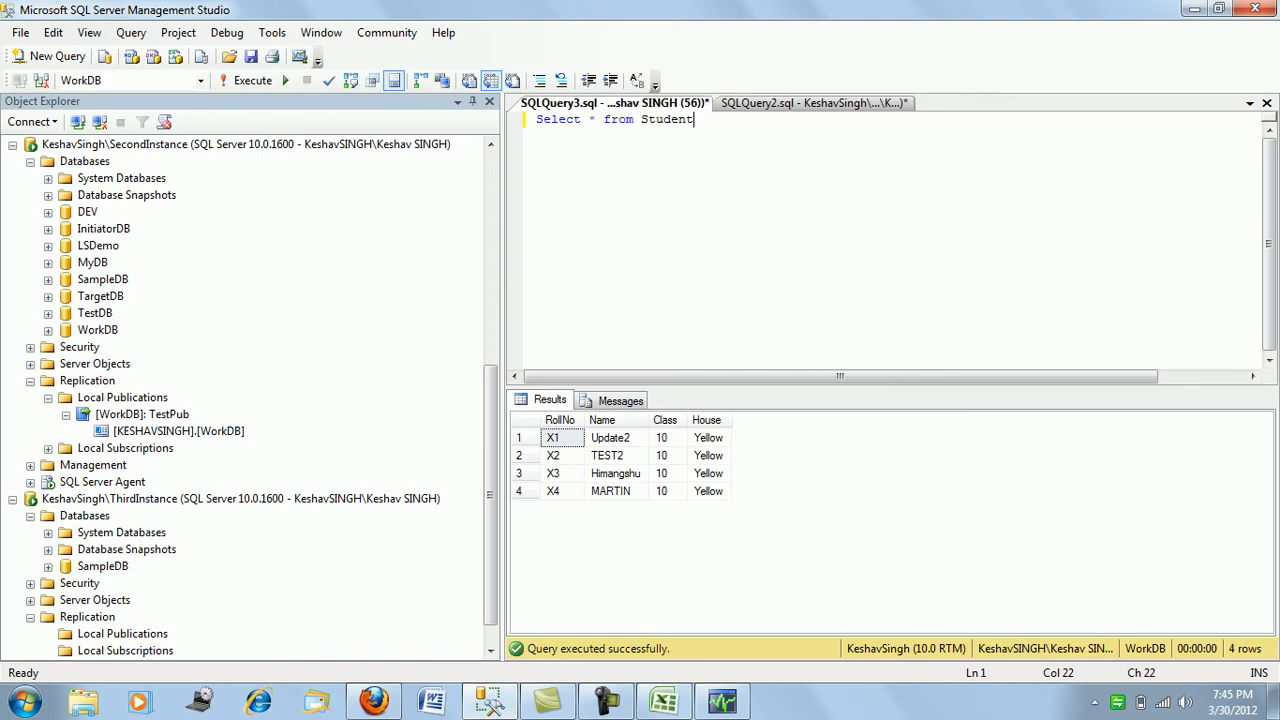
pyautogui.scroll(-1, 180, 410)
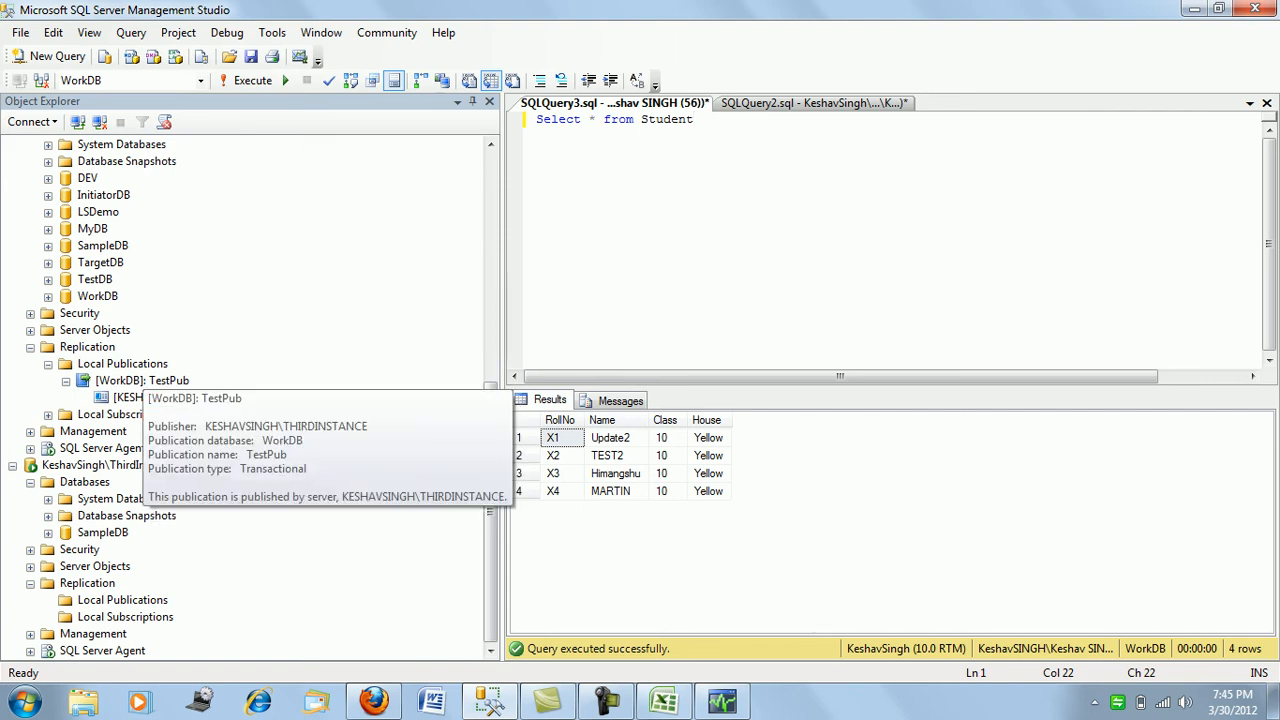
pyautogui.rightClick(168, 382)
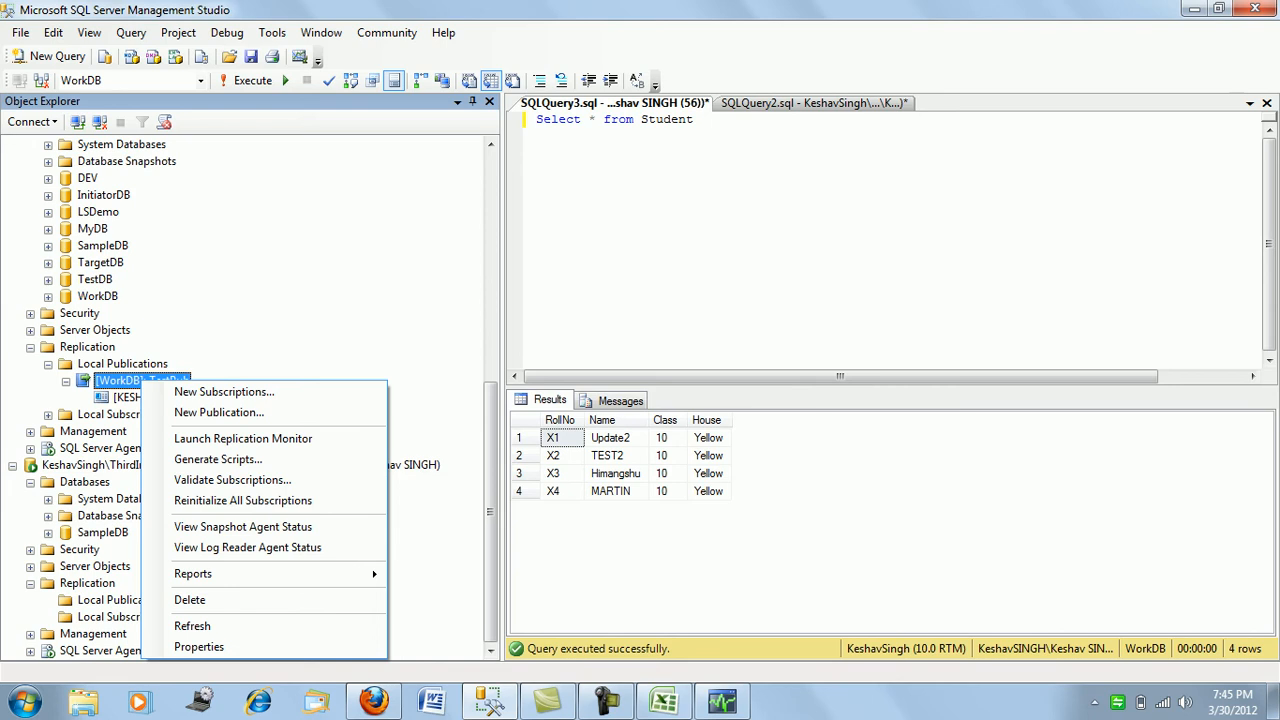
pyautogui.click(243, 438)
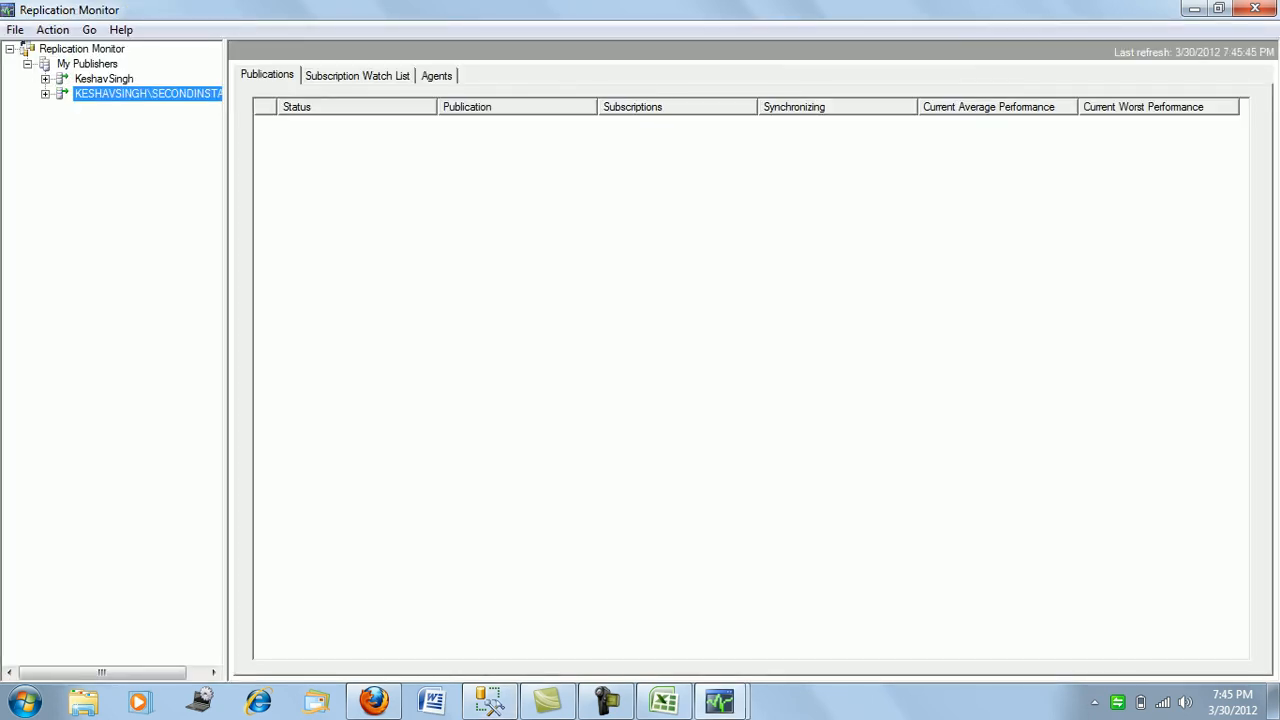
pyautogui.click(45, 94)
pyautogui.click(104, 79)
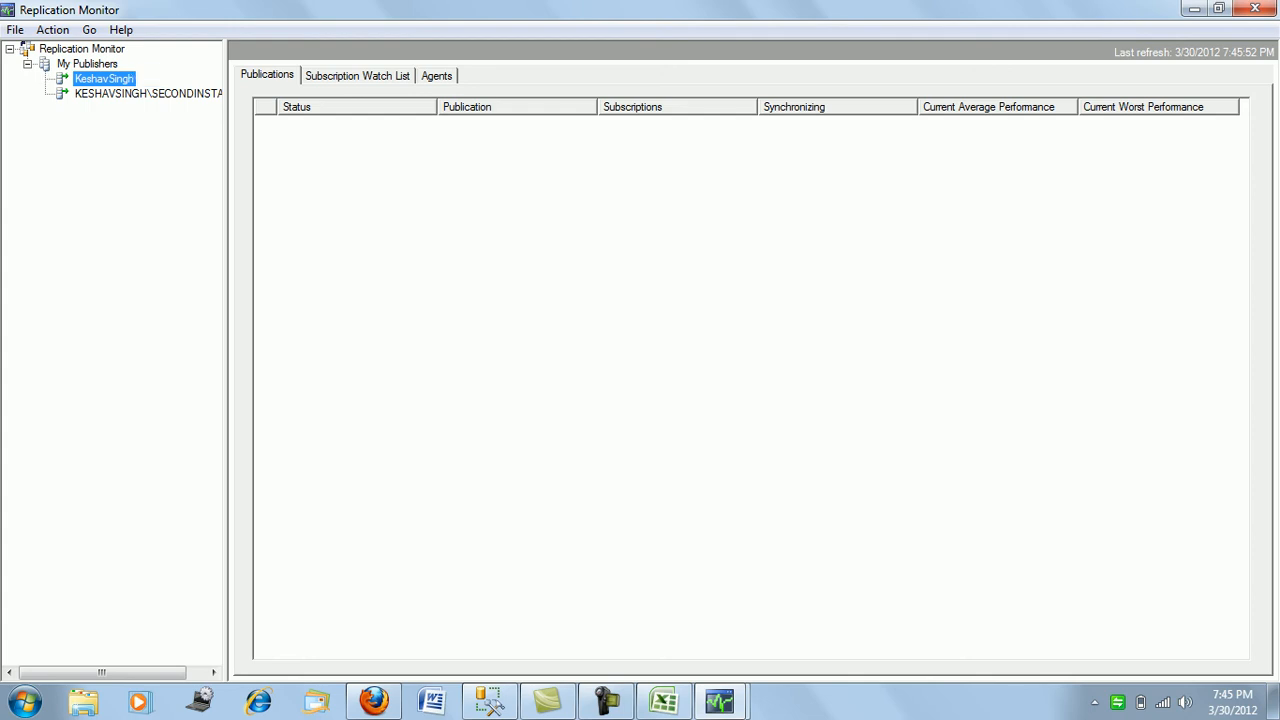
pyautogui.click(437, 76)
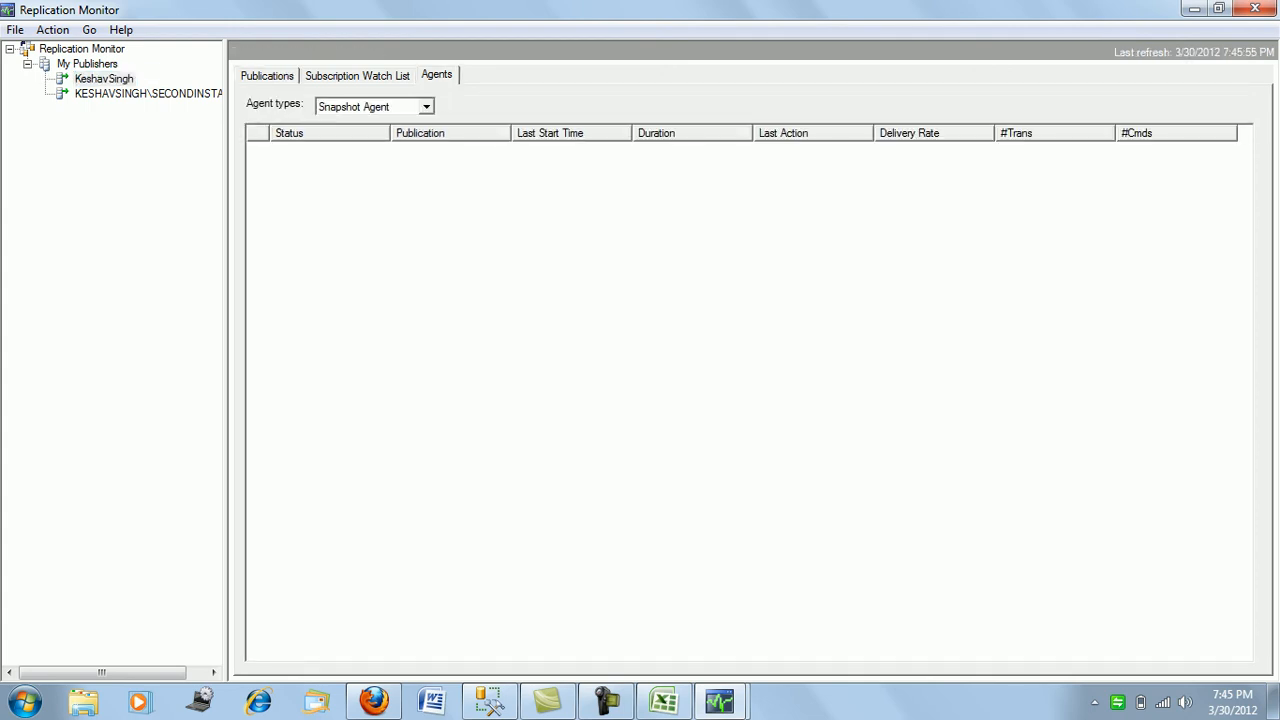
pyautogui.click(357, 76)
pyautogui.click(267, 76)
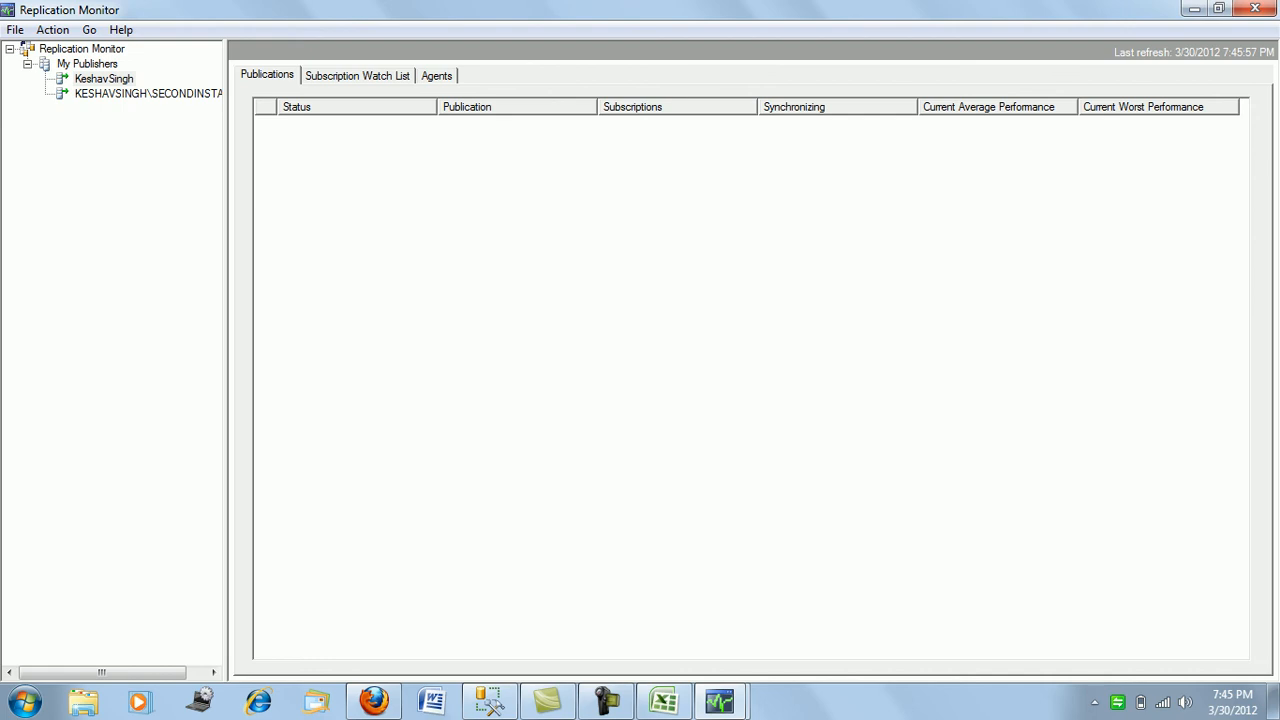
pyautogui.click(1254, 8)
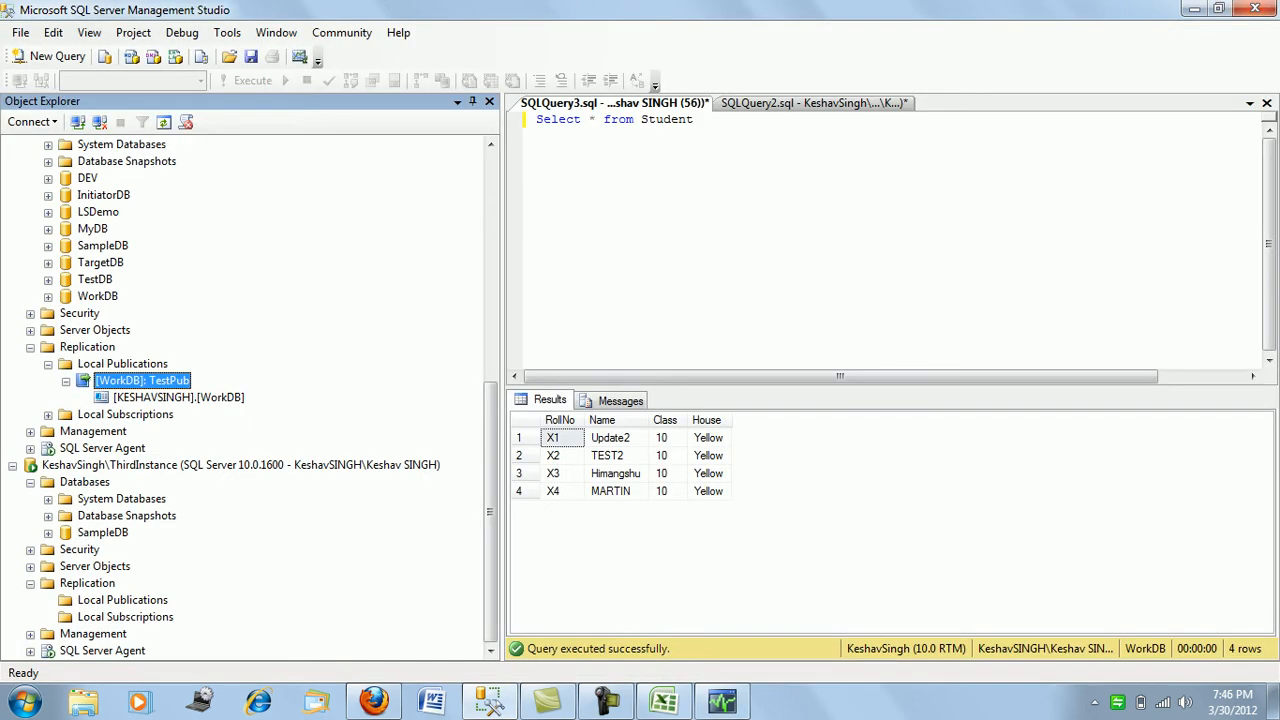
# - Change the publisher's update to House='Blue' and run it
pyautogui.click(606, 701)
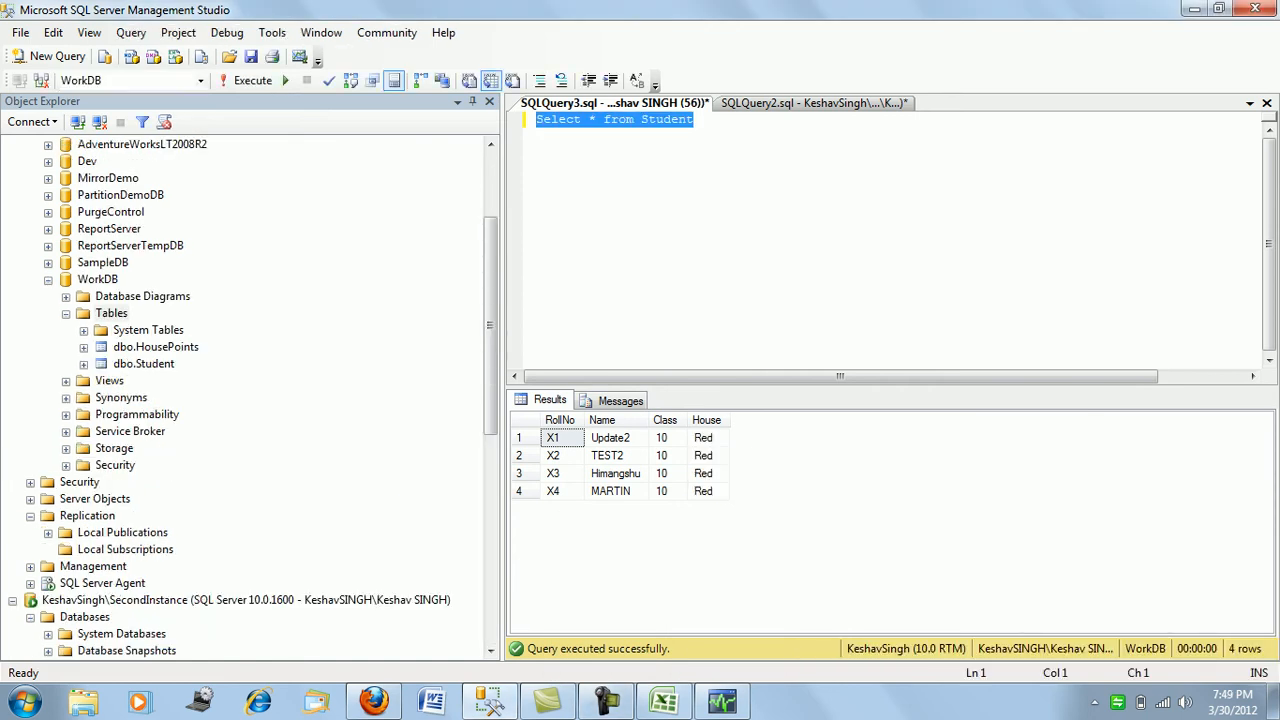
pyautogui.hotkey('ctrl', 'Tab')
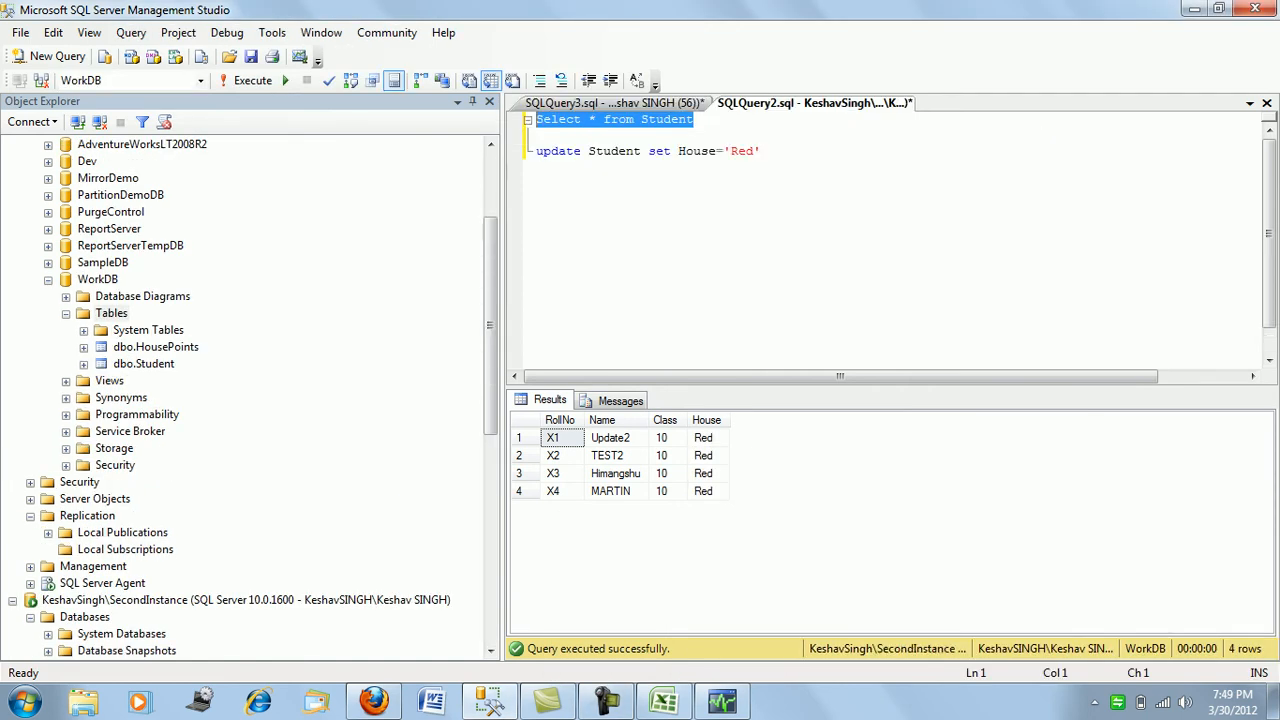
pyautogui.moveTo(490, 325); pyautogui.dragTo(490, 489)
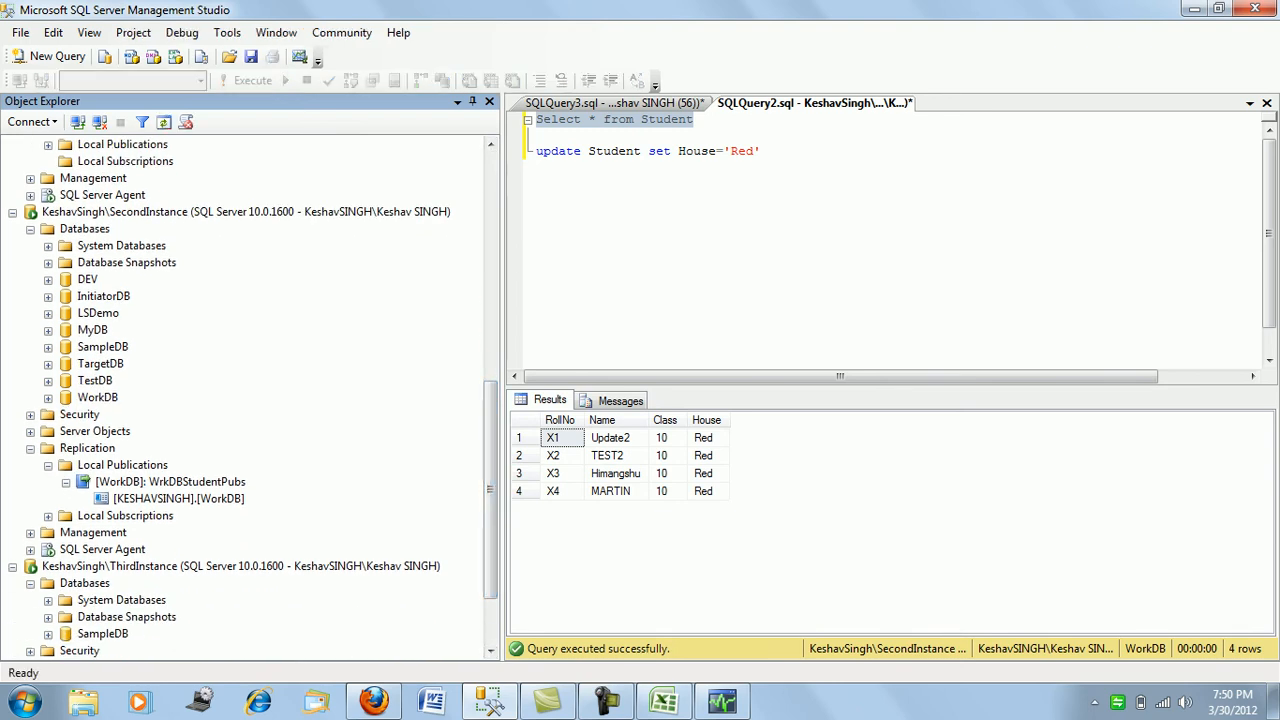
pyautogui.moveTo(490, 489); pyautogui.dragTo(490, 325)
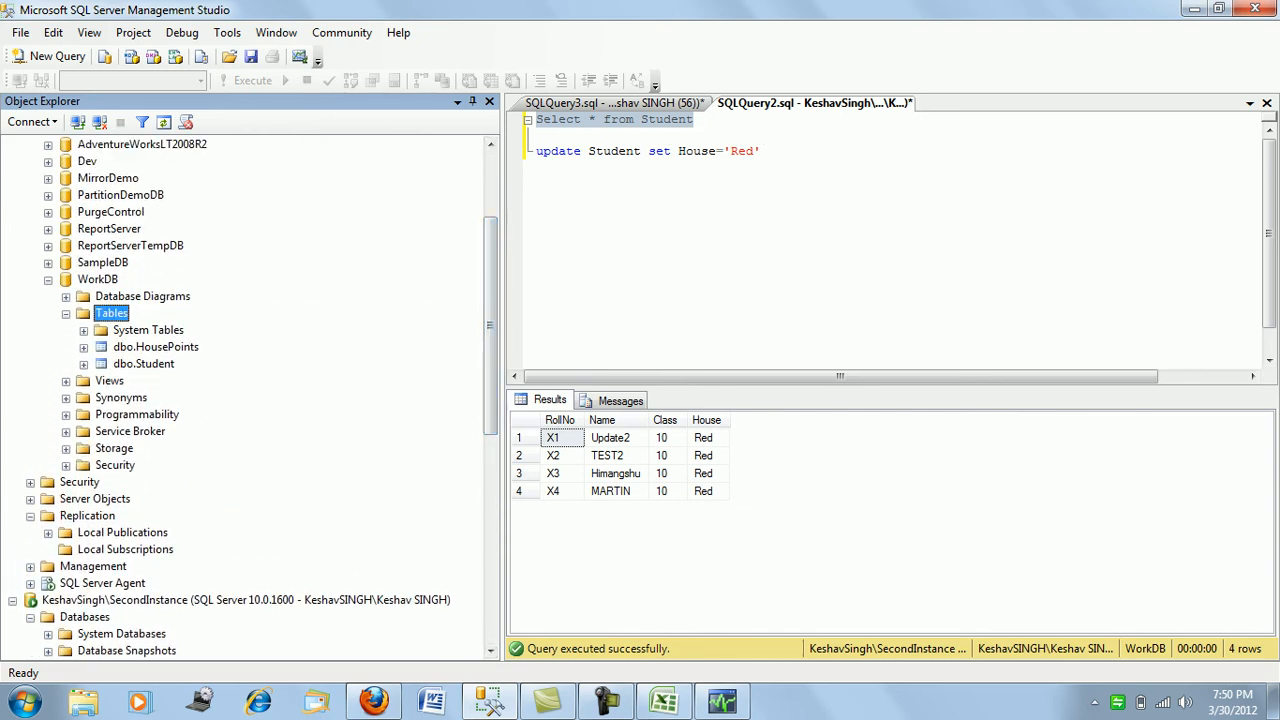
pyautogui.doubleClick(748, 151)
pyautogui.write('Blue')
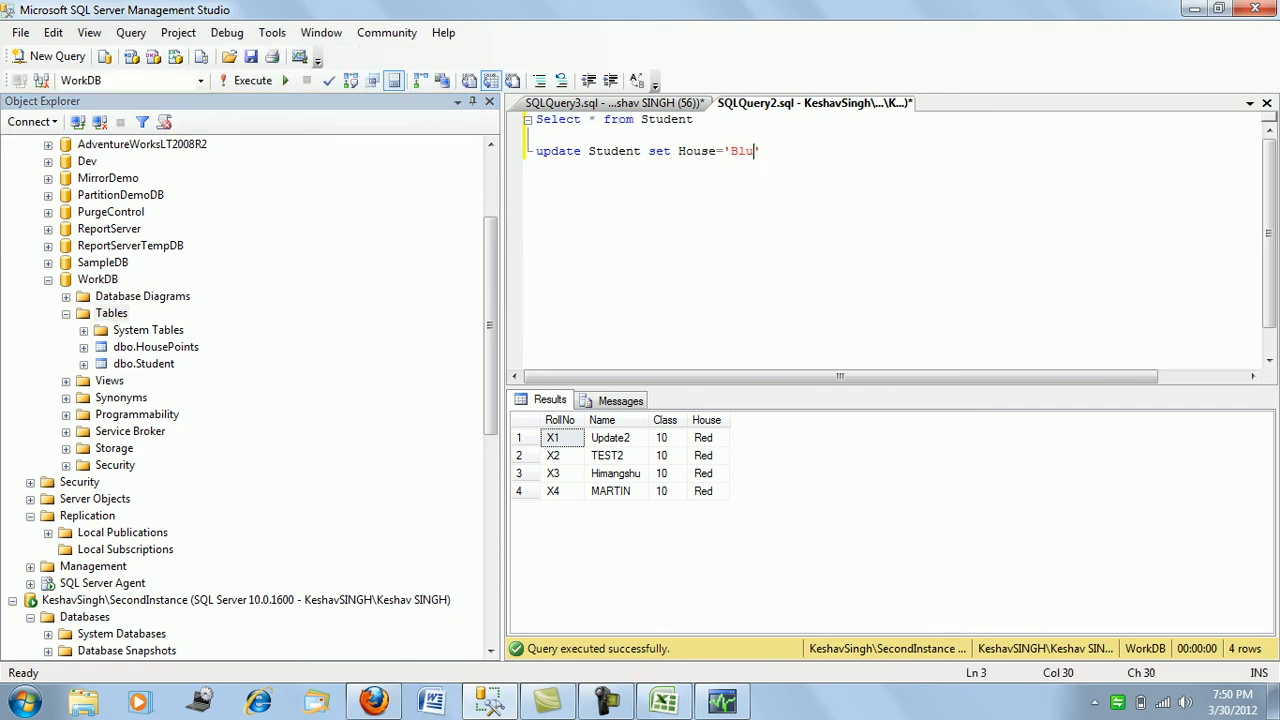
pyautogui.hotkey('shift', 'Home')
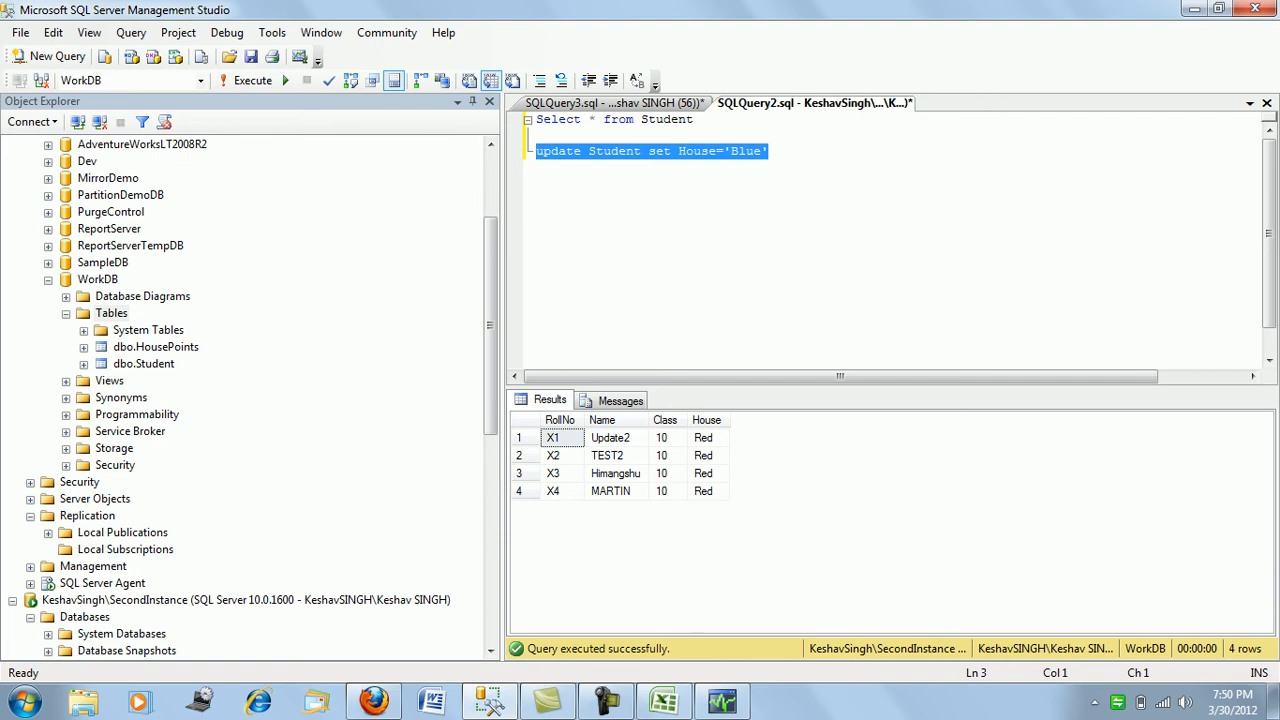
pyautogui.press('F5')
# - Rerun Select * from Student to confirm all four rows read Blue
pyautogui.click(695, 119)
pyautogui.hotkey('shift', 'Home')
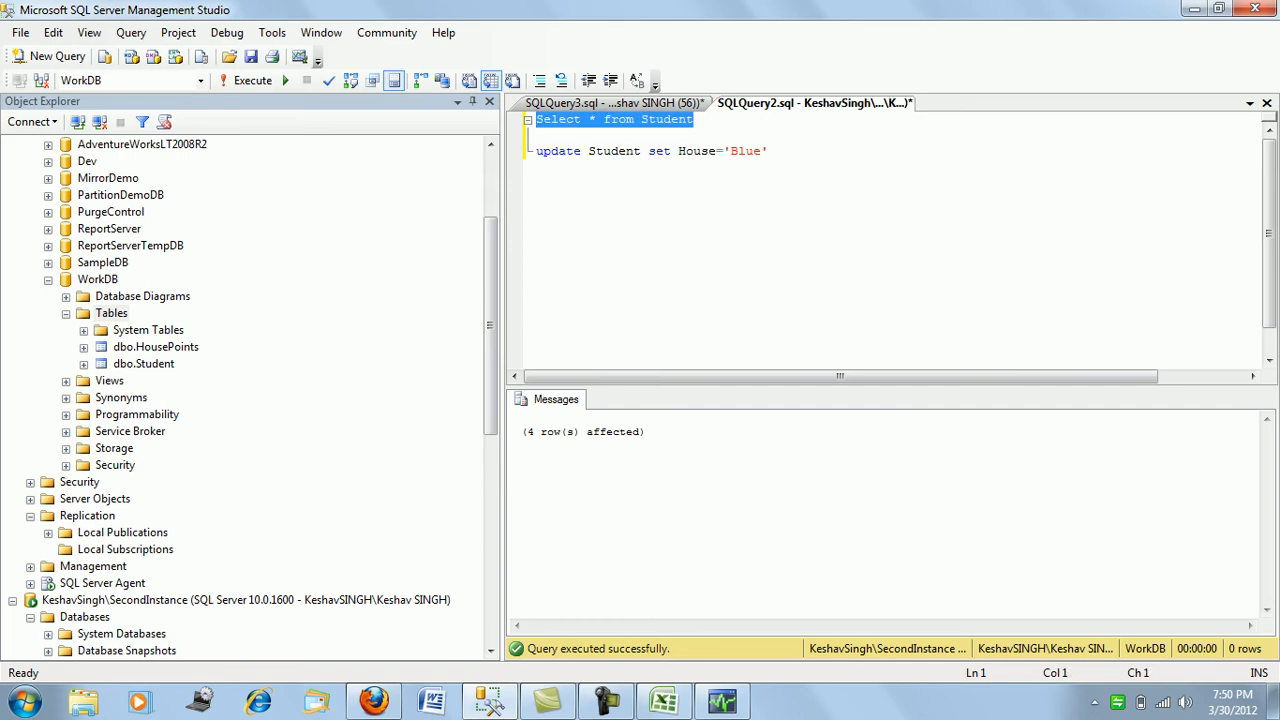
pyautogui.press('F5')
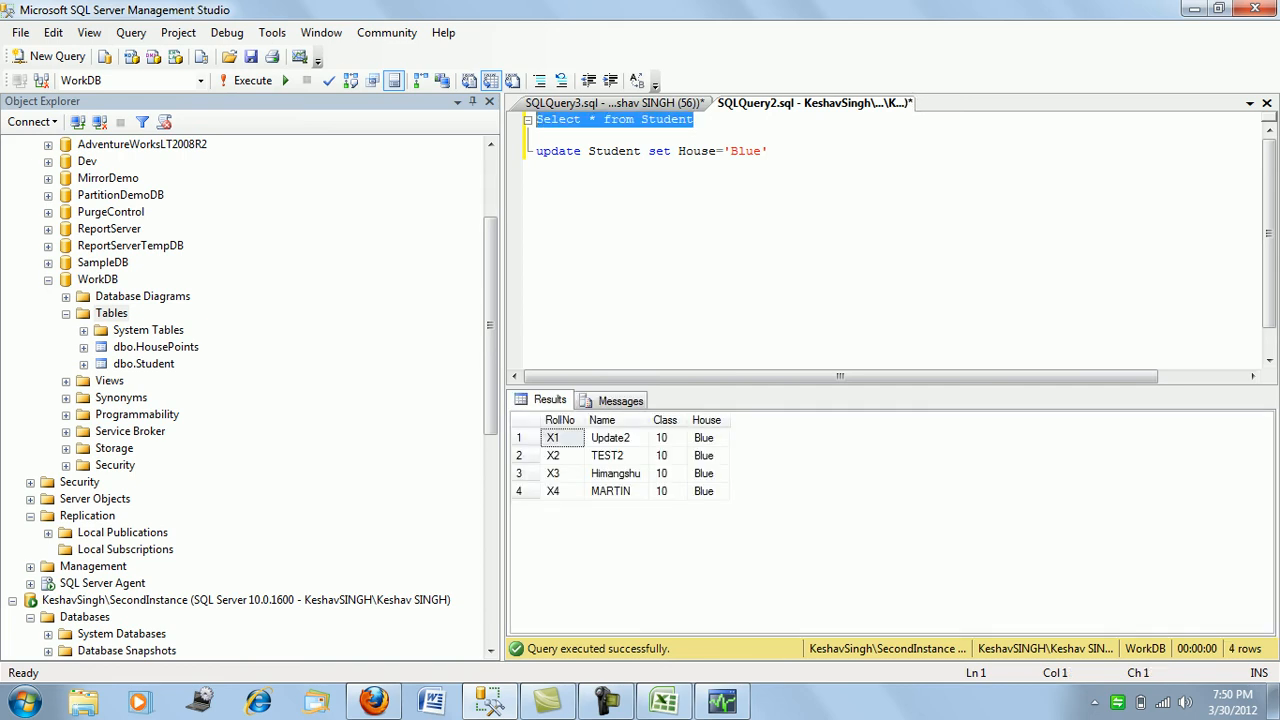
pyautogui.hotkey('ctrl', 'Tab')
# - Rerun the subscriber's select, then change the publisher's update to House='Green' and run it
pyautogui.press('F5')
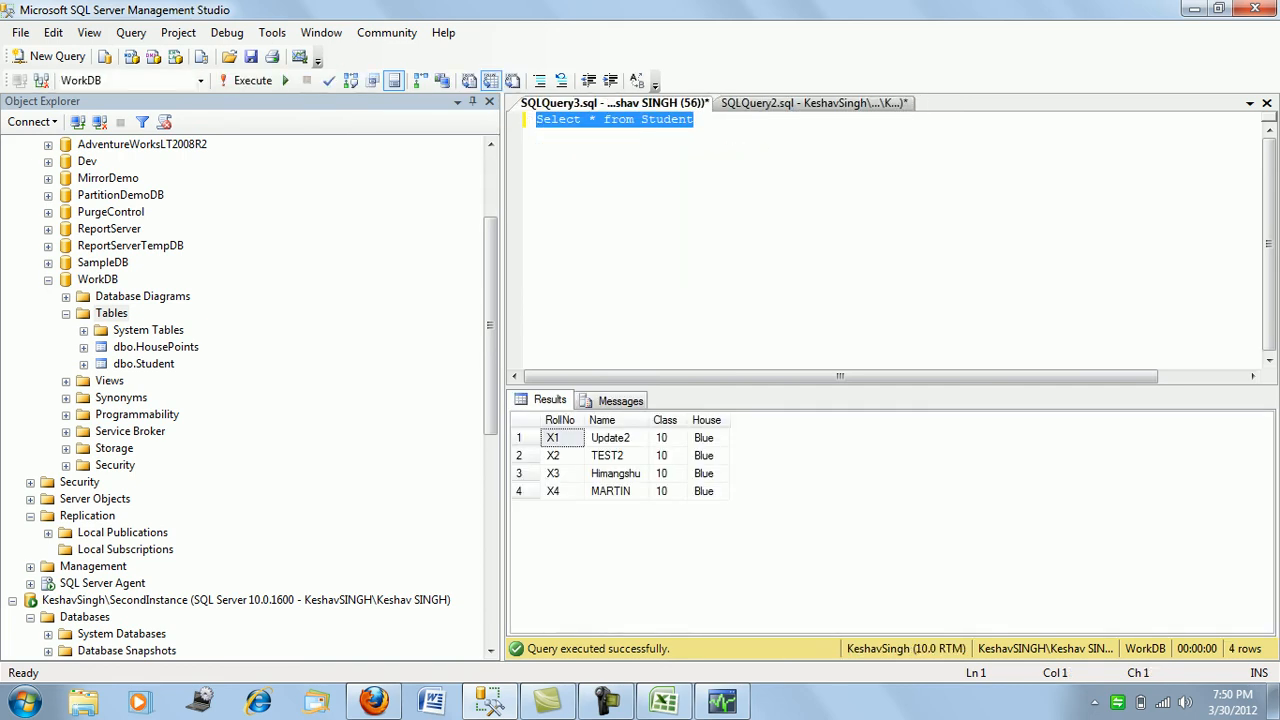
pyautogui.press('F5')
pyautogui.hotkey('ctrl', 'Tab')
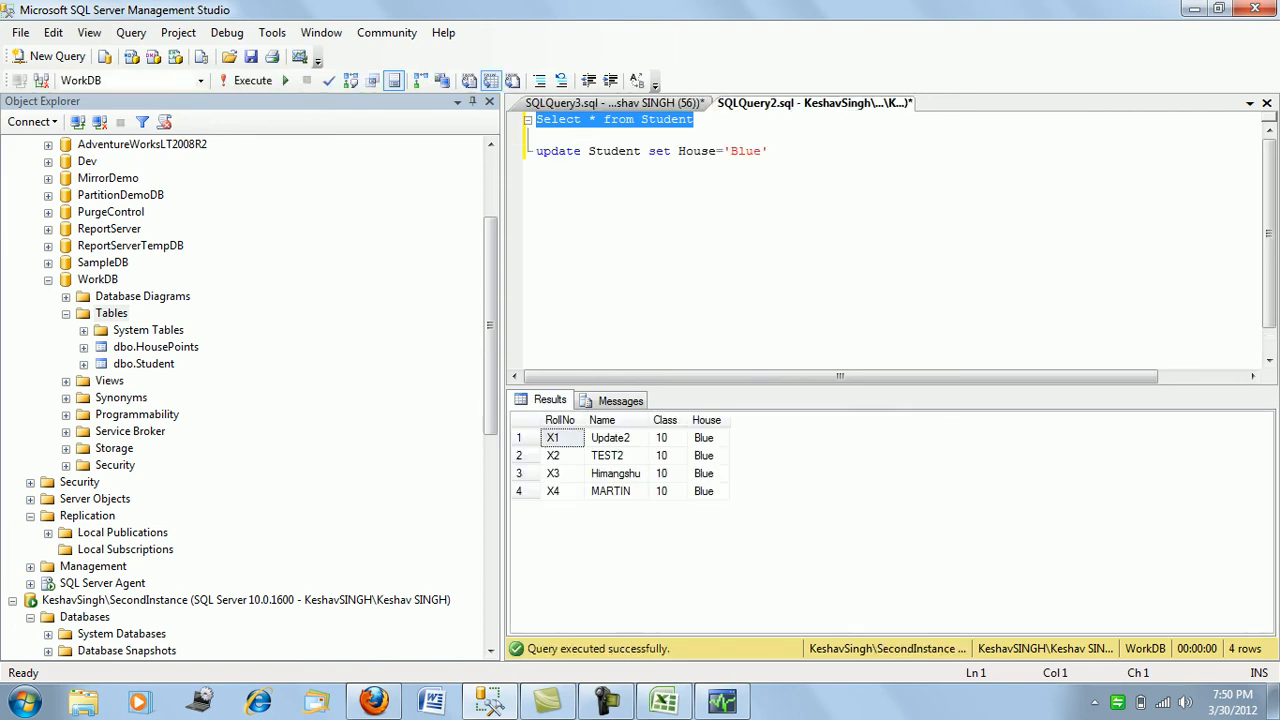
pyautogui.doubleClick(746, 151)
pyautogui.write('Green')
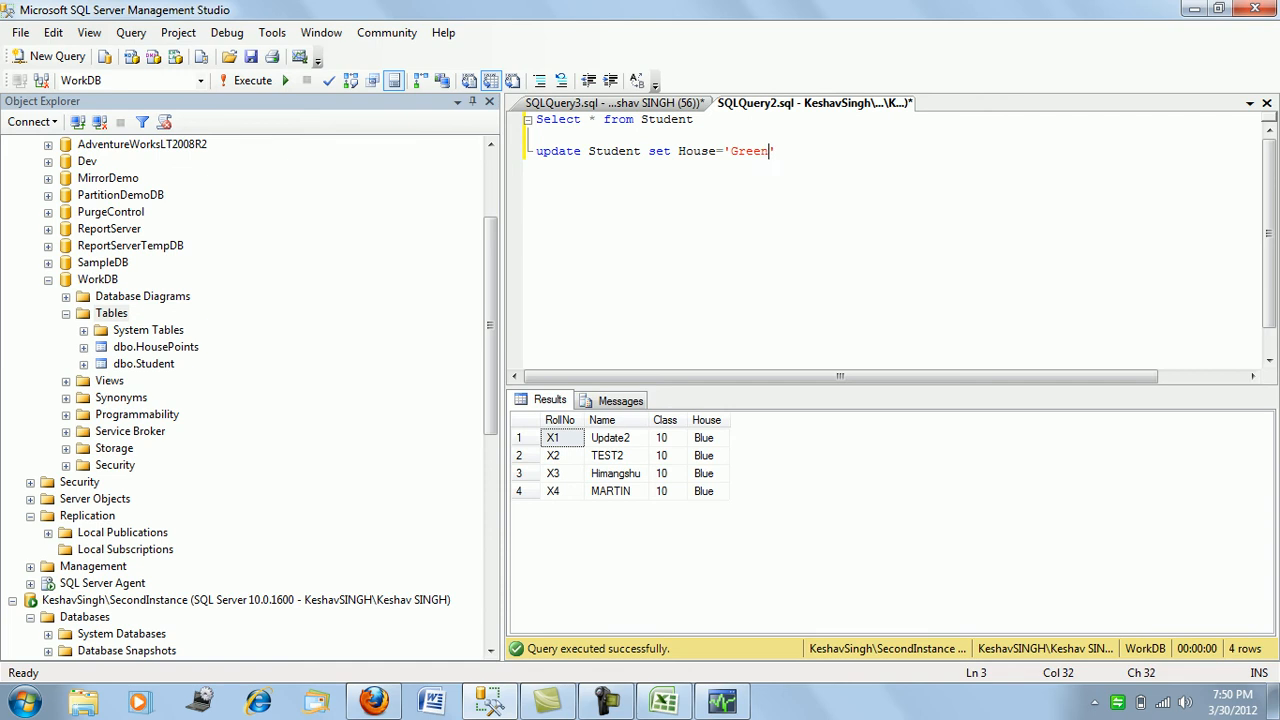
pyautogui.press('End')
pyautogui.hotkey('shift', 'Home')
pyautogui.press('F5')
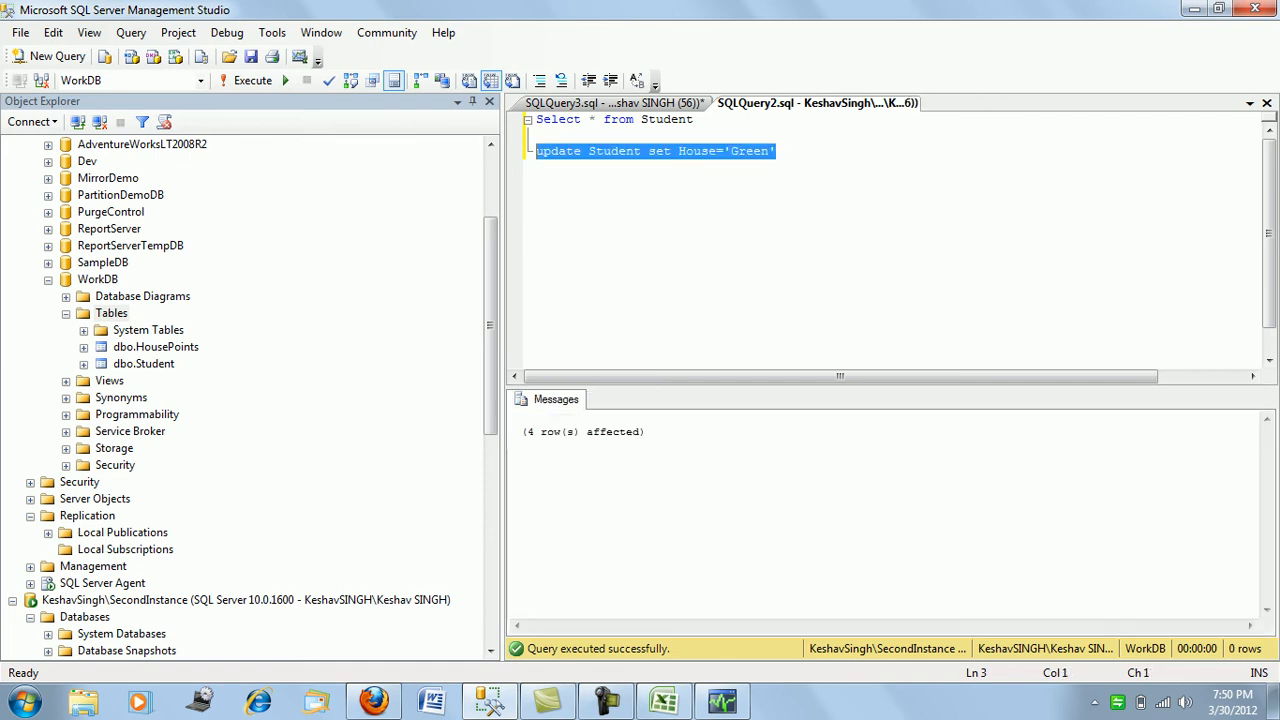
# - Rerun the Student select on publisher and subscriber, both now showing Green
pyautogui.click(696, 119)
pyautogui.hotkey('shift', 'Home')
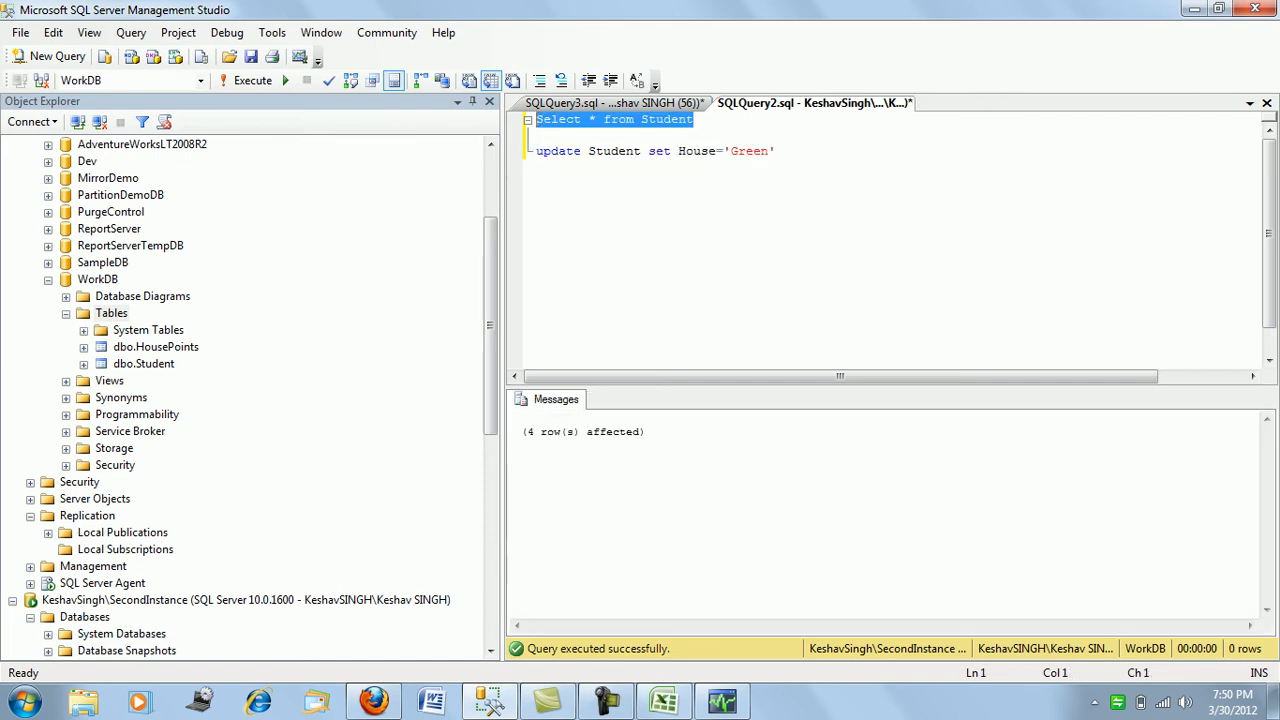
pyautogui.press('F5')
pyautogui.hotkey('ctrl', 'Tab')
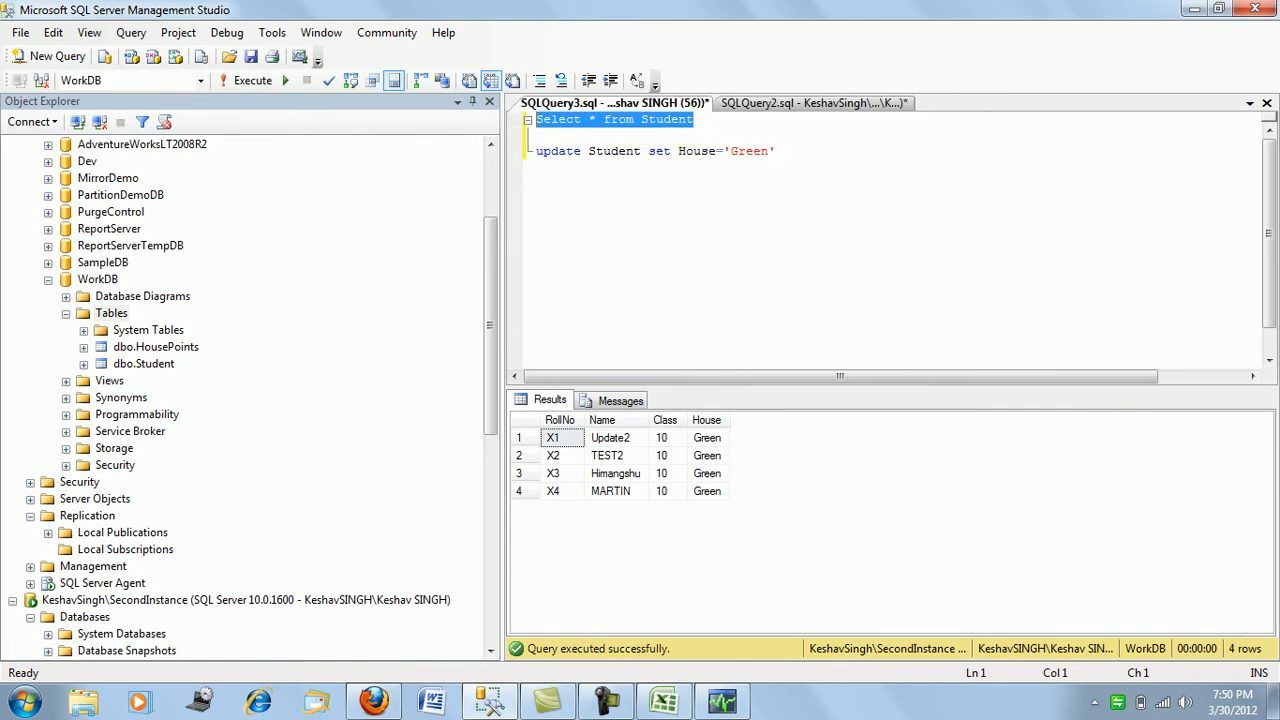
pyautogui.press('F5')
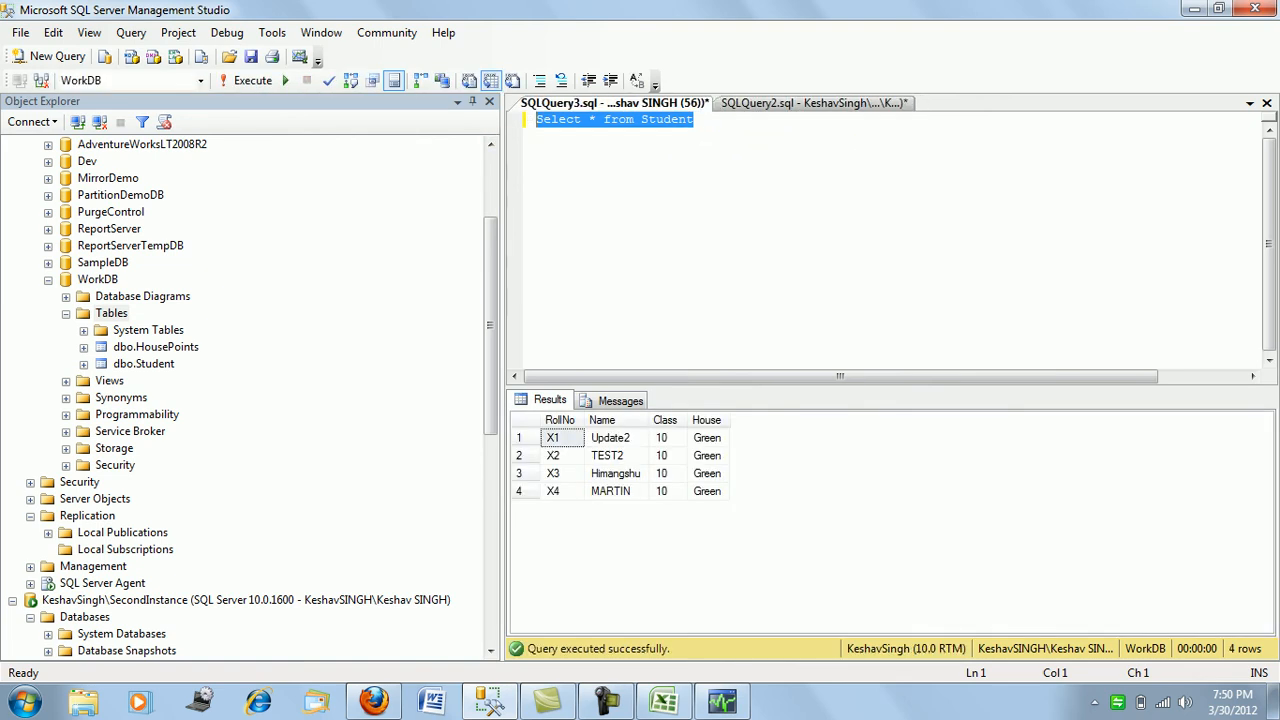
pyautogui.moveTo(490, 325); pyautogui.dragTo(490, 262)
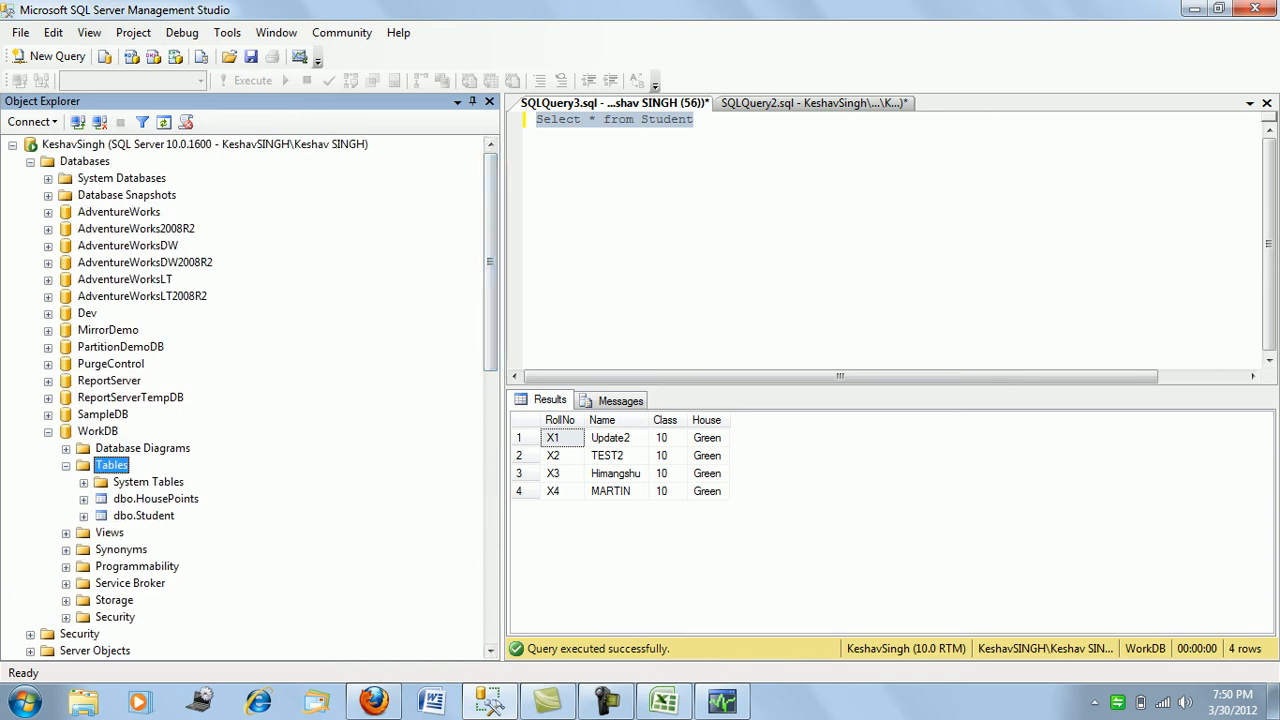
# - Collapse Object Explorer nodes and open Back Up for the second instance's WorkDB
pyautogui.click(48, 432)
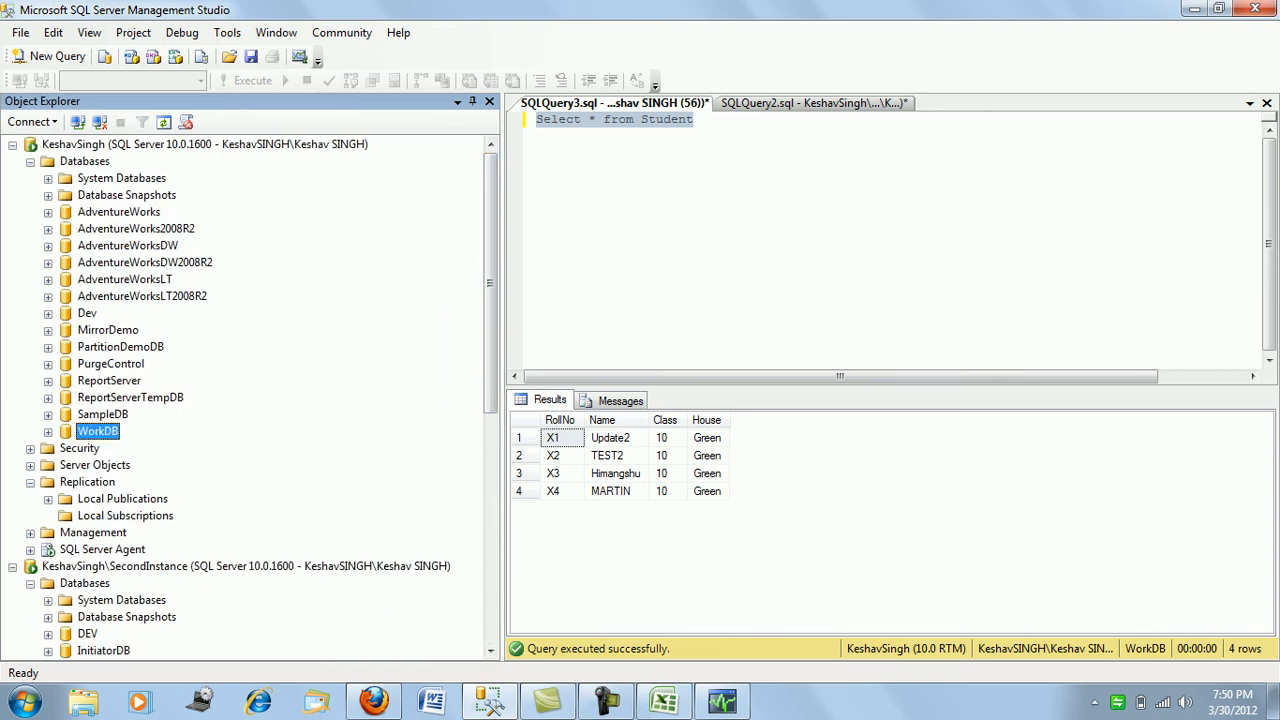
pyautogui.click(30, 162)
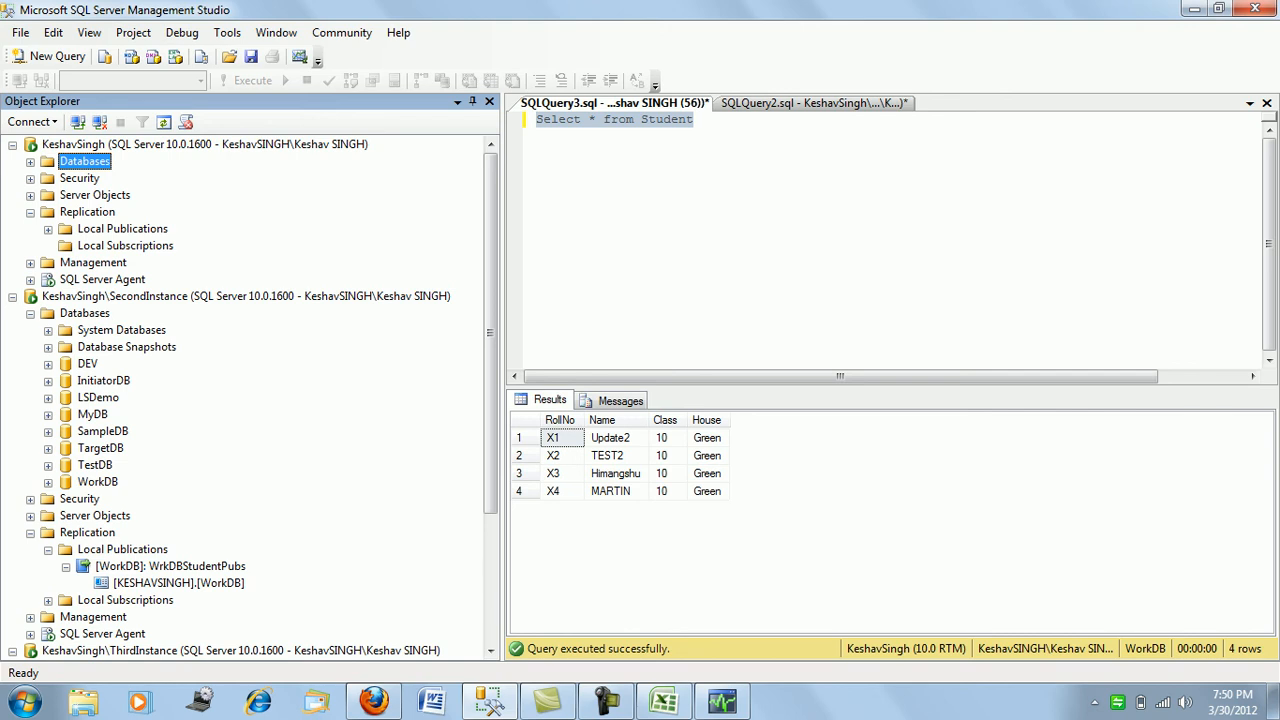
pyautogui.click(48, 550)
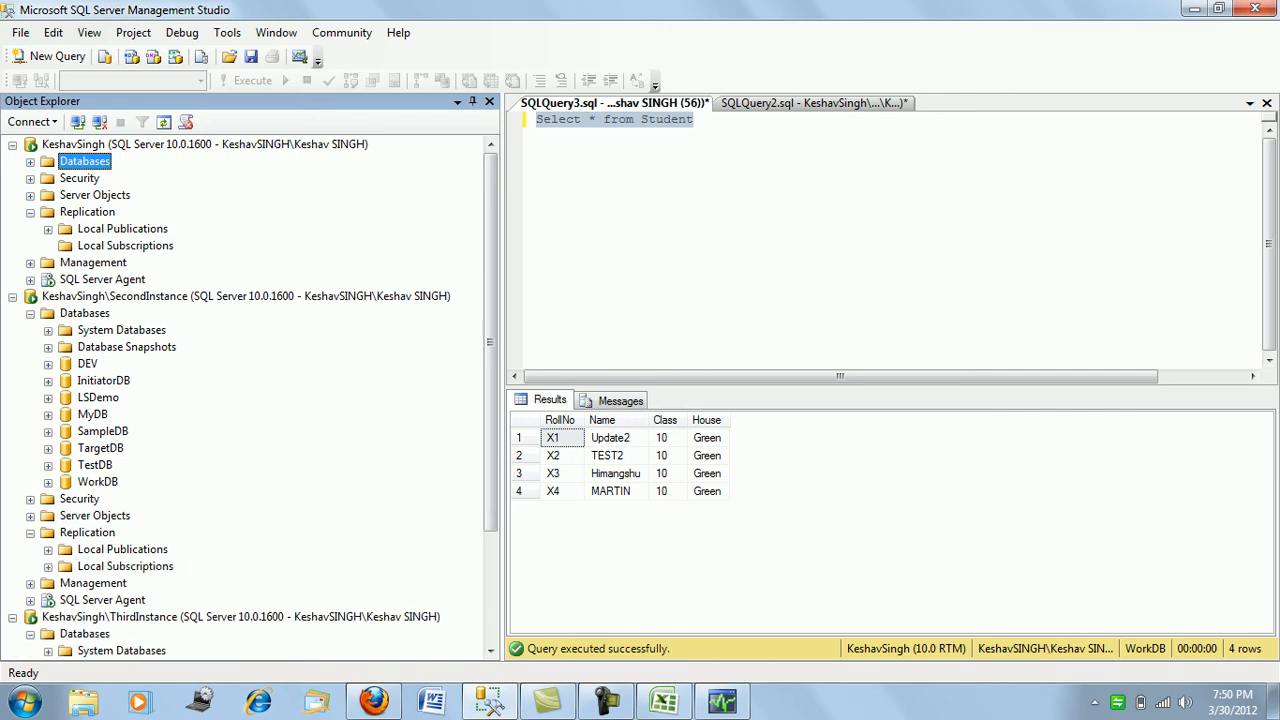
pyautogui.click(30, 533)
pyautogui.rightClick(104, 481)
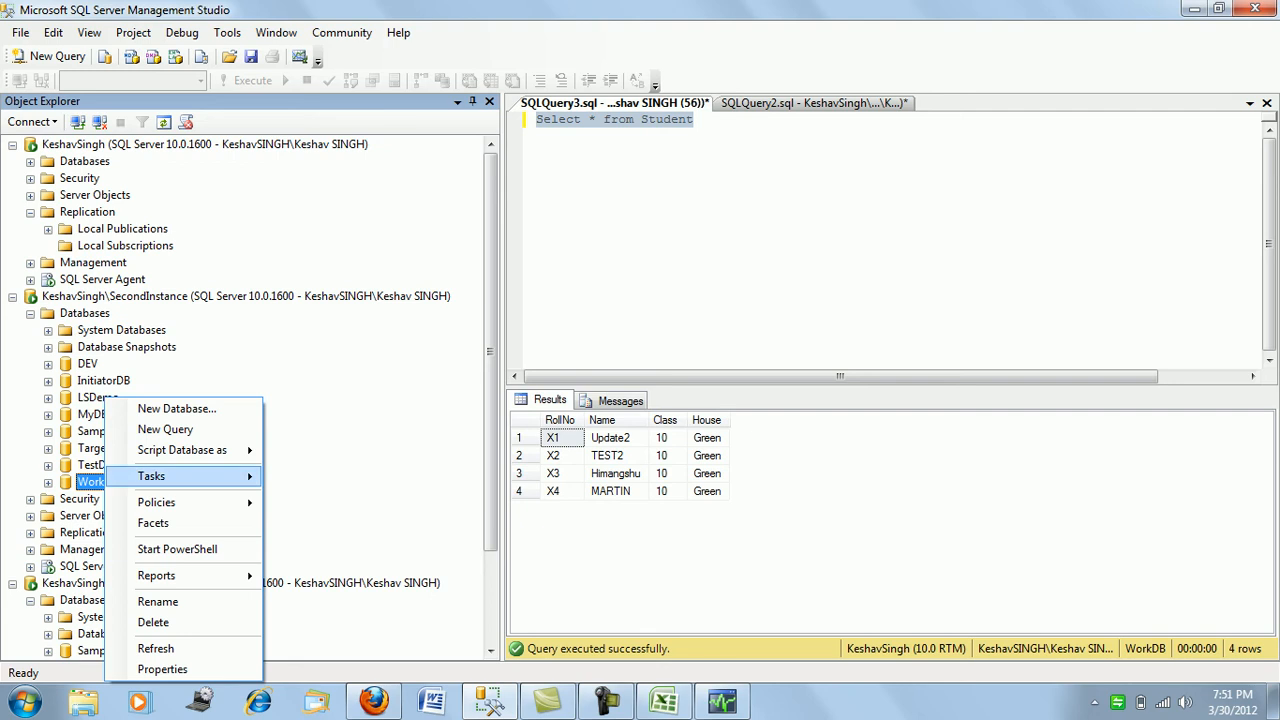
pyautogui.moveTo(180, 476)
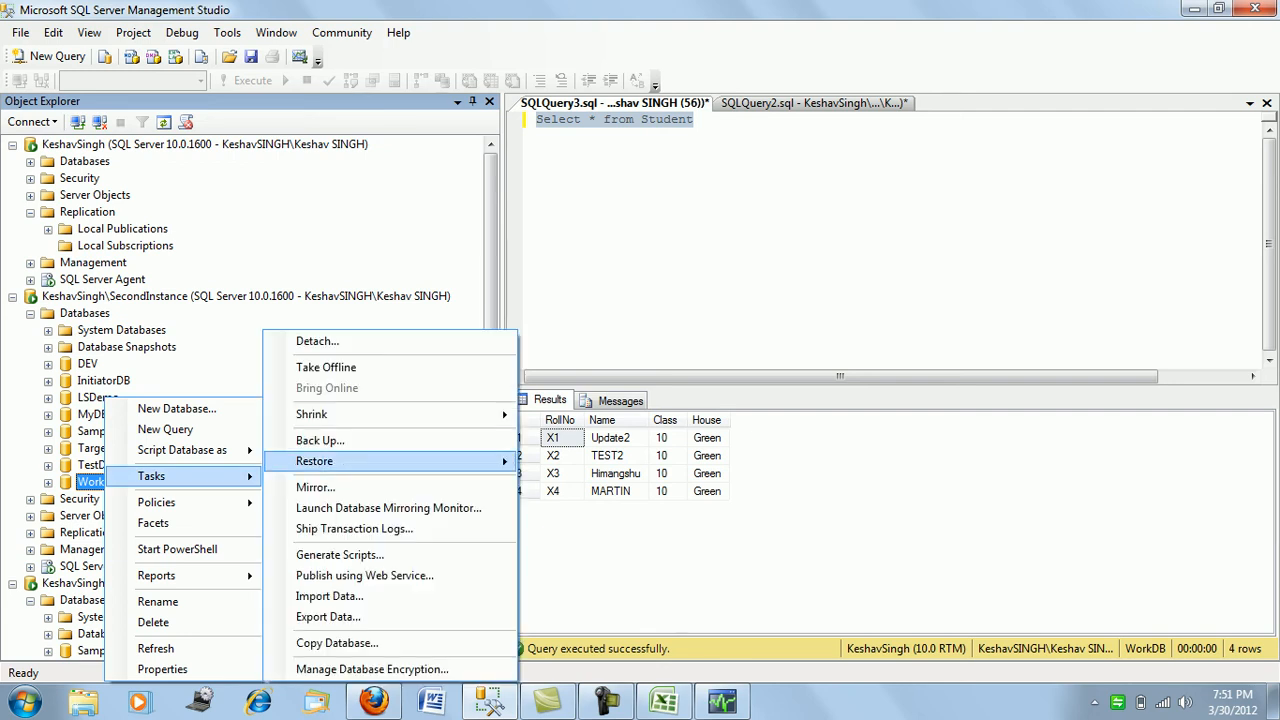
pyautogui.click(320, 440)
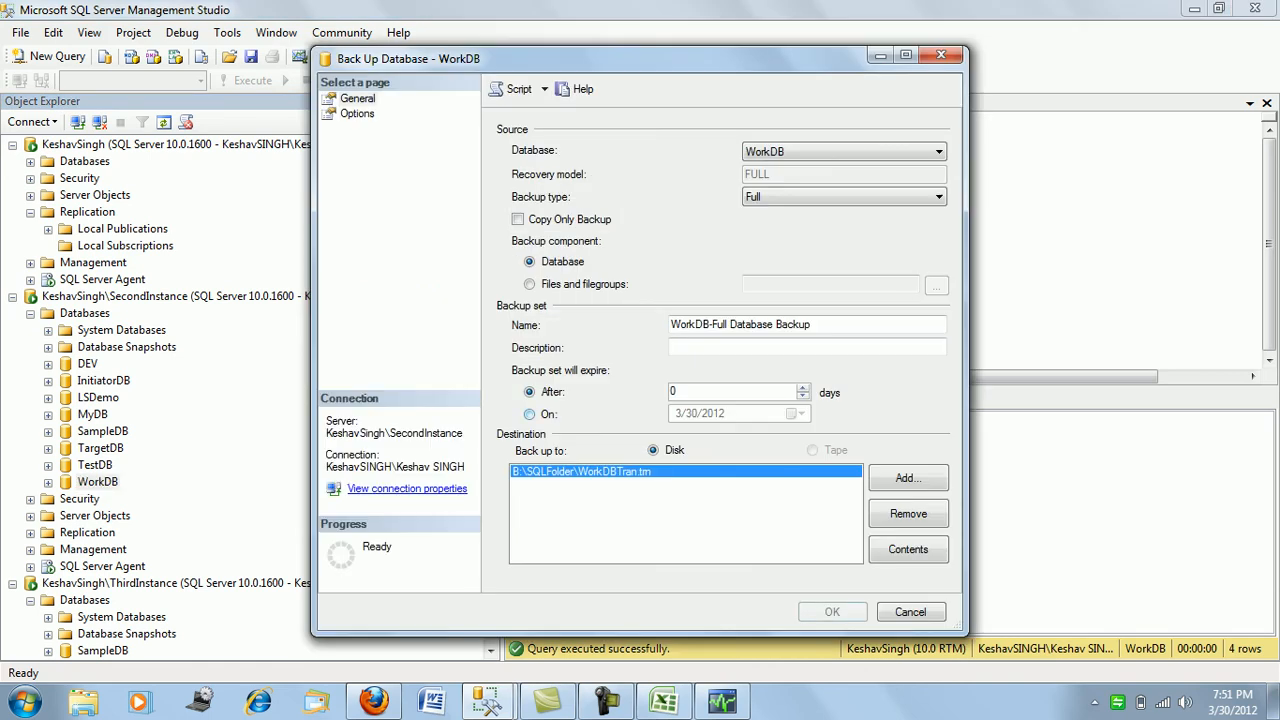
# - Replace the old destination, browsing to the B:\SQLFolder\BACKUP folder
pyautogui.click(908, 513)
pyautogui.click(908, 478)
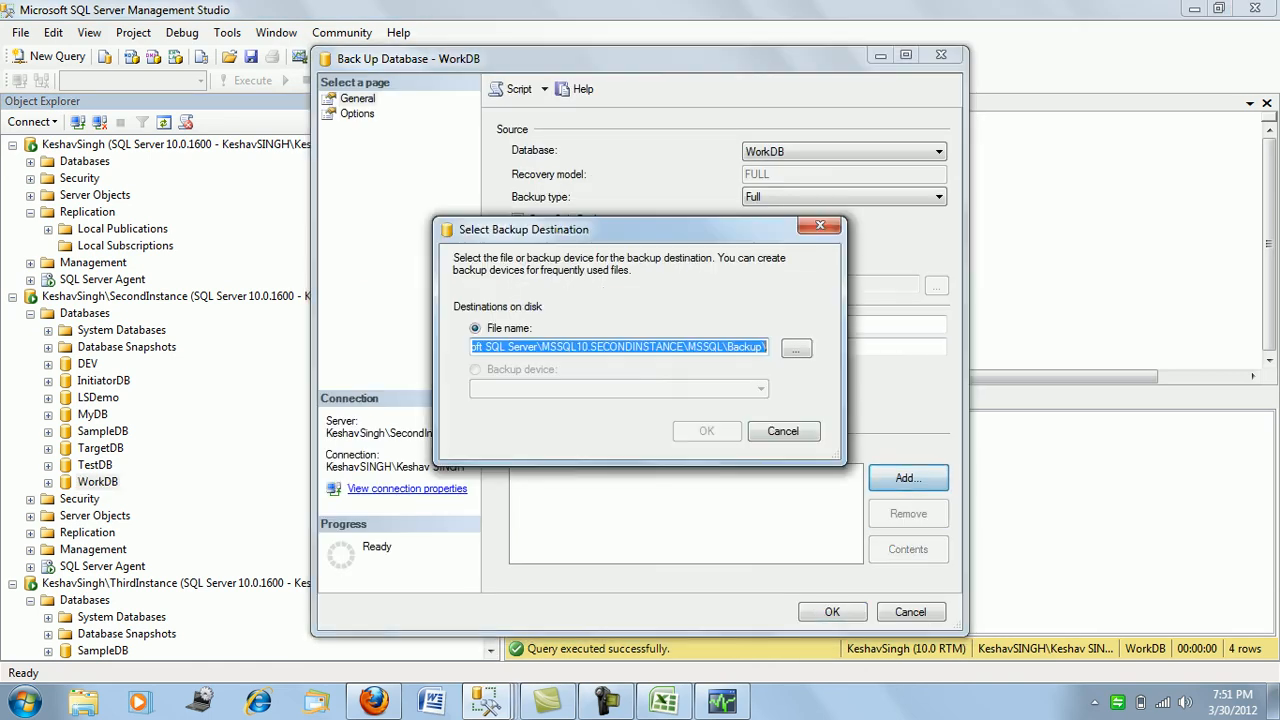
pyautogui.click(796, 349)
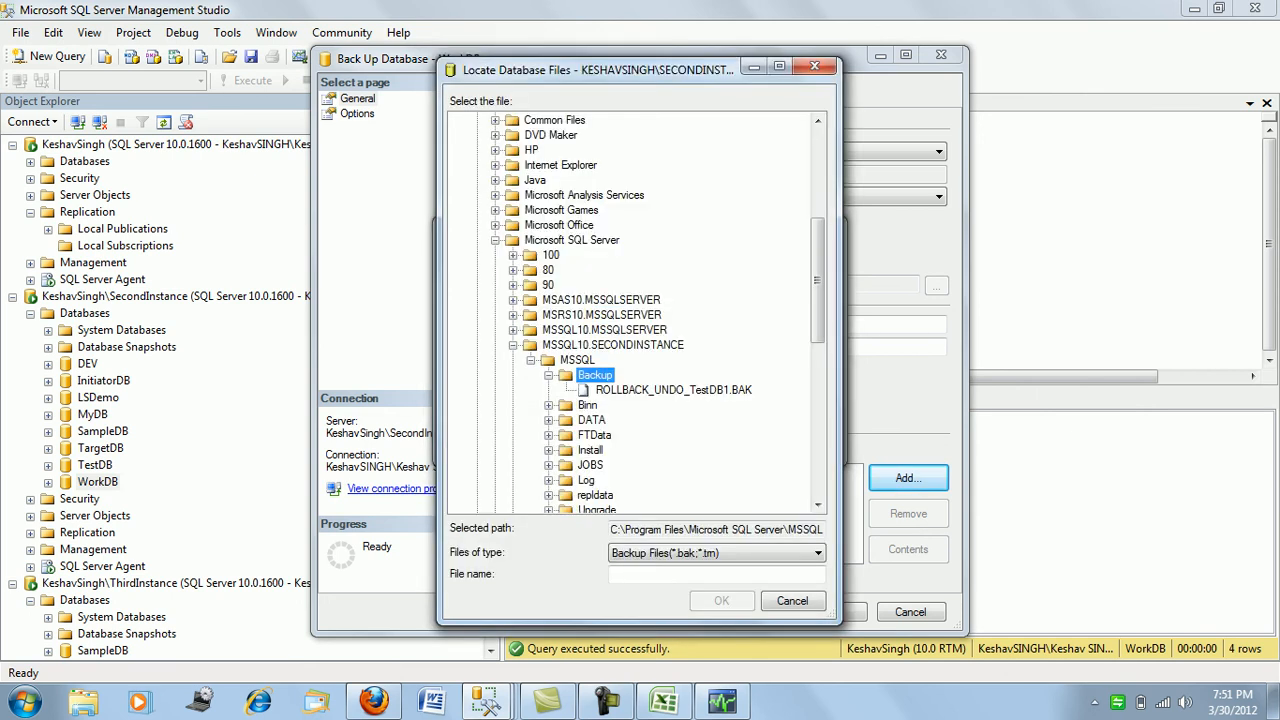
pyautogui.scroll(6, 635, 310)
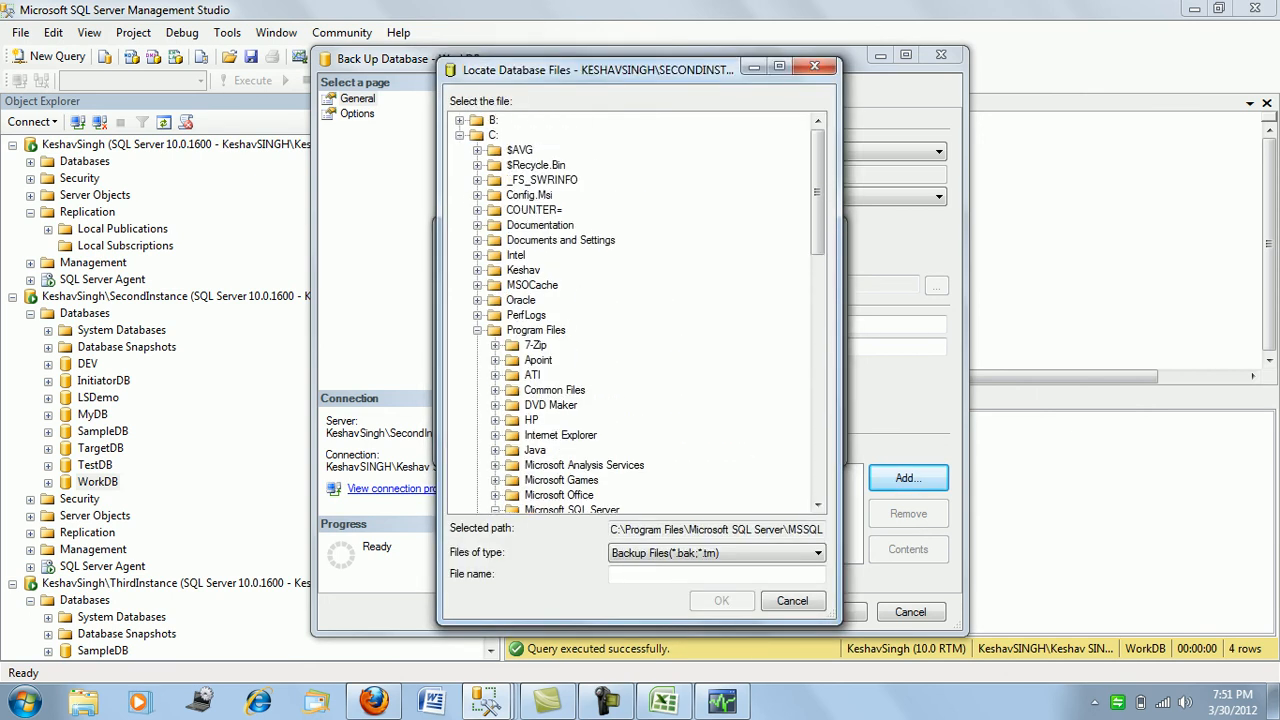
pyautogui.click(460, 135)
pyautogui.click(459, 120)
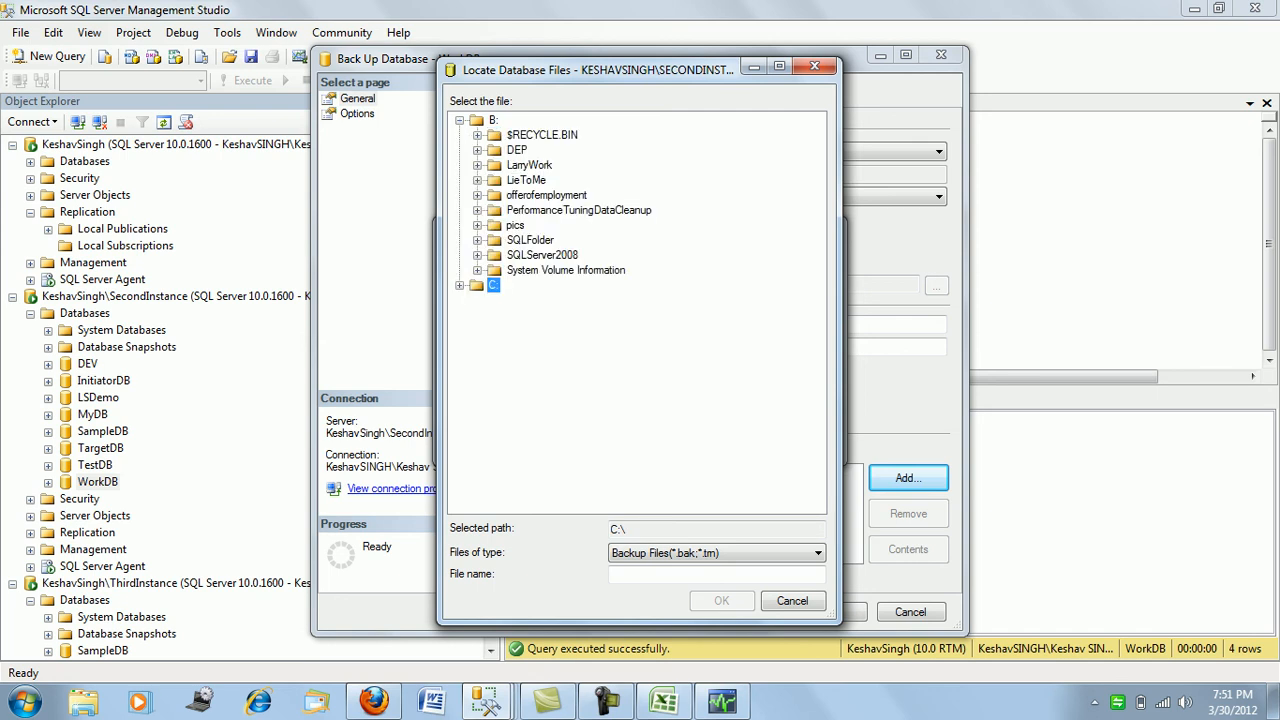
pyautogui.click(530, 240)
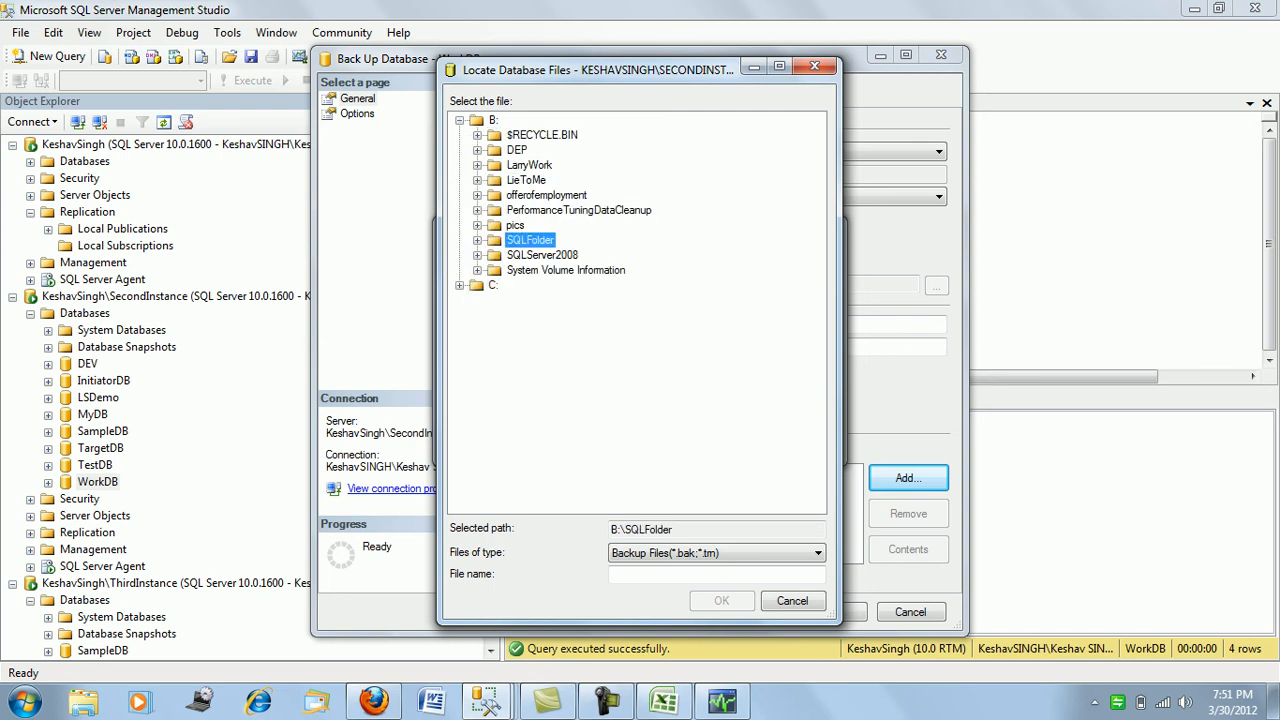
pyautogui.click(477, 240)
pyautogui.click(544, 255)
# - Name the file FullBackup.BAK and run the full backup of WorkDB
pyautogui.click(716, 575)
pyautogui.write('FullBa')
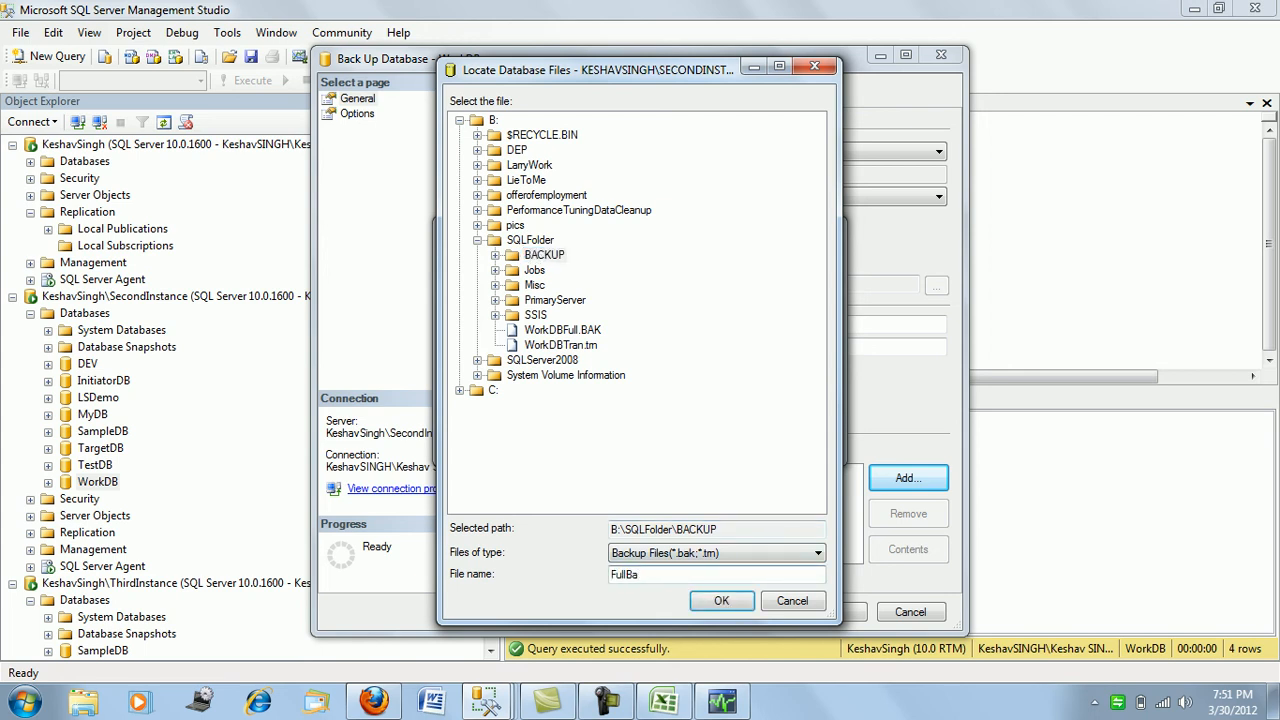
pyautogui.write('ckup.BAK')
pyautogui.press('Return')
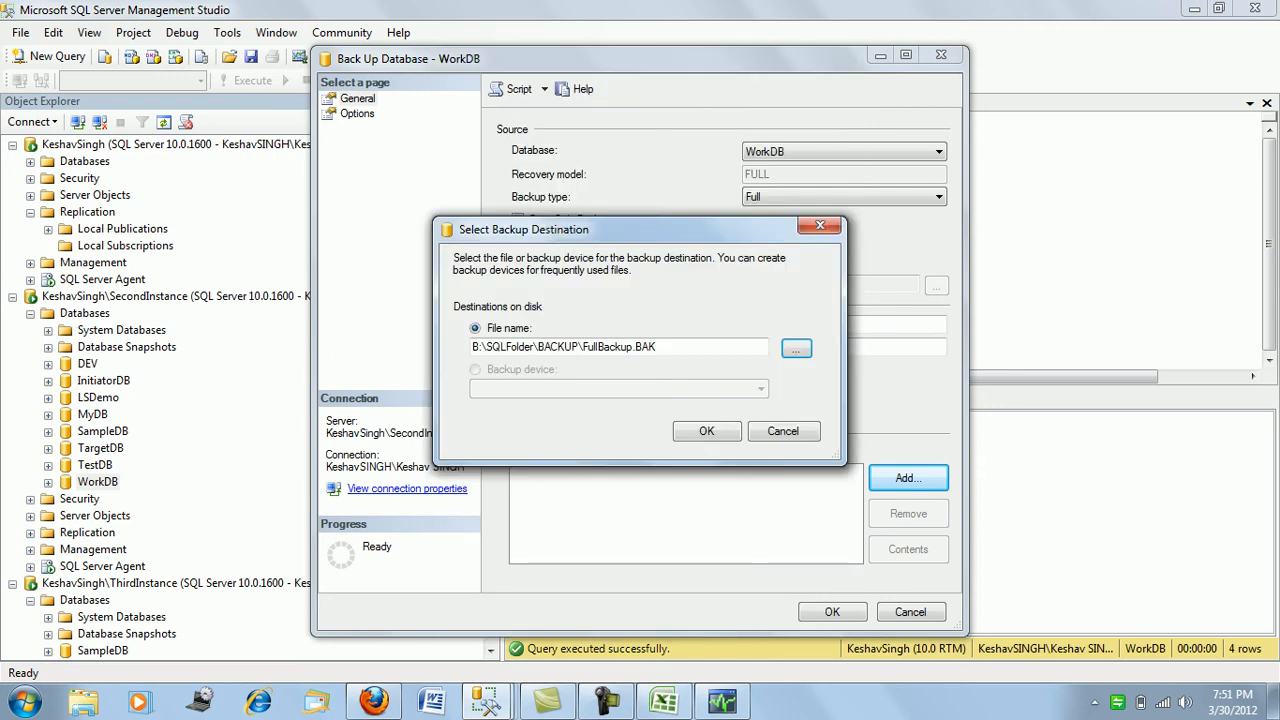
pyautogui.press('Return')
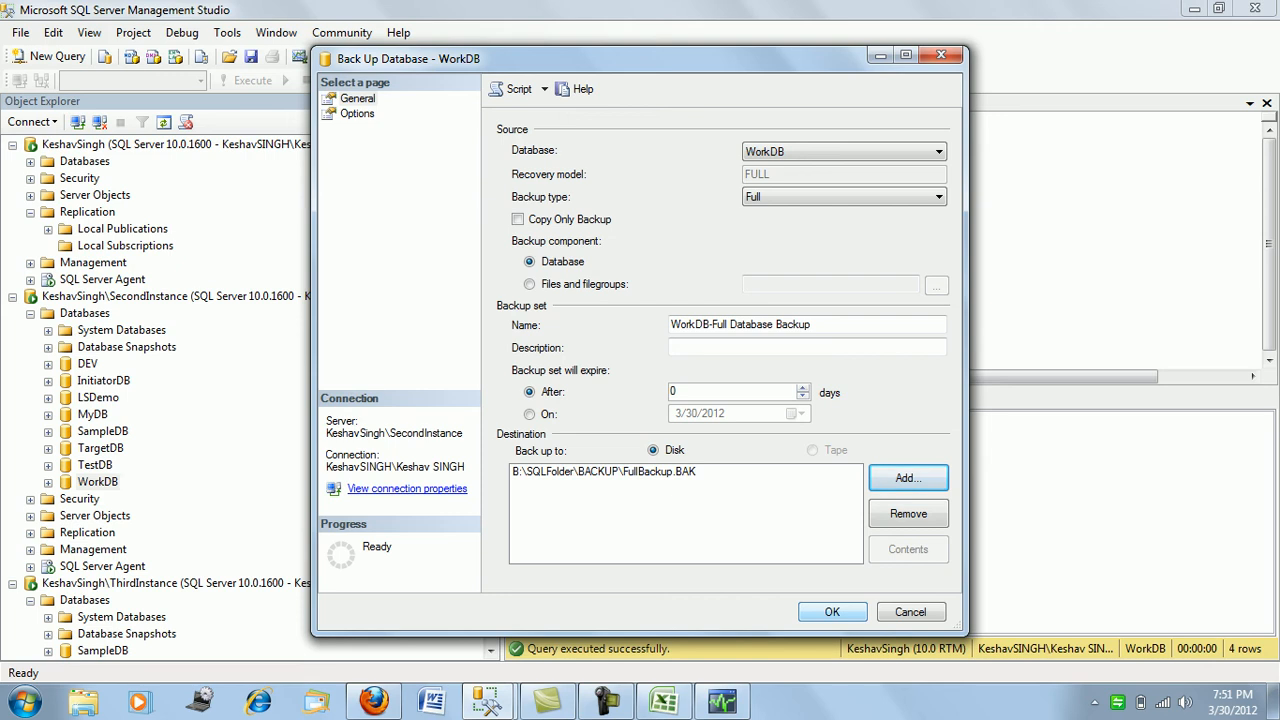
pyautogui.press('Return')
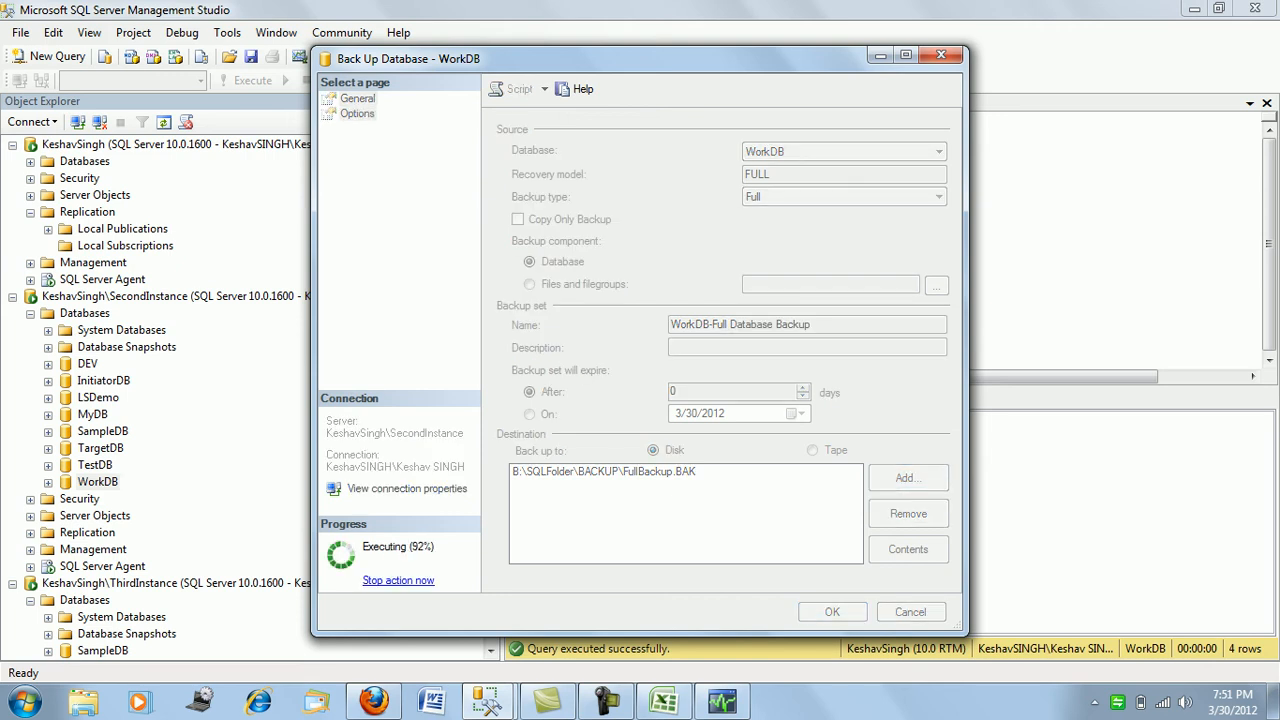
pyautogui.press('Return')
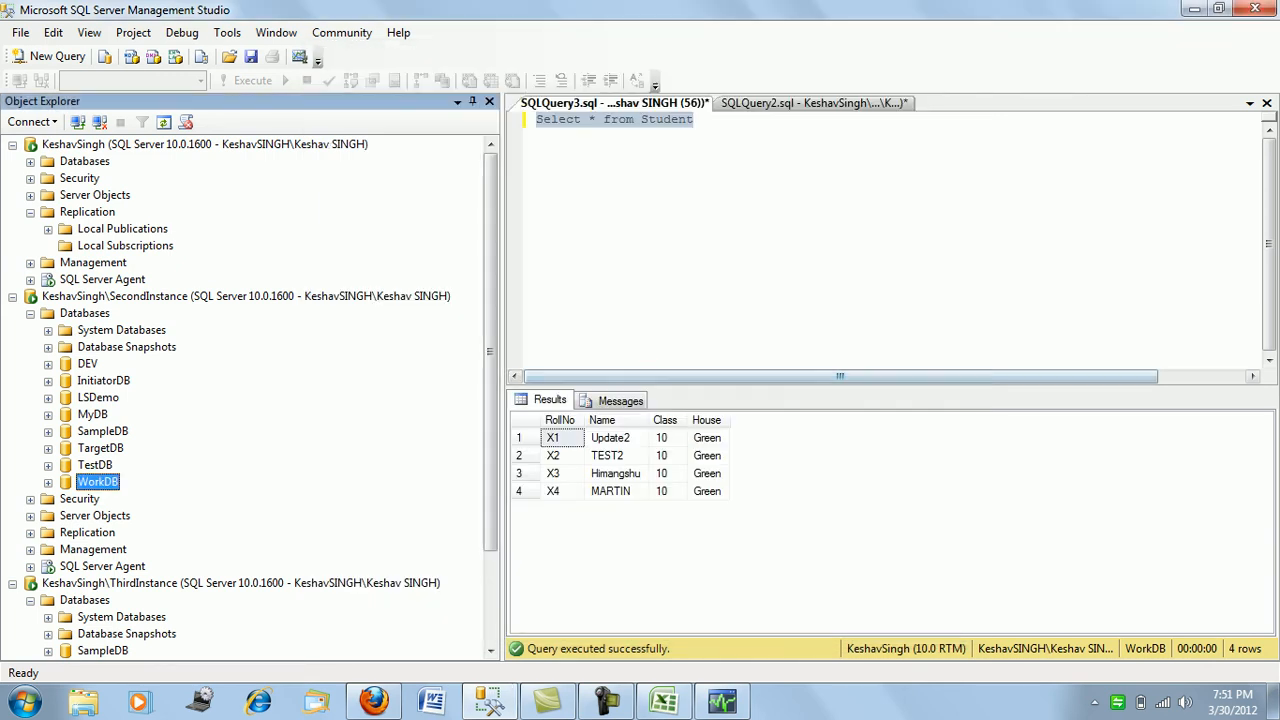
# - Open Back Up for WorkDB with backup type set to Transaction Log
pyautogui.rightClick(108, 481)
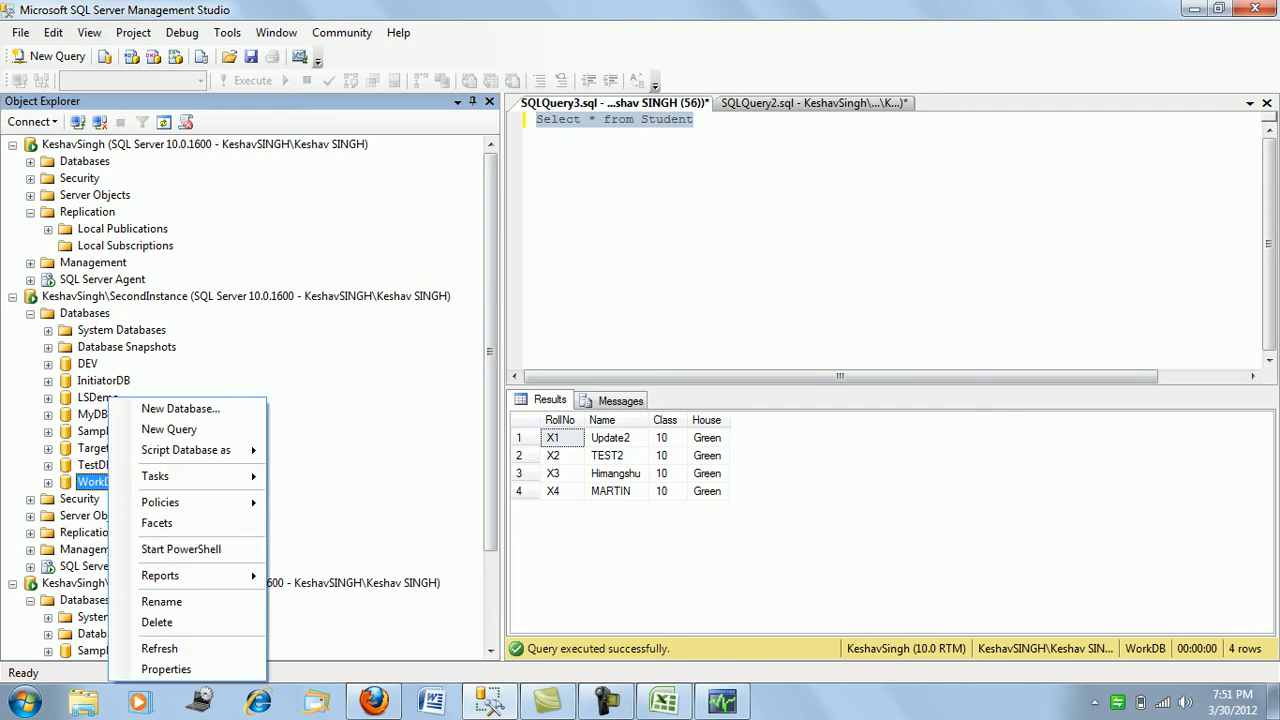
pyautogui.moveTo(156, 477)
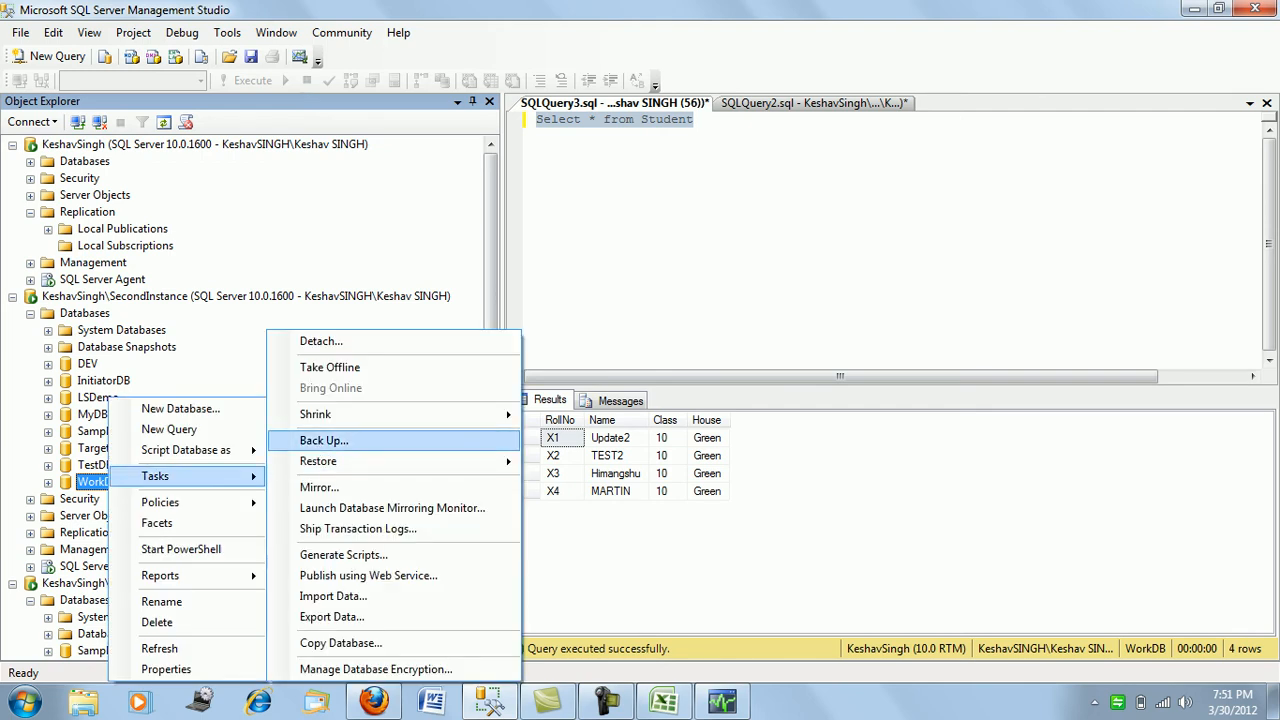
pyautogui.click(323, 440)
pyautogui.click(938, 197)
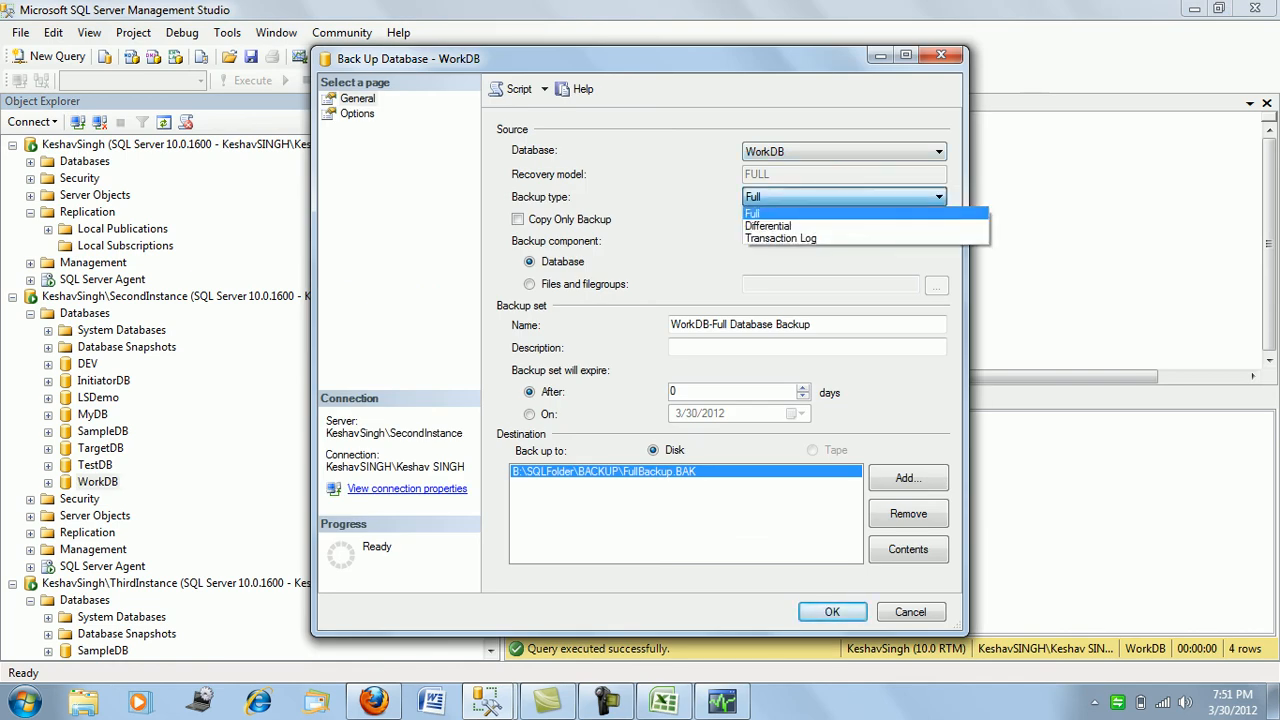
pyautogui.click(850, 238)
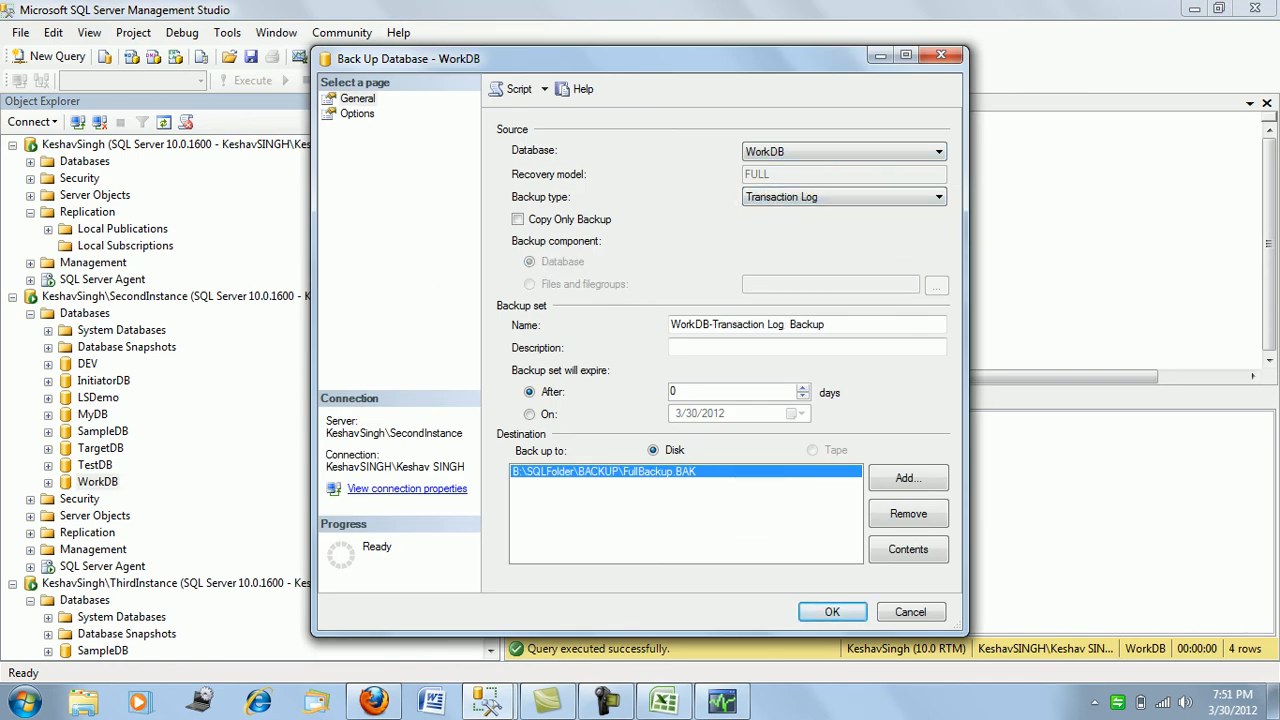
# - Remove the FullBackup.BAK destination and browse to B:\SQLFolder\BACKUP for a new one
pyautogui.click(908, 513)
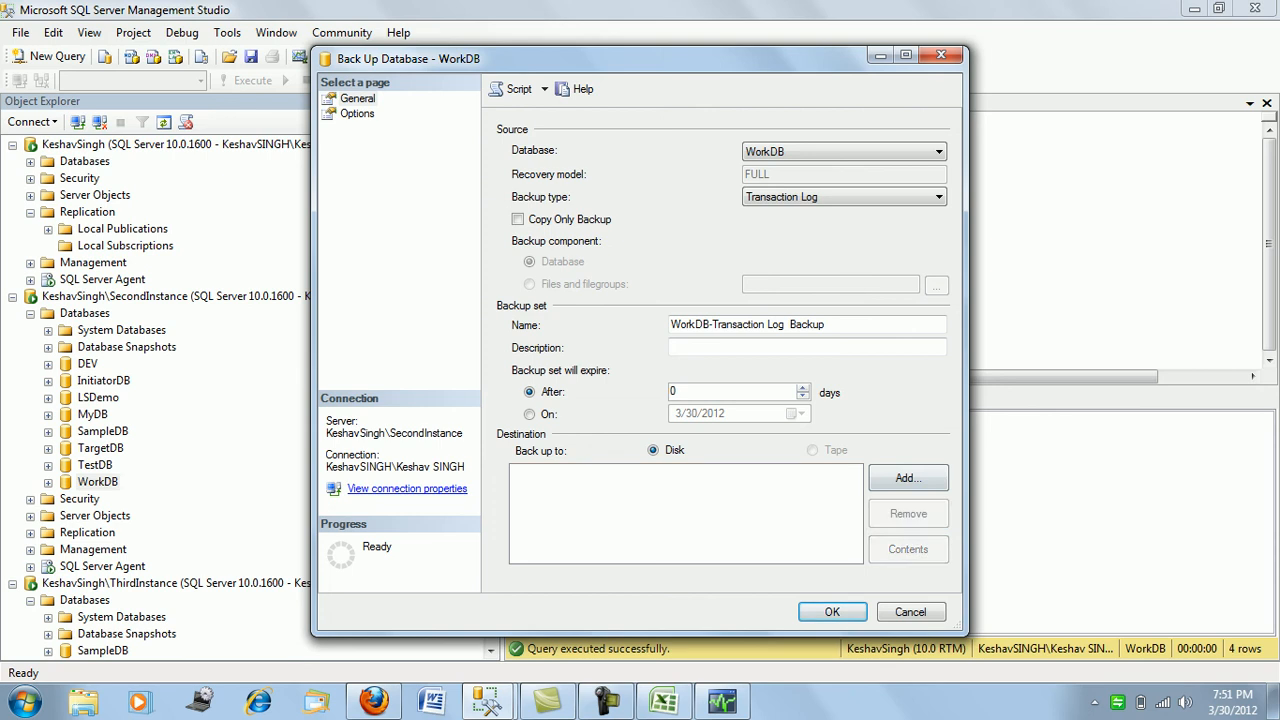
pyautogui.click(908, 478)
pyautogui.click(796, 347)
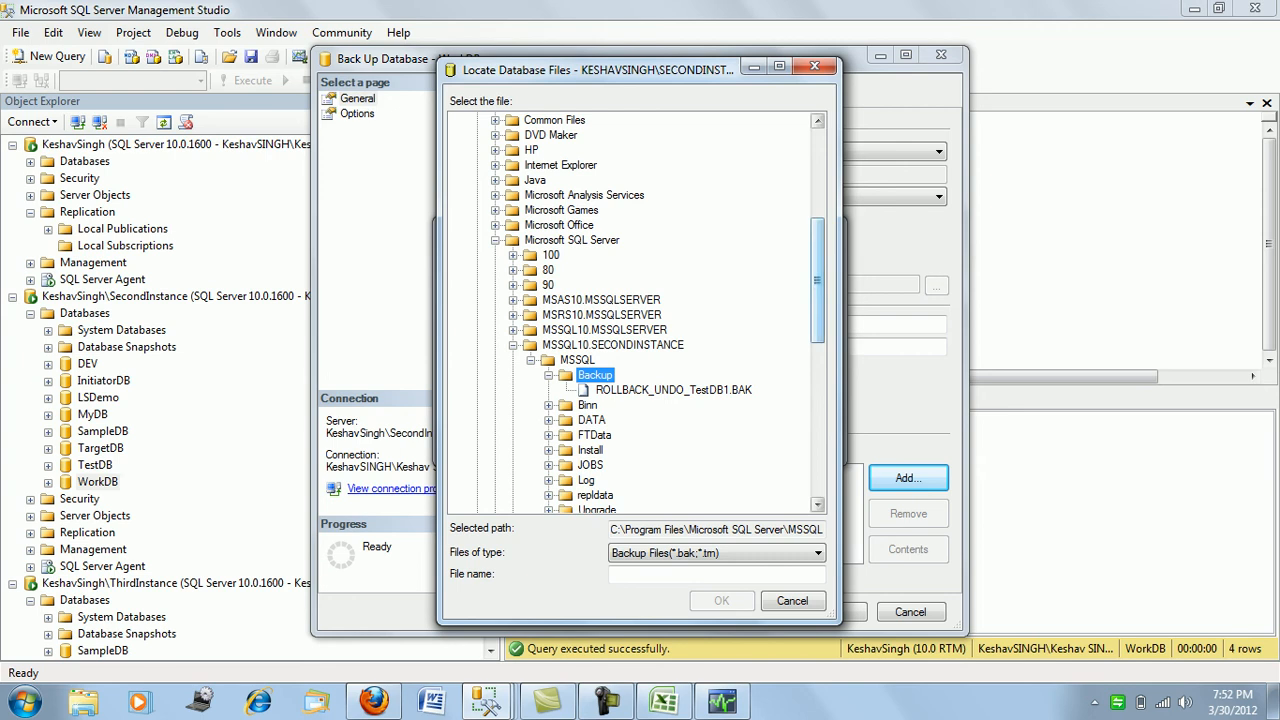
pyautogui.scroll(6, 635, 310)
pyautogui.click(460, 135)
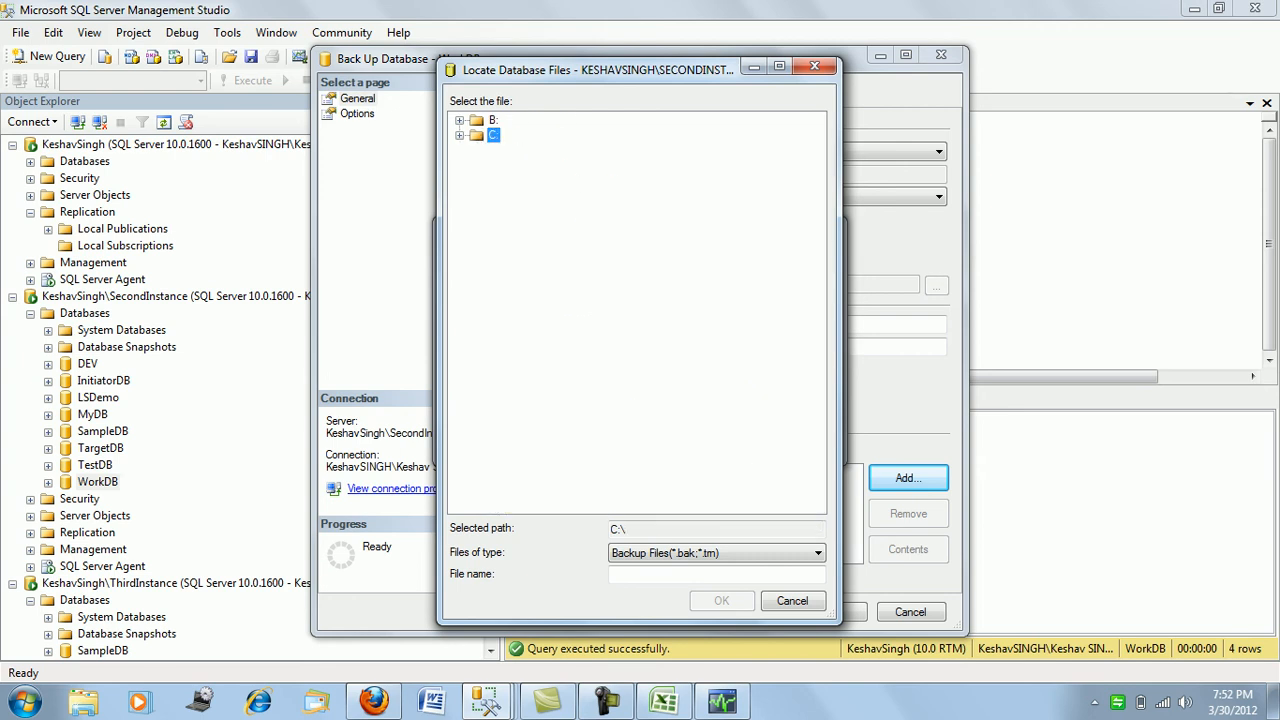
pyautogui.click(460, 120)
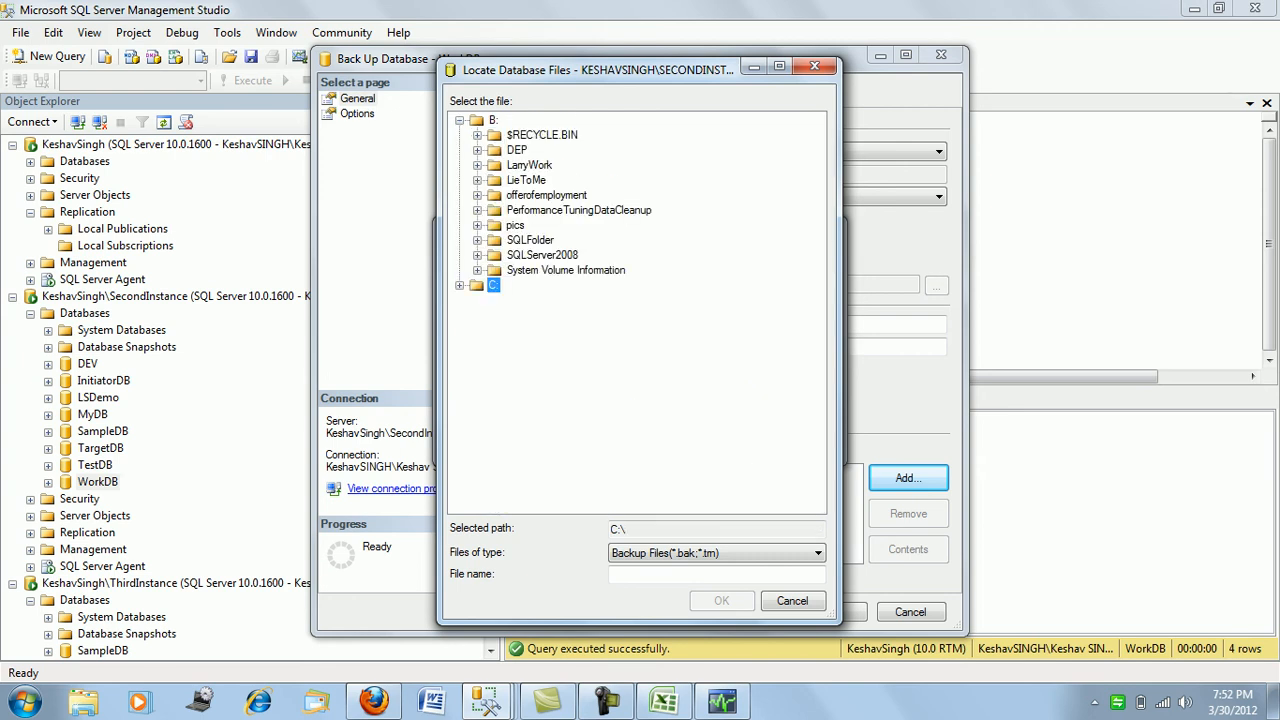
pyautogui.click(477, 240)
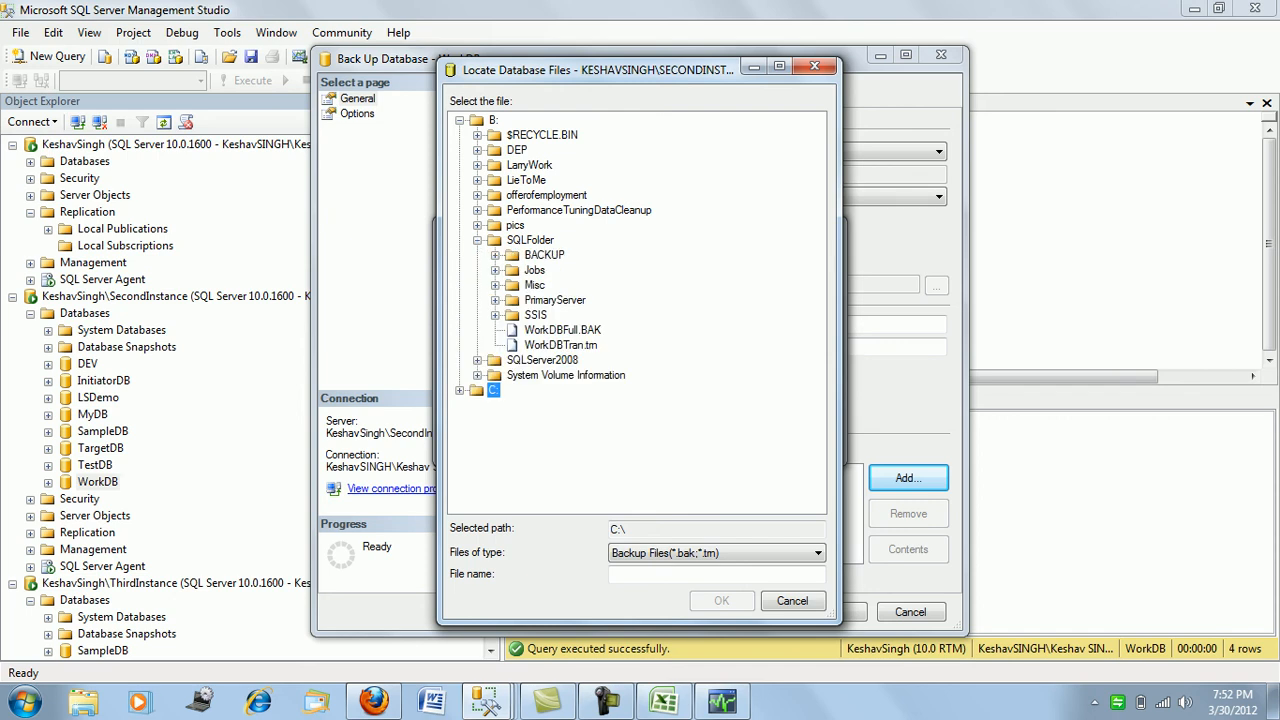
pyautogui.click(544, 255)
# - Name the file TranLog.trn and run the transaction log backup of WorkDB
pyautogui.click(716, 575)
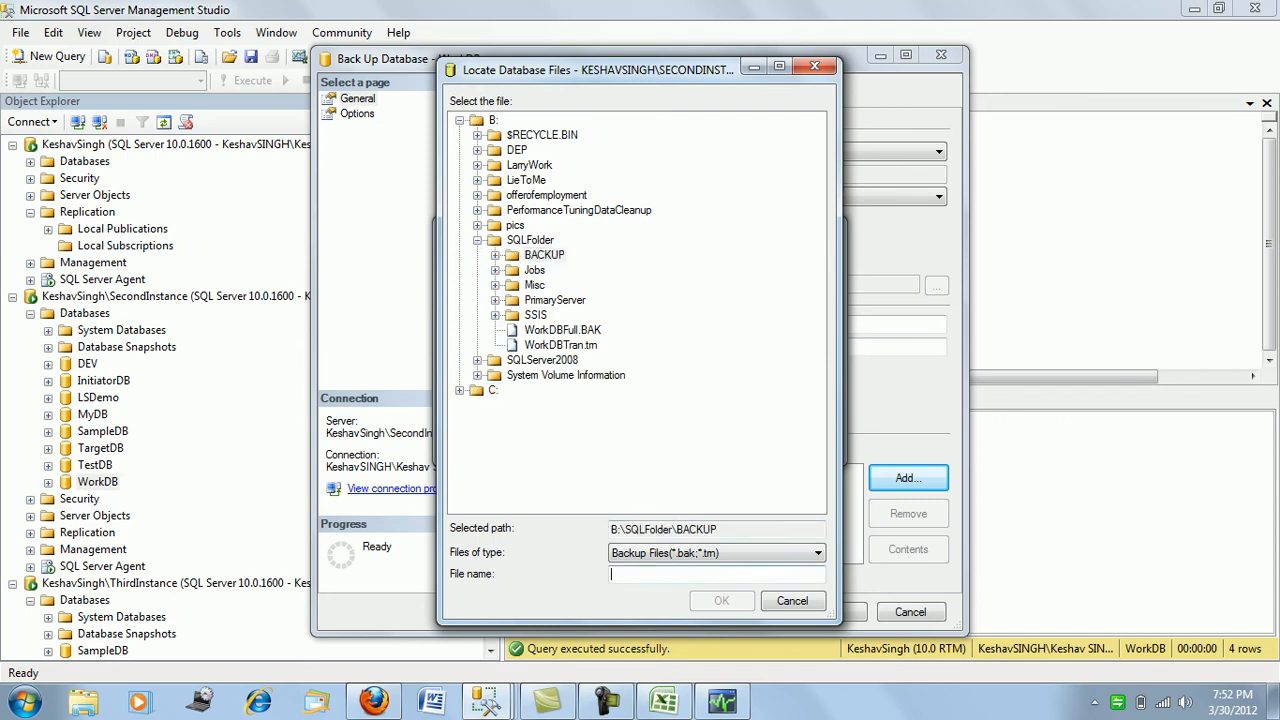
pyautogui.write('Tr')
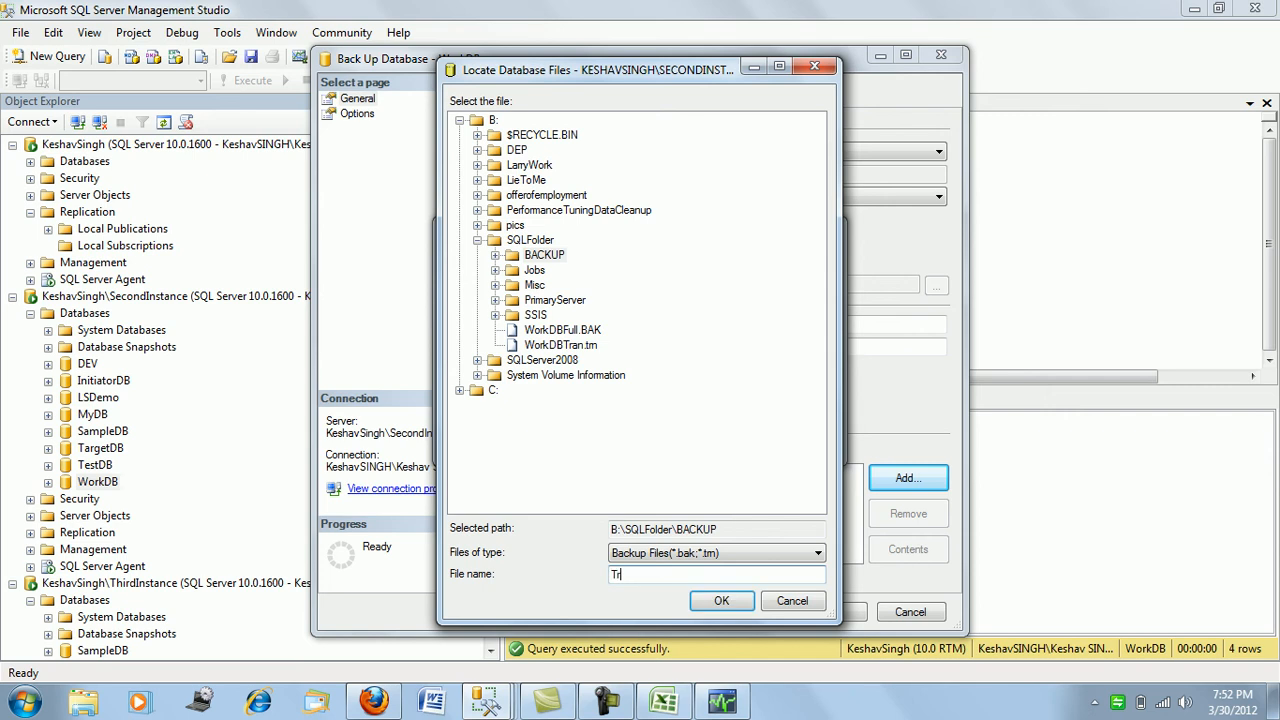
pyautogui.write('anLog.trn')
pyautogui.press('Return')
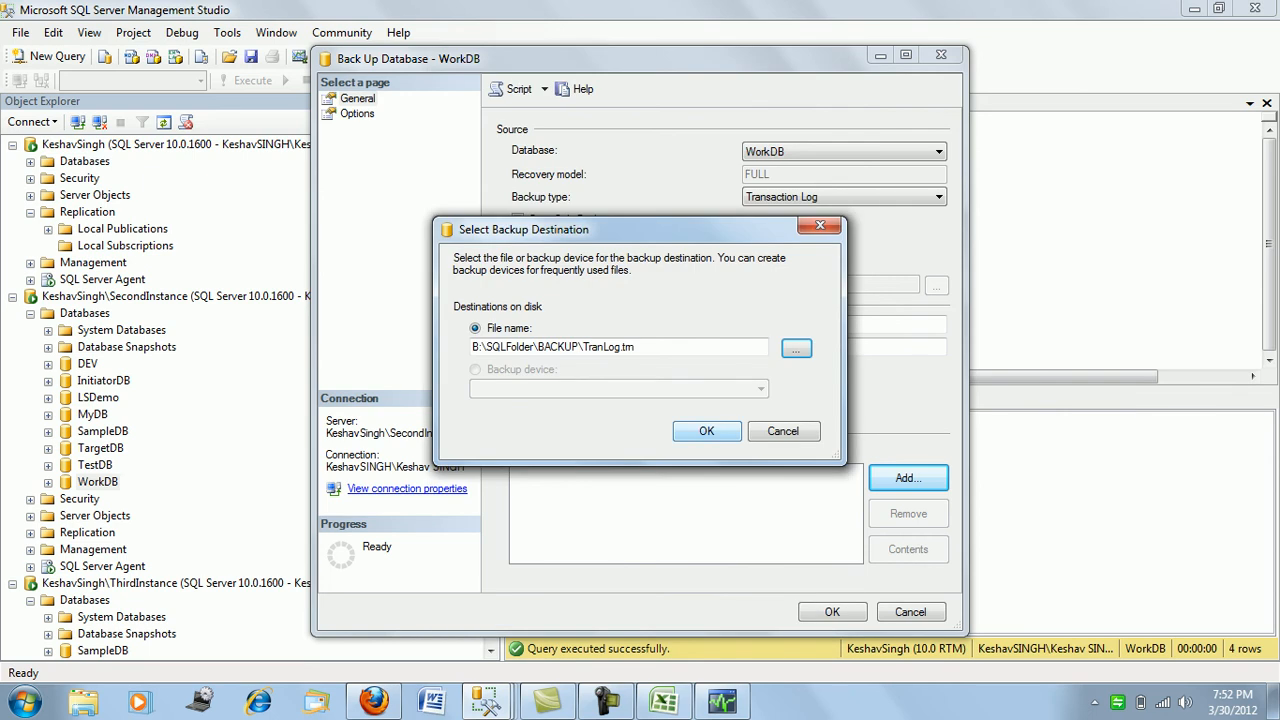
pyautogui.press('Return')
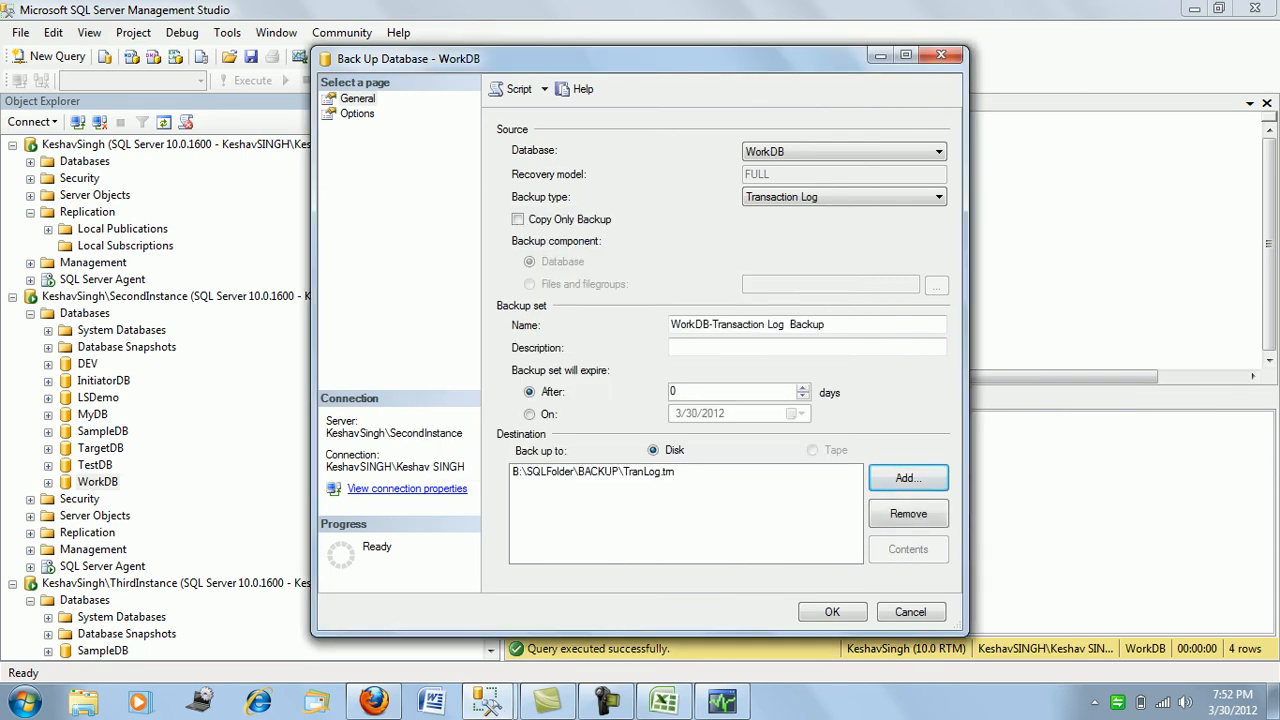
pyautogui.press('Return')
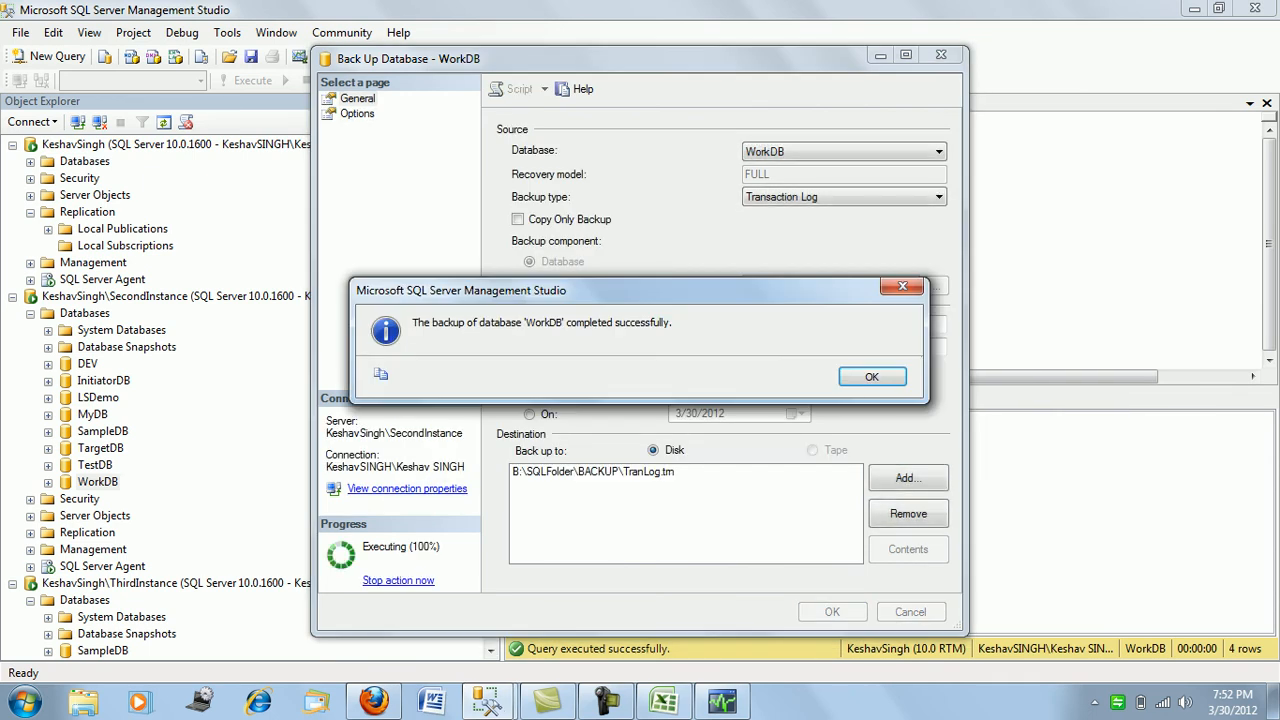
pyautogui.press('Return')
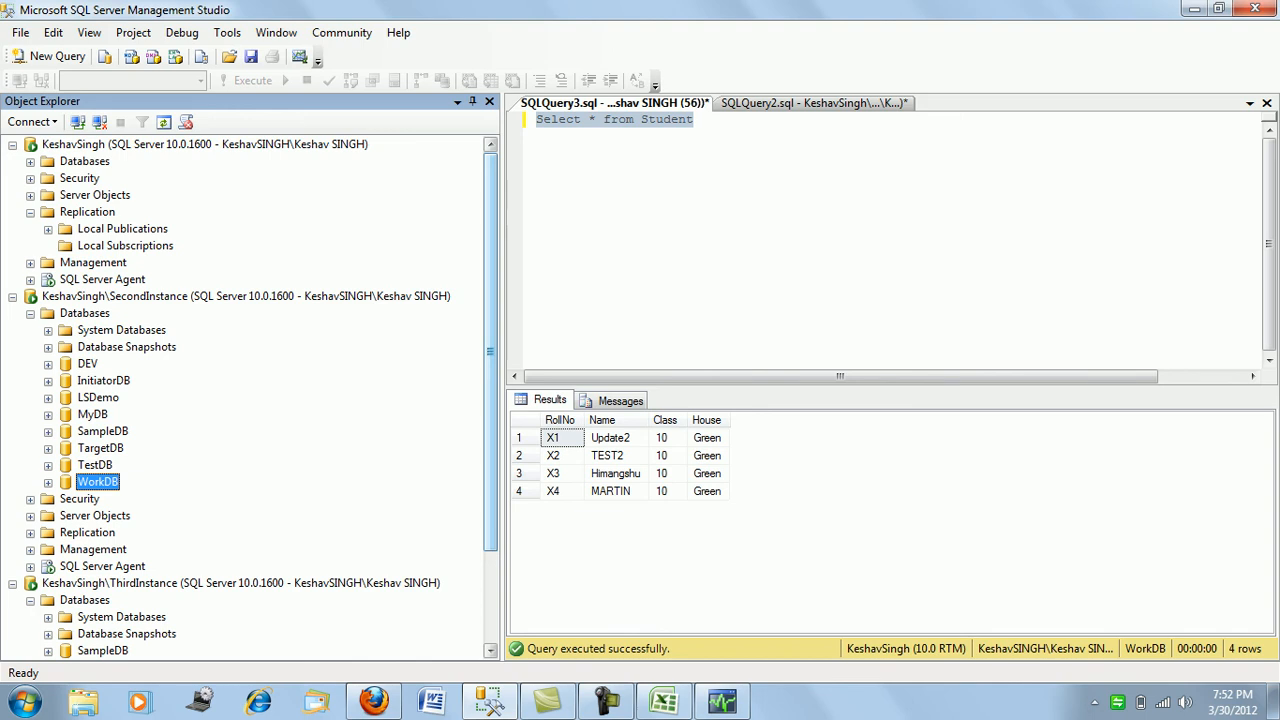
pyautogui.scroll(-2, 250, 397)
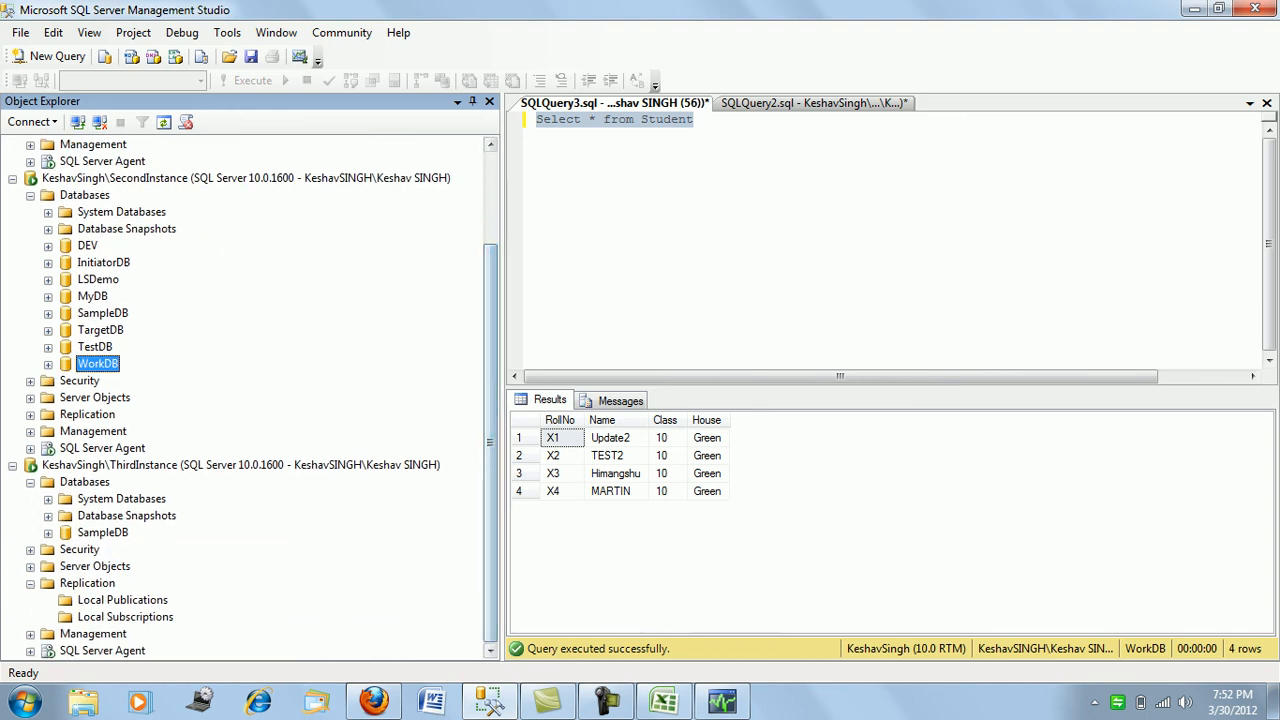
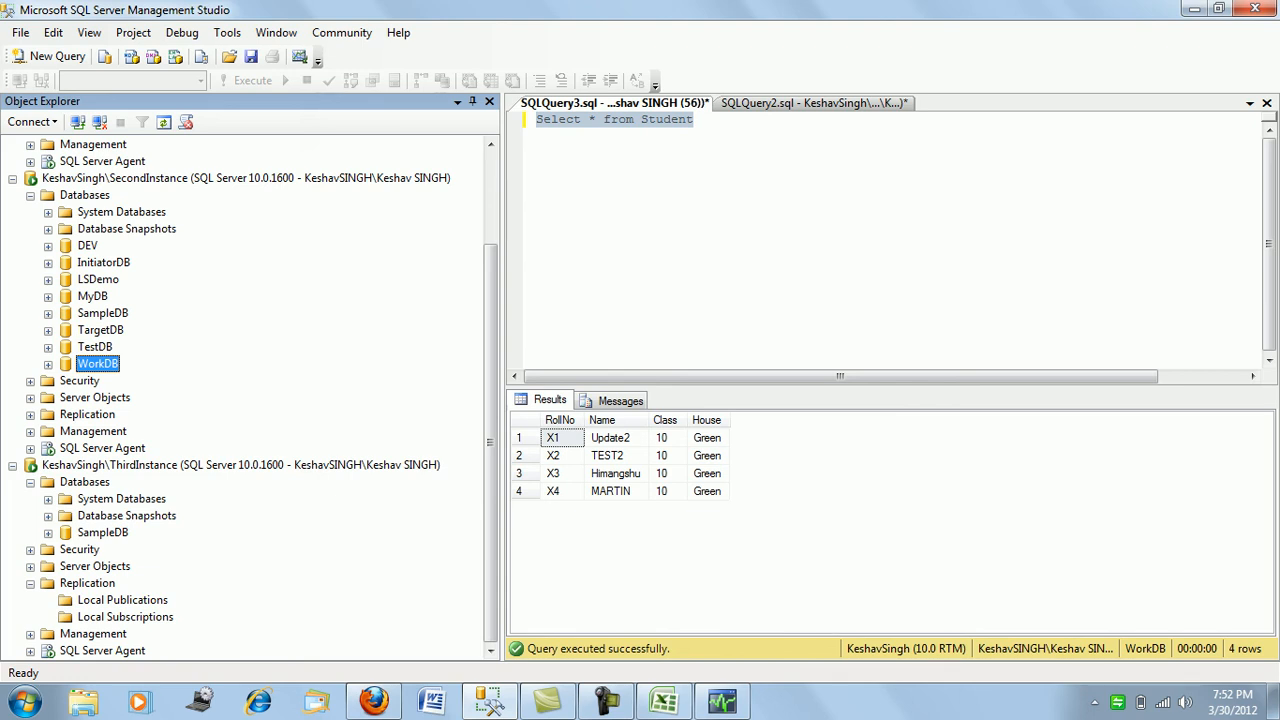
# - Start a ThirdInstance database restore to WorkDB, sourcing it from a device
pyautogui.rightClick(110, 482)
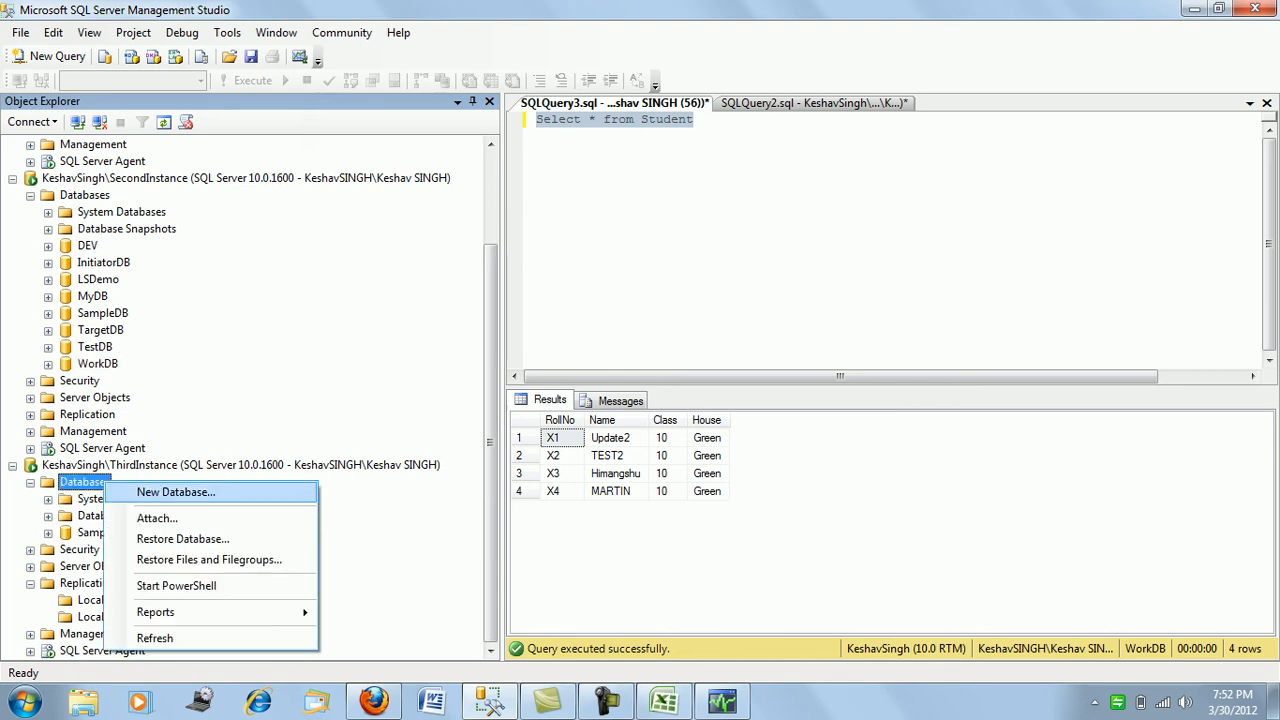
pyautogui.click(183, 539)
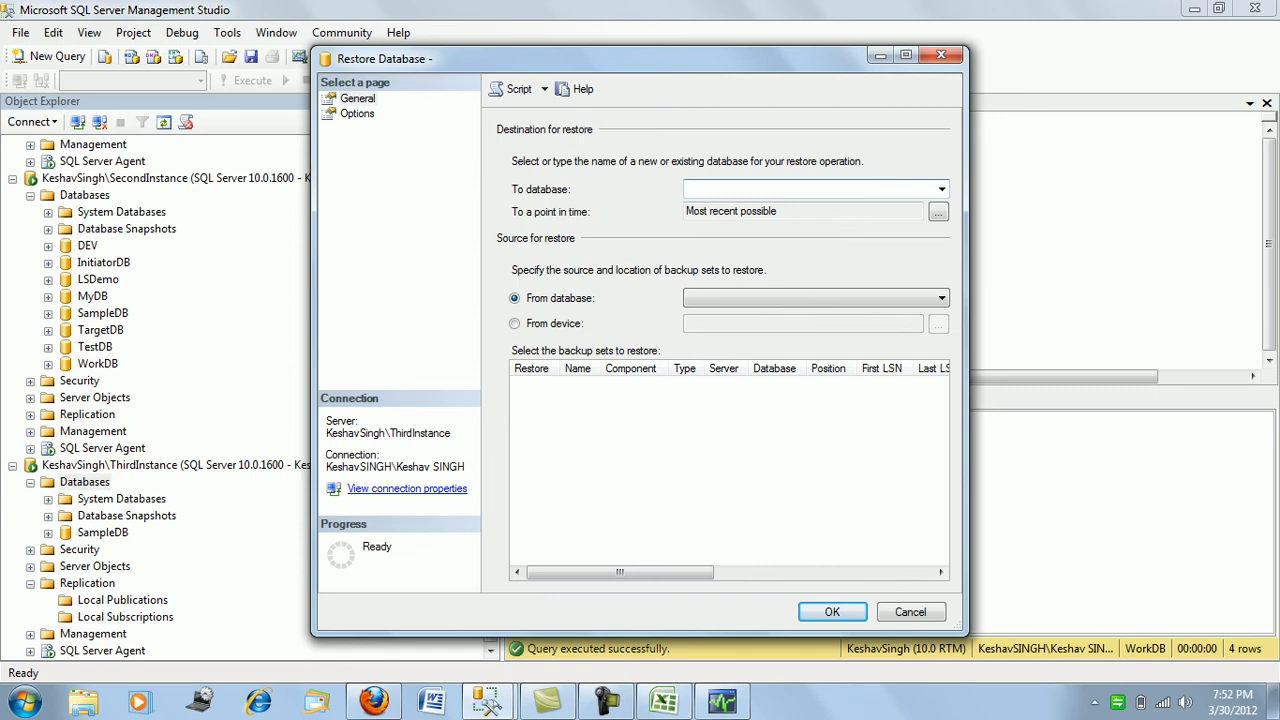
pyautogui.click(515, 324)
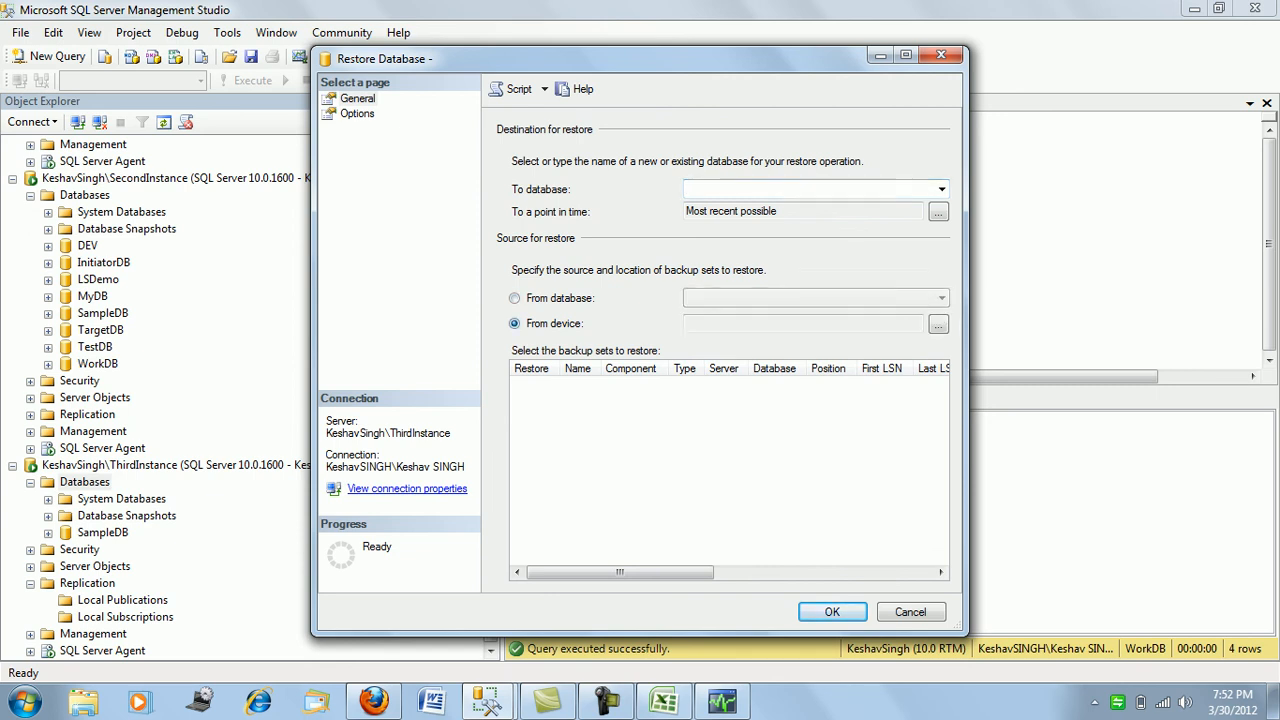
pyautogui.click(790, 189)
pyautogui.write('WorkDB')
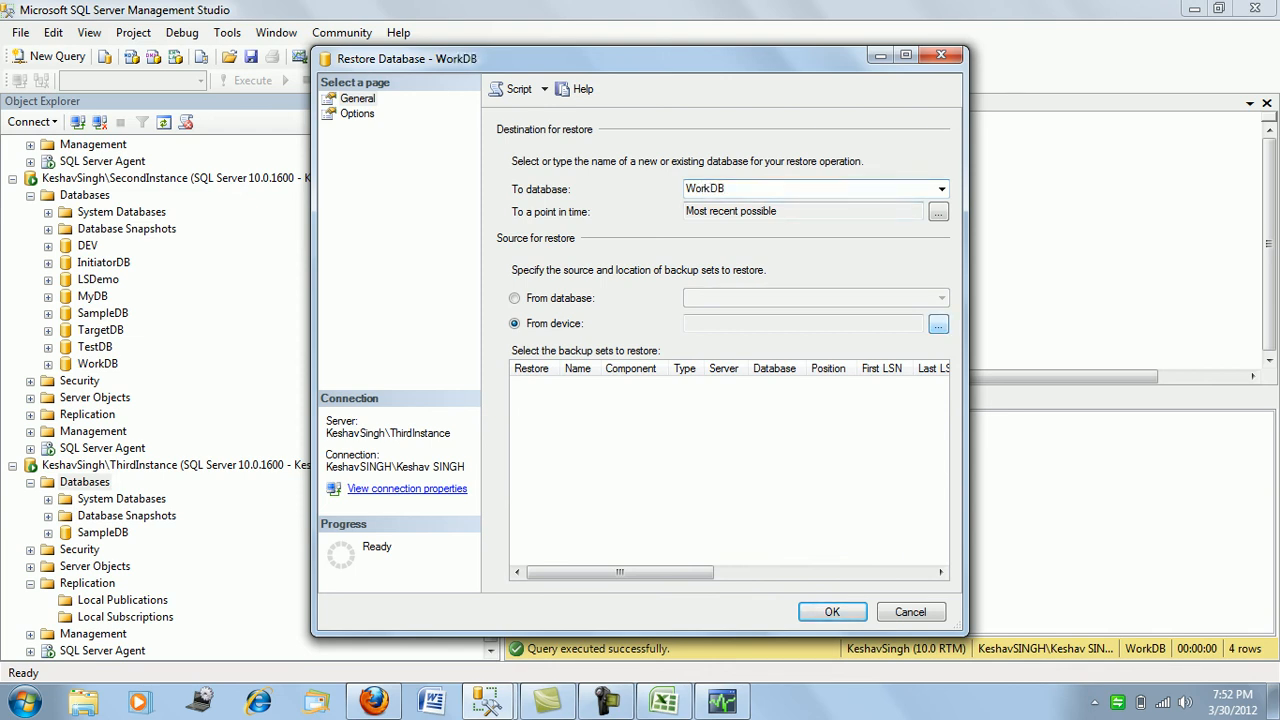
# - Add B:\SQLFolder\BACKUP\FullBackup.BAK as the restore backup device
pyautogui.click(938, 324)
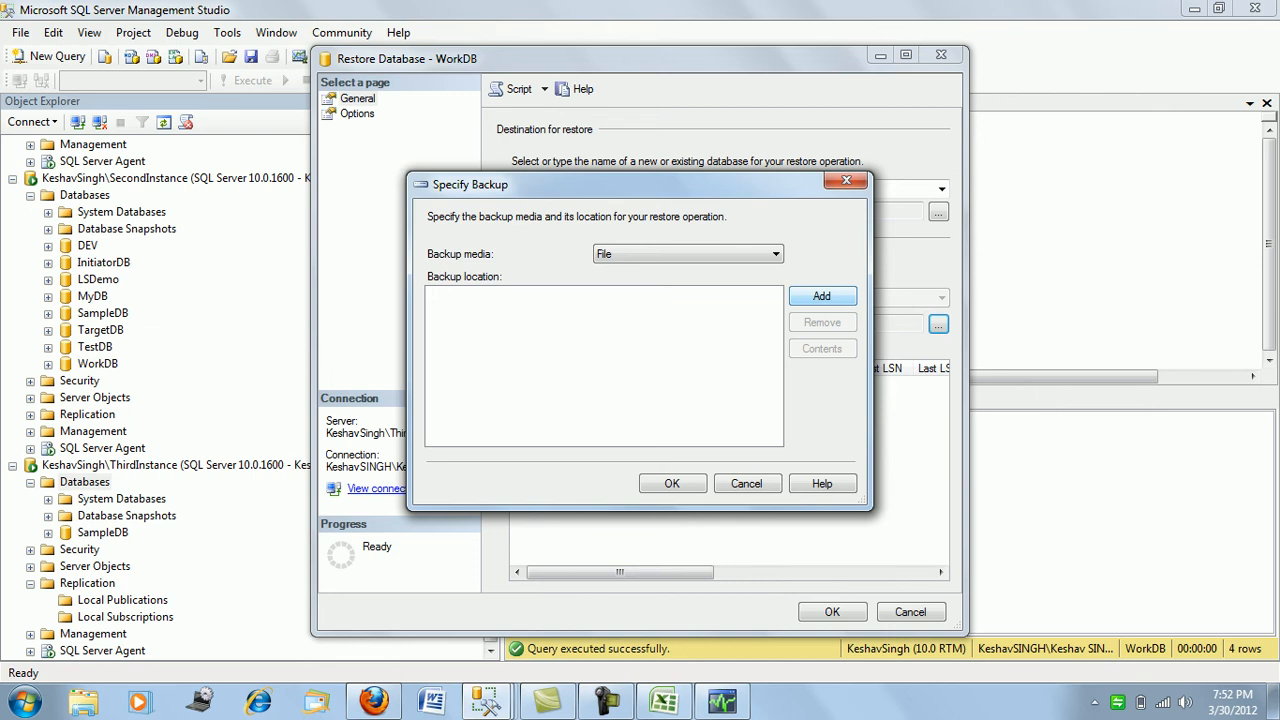
pyautogui.click(822, 296)
pyautogui.moveTo(817, 288); pyautogui.dragTo(817, 193)
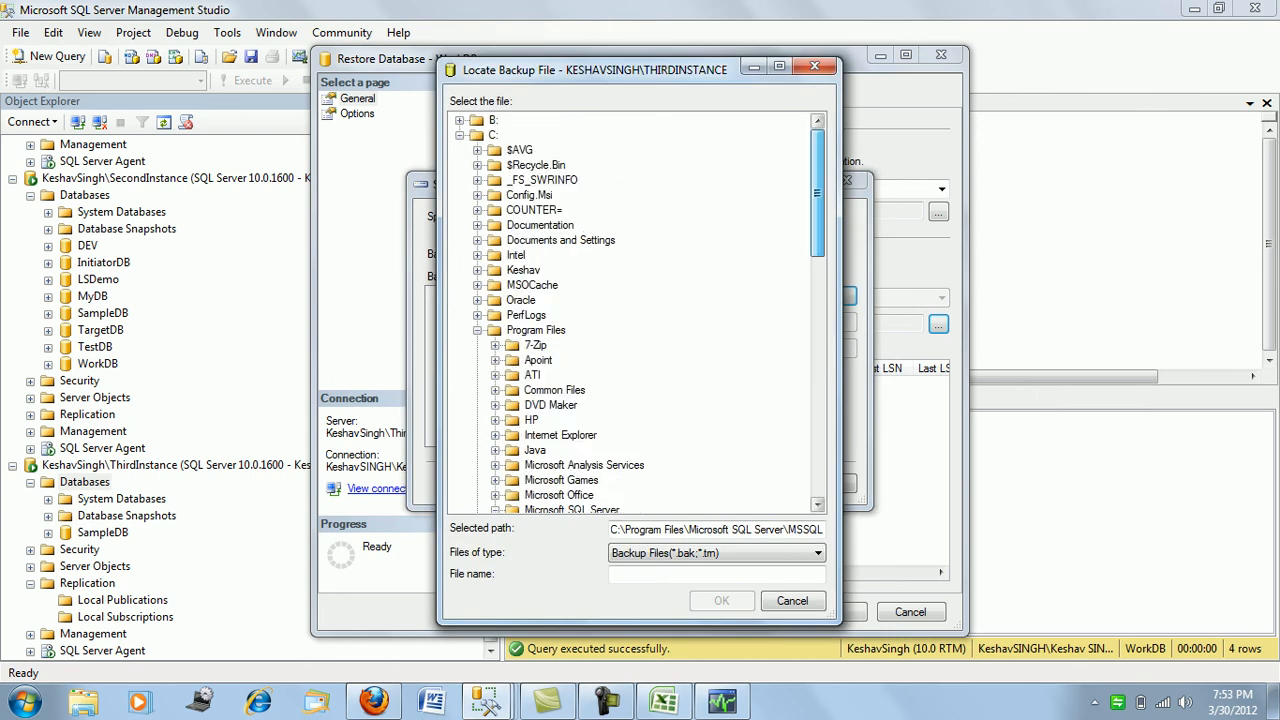
pyautogui.click(460, 135)
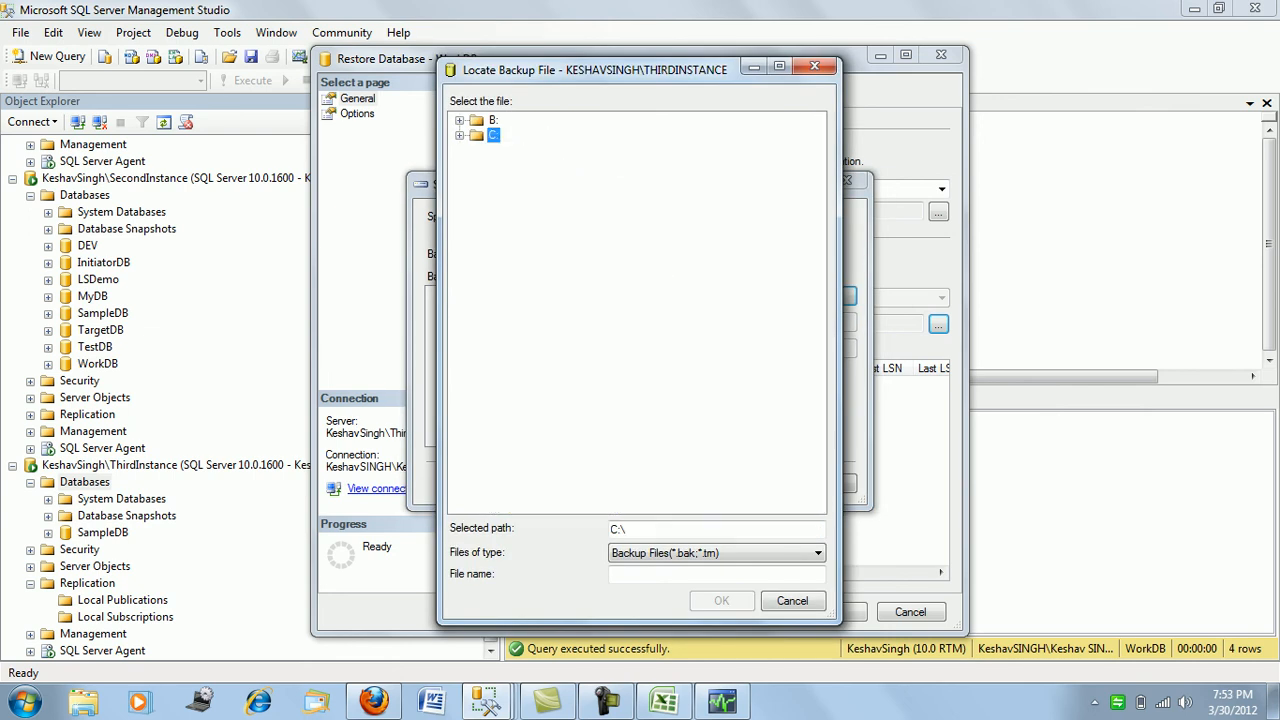
pyautogui.click(460, 120)
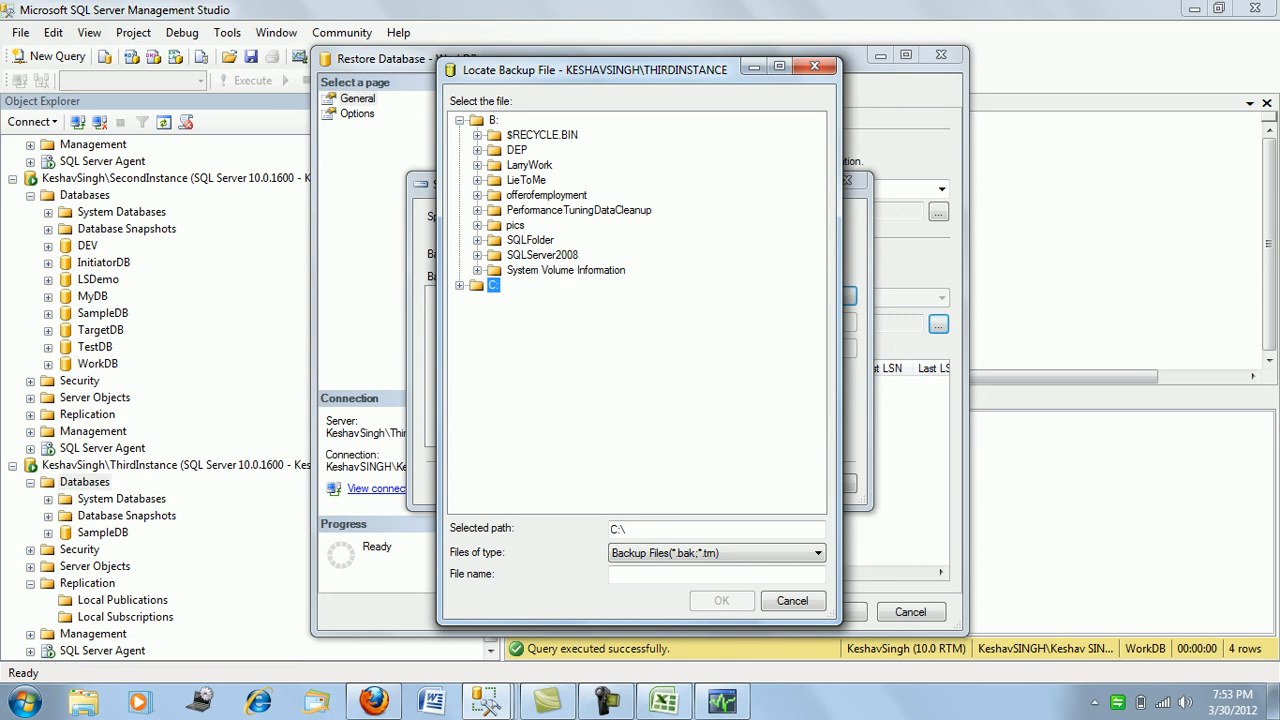
pyautogui.click(478, 240)
pyautogui.click(495, 255)
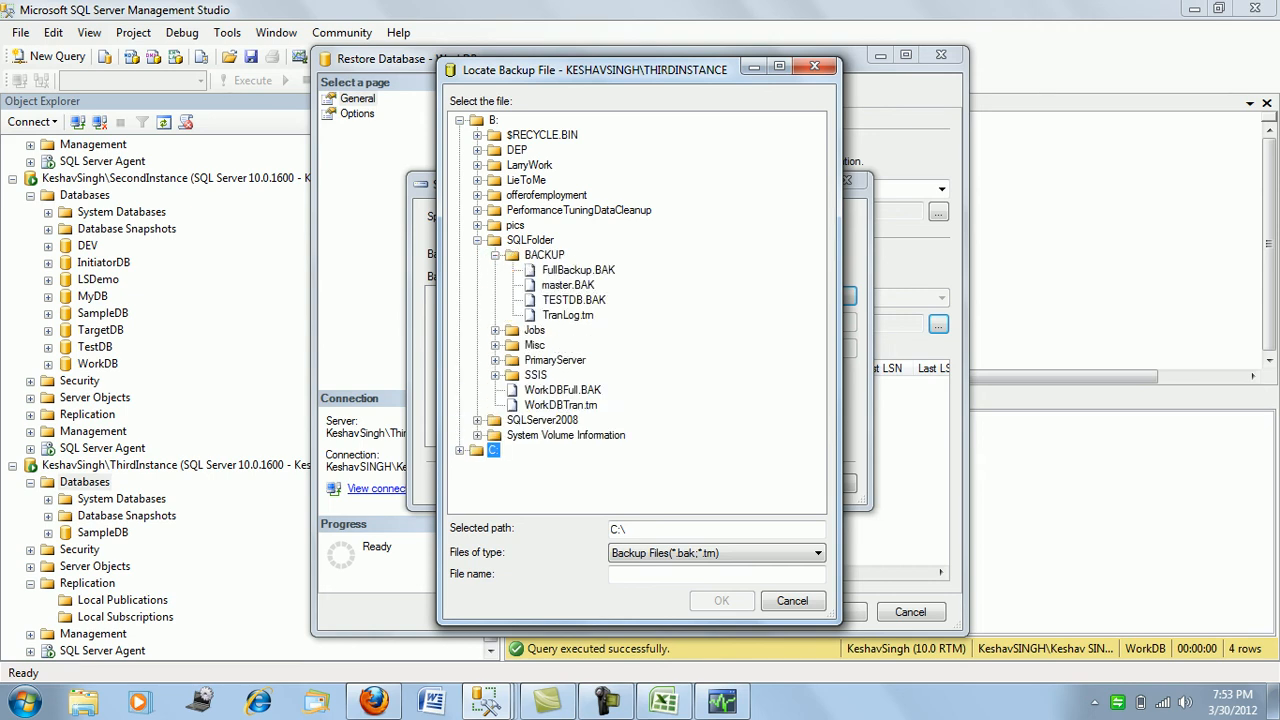
pyautogui.click(578, 270)
pyautogui.click(722, 601)
pyautogui.click(671, 483)
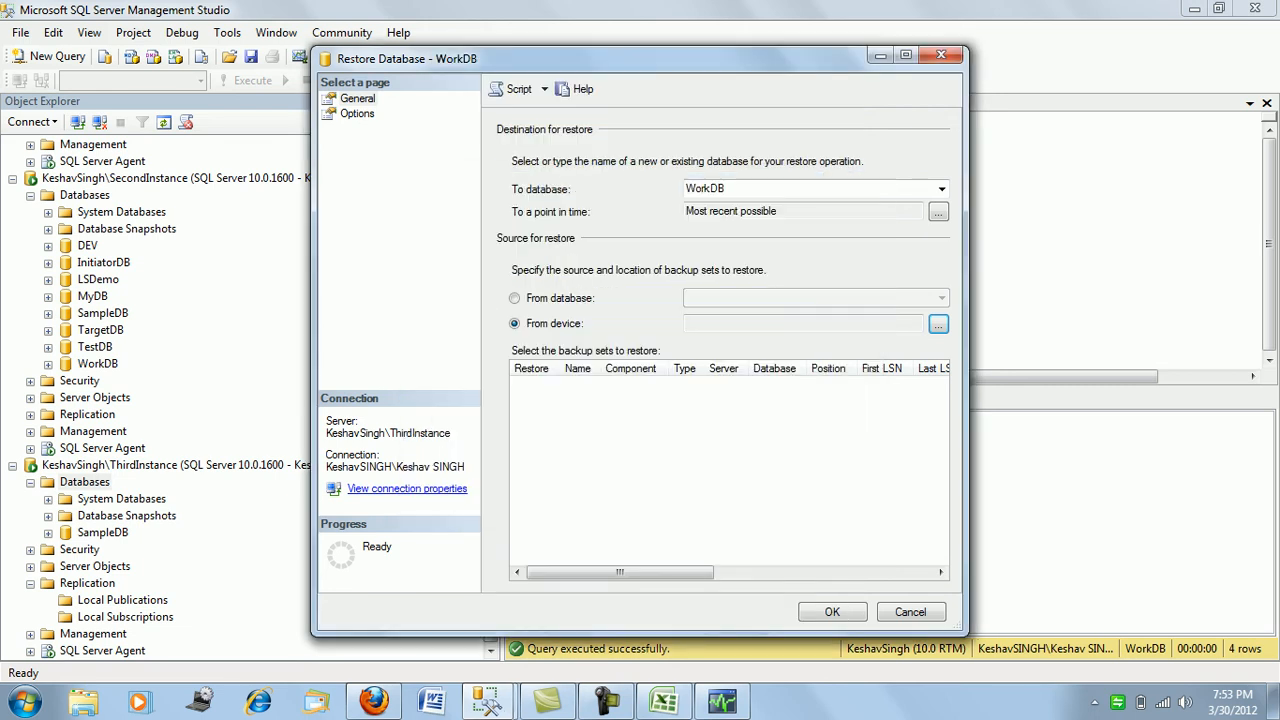
# - Dismiss the missing-source error and tick the WorkDB full backup set
pyautogui.click(357, 114)
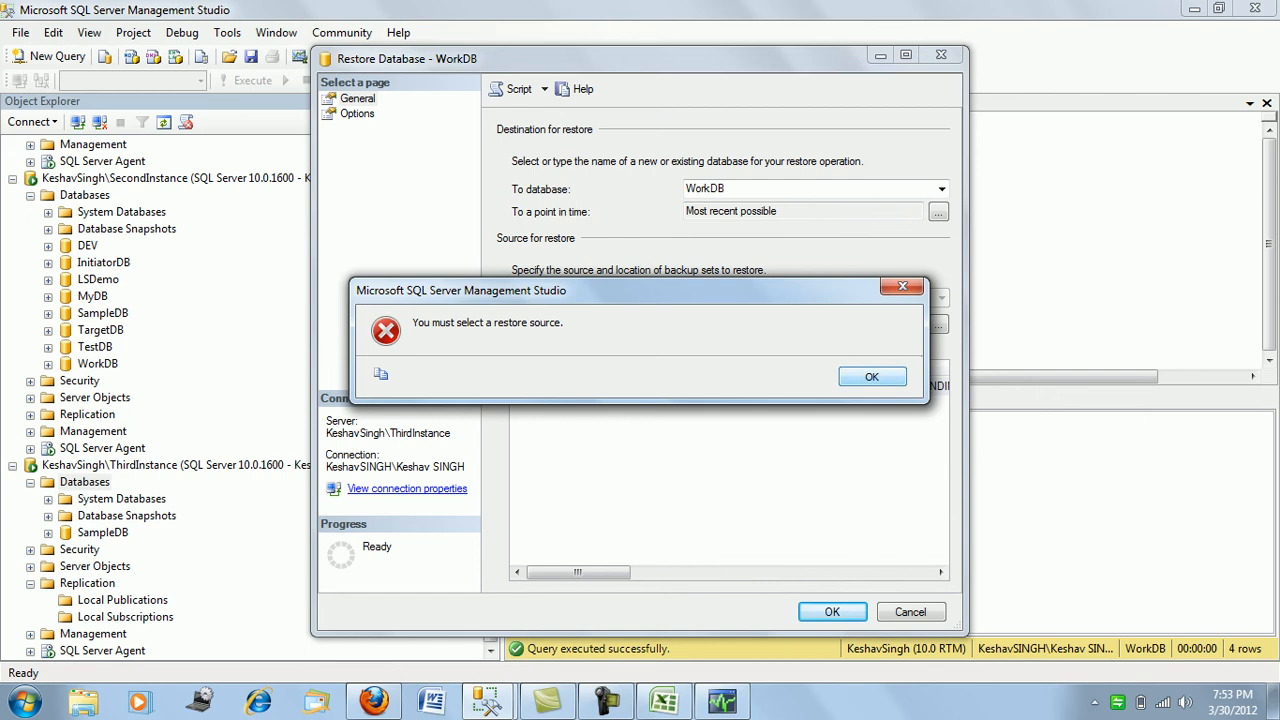
pyautogui.click(872, 376)
pyautogui.click(535, 387)
# - Rename the restore files to WorkDB2.mdf and WorkDB_12.ldf
pyautogui.click(357, 113)
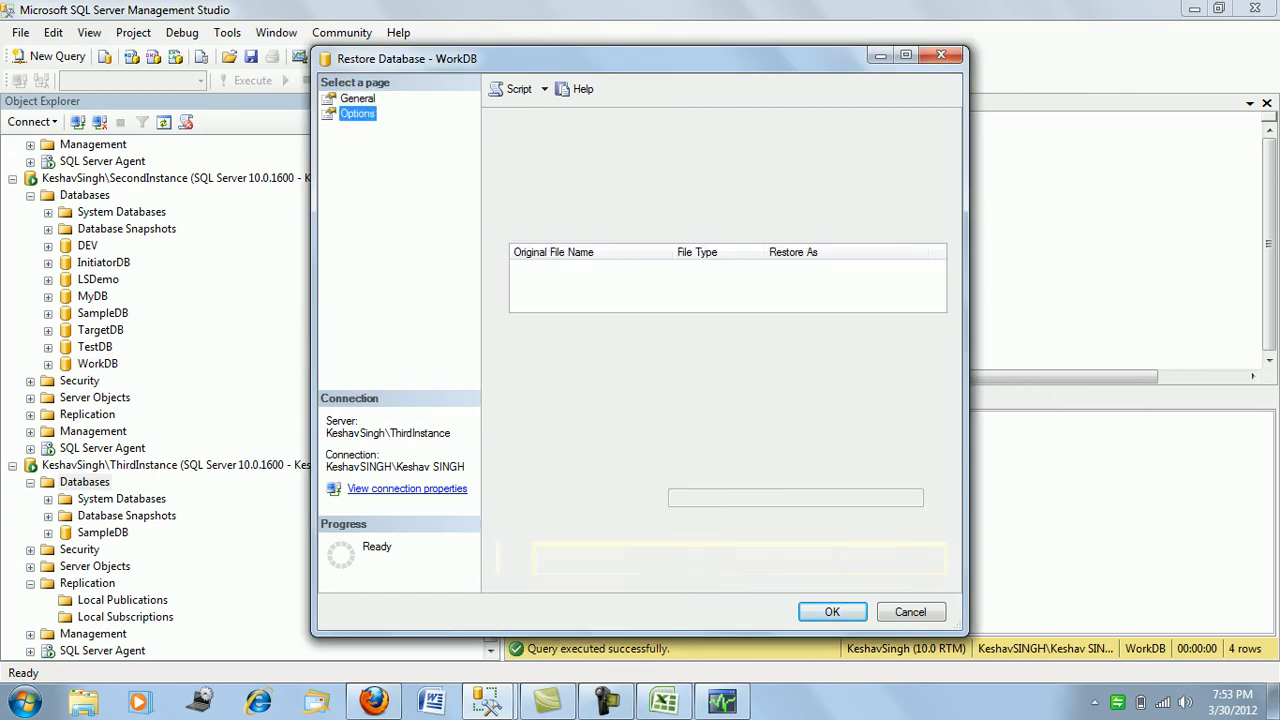
pyautogui.click(806, 270)
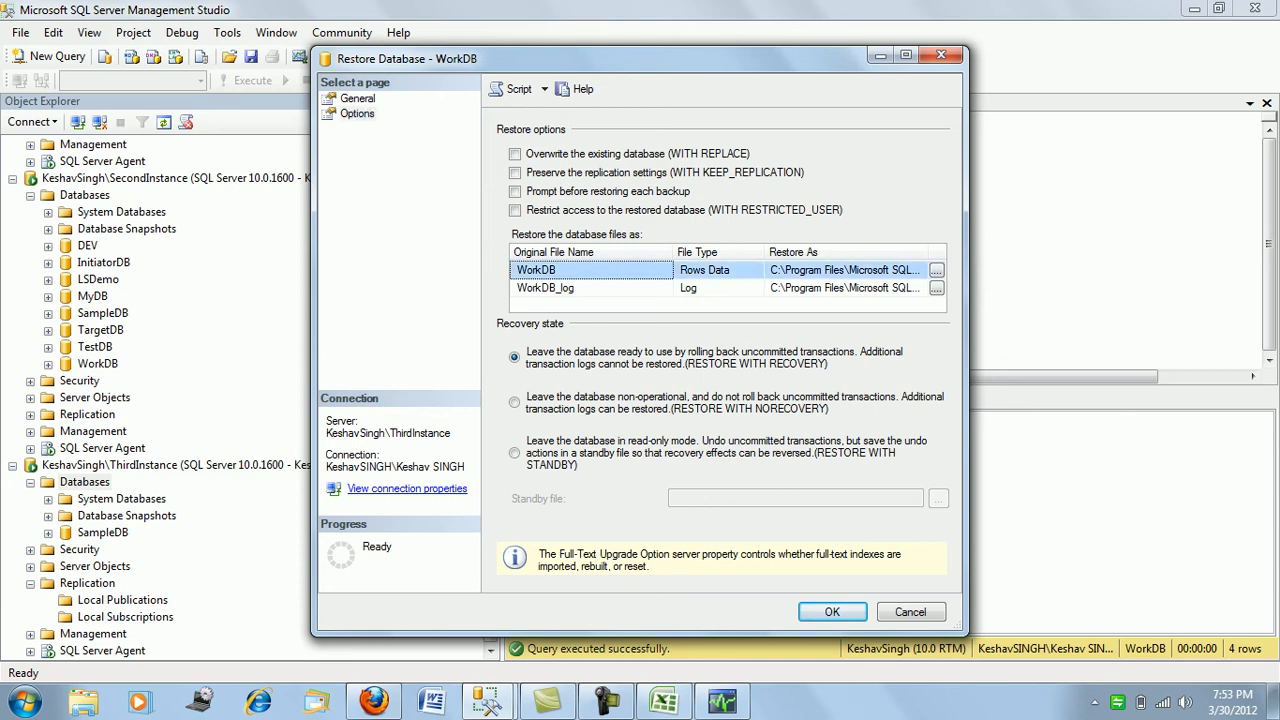
pyautogui.press('End')
pyautogui.press('Left')
pyautogui.press('Left')
pyautogui.press('Left')
pyautogui.press('Left')
pyautogui.write('1')
pyautogui.click(806, 288)
pyautogui.press('End')
pyautogui.write('1')
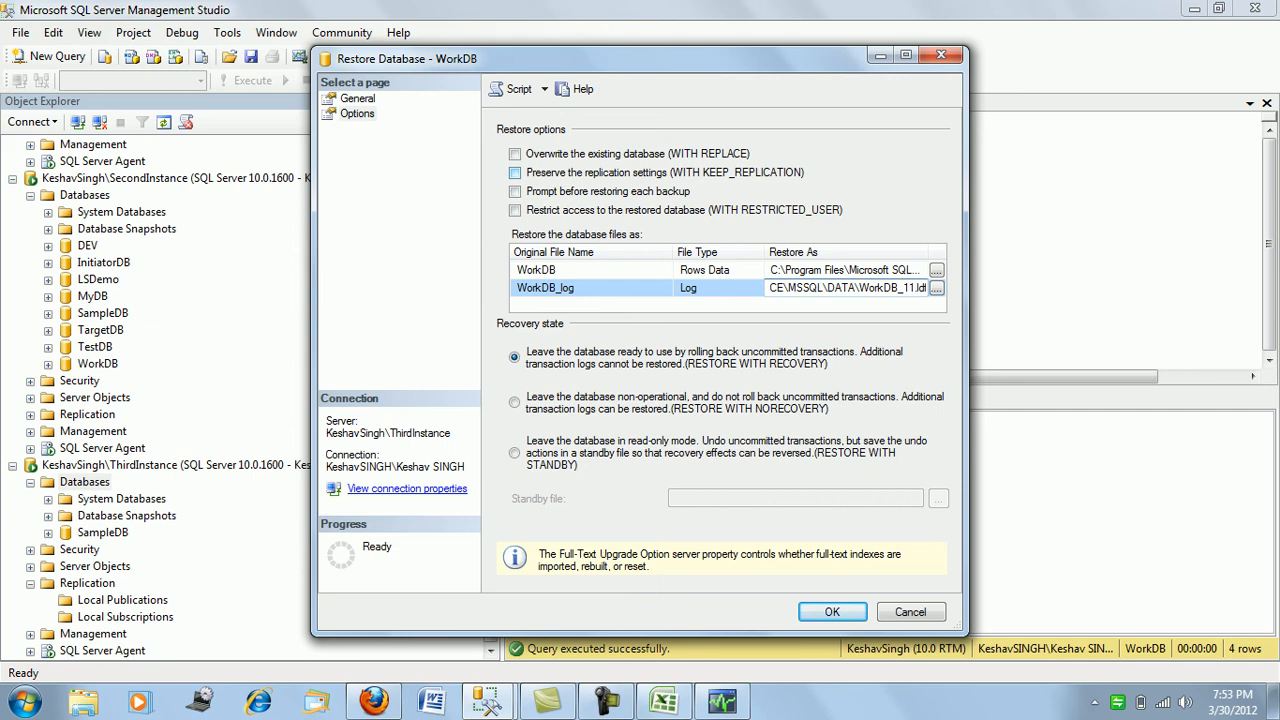
pyautogui.press('BackSpace')
pyautogui.write('2')
pyautogui.click(830, 270)
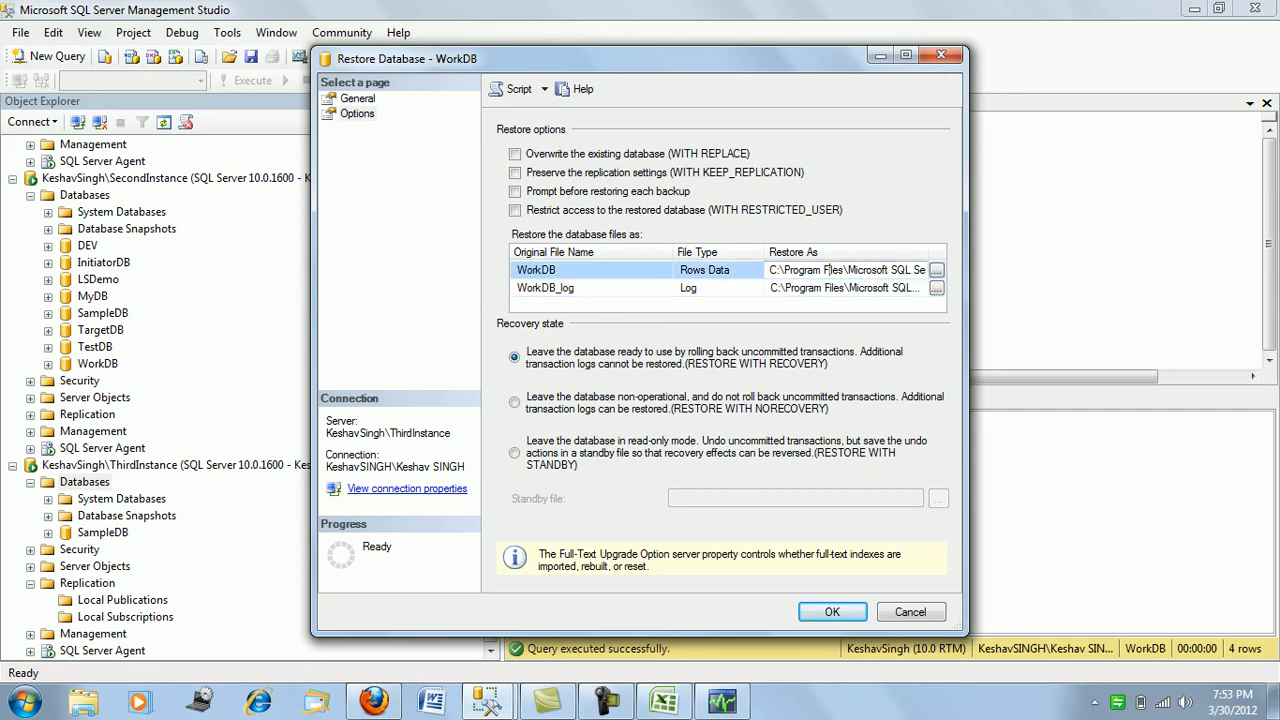
pyautogui.press('End')
pyautogui.press('Left')
pyautogui.press('Left')
pyautogui.press('Left')
pyautogui.press('Left')
pyautogui.press('BackSpace')
pyautogui.write('2')
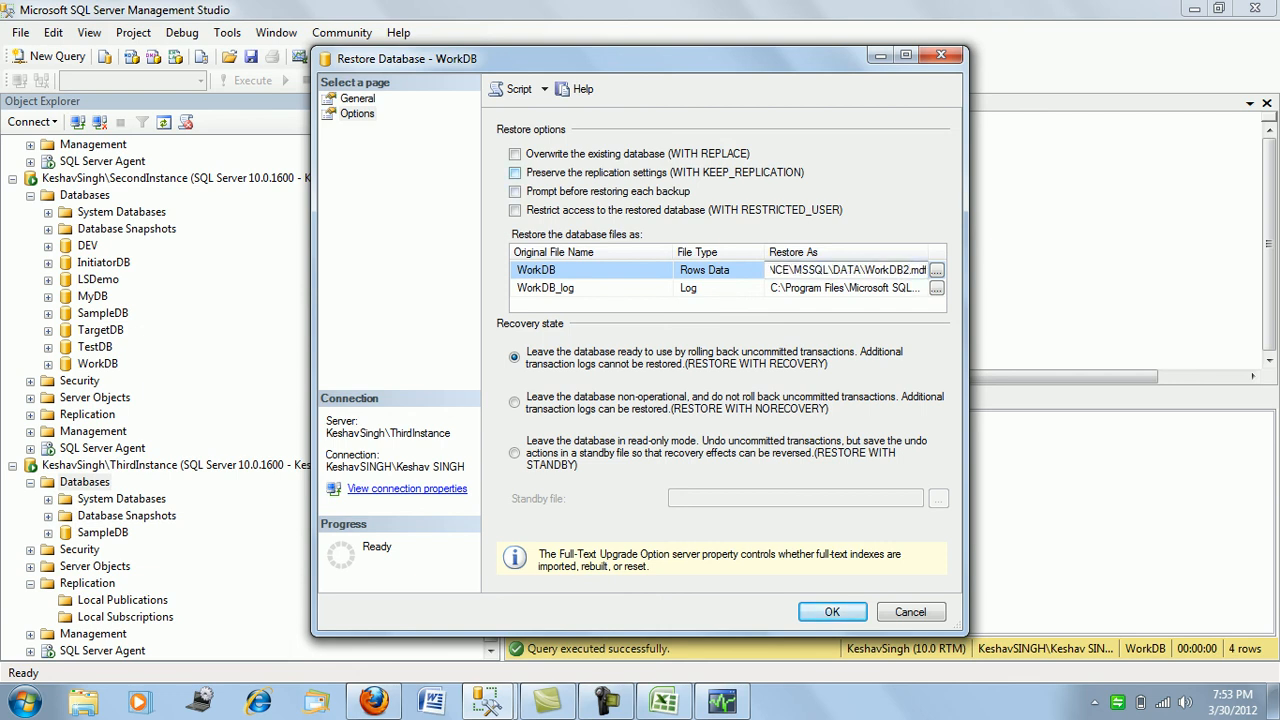
# - Keep replication settings, restore WITH NORECOVERY, and run the restore
pyautogui.click(514, 172)
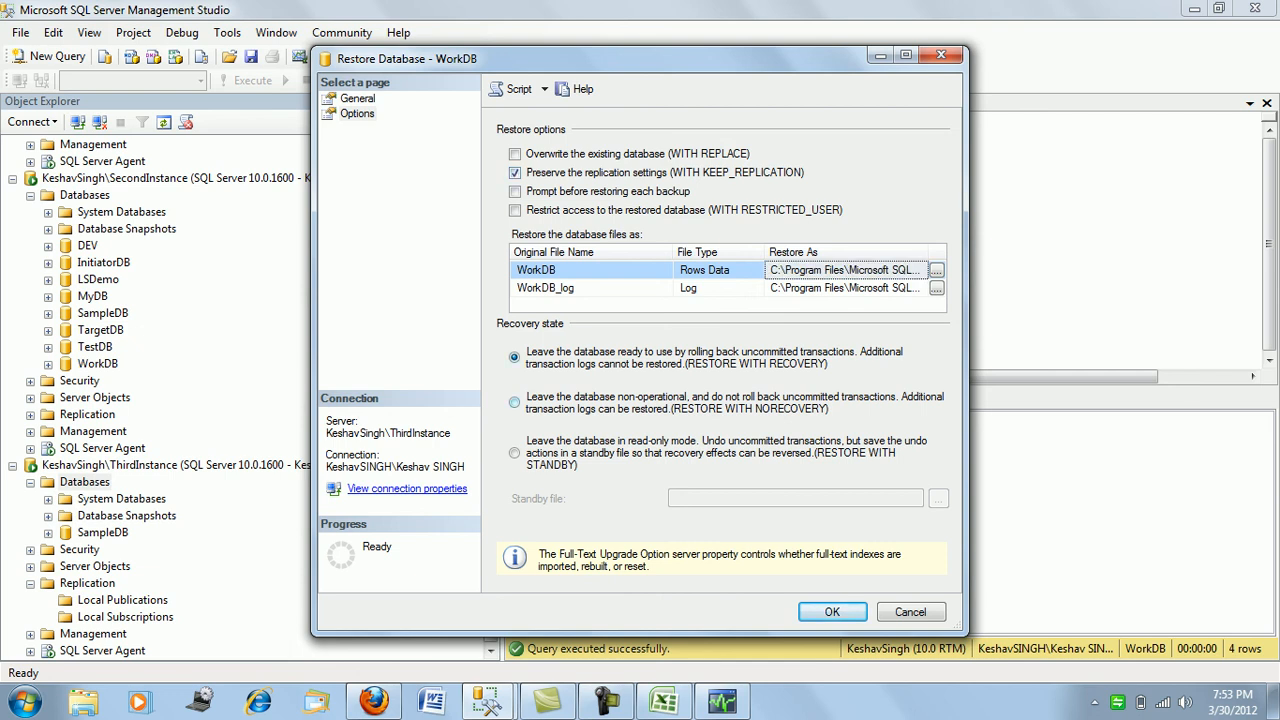
pyautogui.click(514, 402)
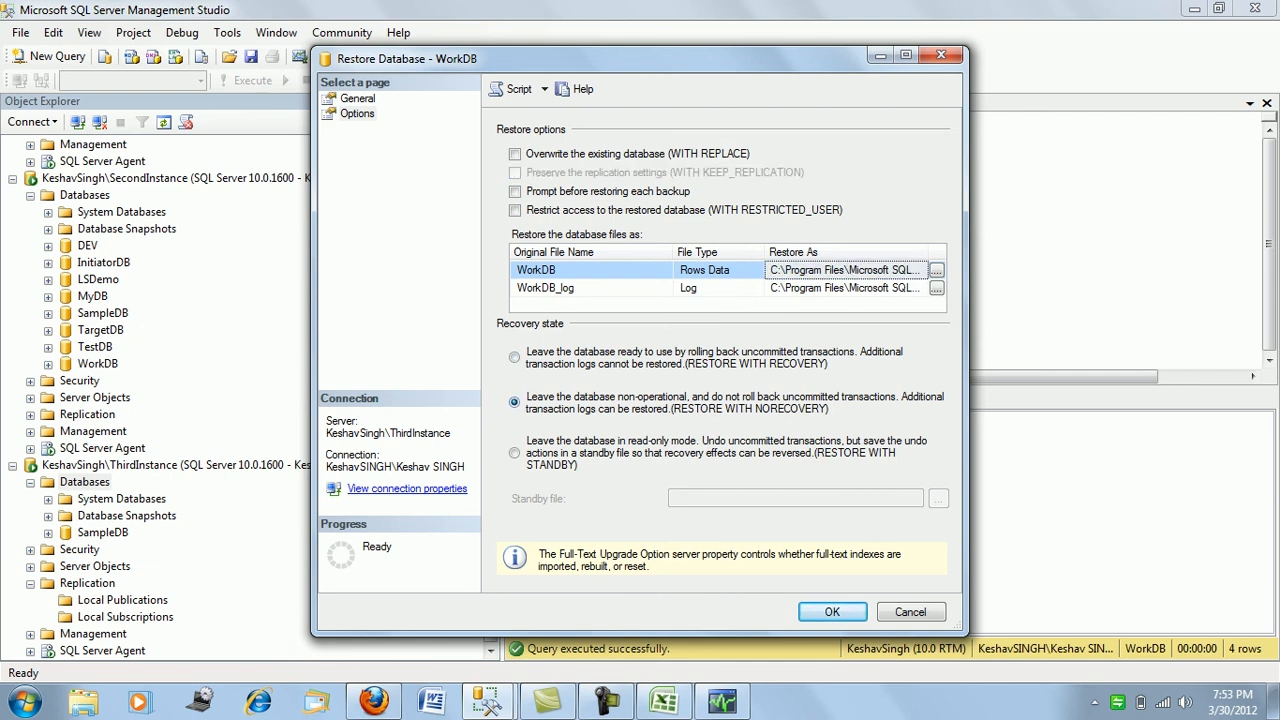
pyautogui.click(832, 612)
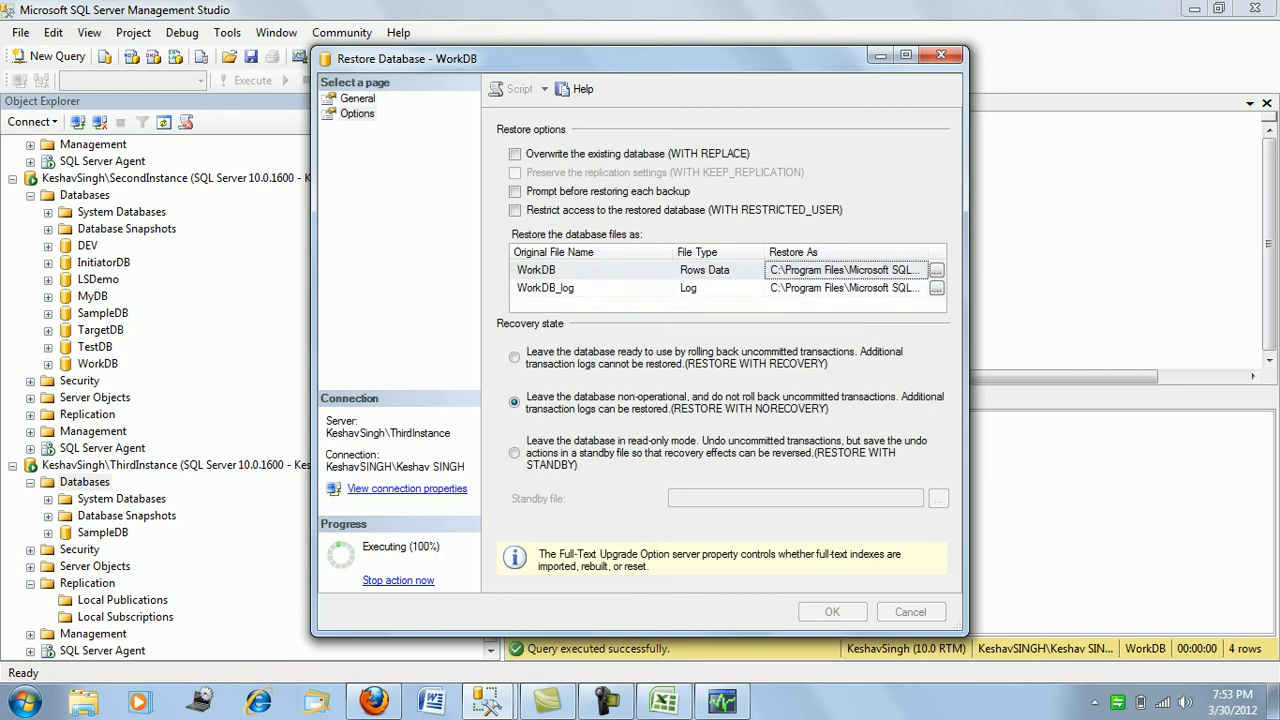
pyautogui.press('Return')
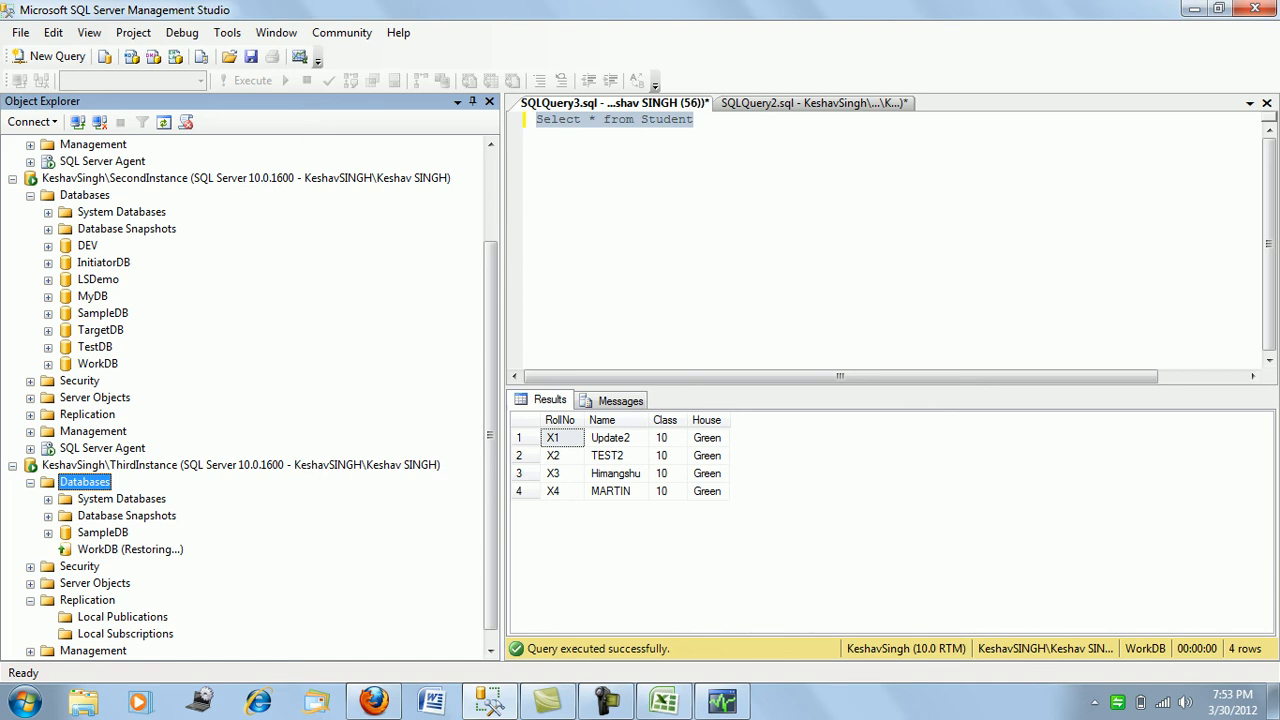
# - Start a transaction log restore into the restoring WorkDB from a file
pyautogui.rightClick(150, 549)
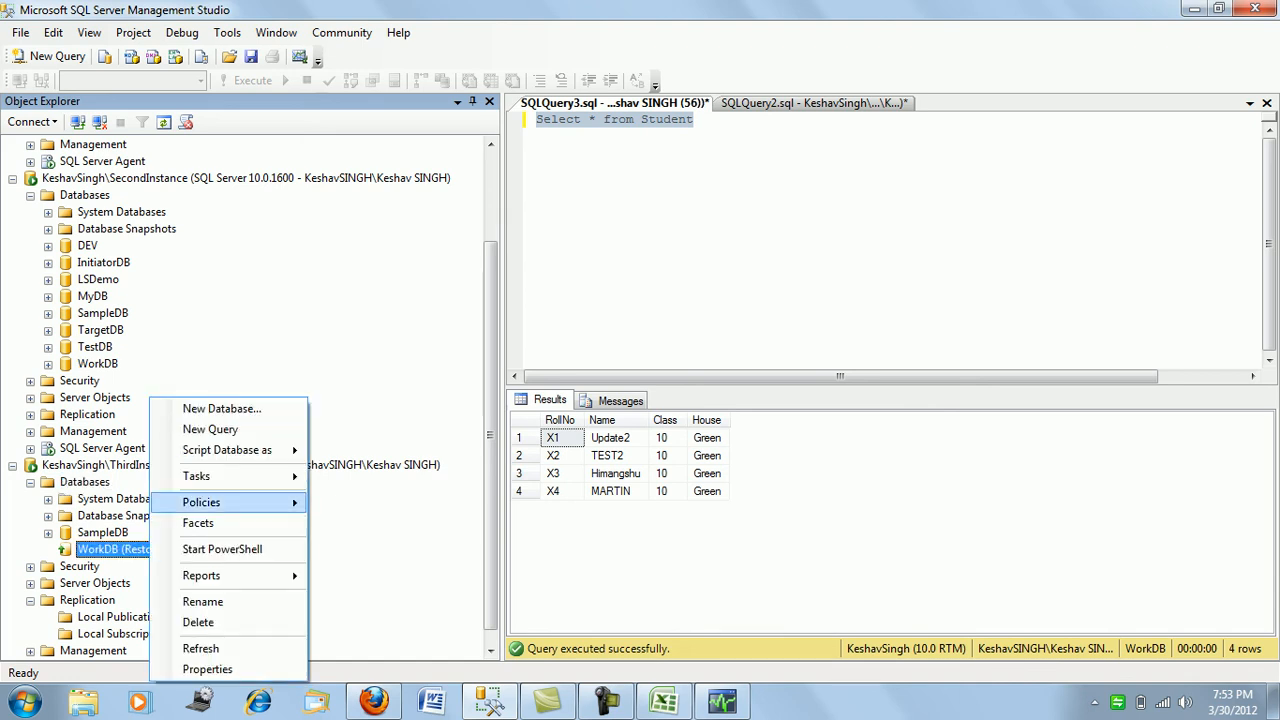
pyautogui.moveTo(220, 476)
pyautogui.moveTo(450, 461)
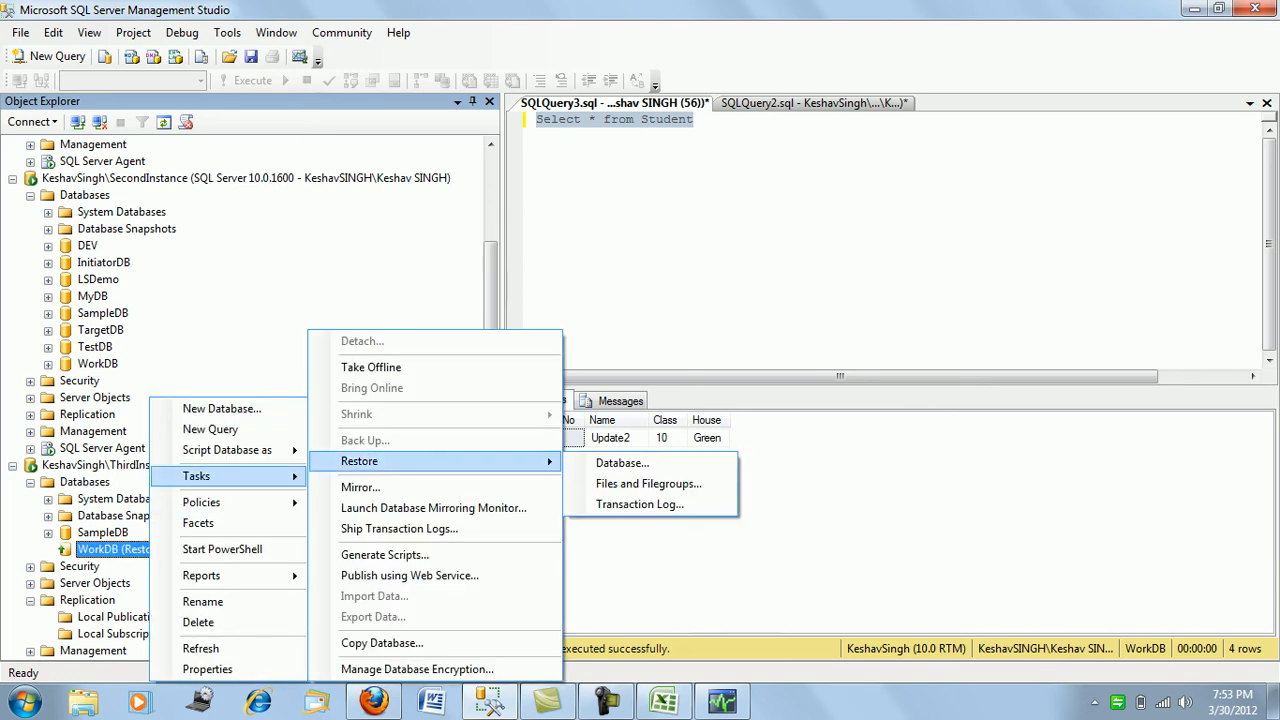
pyautogui.click(640, 504)
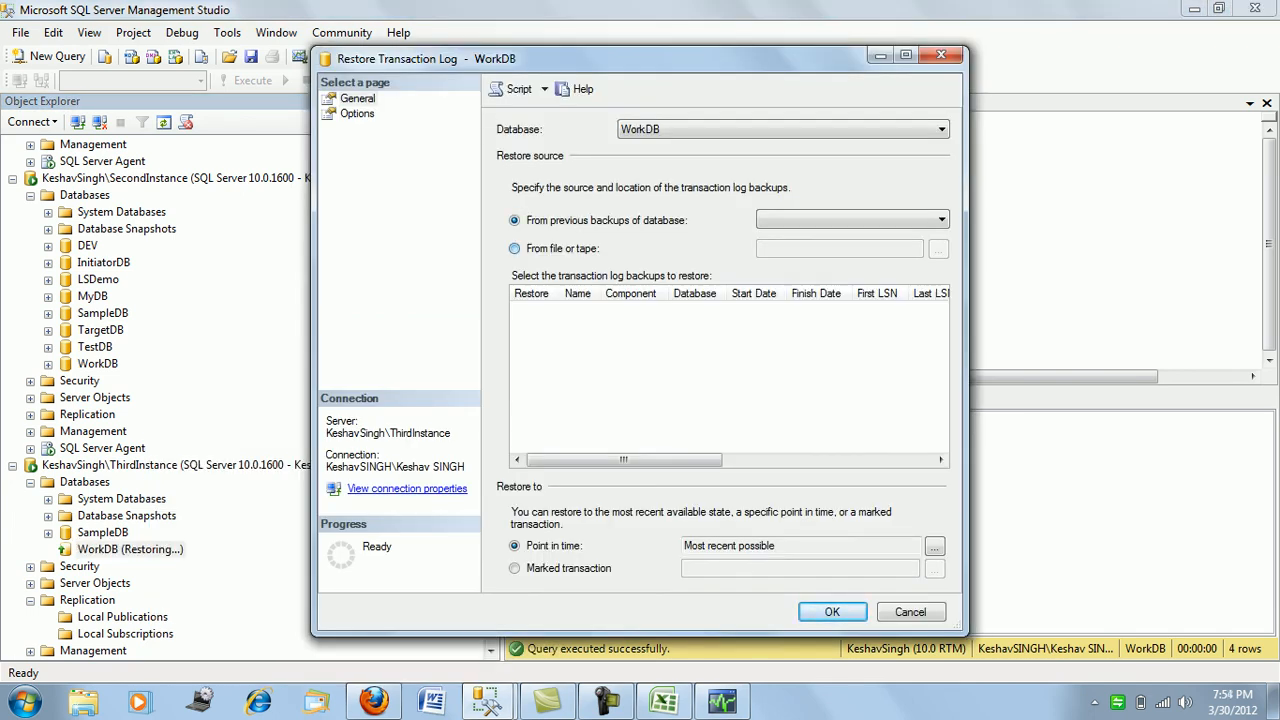
pyautogui.click(515, 249)
# - Select B:\SQLFolder\BACKUP\TranLog.trn as the log backup to restore
pyautogui.click(938, 249)
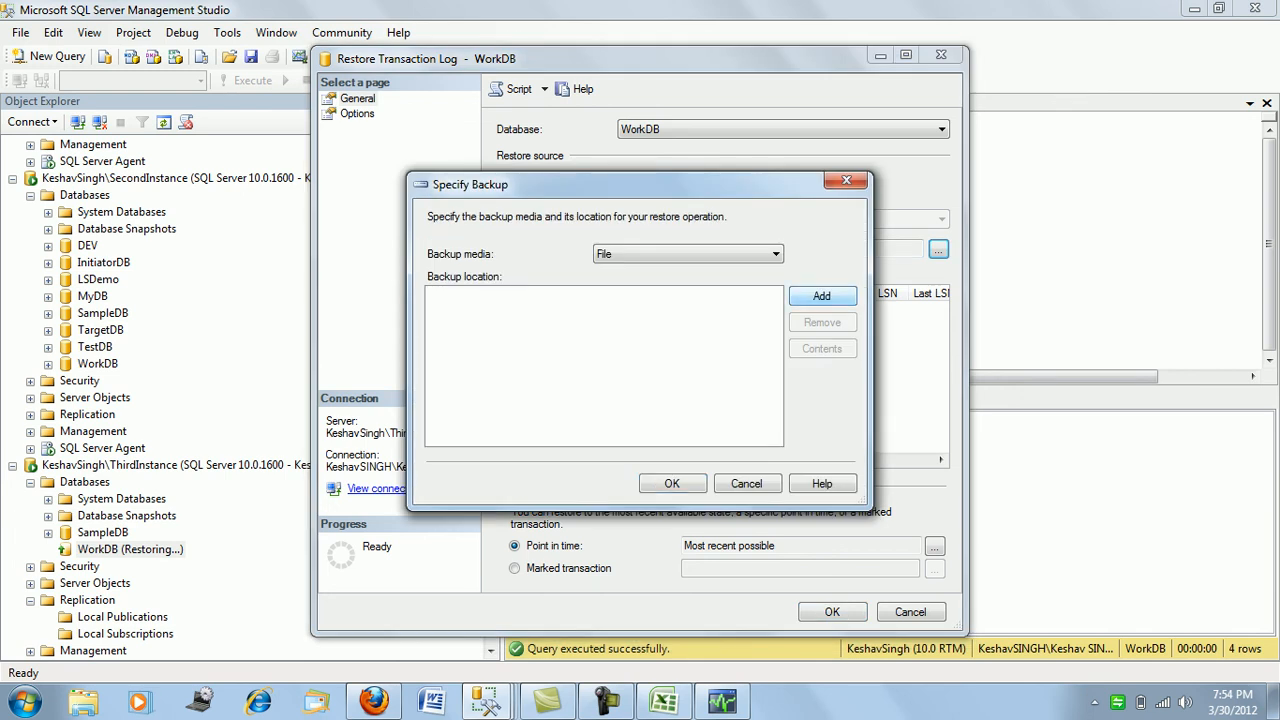
pyautogui.click(822, 296)
pyautogui.click(604, 315)
pyautogui.scroll(6, 604, 315)
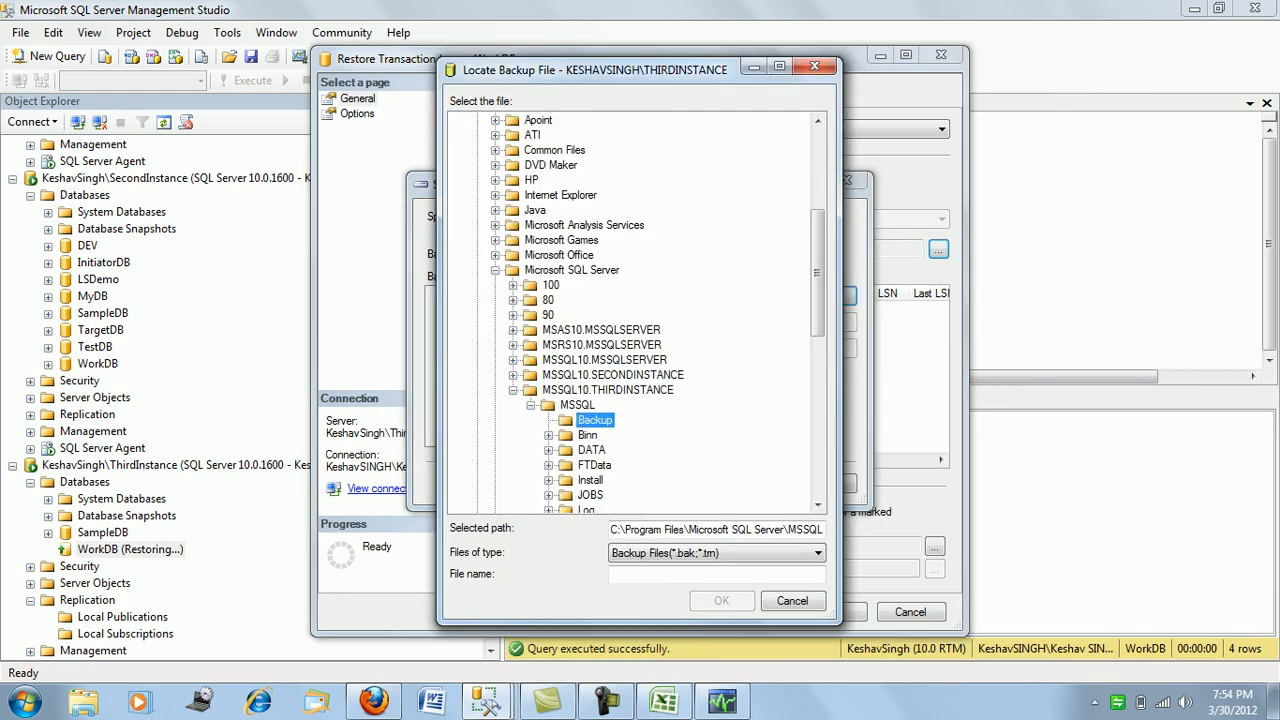
pyautogui.click(459, 120)
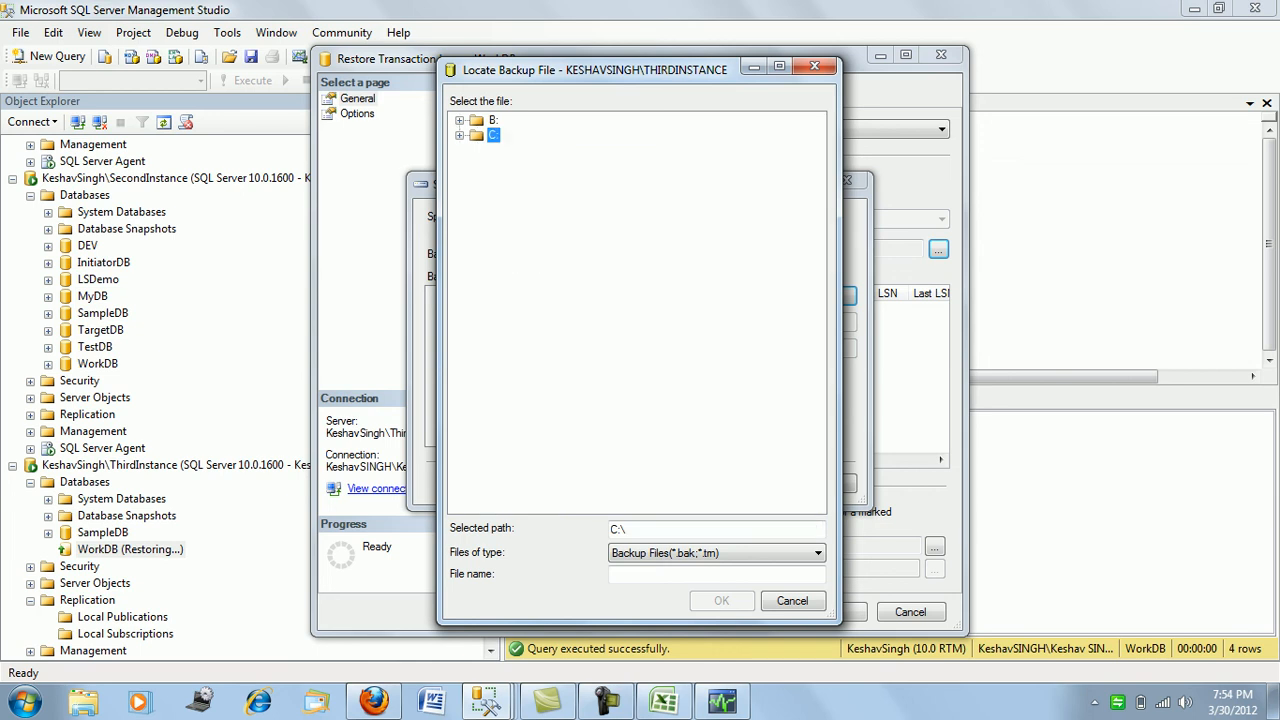
pyautogui.click(459, 120)
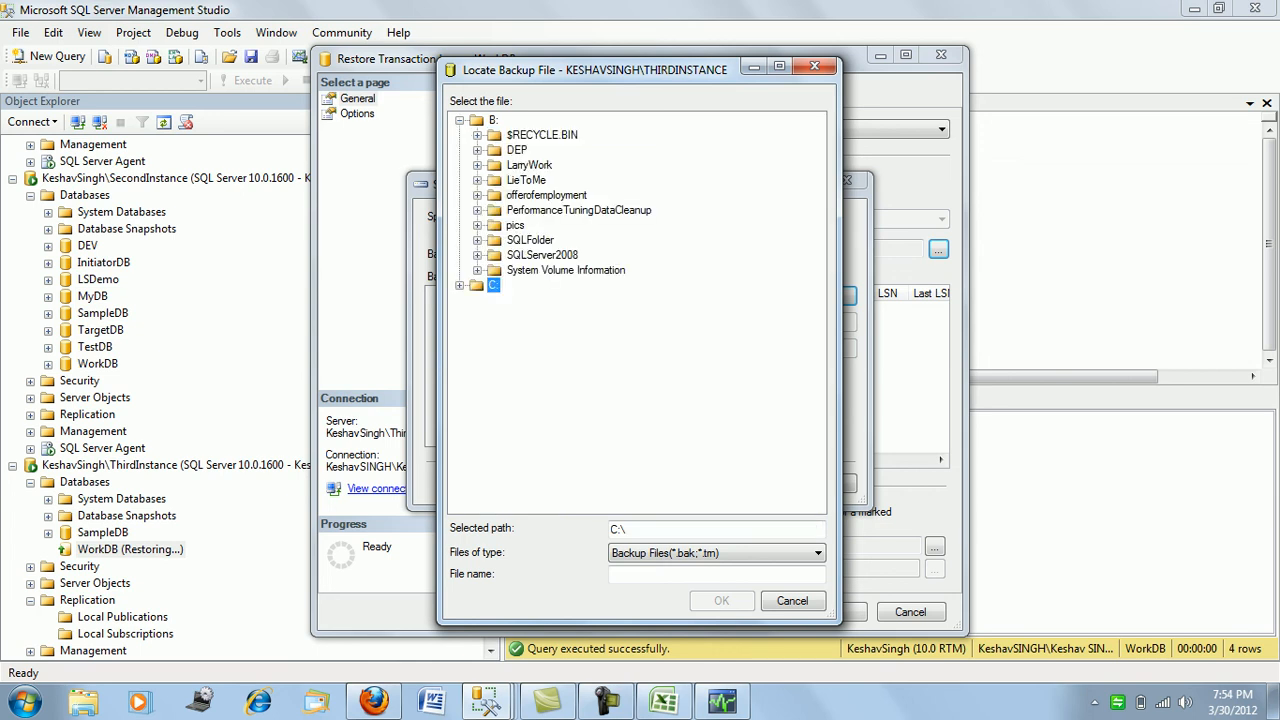
pyautogui.click(477, 240)
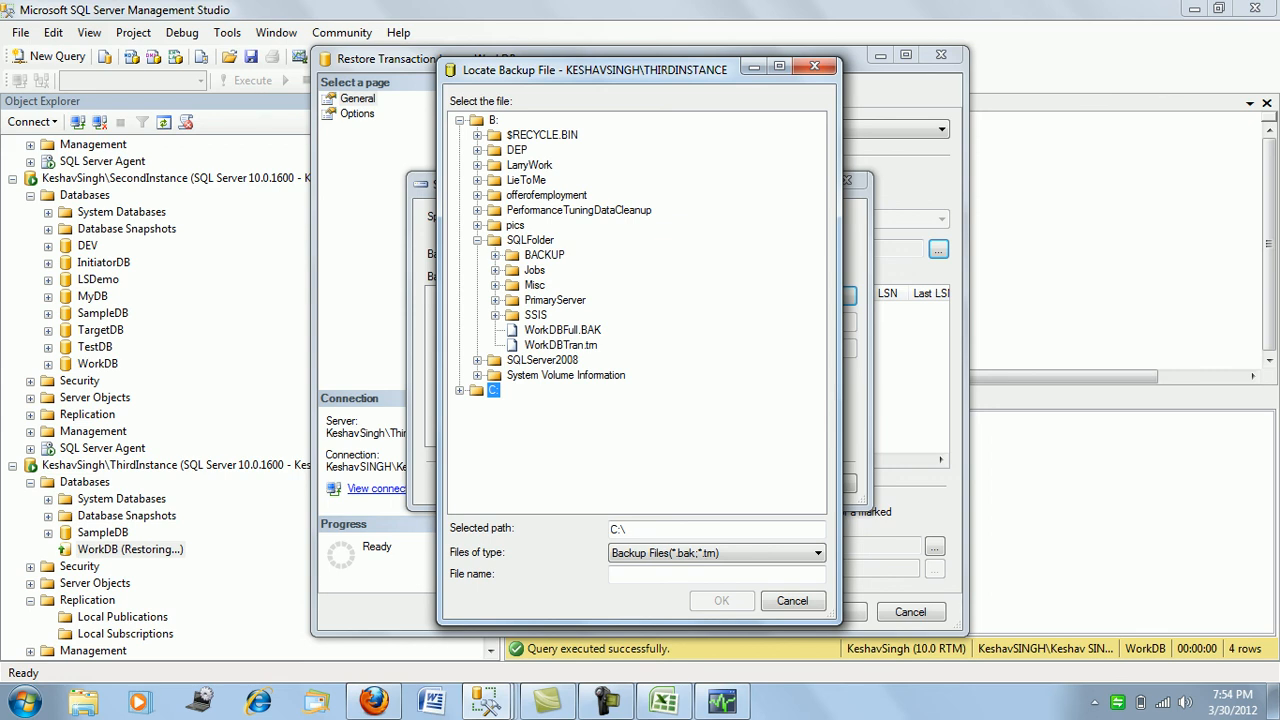
pyautogui.click(495, 255)
pyautogui.click(567, 315)
pyautogui.click(721, 600)
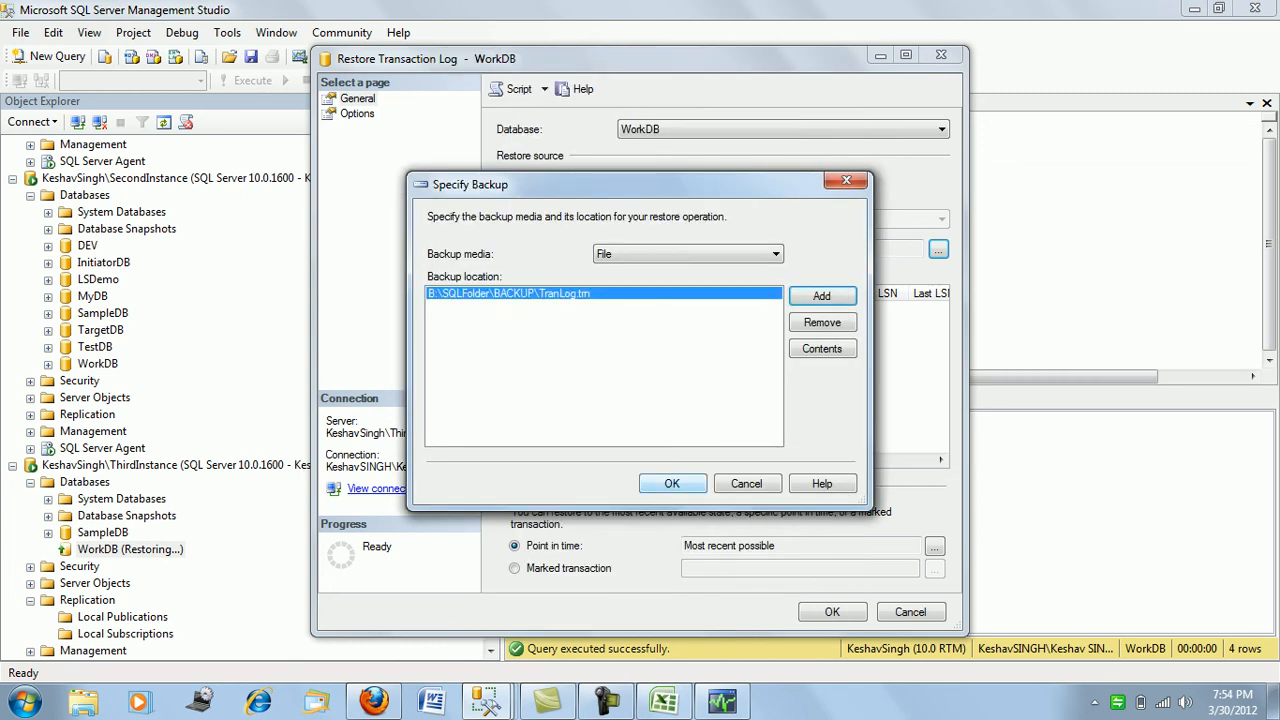
pyautogui.click(671, 483)
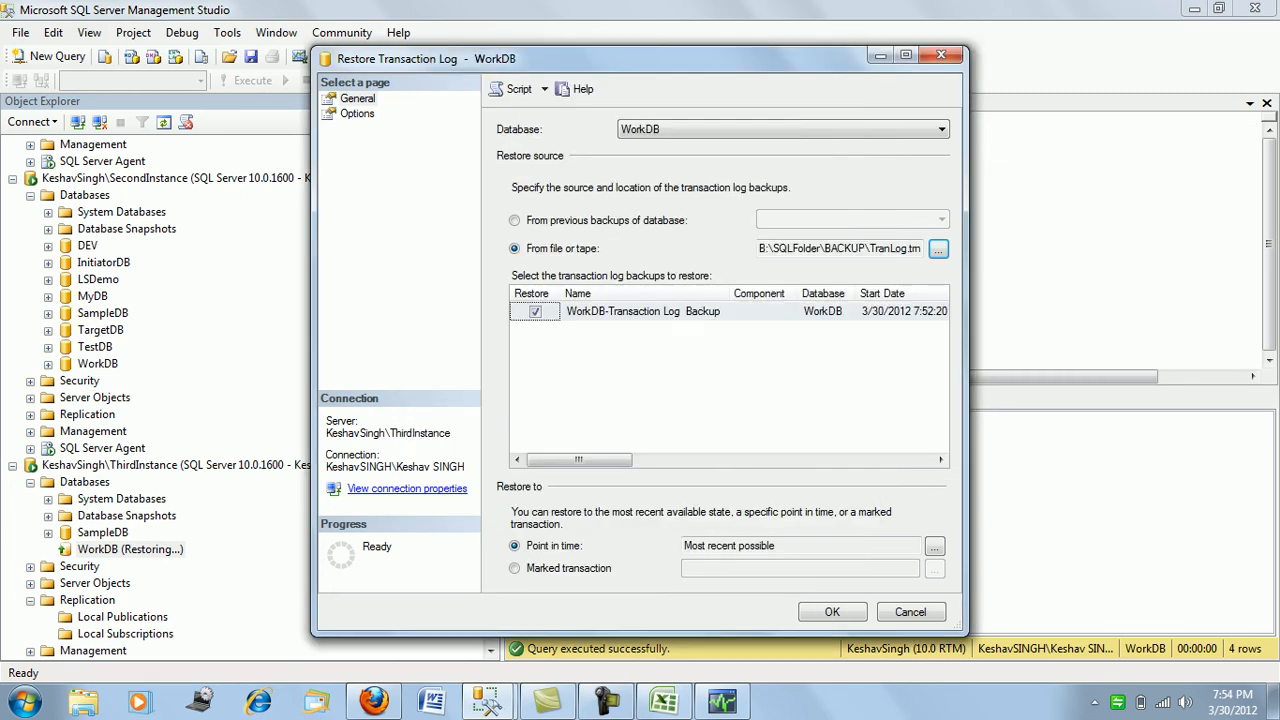
# - Keep replication settings, restore the log WITH NORECOVERY, and run it
pyautogui.click(357, 114)
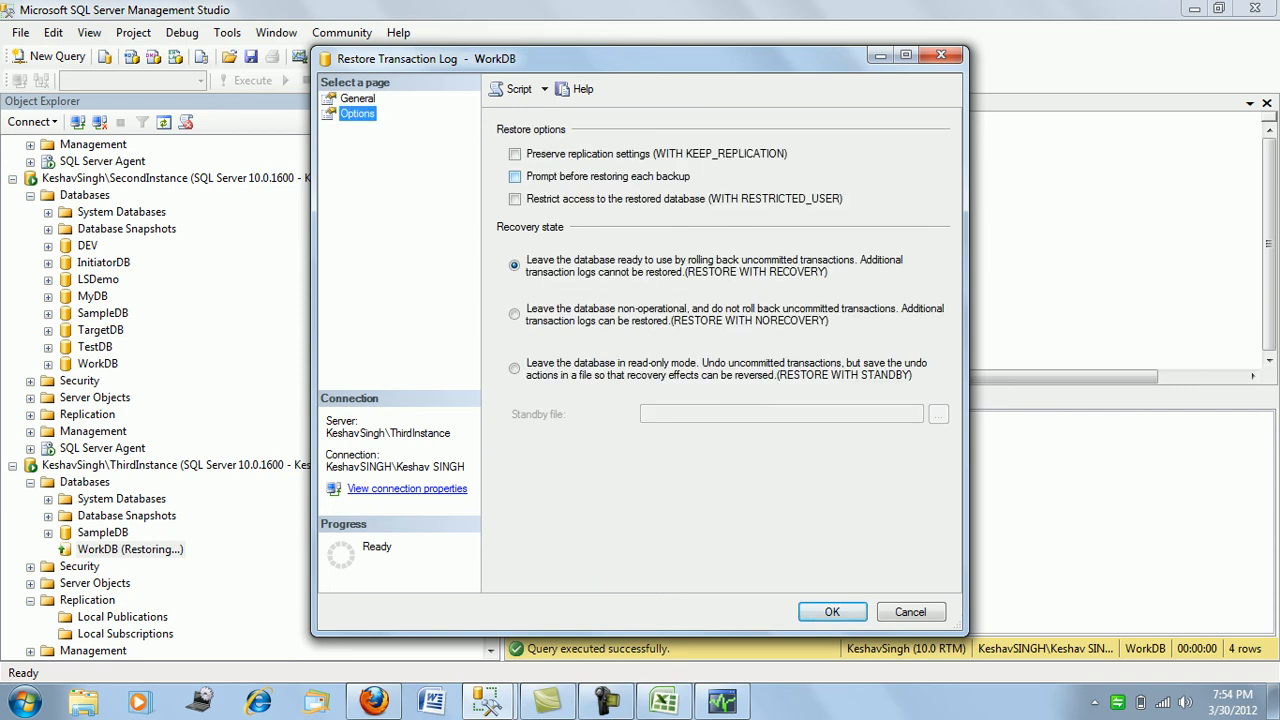
pyautogui.click(515, 154)
pyautogui.click(514, 314)
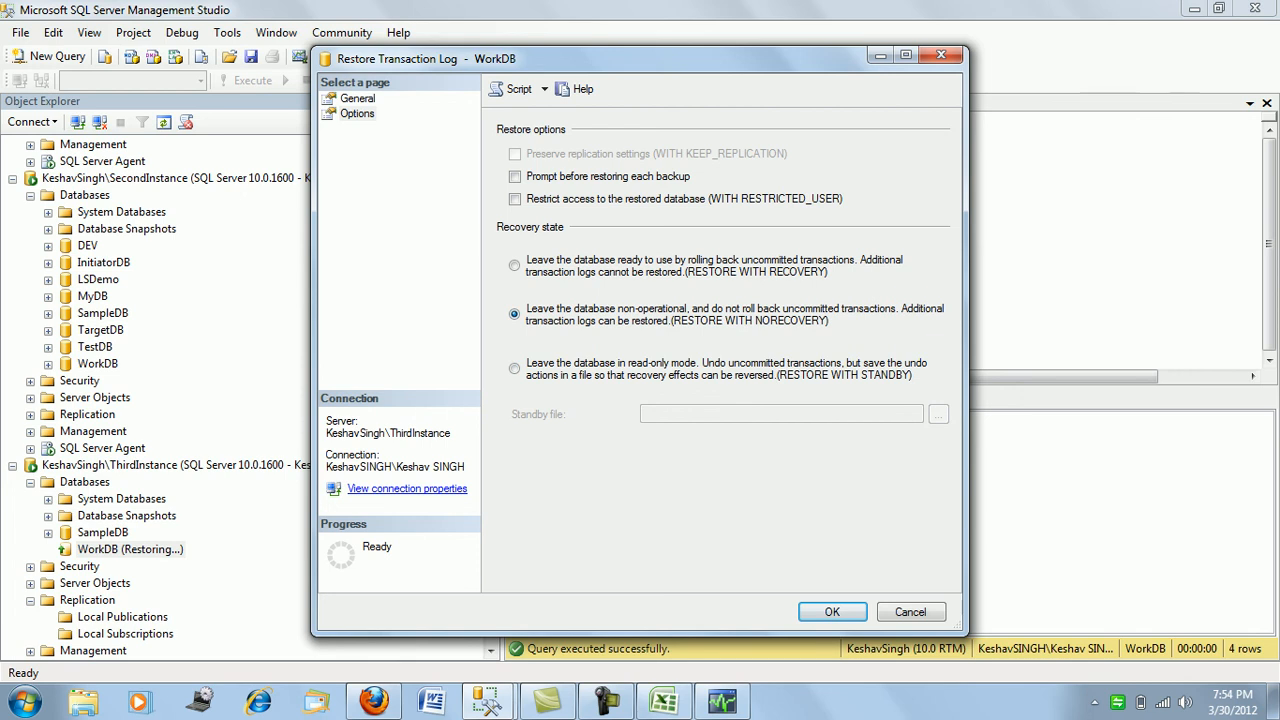
pyautogui.click(832, 612)
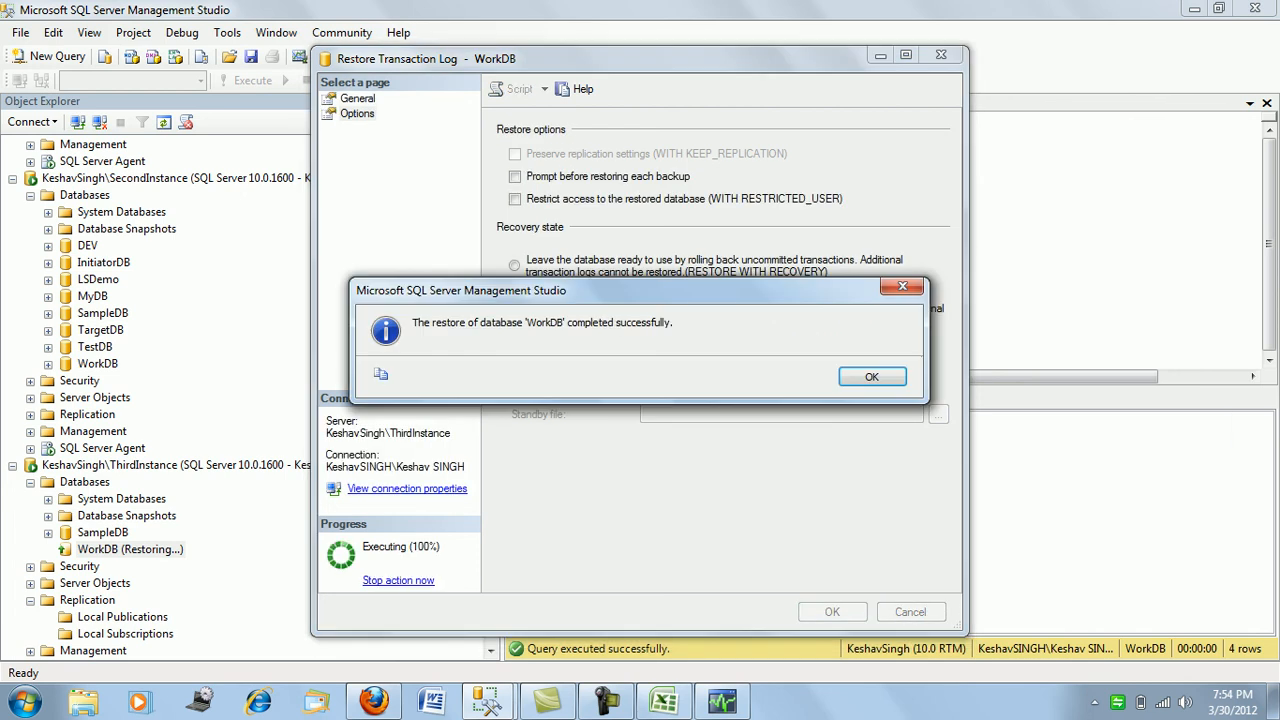
pyautogui.press('Return')
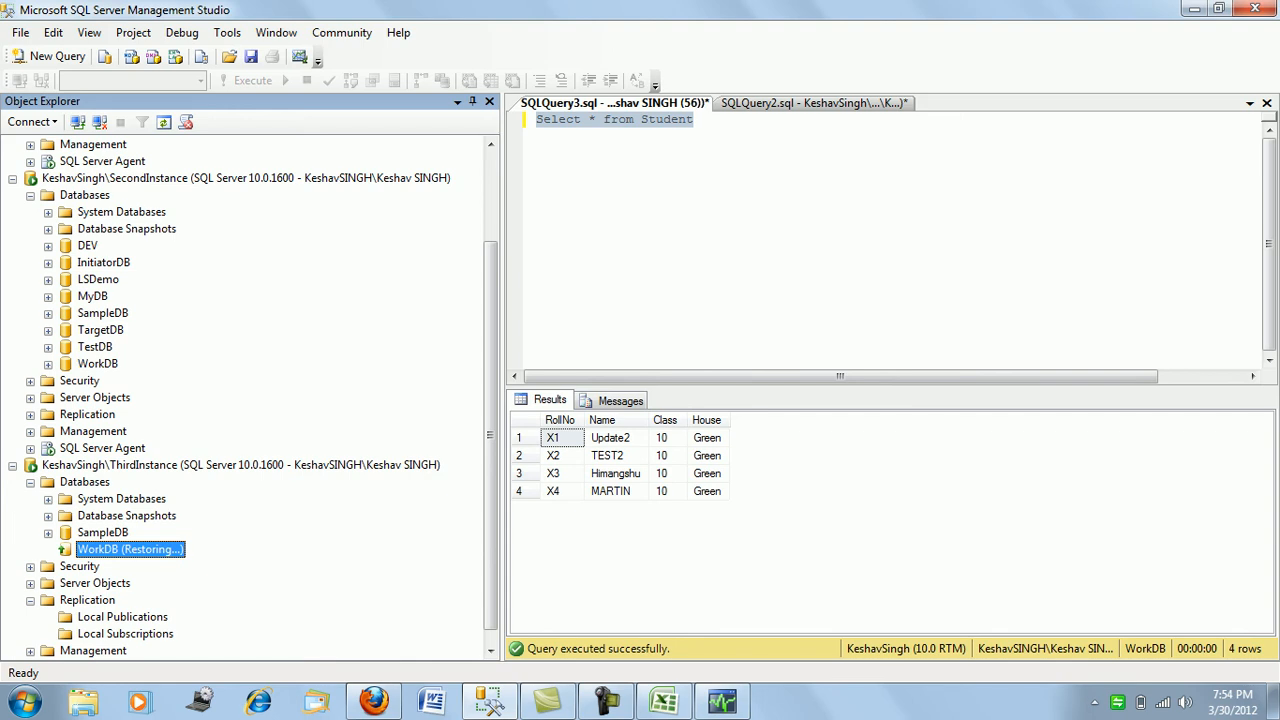
# - Begin WorkDB mirroring security setup without a witness, principal SecondInstance on port 5023
pyautogui.rightClick(108, 364)
pyautogui.moveTo(200, 446)
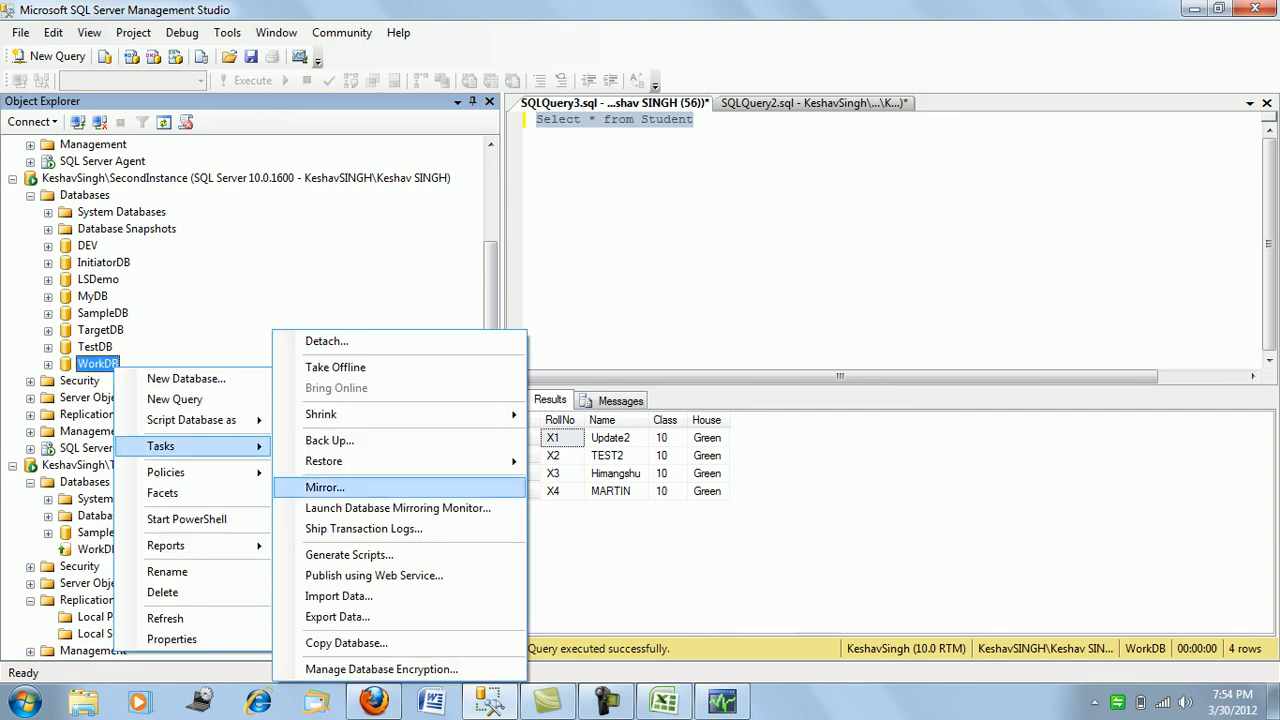
pyautogui.click(325, 487)
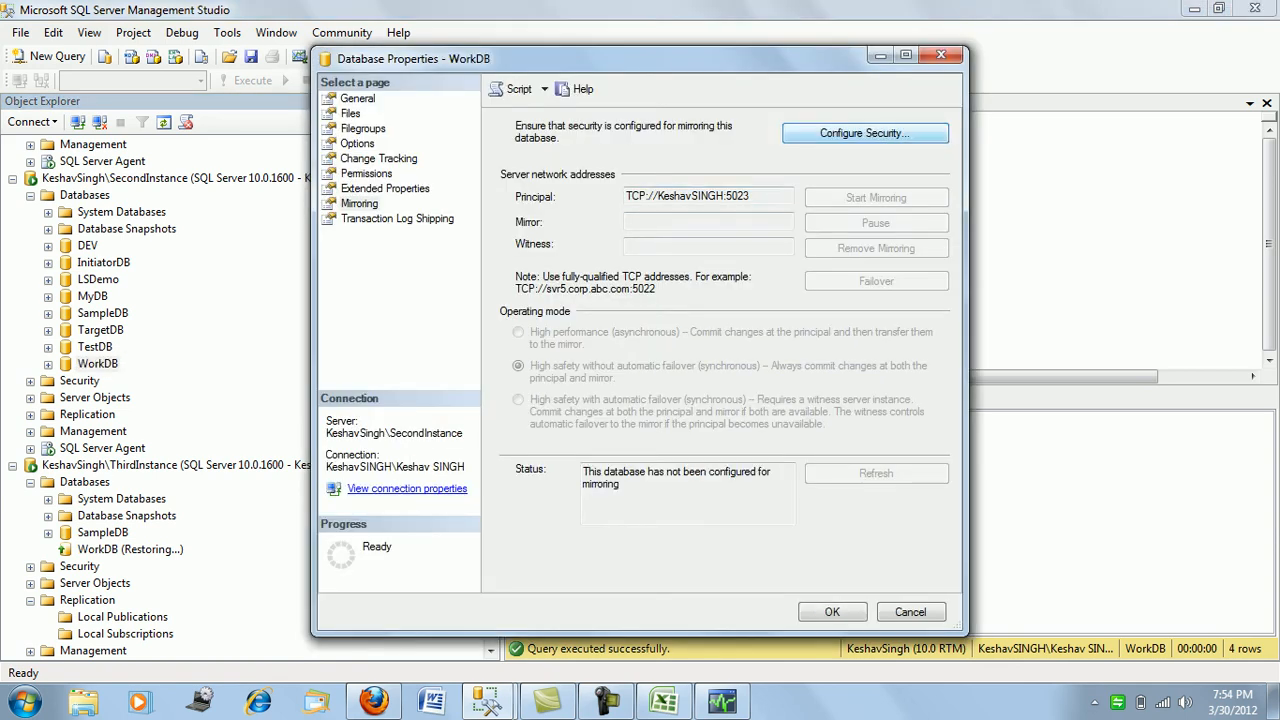
pyautogui.click(865, 133)
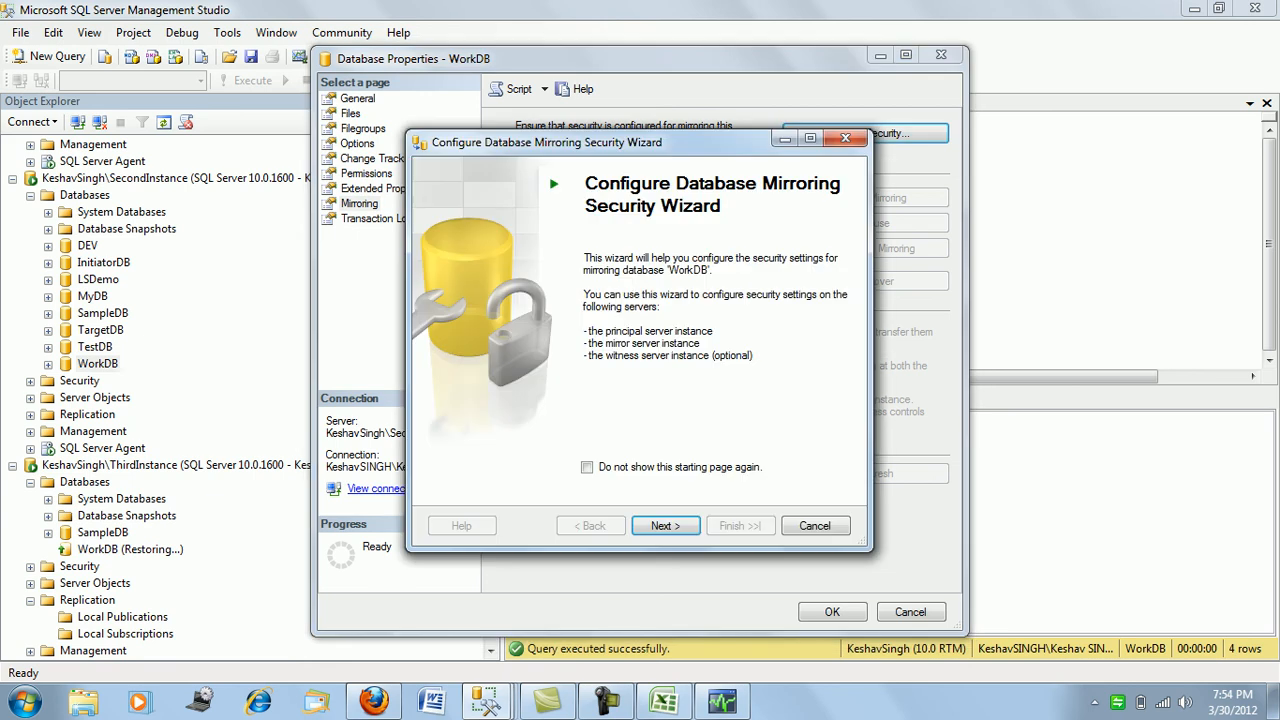
pyautogui.press('Return')
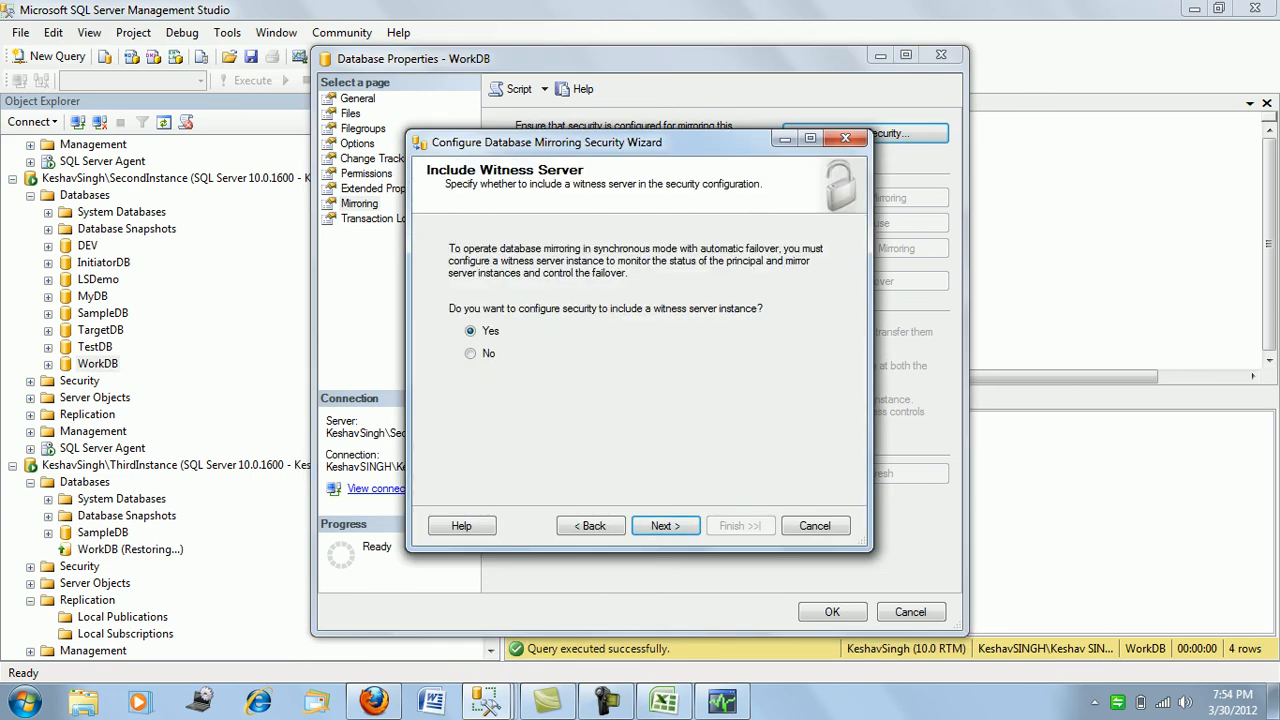
pyautogui.press('Down')
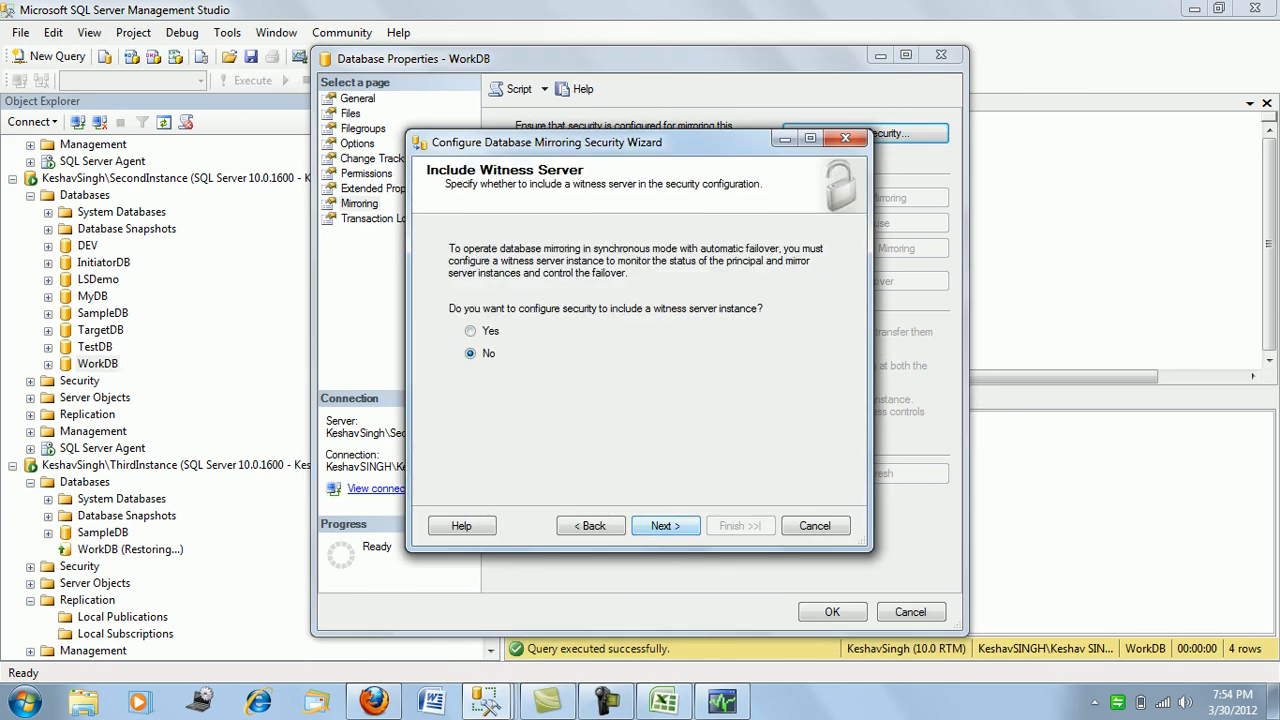
pyautogui.press('Return')
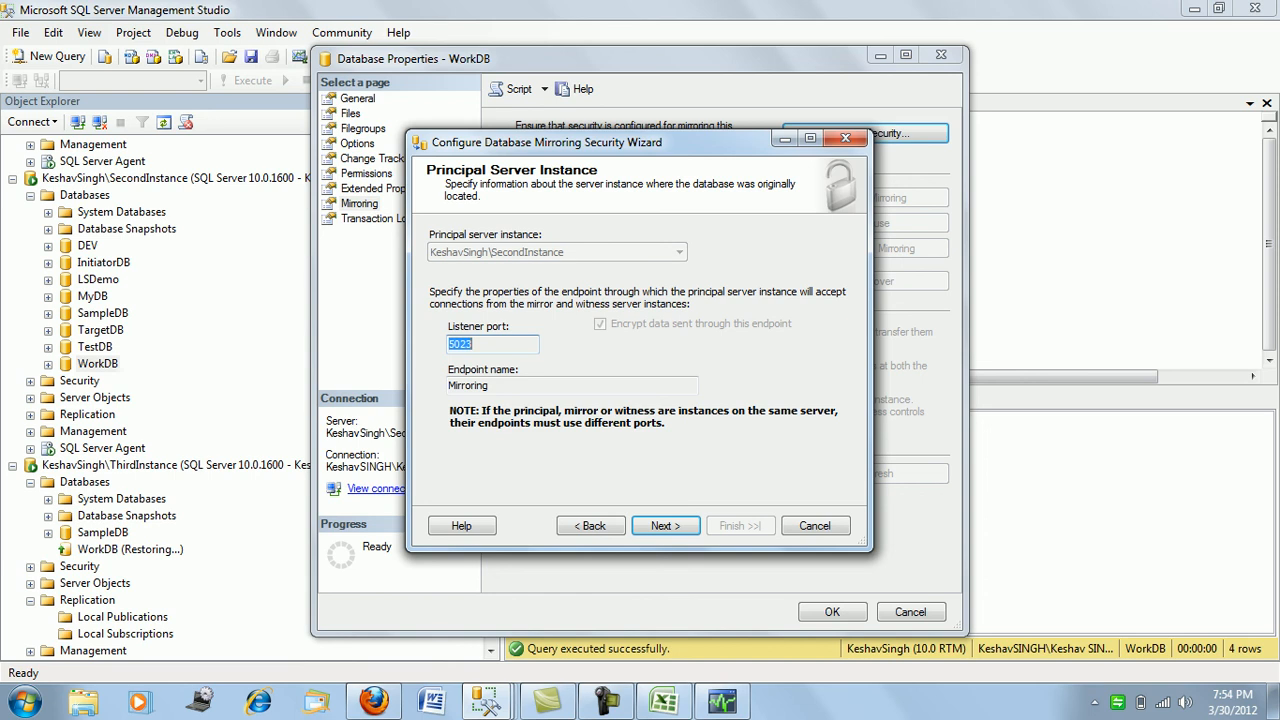
pyautogui.press('Return')
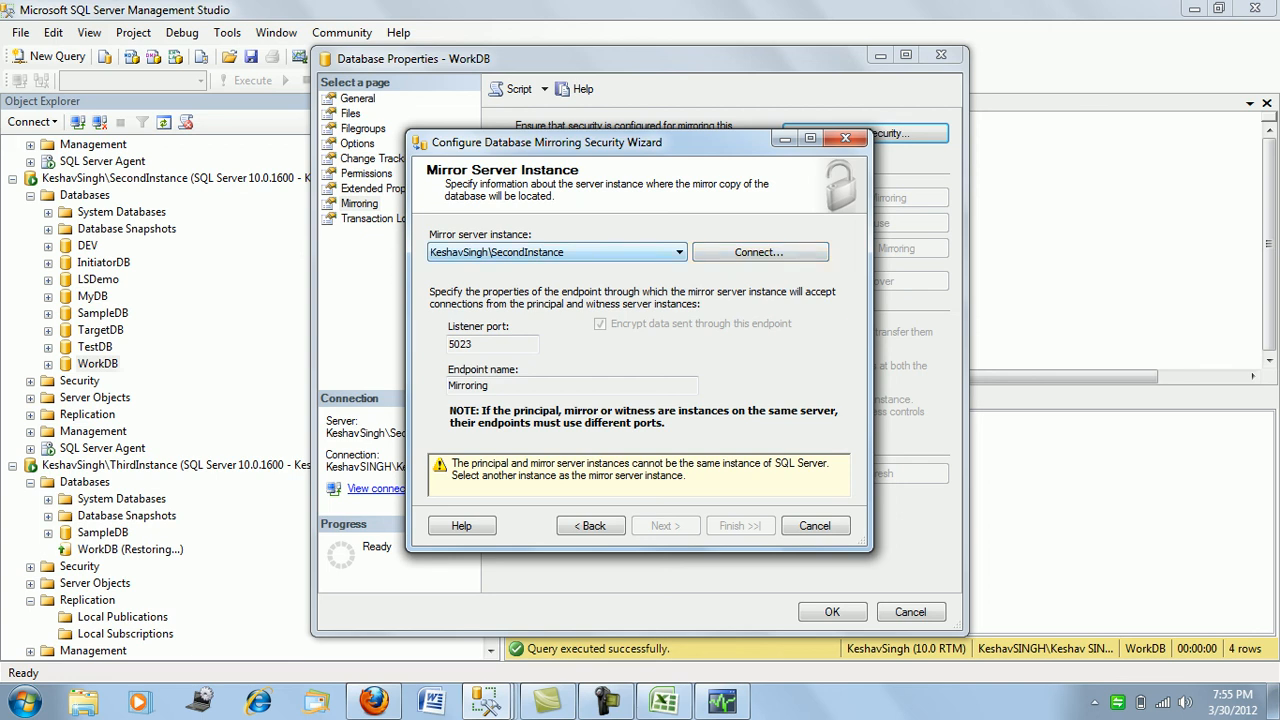
# - Set ThirdInstance as the mirror on port 5024 and configure both endpoints
pyautogui.click(679, 252)
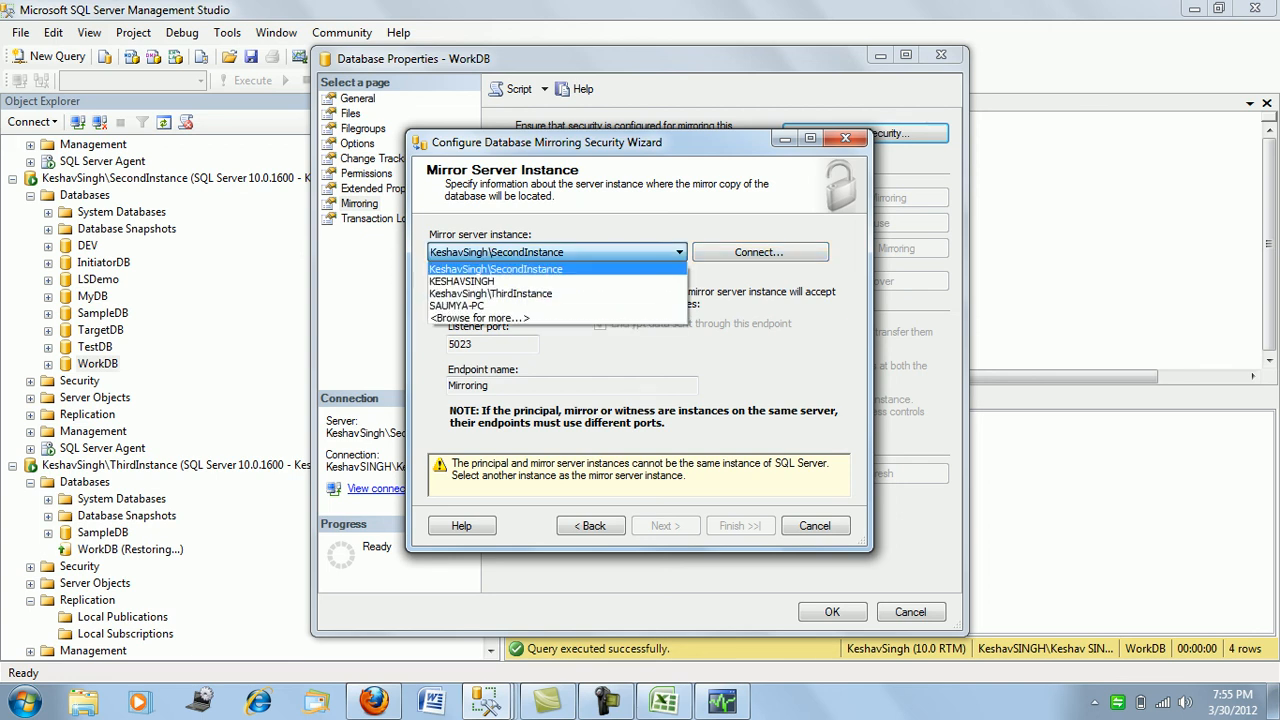
pyautogui.click(491, 294)
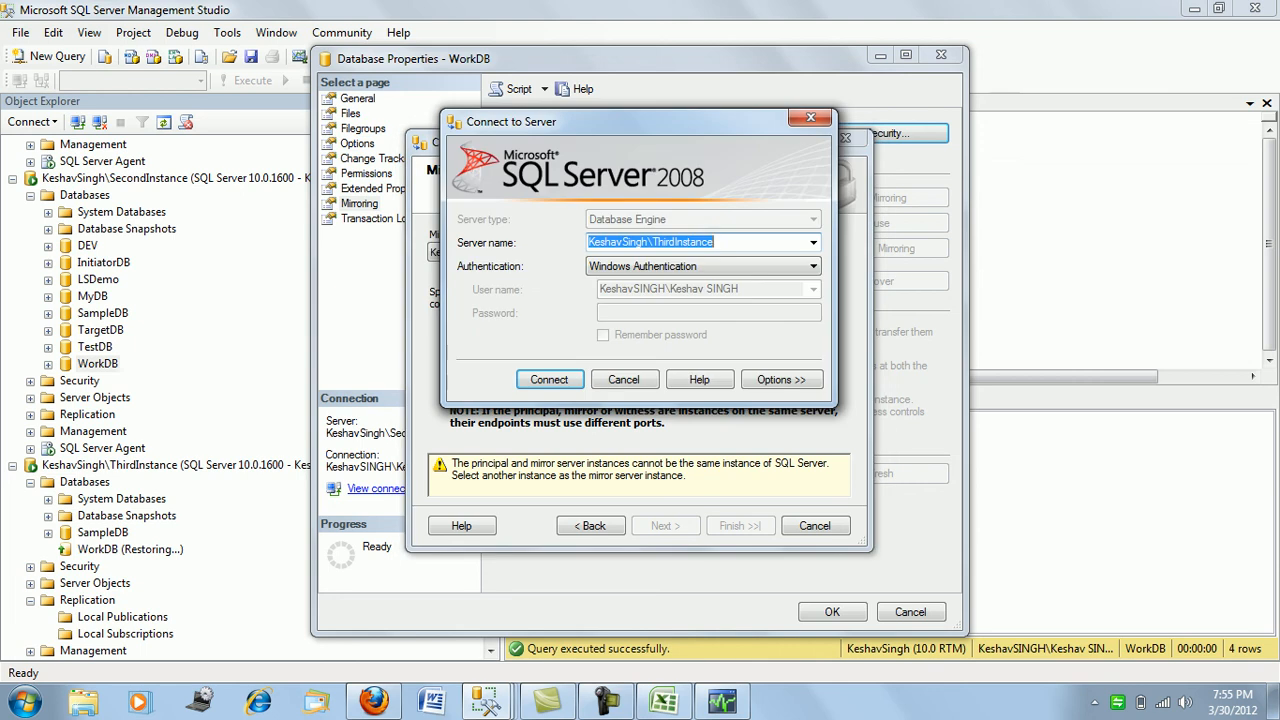
pyautogui.press('Return')
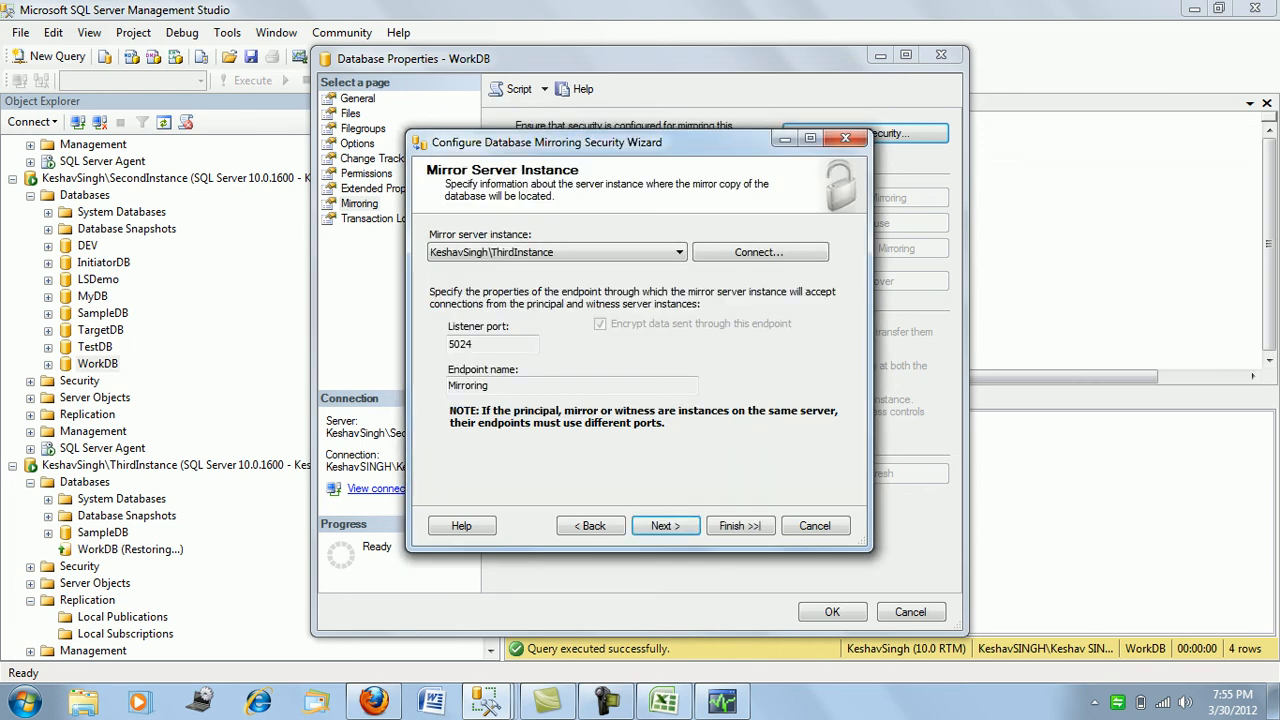
pyautogui.press('Return')
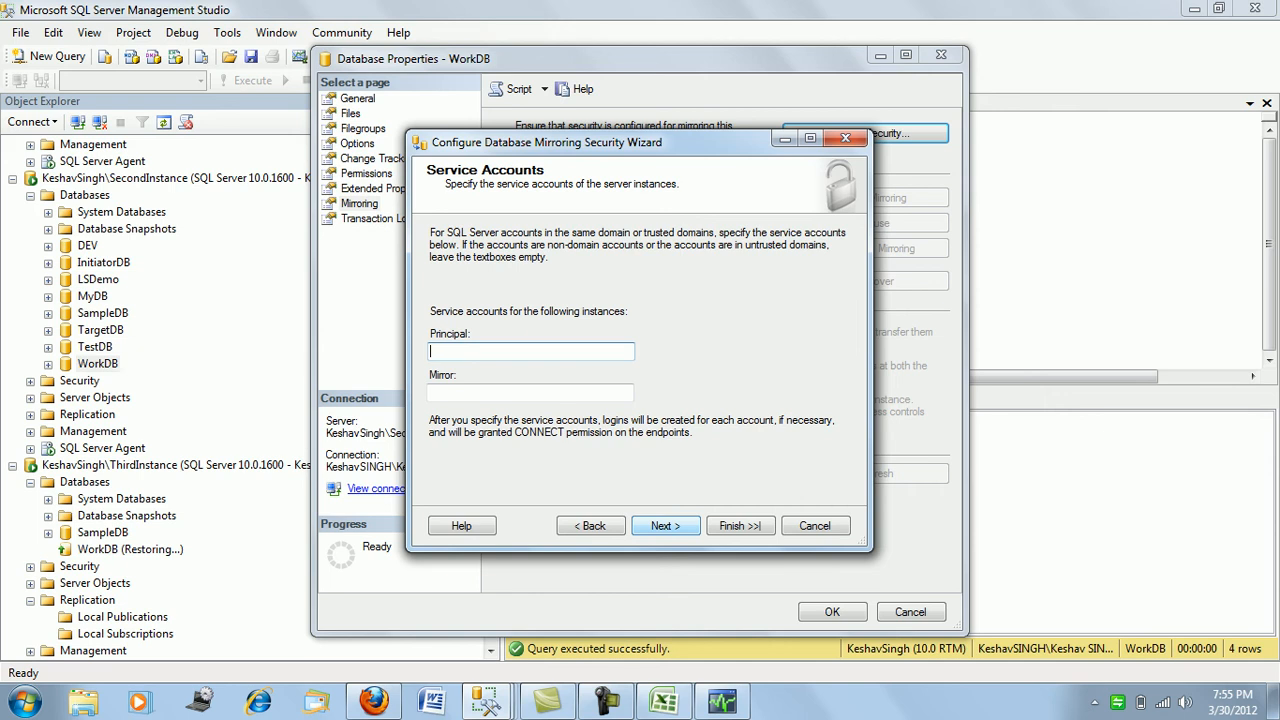
pyautogui.press('Return')
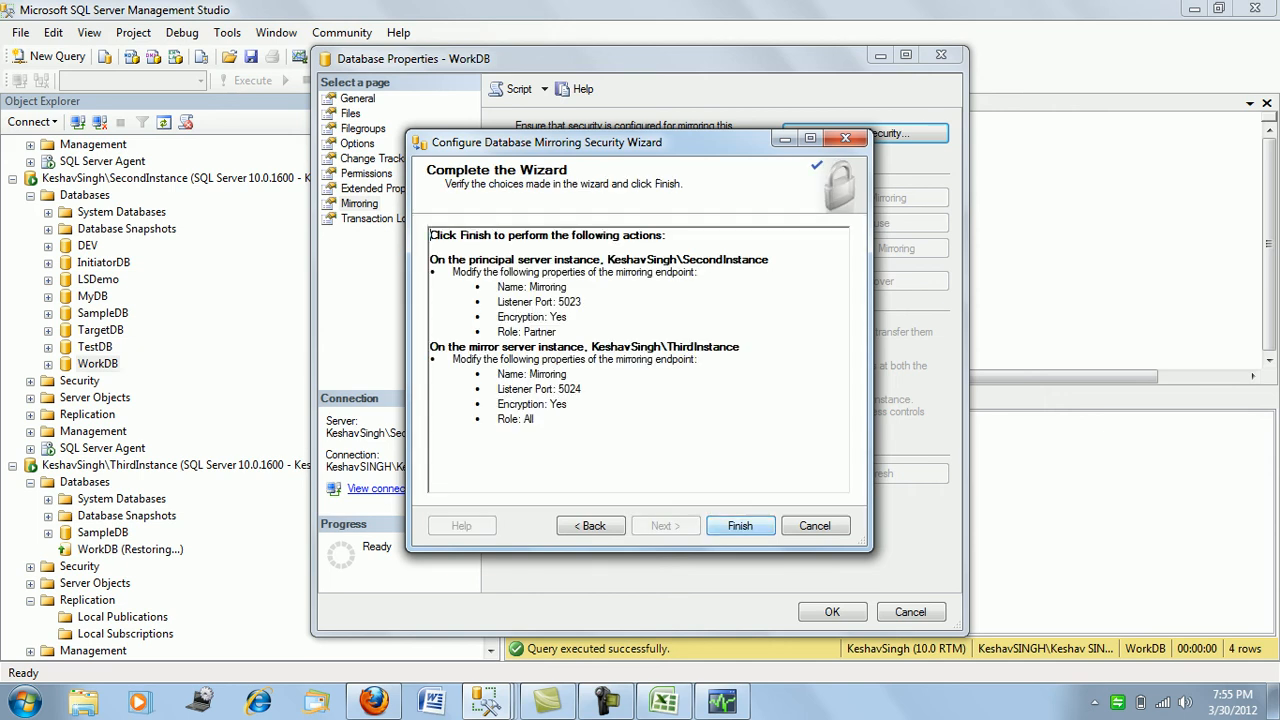
pyautogui.press('Return')
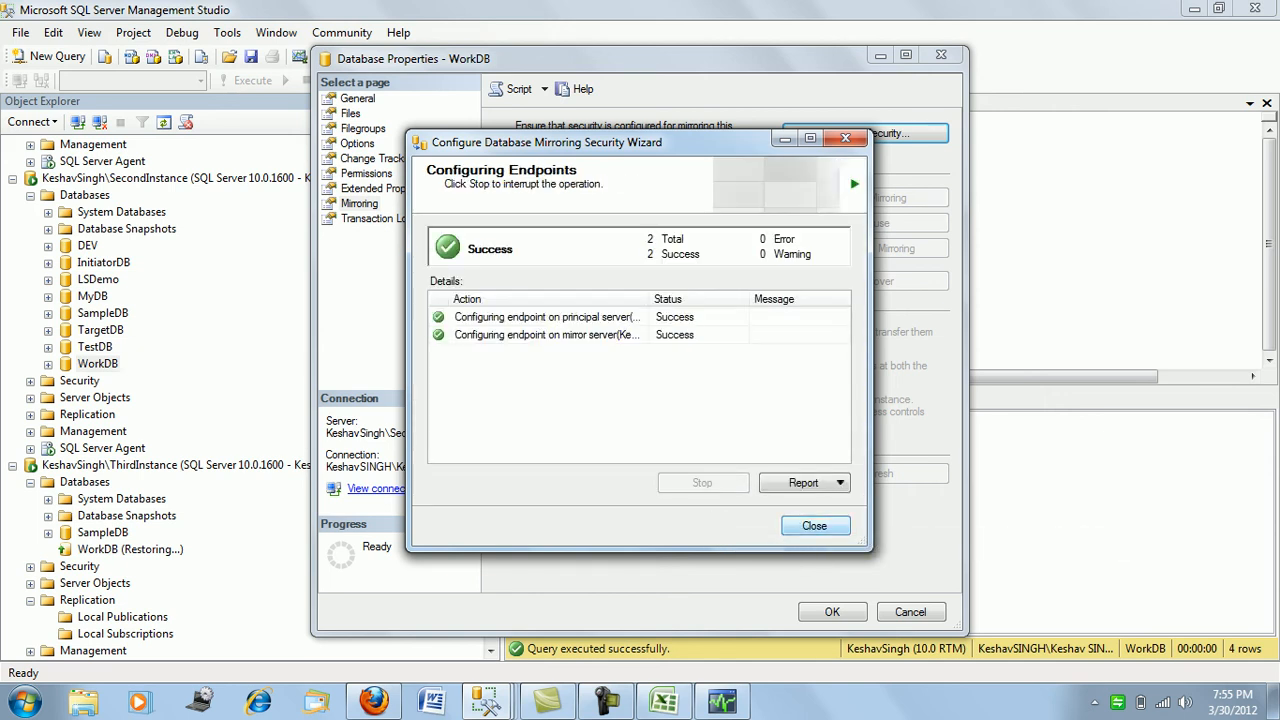
pyautogui.press('Return')
pyautogui.press('Return')
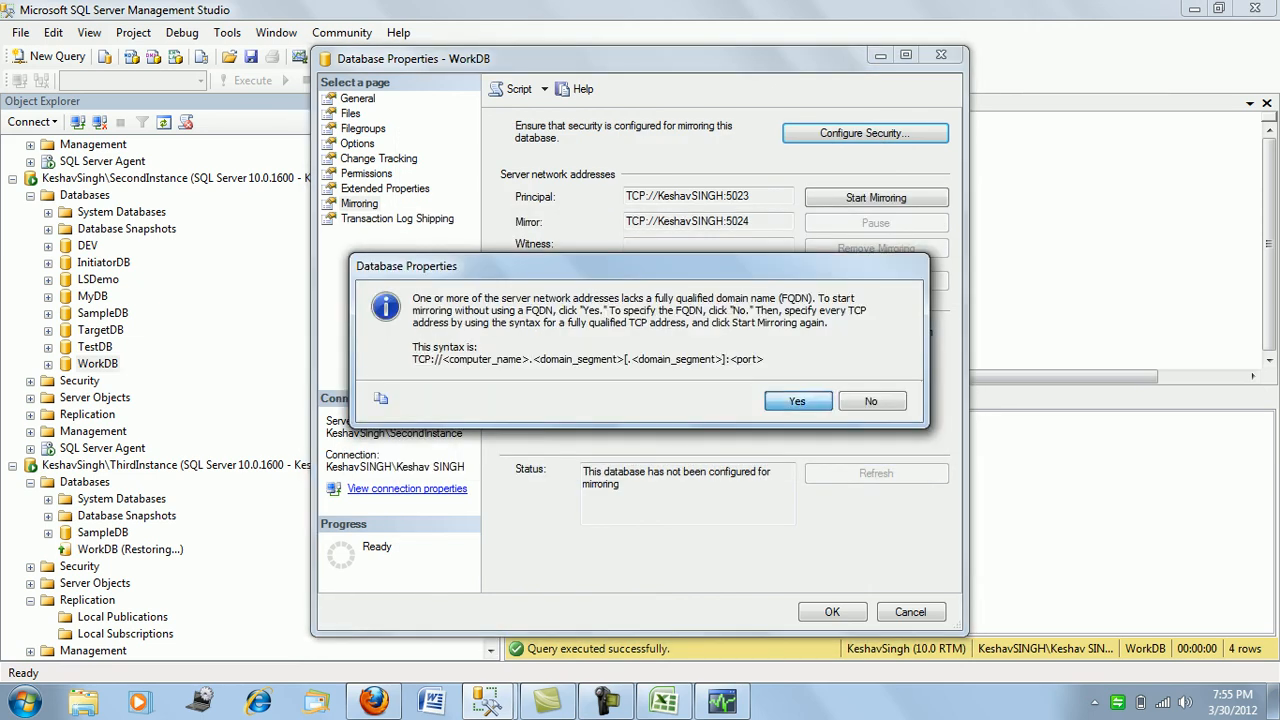
# - Start mirroring without fully qualified names, close properties, and refresh both instances' database lists
pyautogui.press('Return')
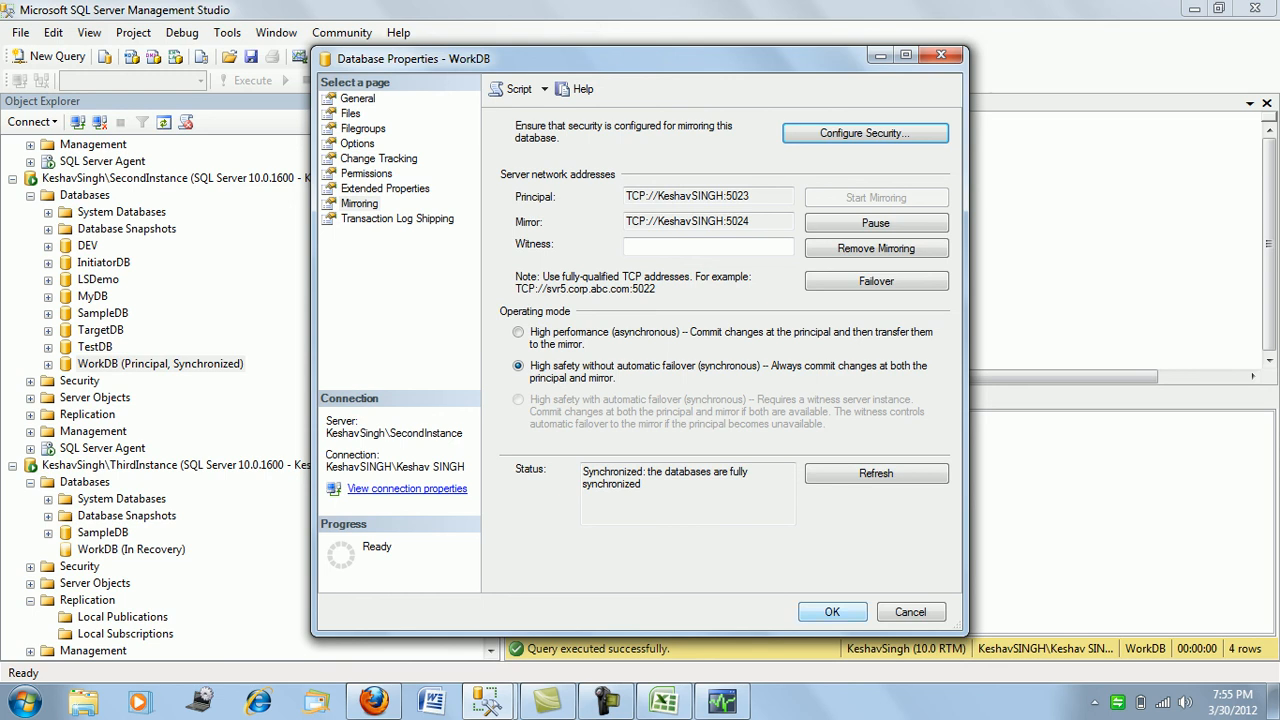
pyautogui.click(832, 612)
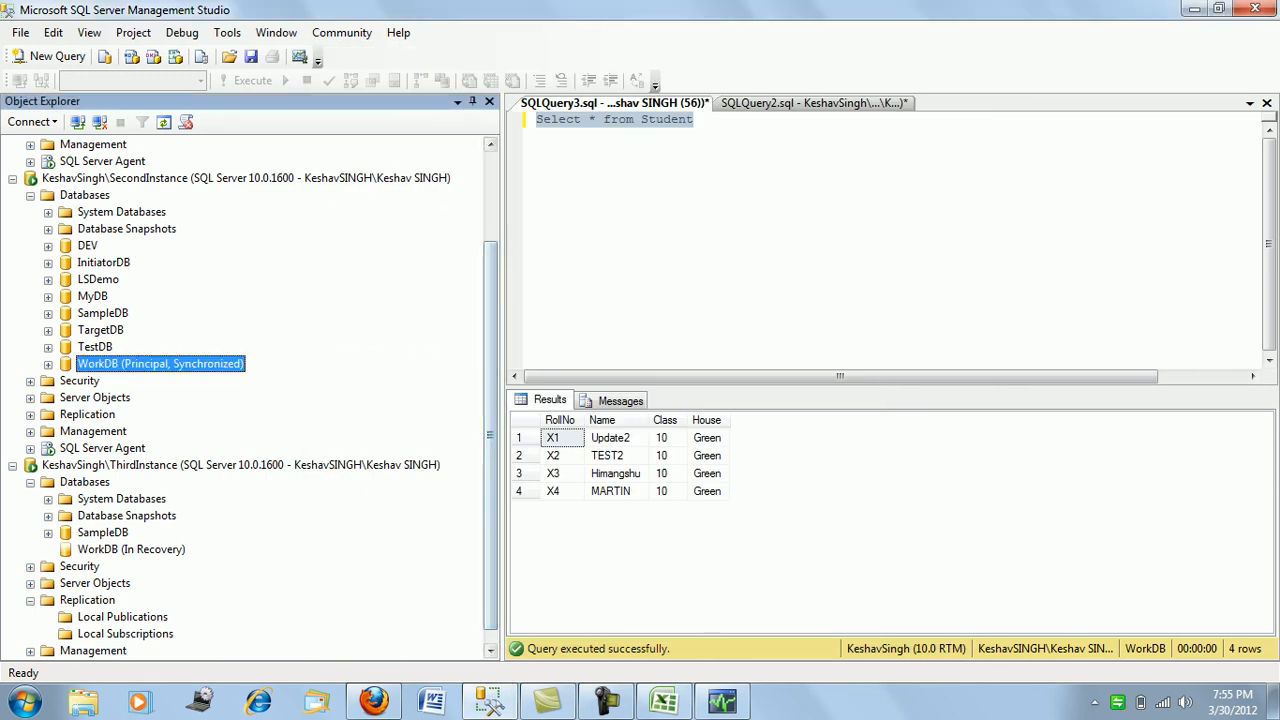
pyautogui.rightClick(92, 482)
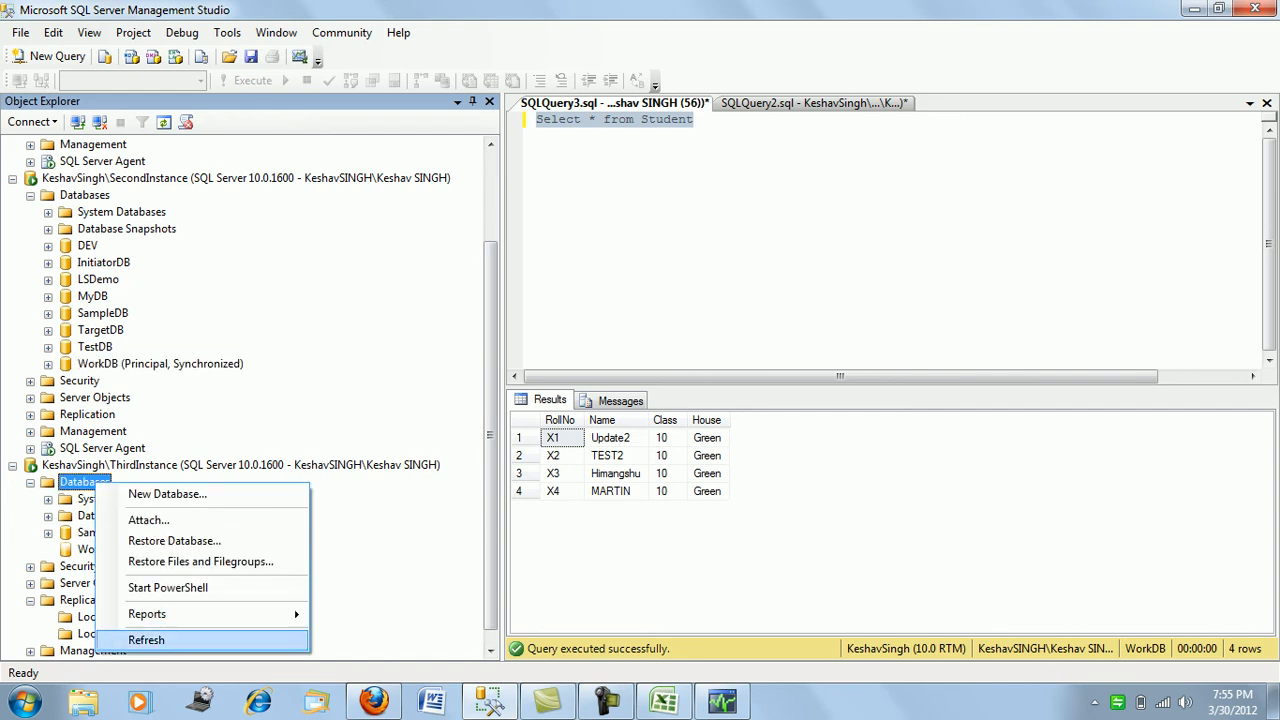
pyautogui.click(146, 640)
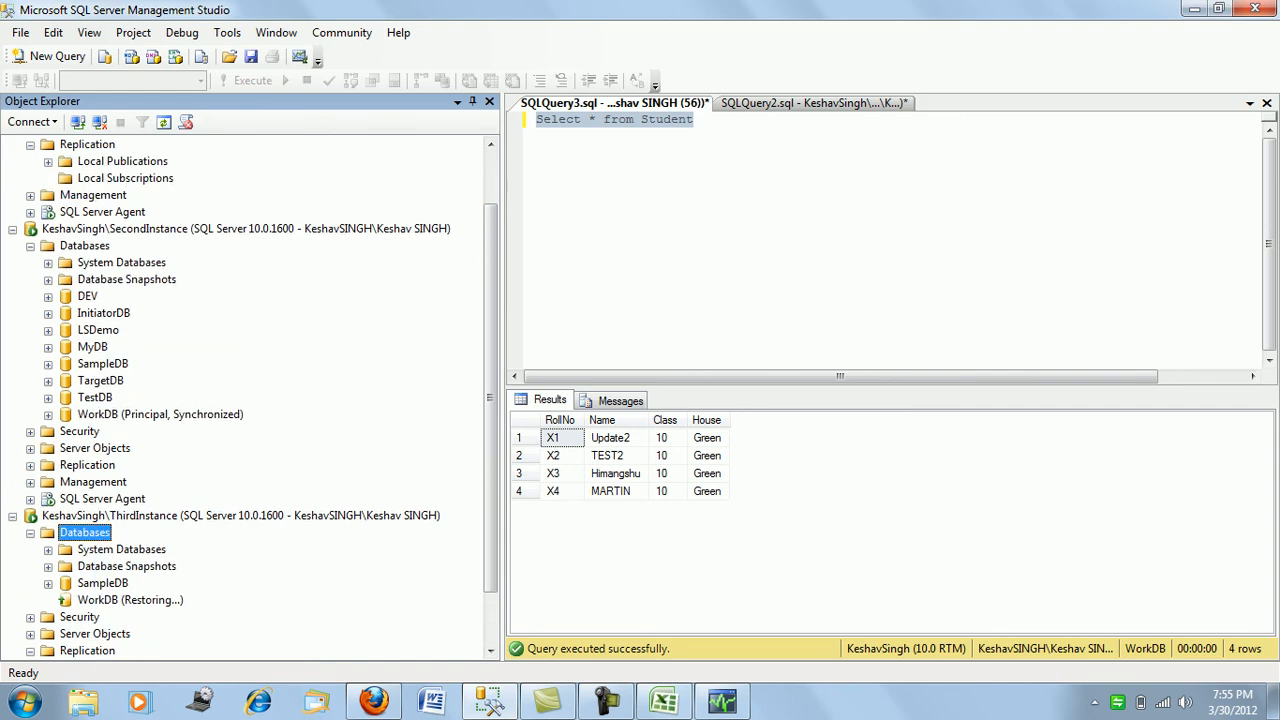
pyautogui.rightClick(96, 245)
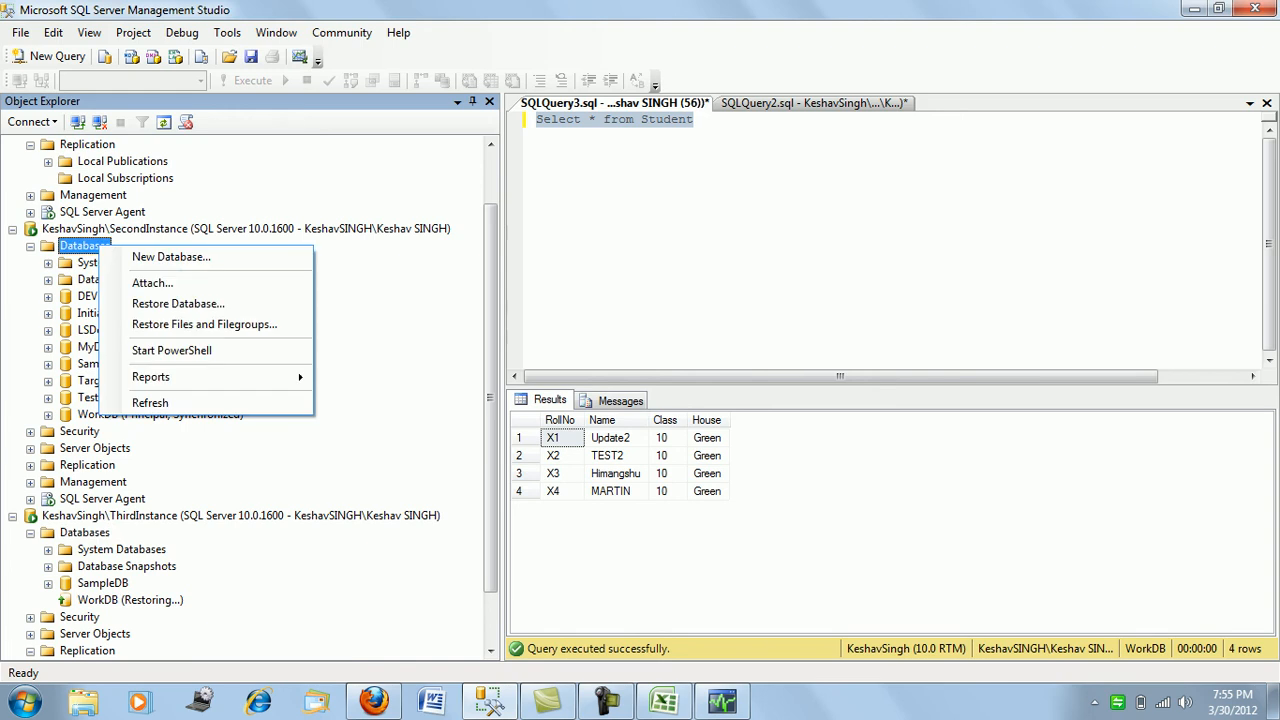
pyautogui.click(150, 402)
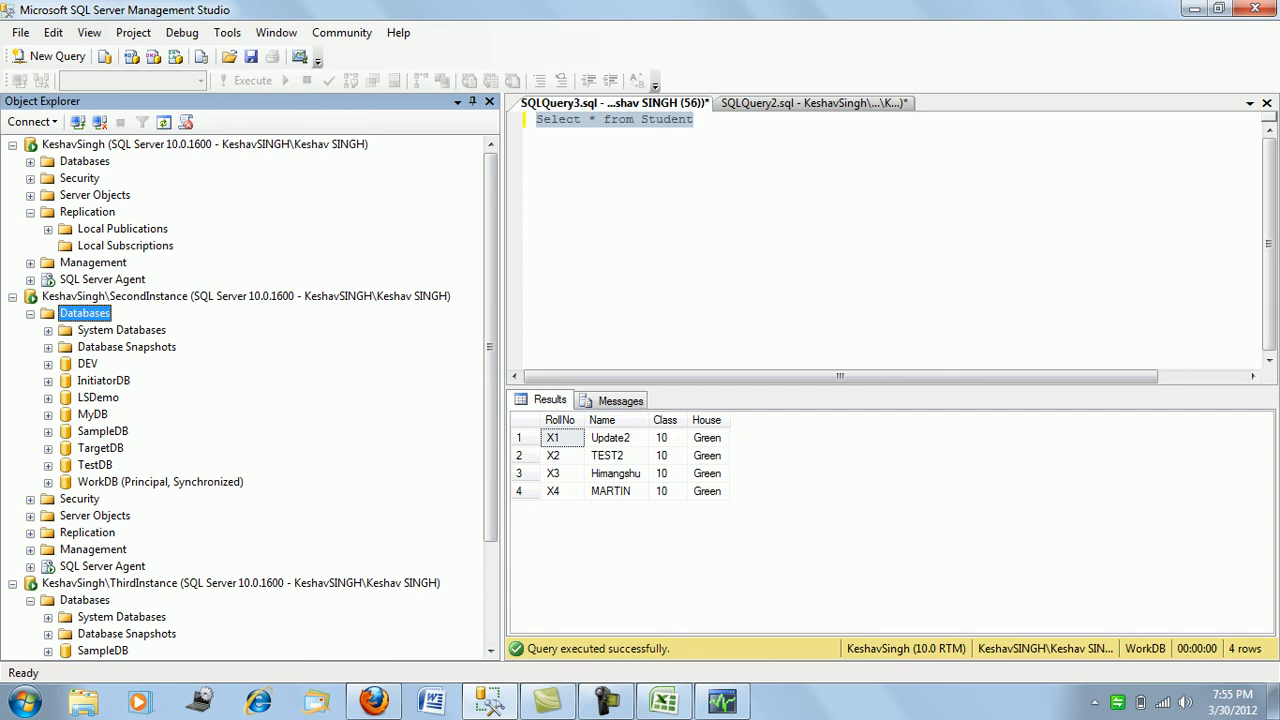
# - Fail WorkDB over from SecondInstance to the ThirdInstance mirror
pyautogui.rightClick(208, 482)
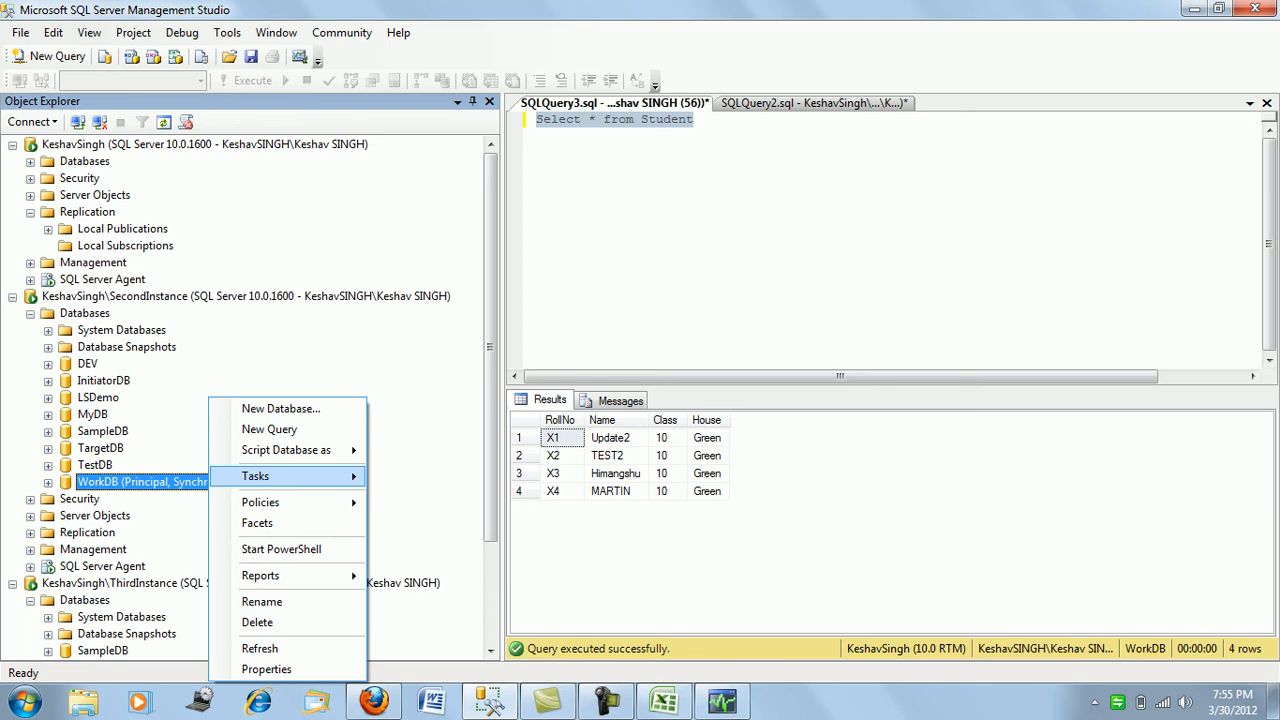
pyautogui.moveTo(290, 476)
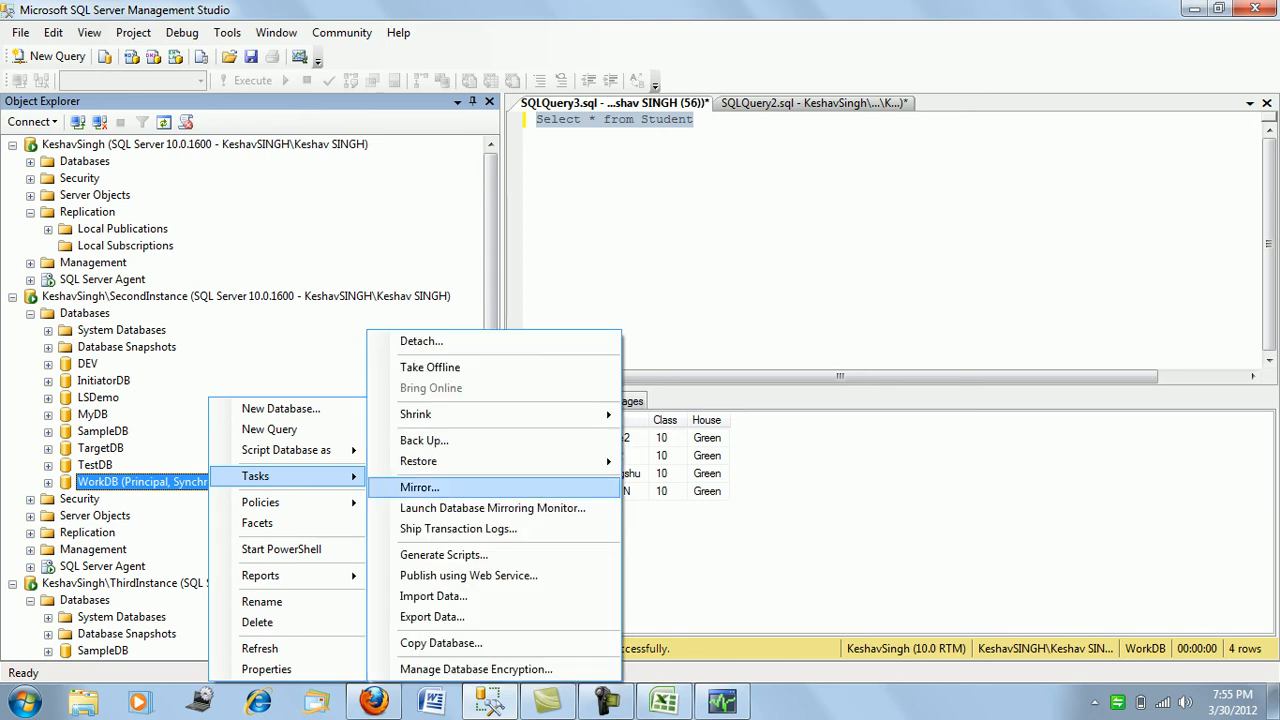
pyautogui.click(419, 487)
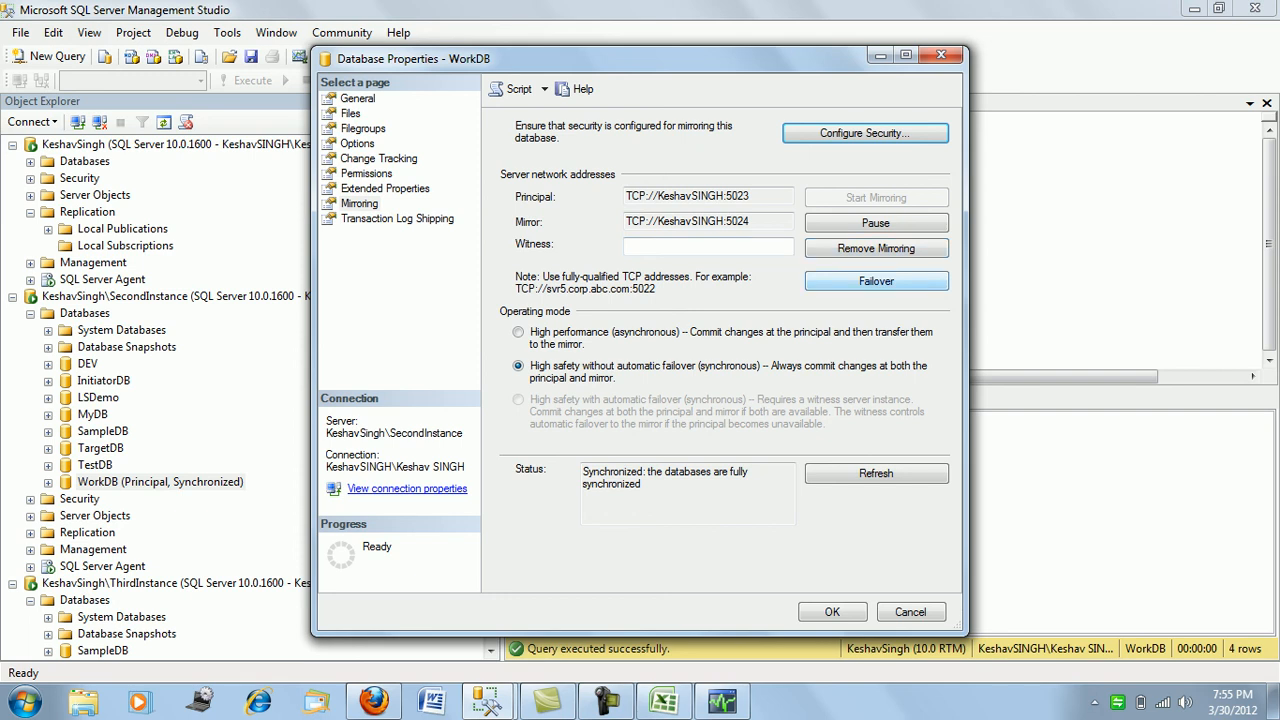
pyautogui.click(876, 281)
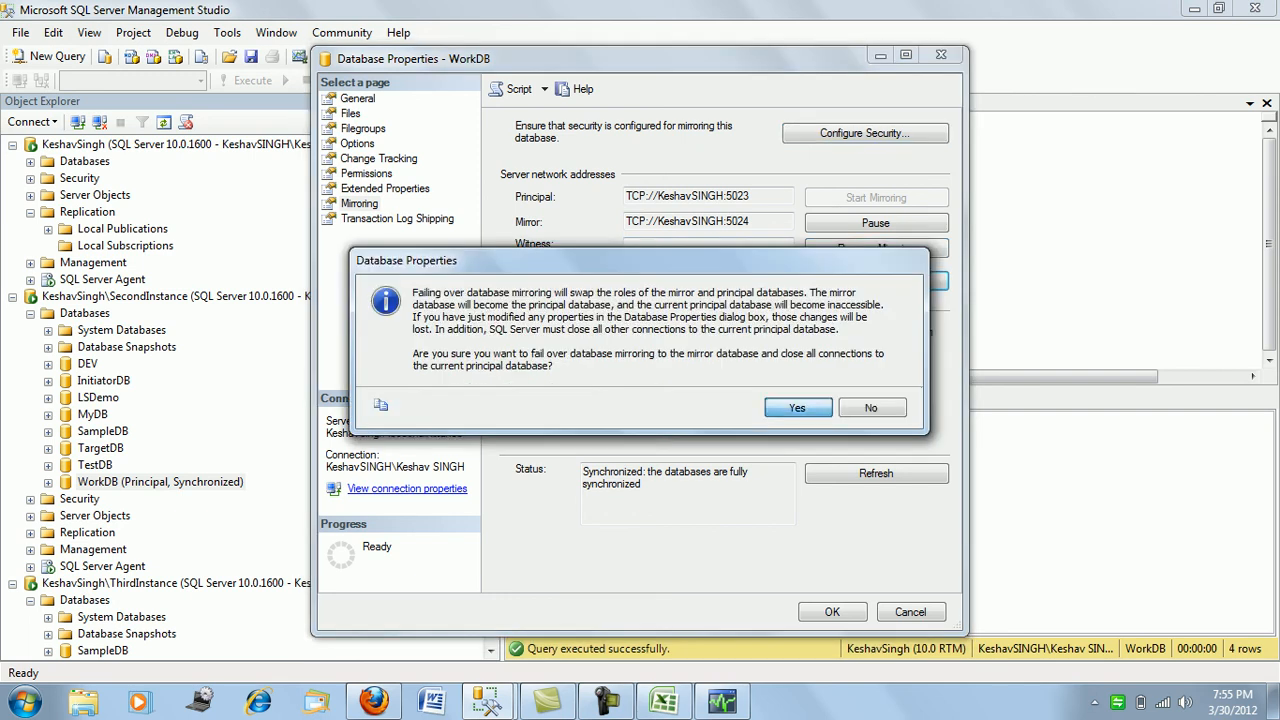
pyautogui.click(798, 408)
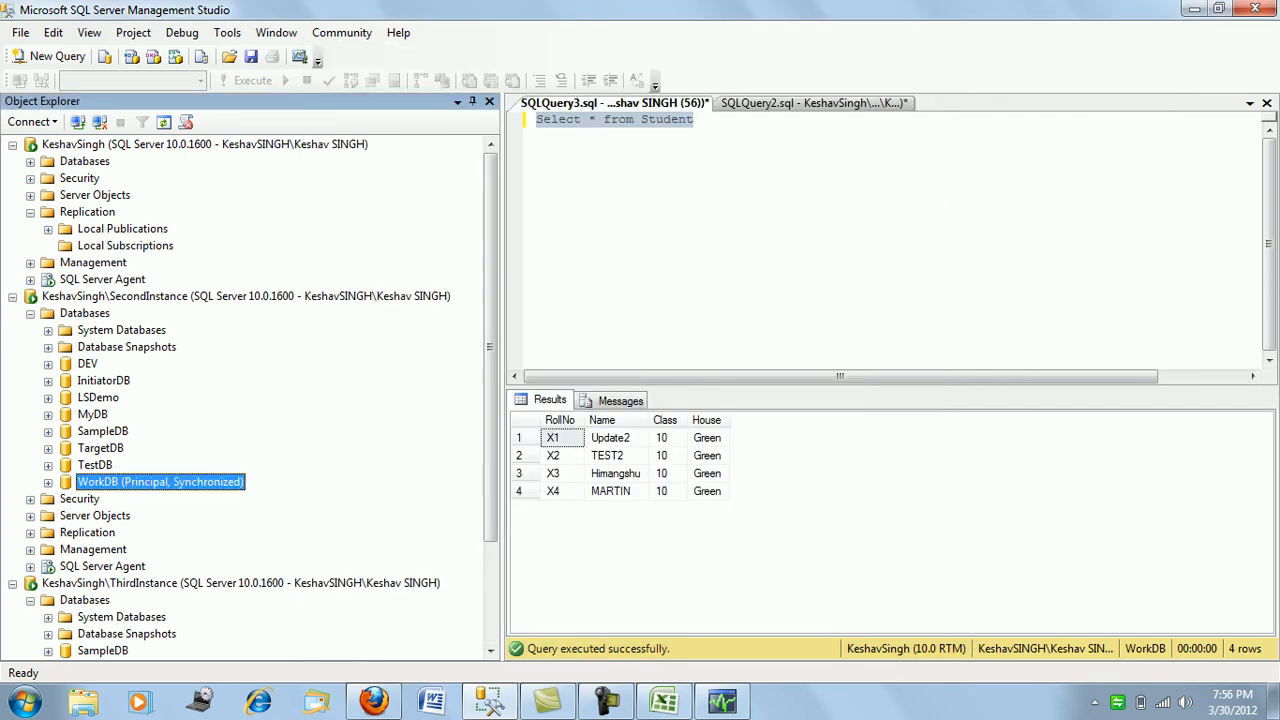
# - Refresh both instances' databases and open a new query on ThirdInstance's WorkDB
pyautogui.rightClick(100, 313)
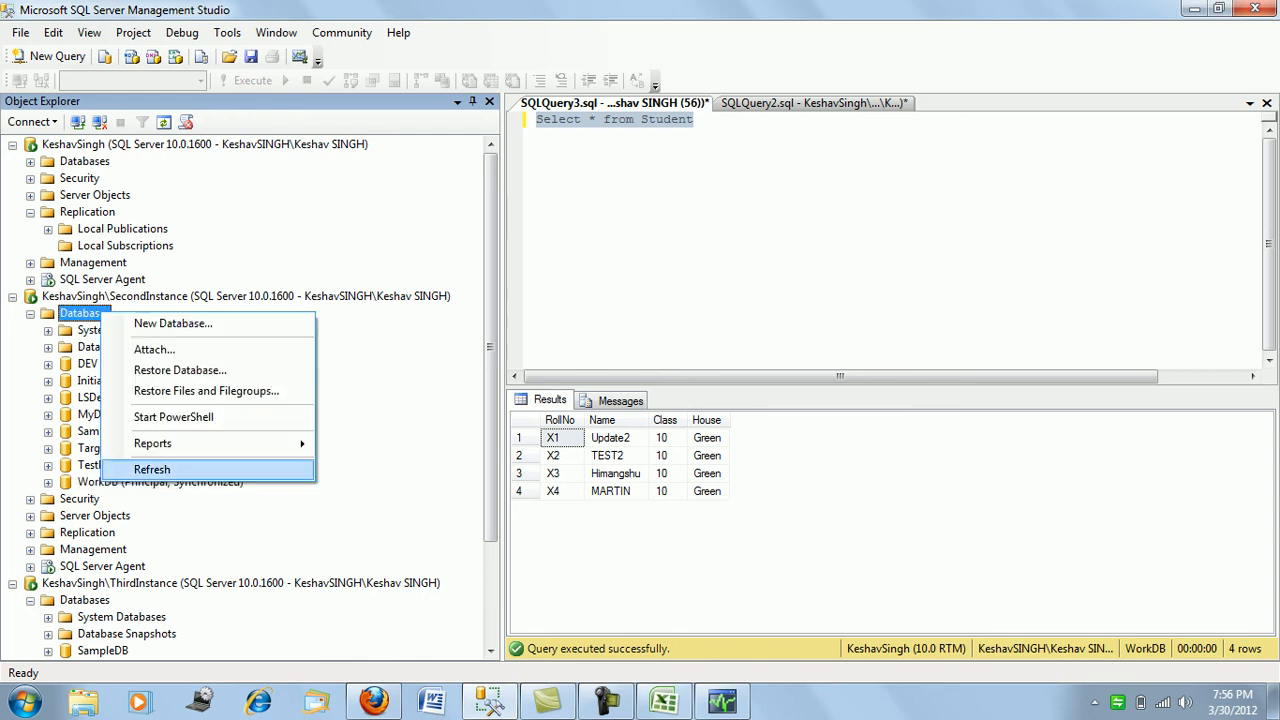
pyautogui.press('Return')
pyautogui.scroll(-3, 250, 400)
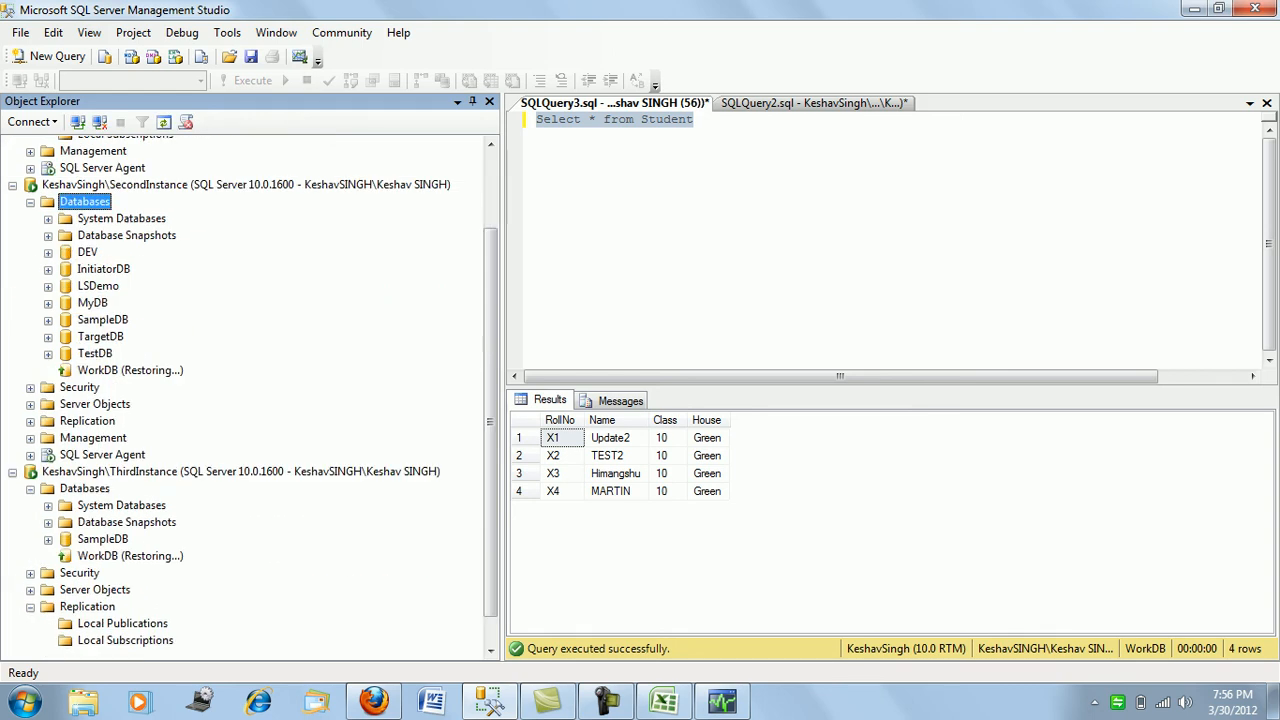
pyautogui.rightClick(84, 465)
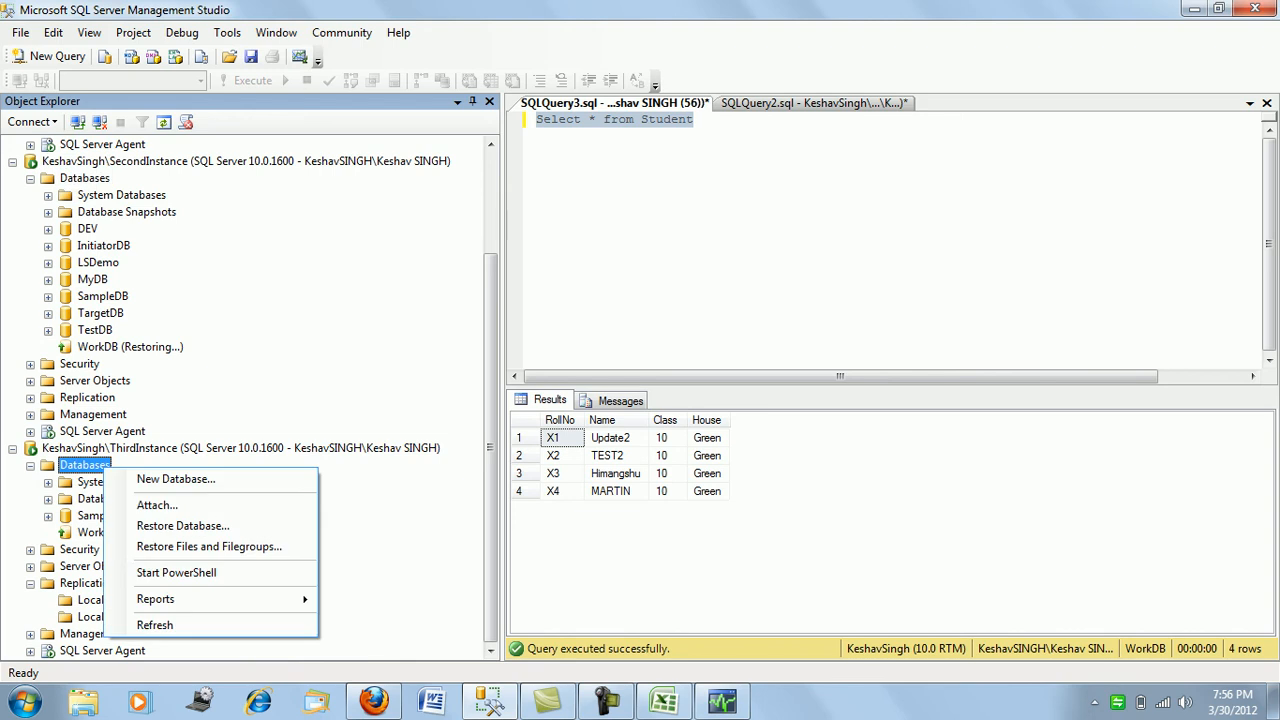
pyautogui.click(140, 623)
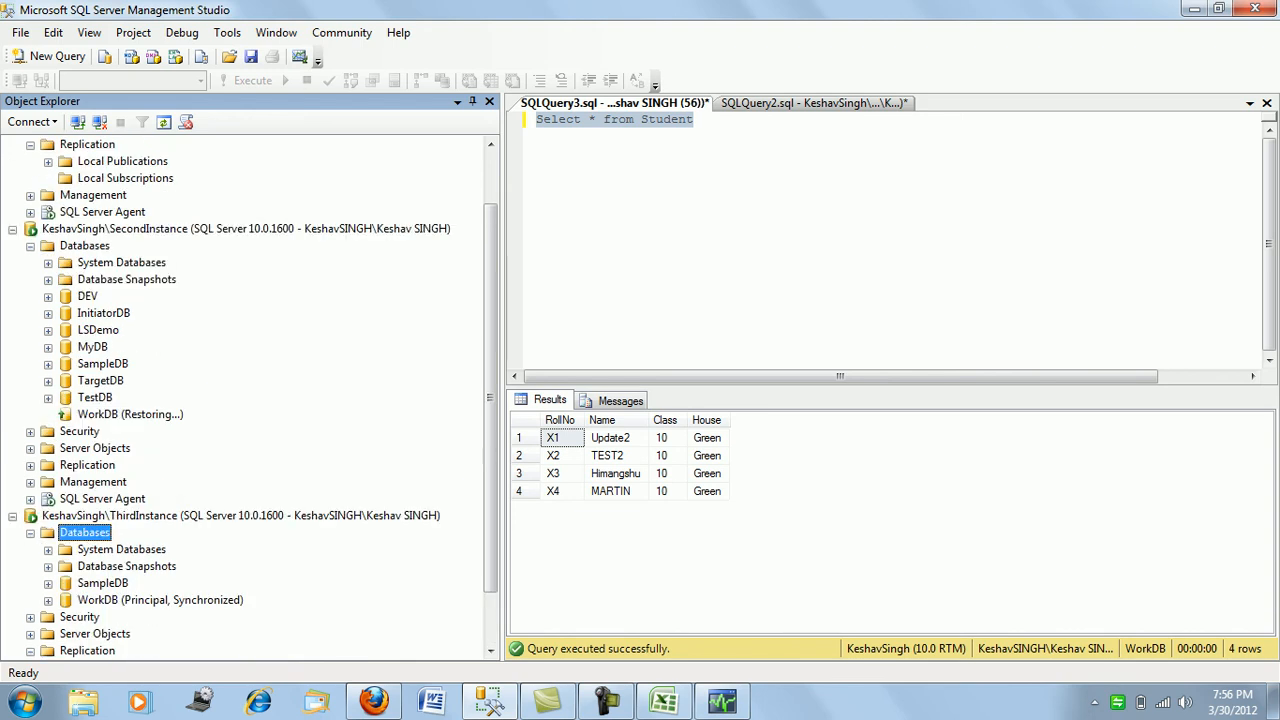
pyautogui.click(160, 600)
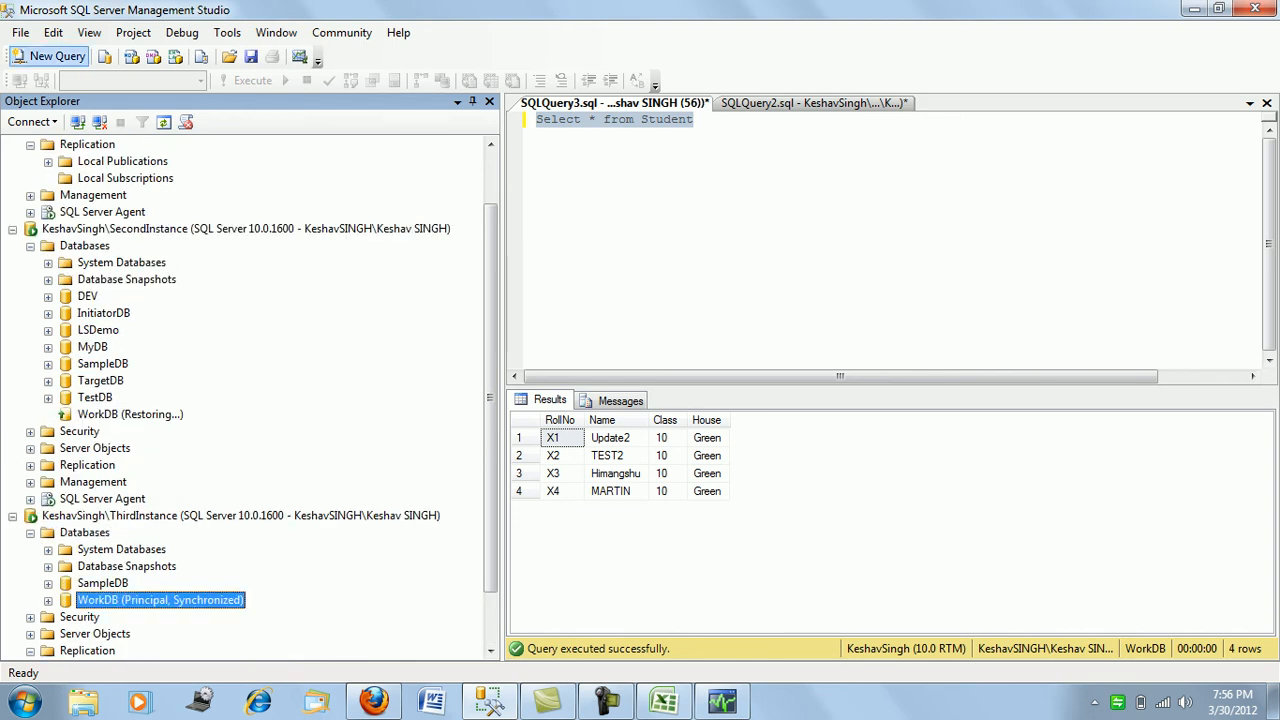
pyautogui.click(50, 56)
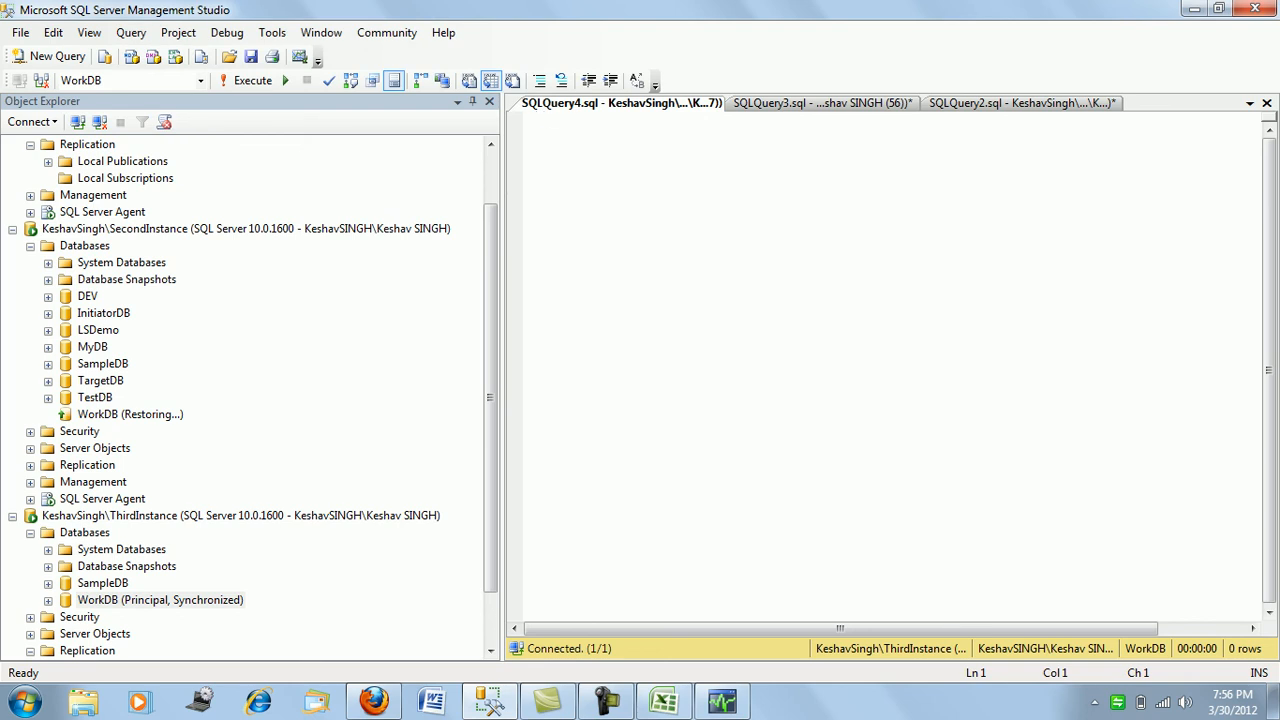
# - Run Select * from Student on ThirdInstance's WorkDB
pyautogui.write('Select * ')
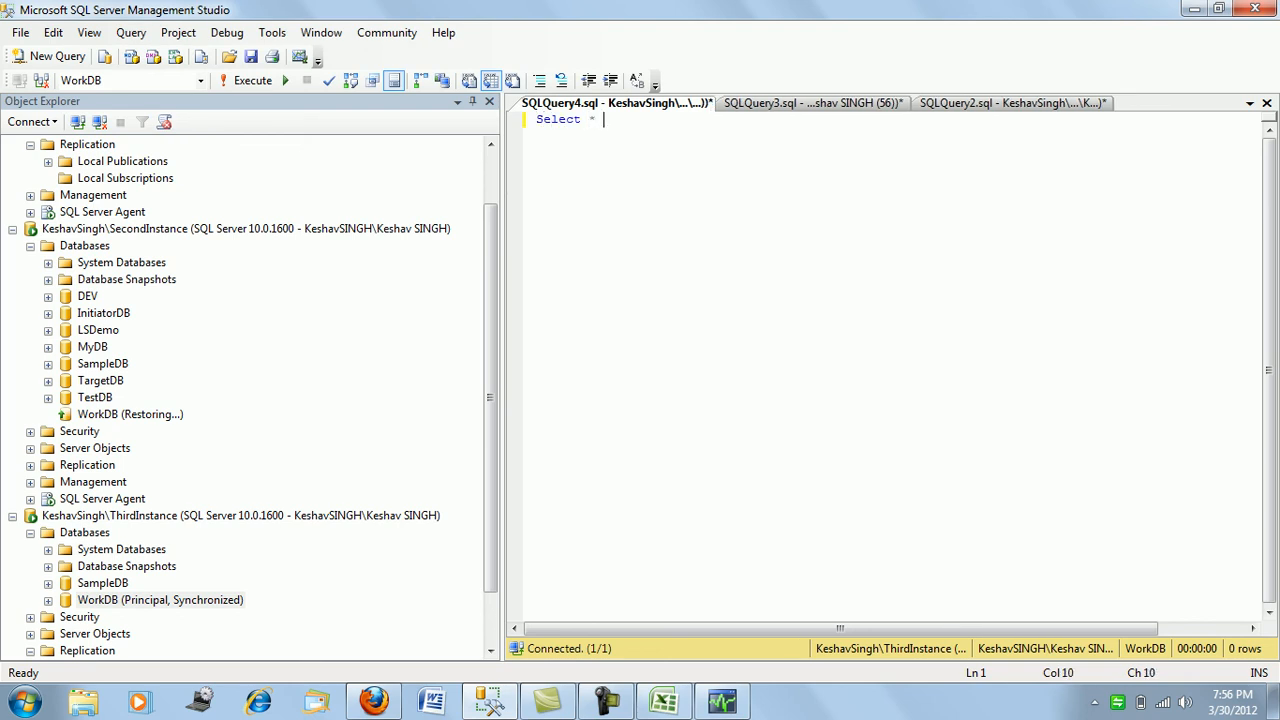
pyautogui.write('from Studen')
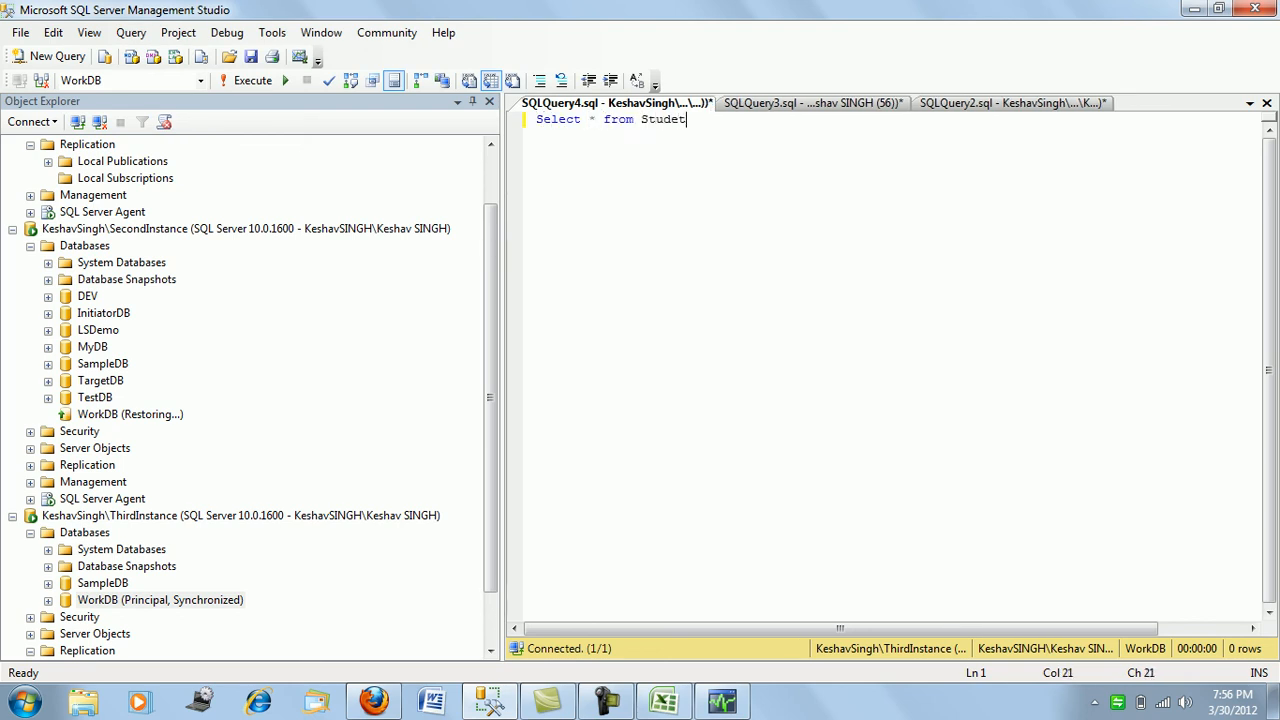
pyautogui.press('BackSpace')
pyautogui.press('BackSpace')
pyautogui.write('ent')
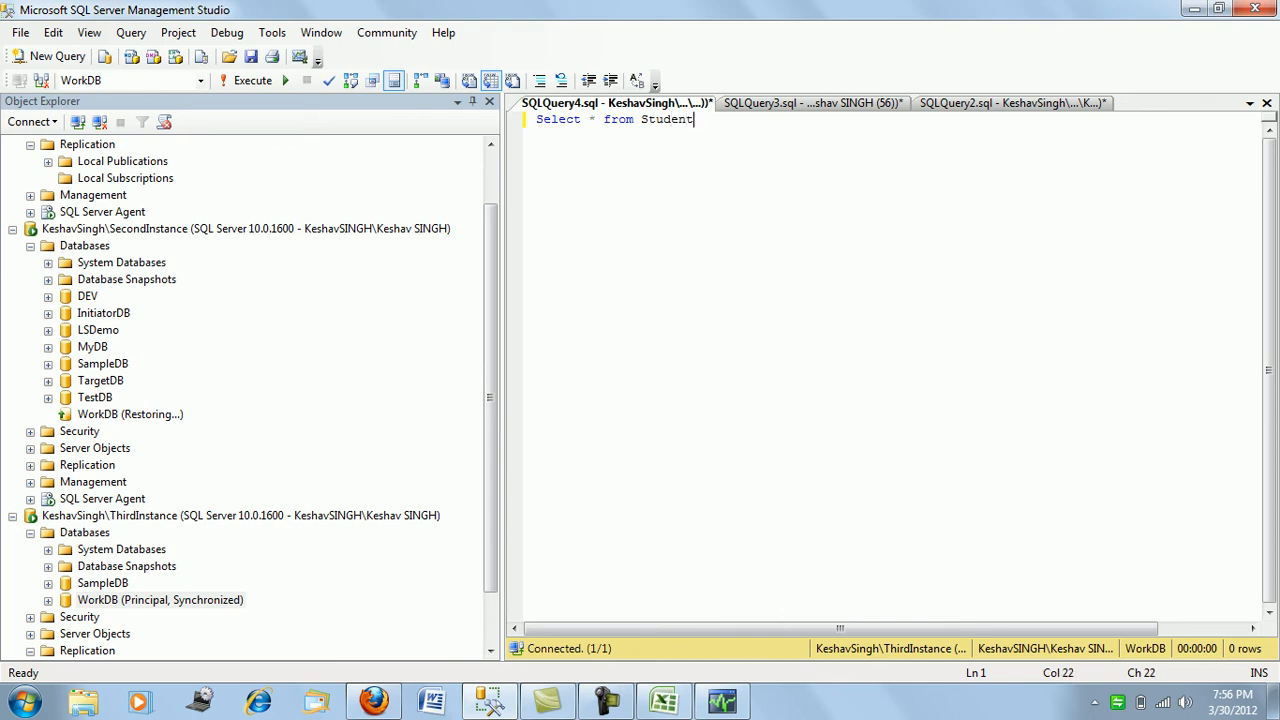
pyautogui.press('F5')
pyautogui.press('Return')
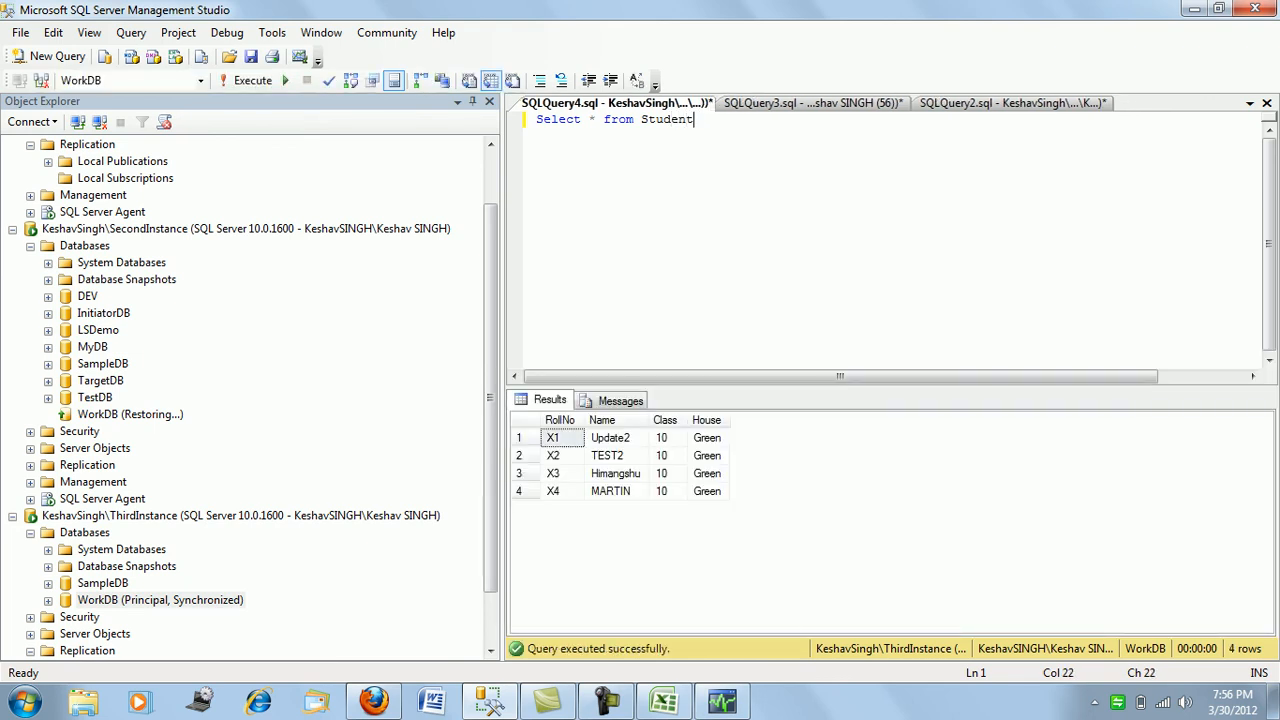
pyautogui.press('Return')
# - Reuse the House update from SQLQuery2, changed to Blue, and run it on ThirdInstance
pyautogui.click(1010, 103)
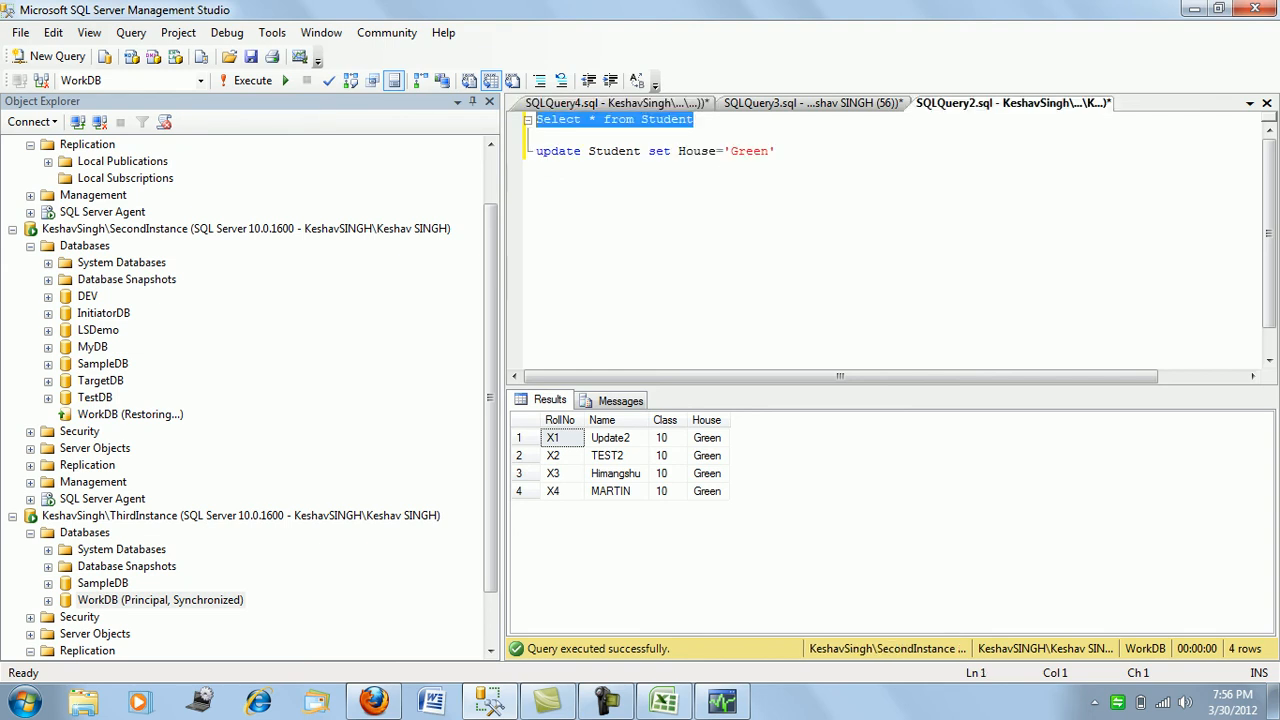
pyautogui.click(778, 151)
pyautogui.hotkey('shift', 'Home')
pyautogui.hotkey('ctrl', 'c')
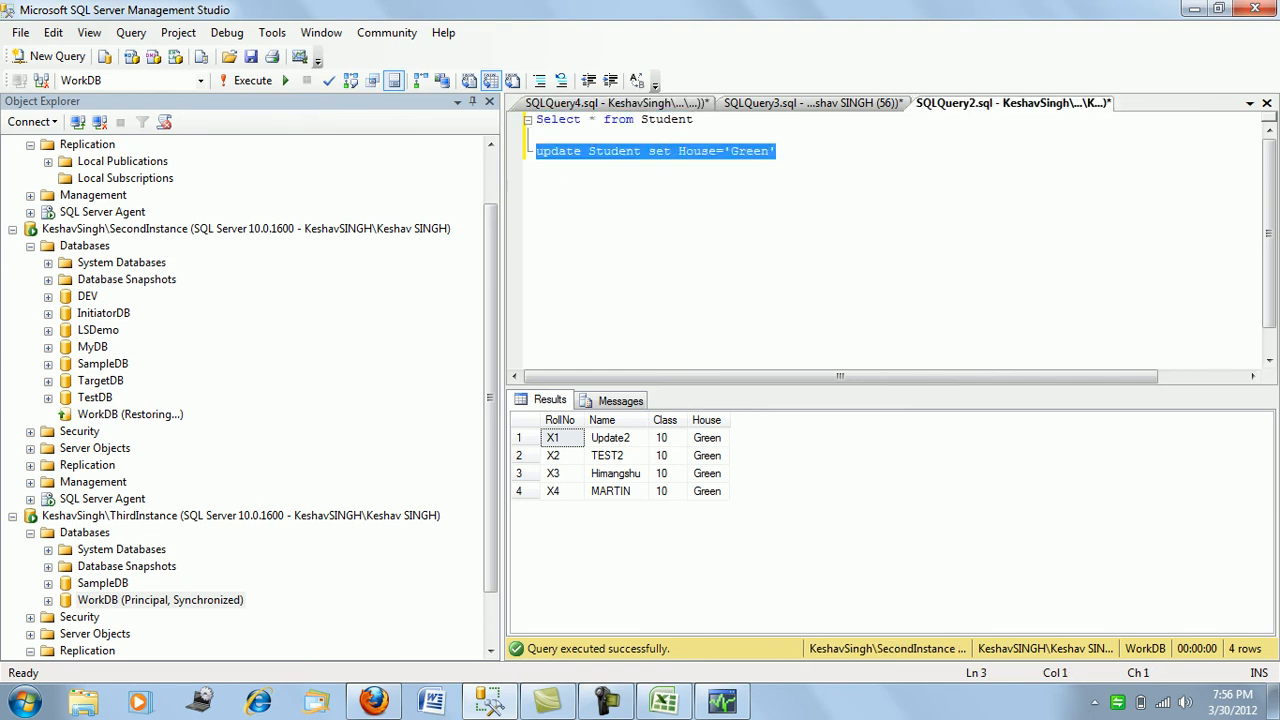
pyautogui.hotkey('ctrl', 'Tab')
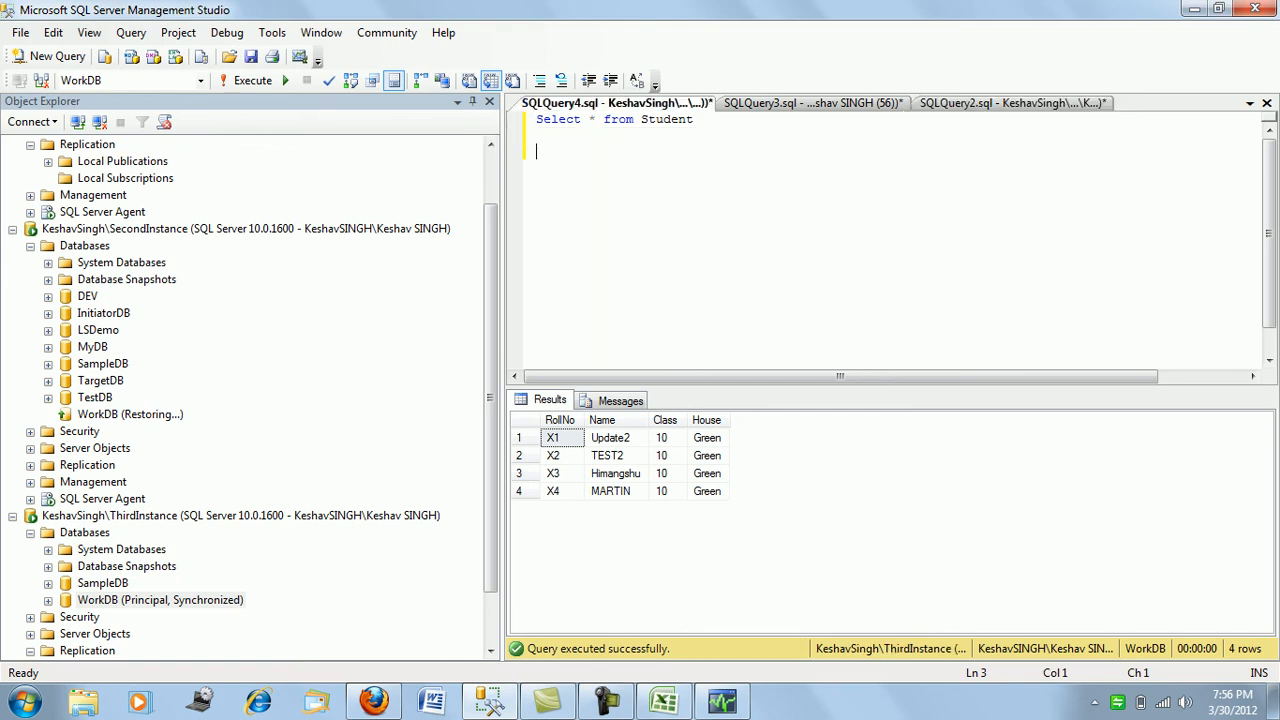
pyautogui.hotkey('ctrl', 'v')
pyautogui.press('BackSpace')
pyautogui.press('BackSpace')
pyautogui.press('BackSpace')
pyautogui.press('BackSpace')
pyautogui.press('BackSpace')
pyautogui.write('Blue')
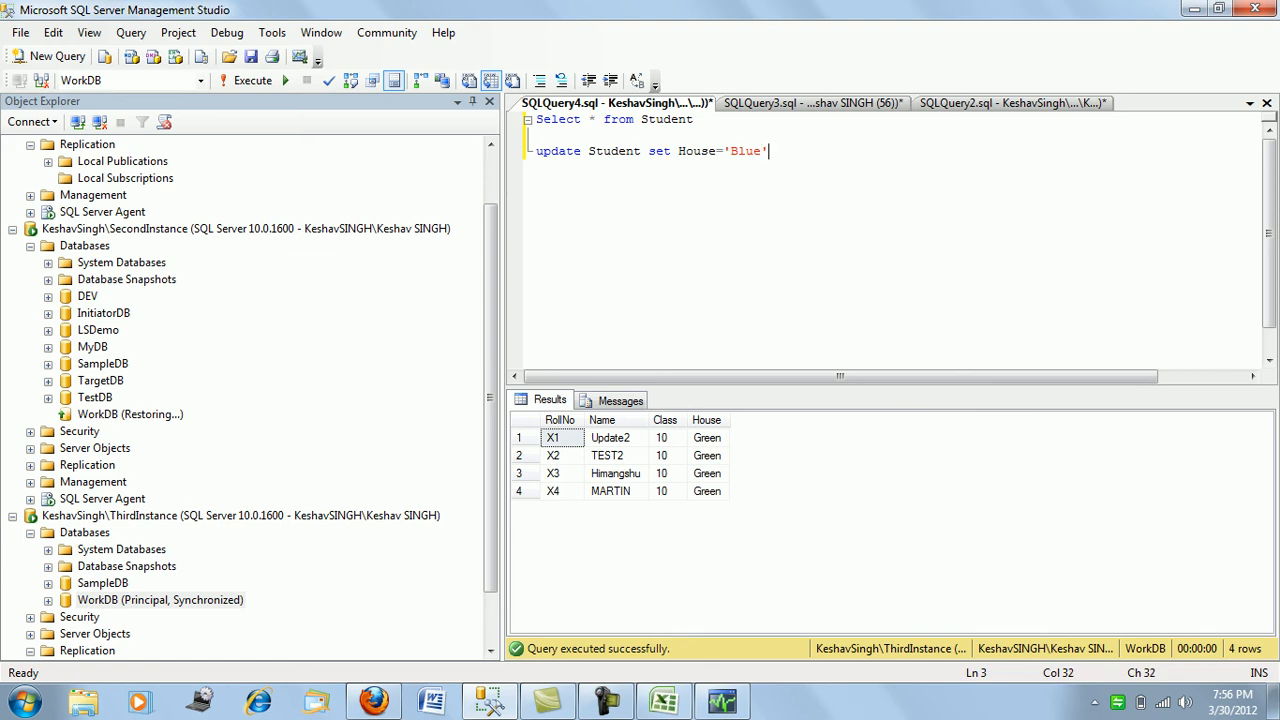
pyautogui.press('End')
pyautogui.hotkey('shift', 'Home')
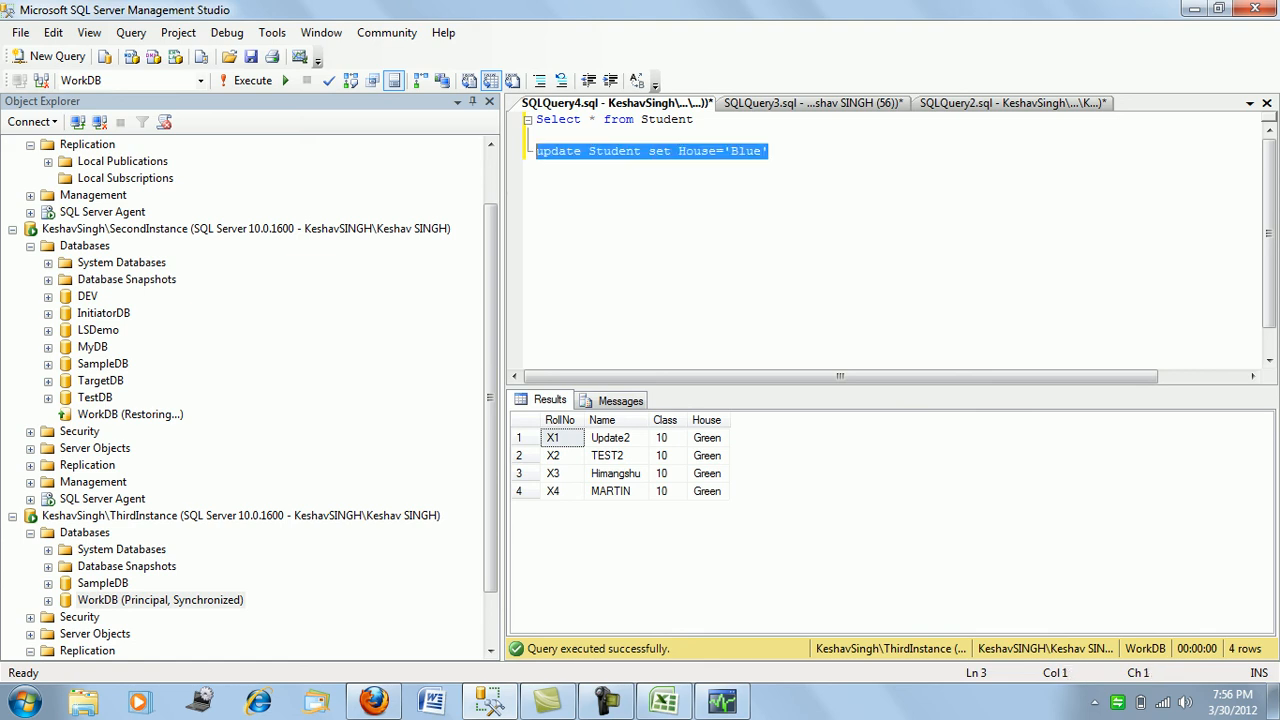
pyautogui.press('F5')
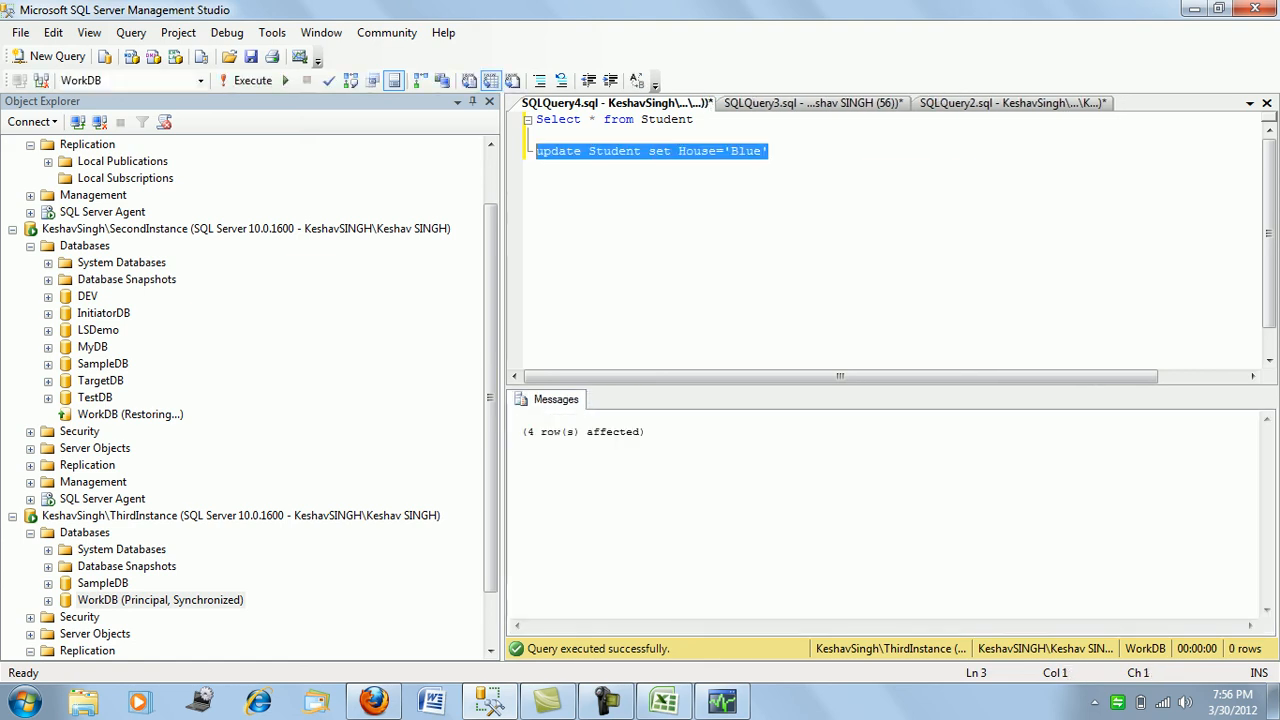
pyautogui.click(812, 103)
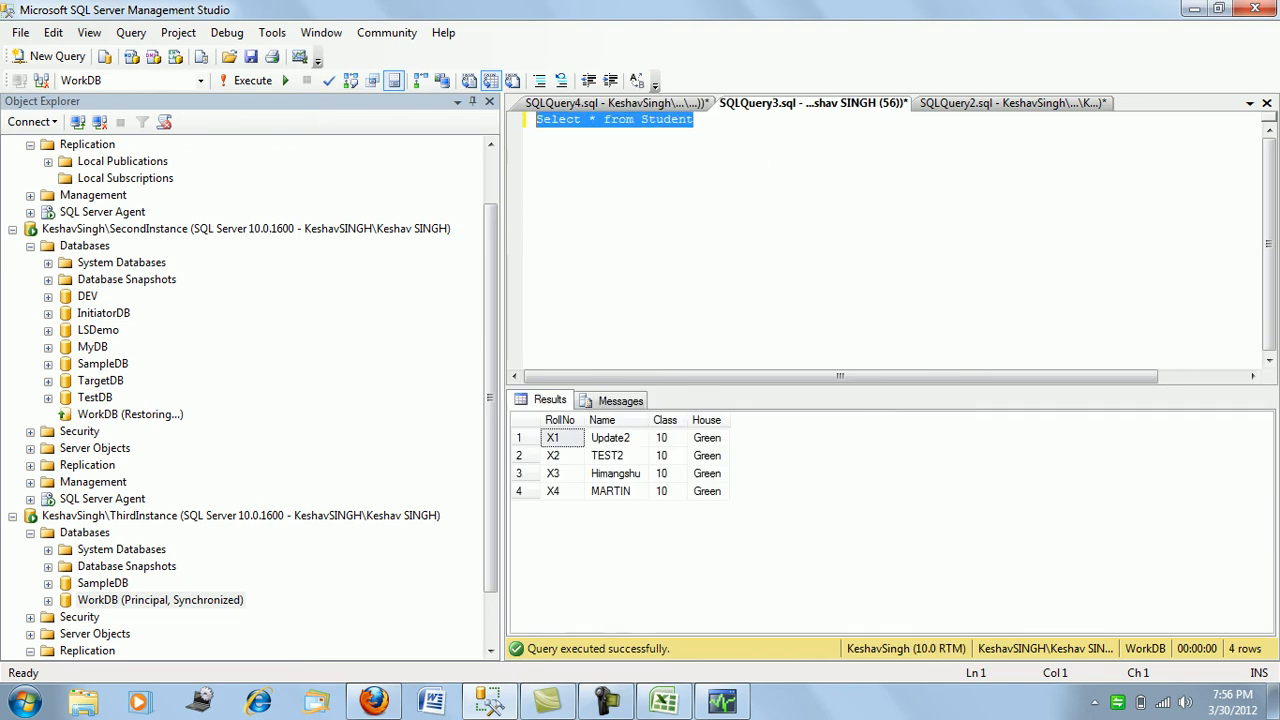
# - Rerun the default instance's Student select, checking Replication Monitor, until House shows Blue
pyautogui.press('F5')
pyautogui.press('F5')
pyautogui.press('F5')
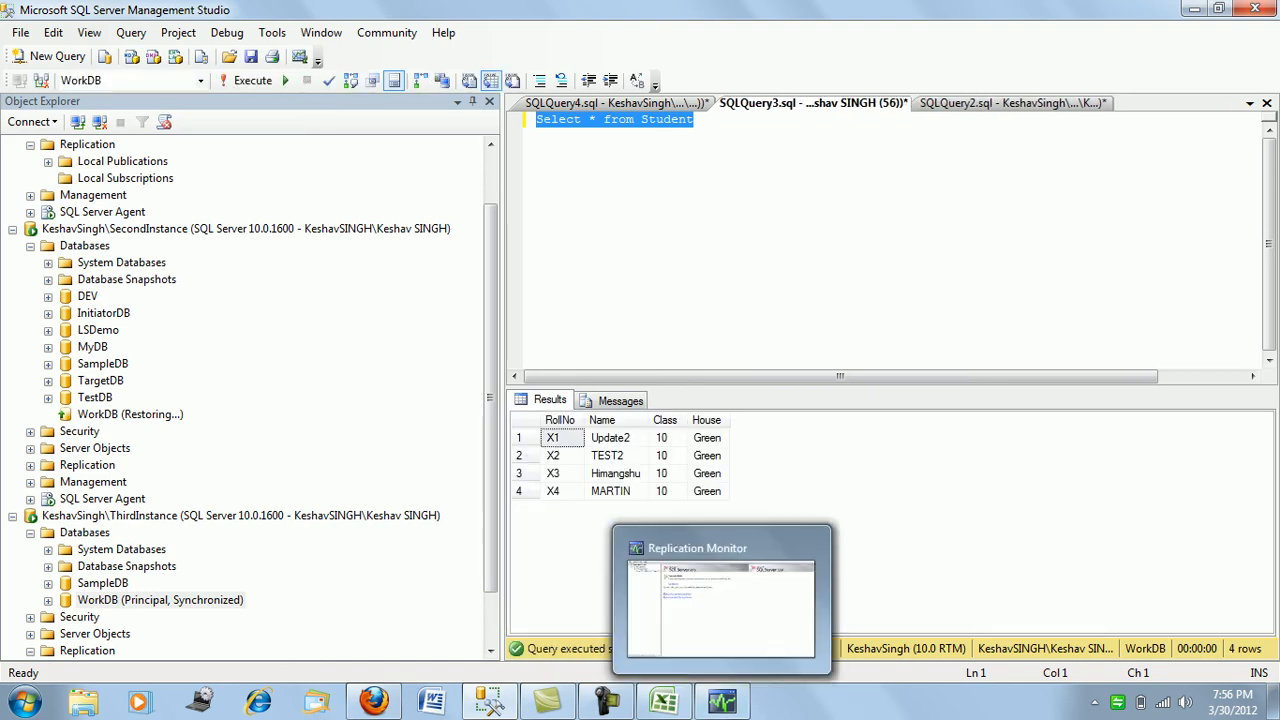
pyautogui.press('F5')
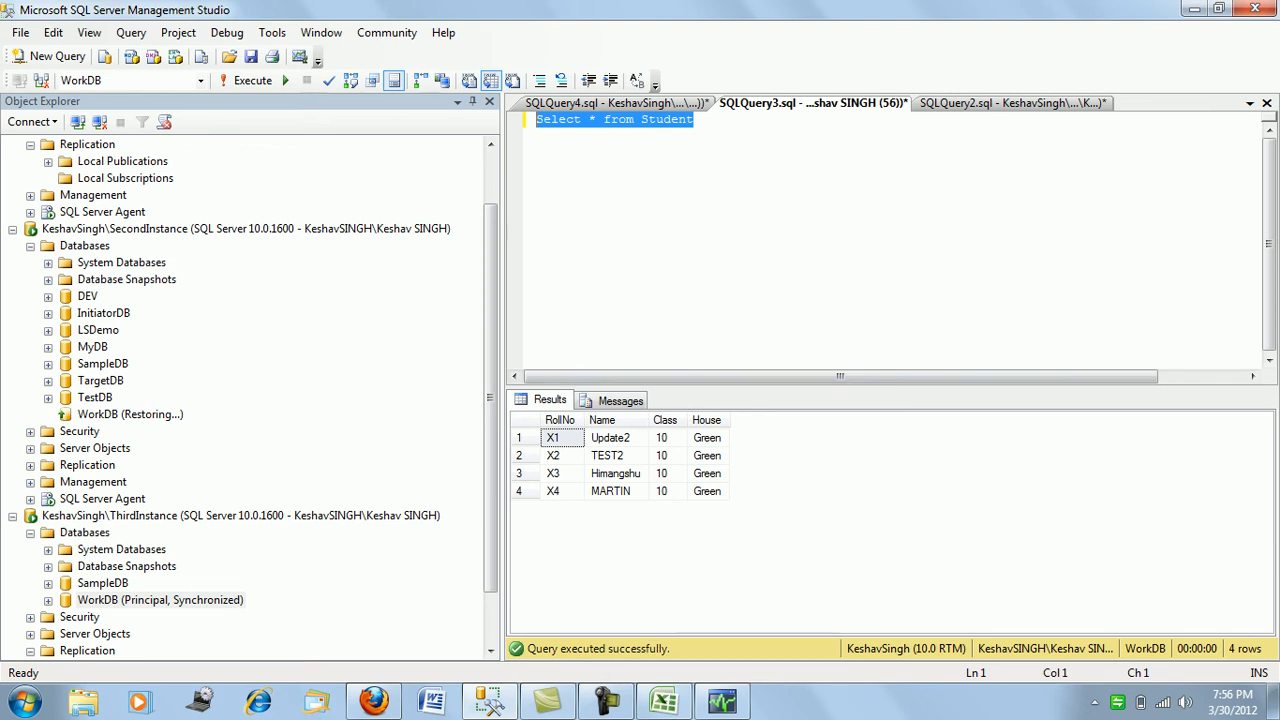
pyautogui.press('F5')
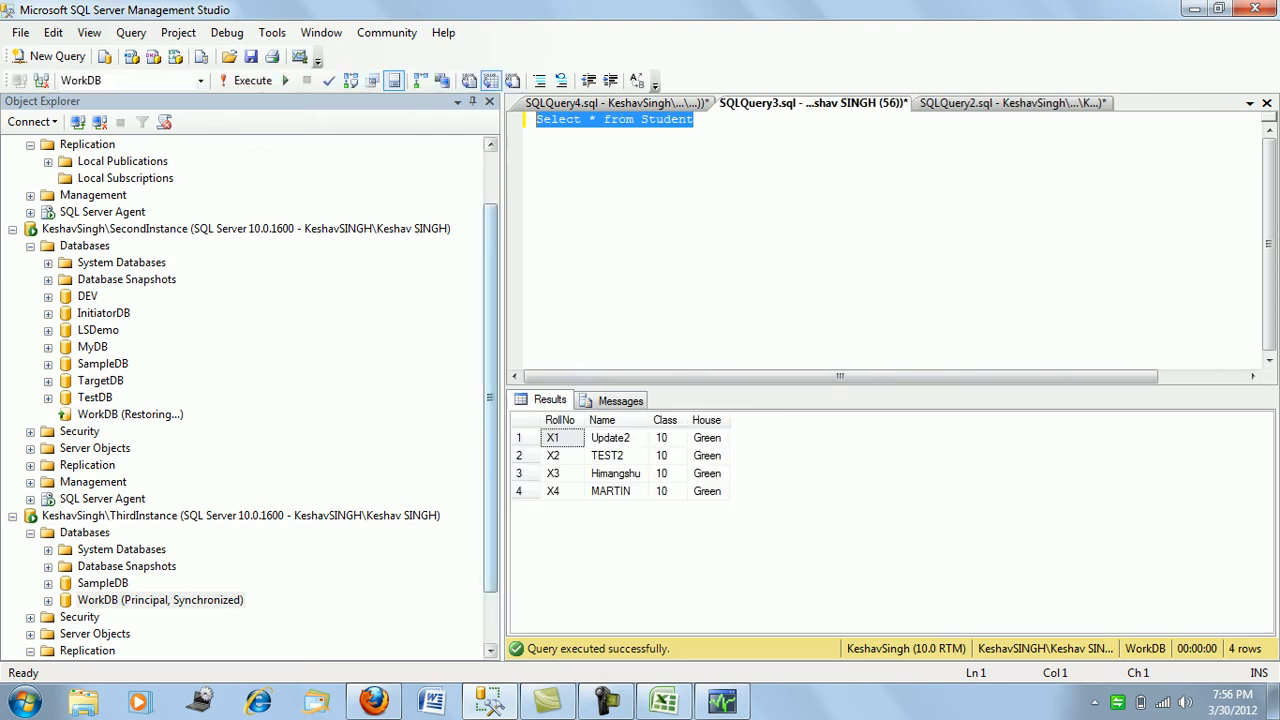
pyautogui.press('F5')
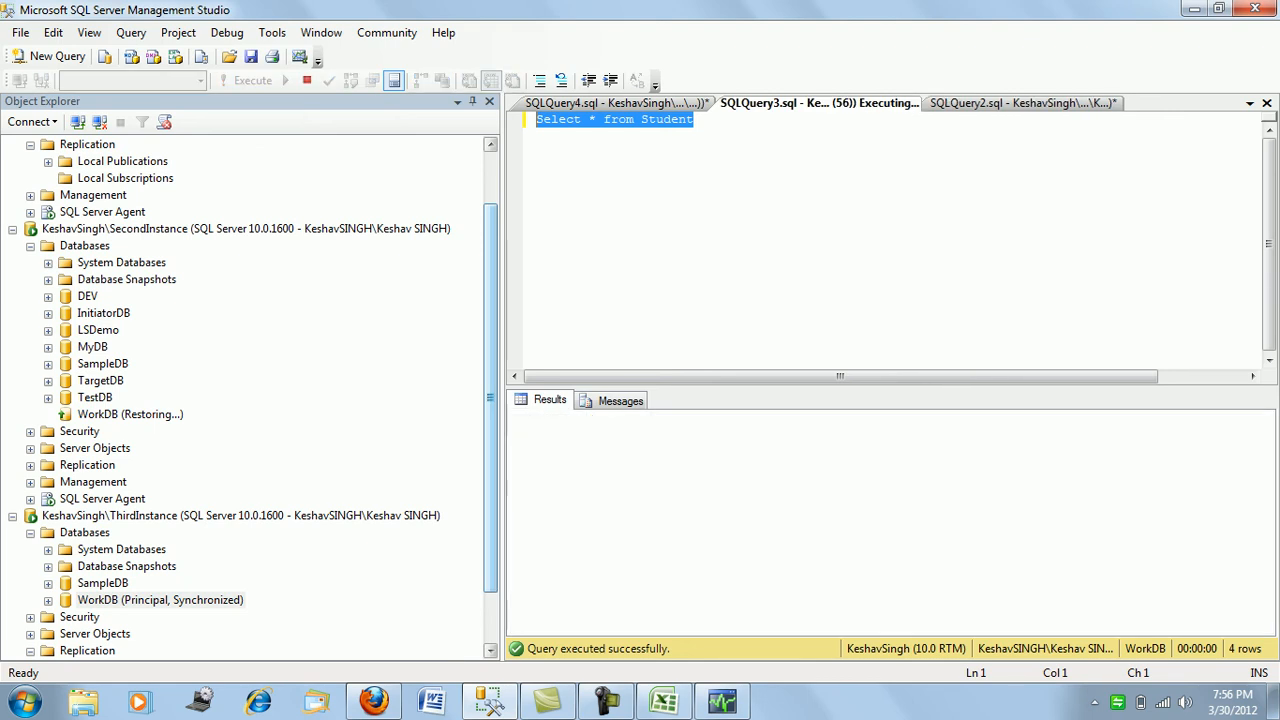
pyautogui.click(723, 702)
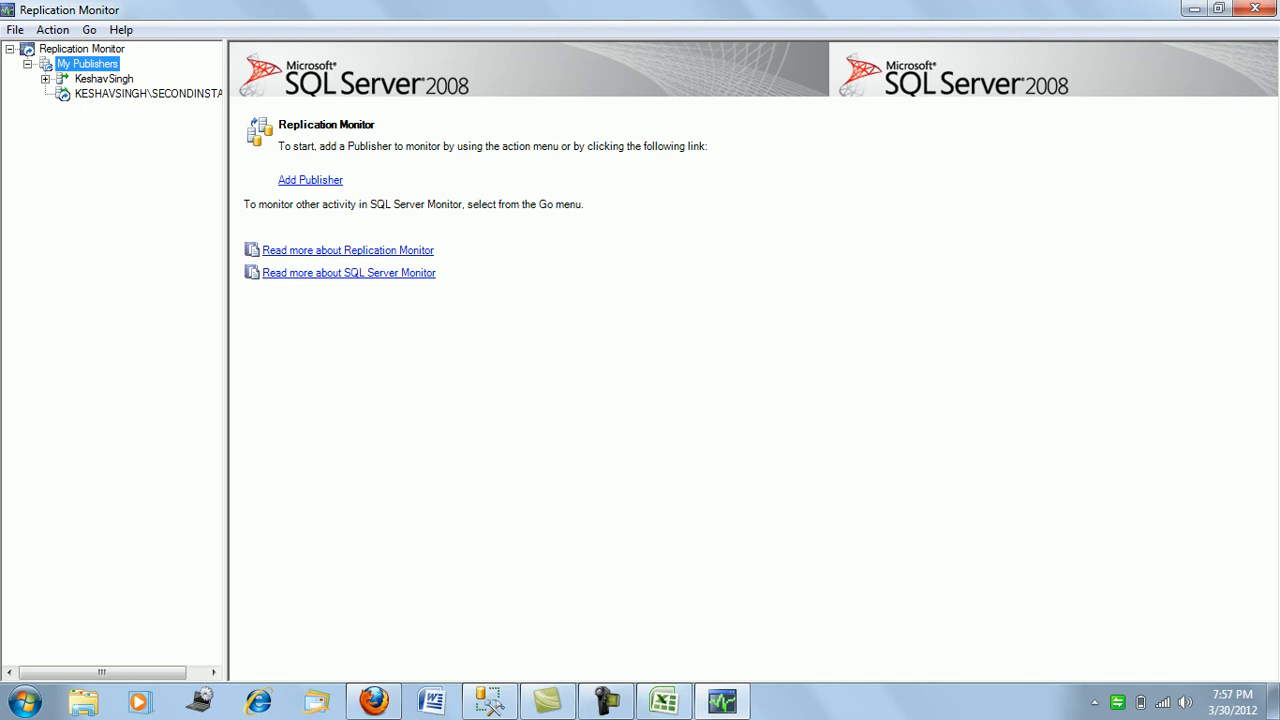
pyautogui.click(722, 702)
pyautogui.press('F5')
pyautogui.press('F5')
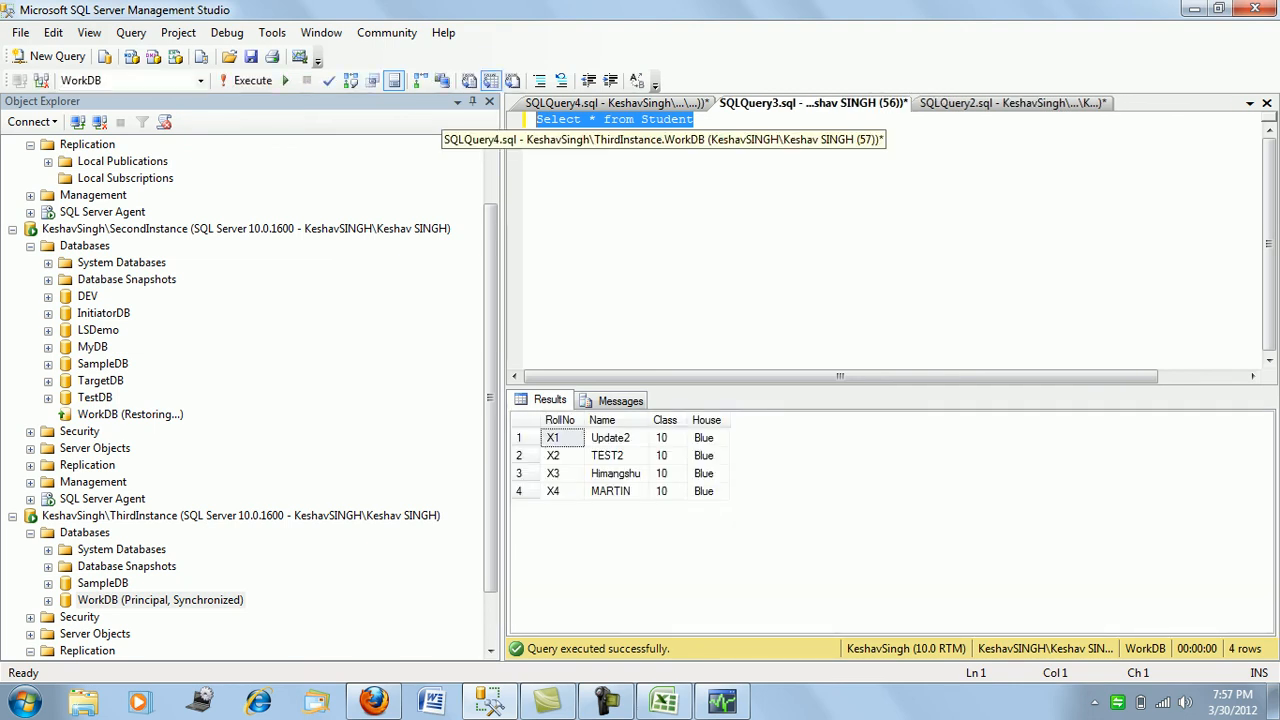
pyautogui.click(612, 103)
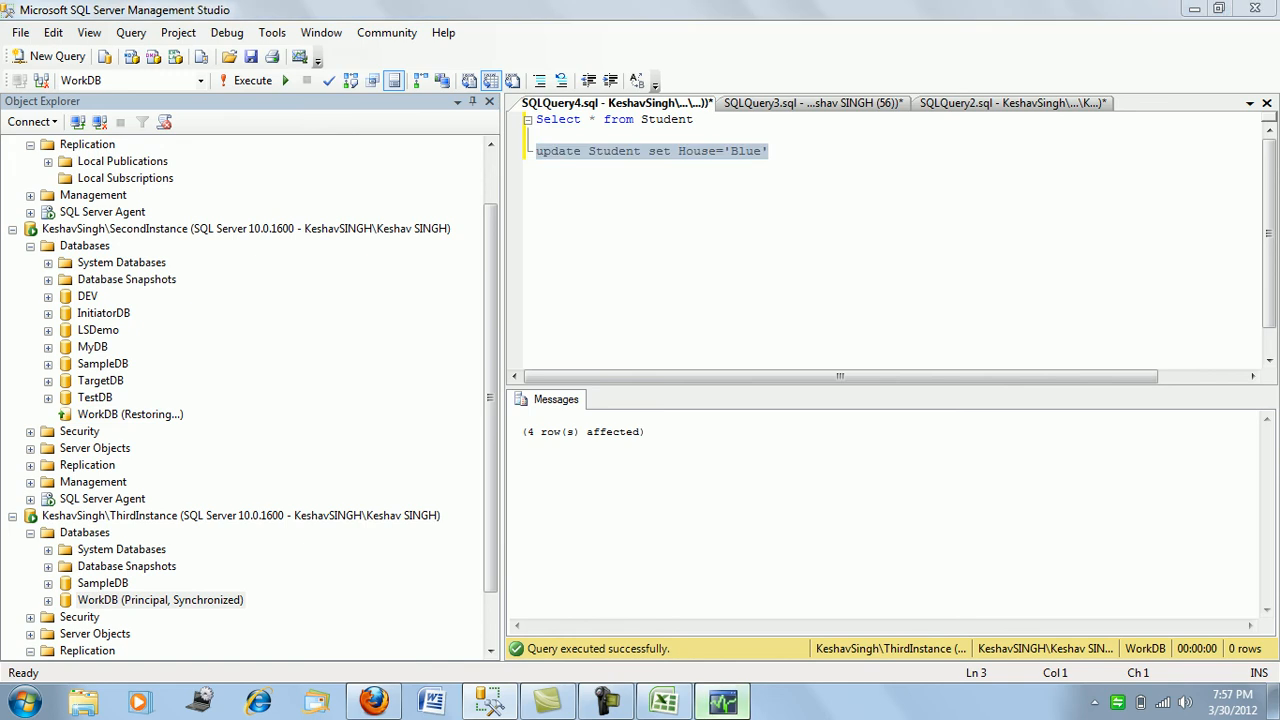
pyautogui.click(722, 702)
pyautogui.click(490, 702)
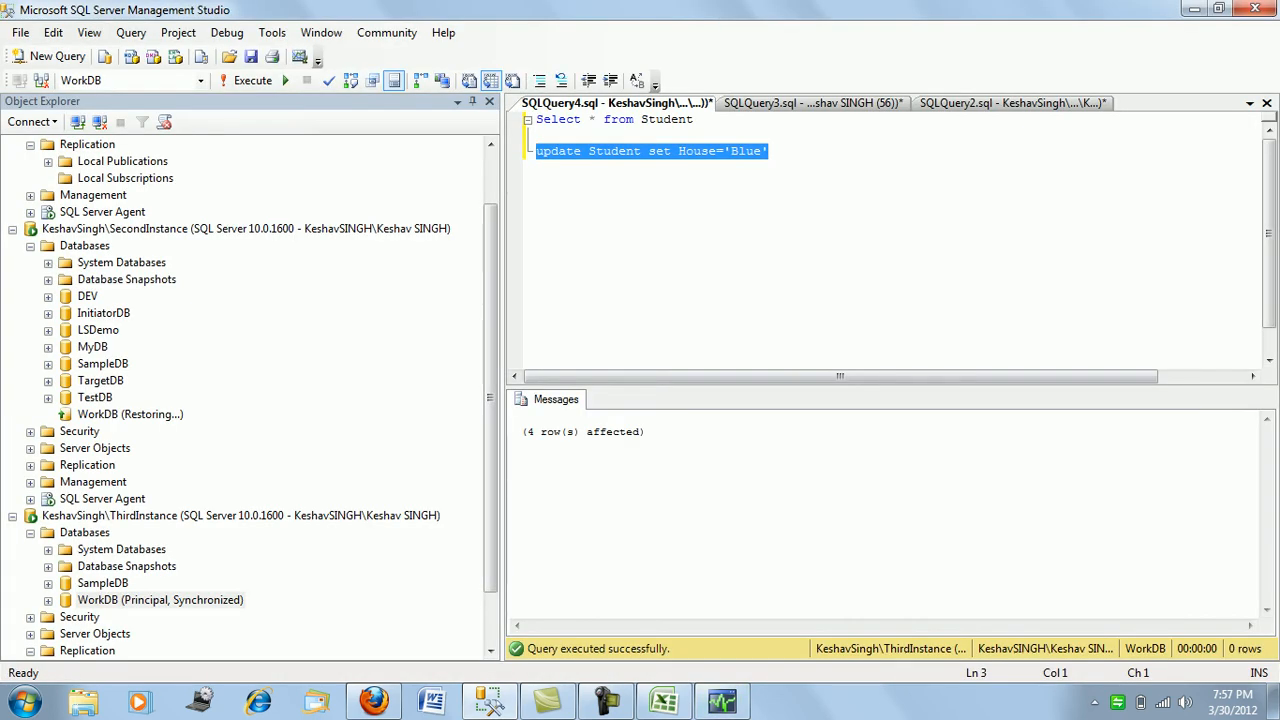
# - Rerun the Select * from Student query on ThirdInstance
pyautogui.click(769, 151)
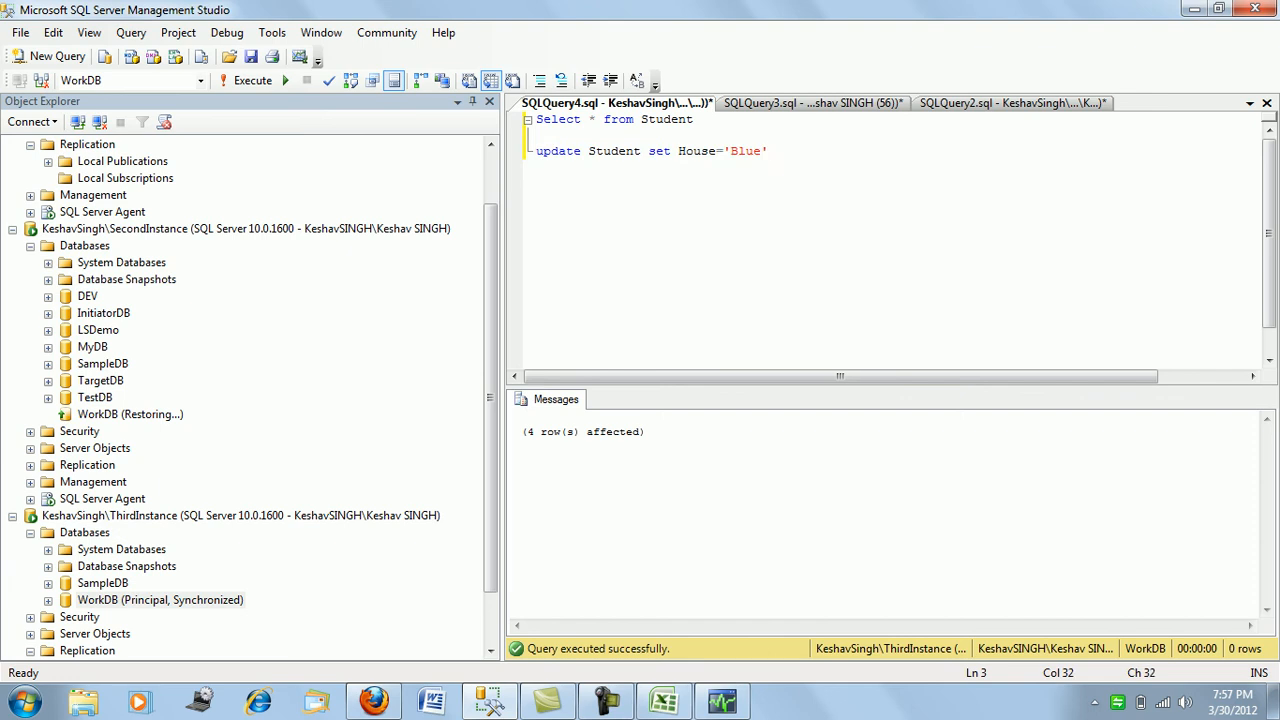
pyautogui.press('Up')
pyautogui.press('Up')
pyautogui.hotkey('shift', 'Home')
pyautogui.press('F5')
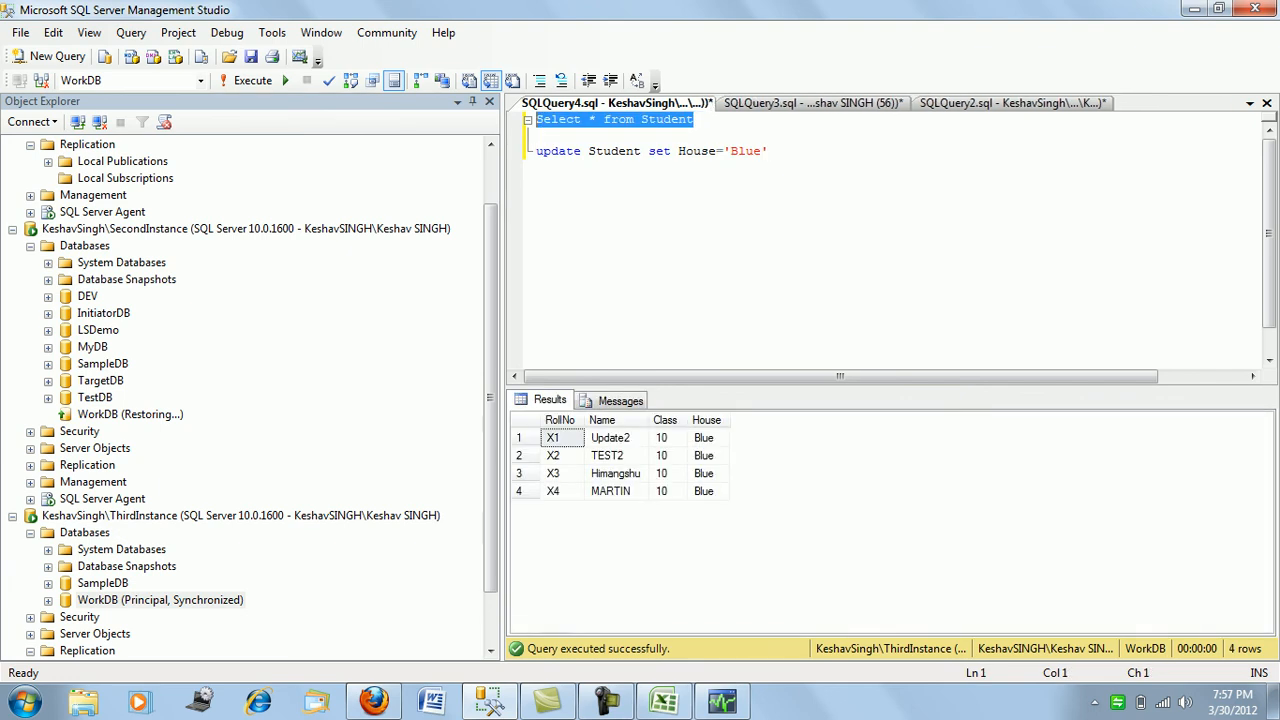
pyautogui.press('End')
pyautogui.hotkey('ctrl', 'End')
pyautogui.press('Return')
pyautogui.press('Return')
pyautogui.write('inser')
pyautogui.press('BackSpace')
pyautogui.press('BackSpace')
pyautogui.press('BackSpace')
pyautogui.press('BackSpace')
pyautogui.press('BackSpace')
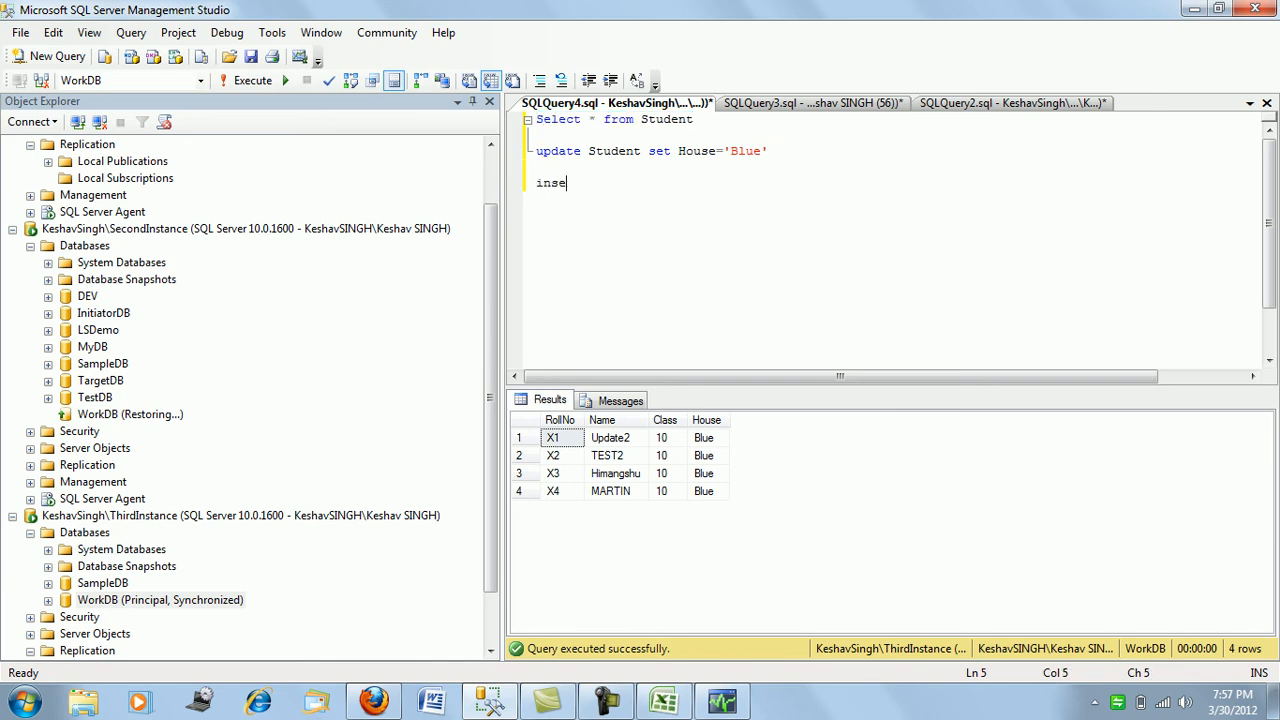
# - Change the update to House='Purple', run it, and rerun the select to confirm
pyautogui.doubleClick(746, 151)
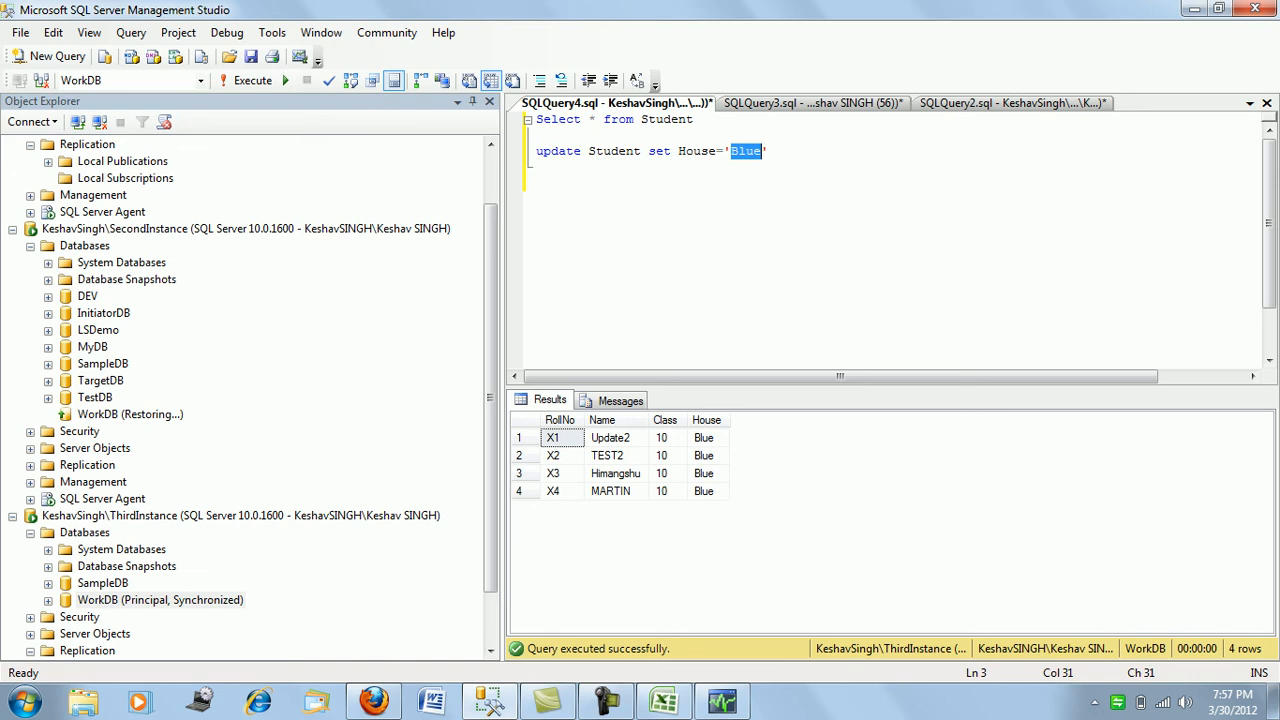
pyautogui.write('Purple')
pyautogui.hotkey('shift', 'Home')
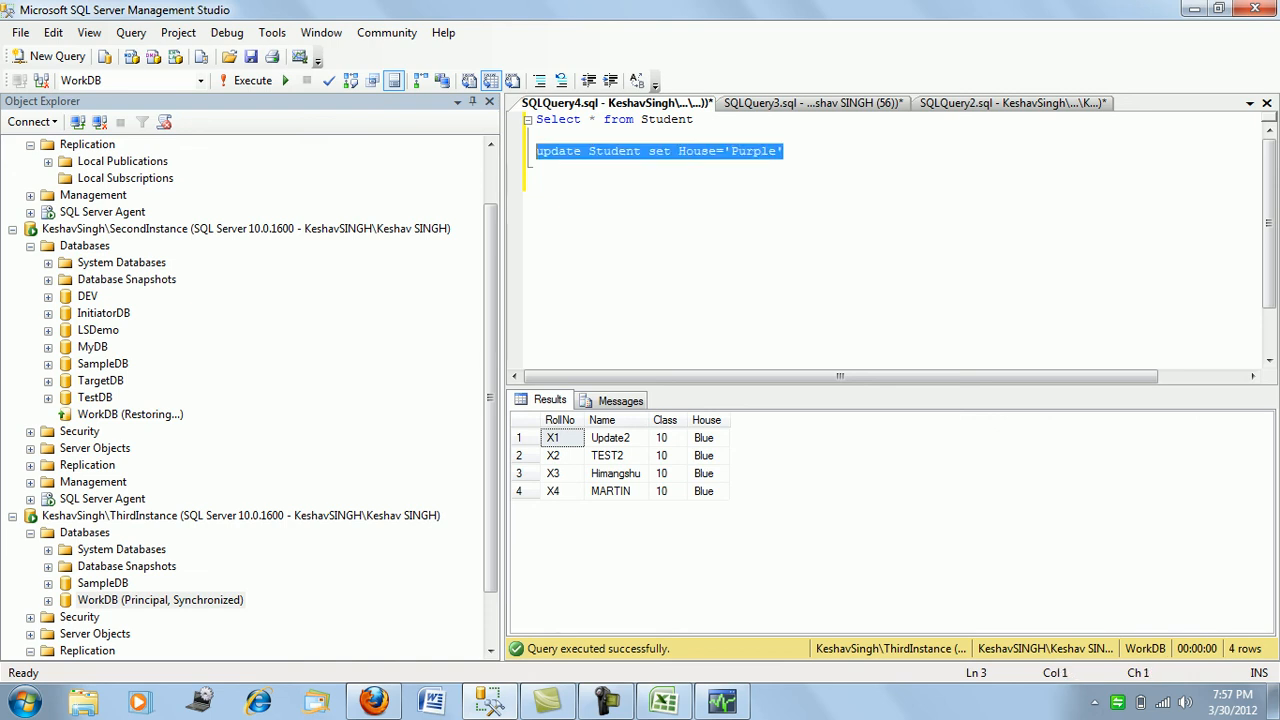
pyautogui.press('F5')
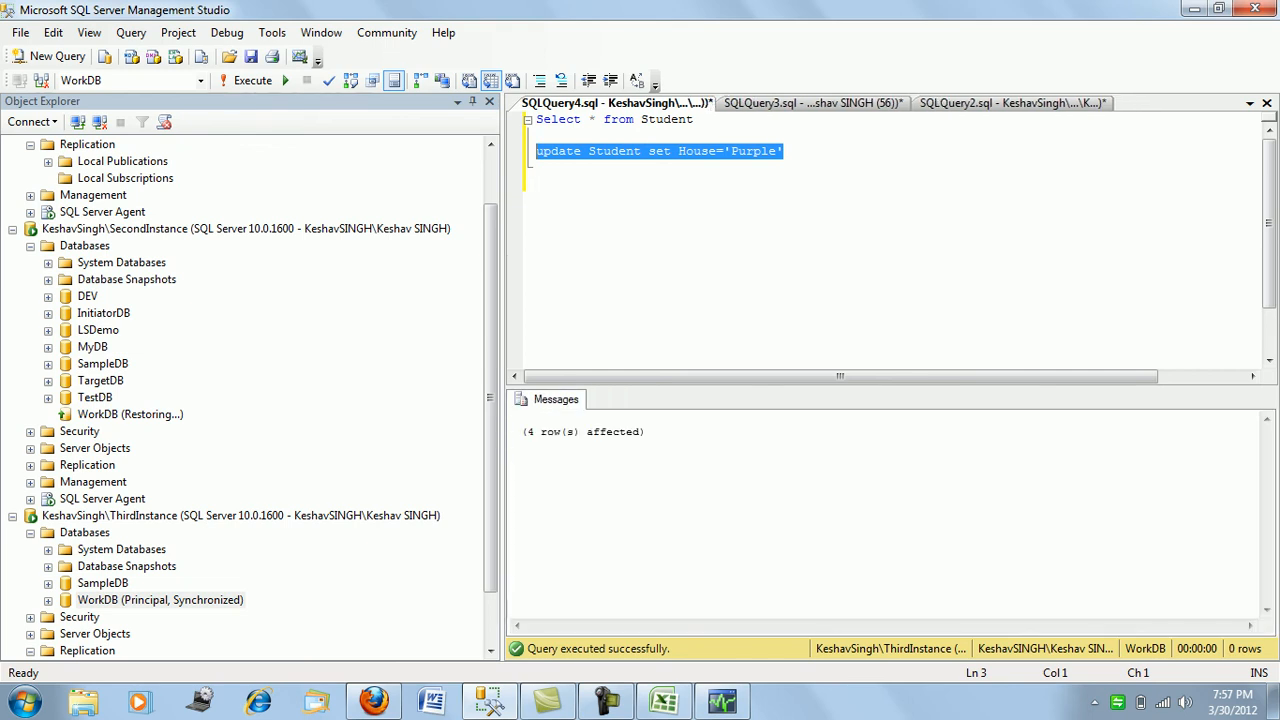
pyautogui.press('Up')
pyautogui.press('Up')
pyautogui.press('End')
pyautogui.hotkey('shift', 'Home')
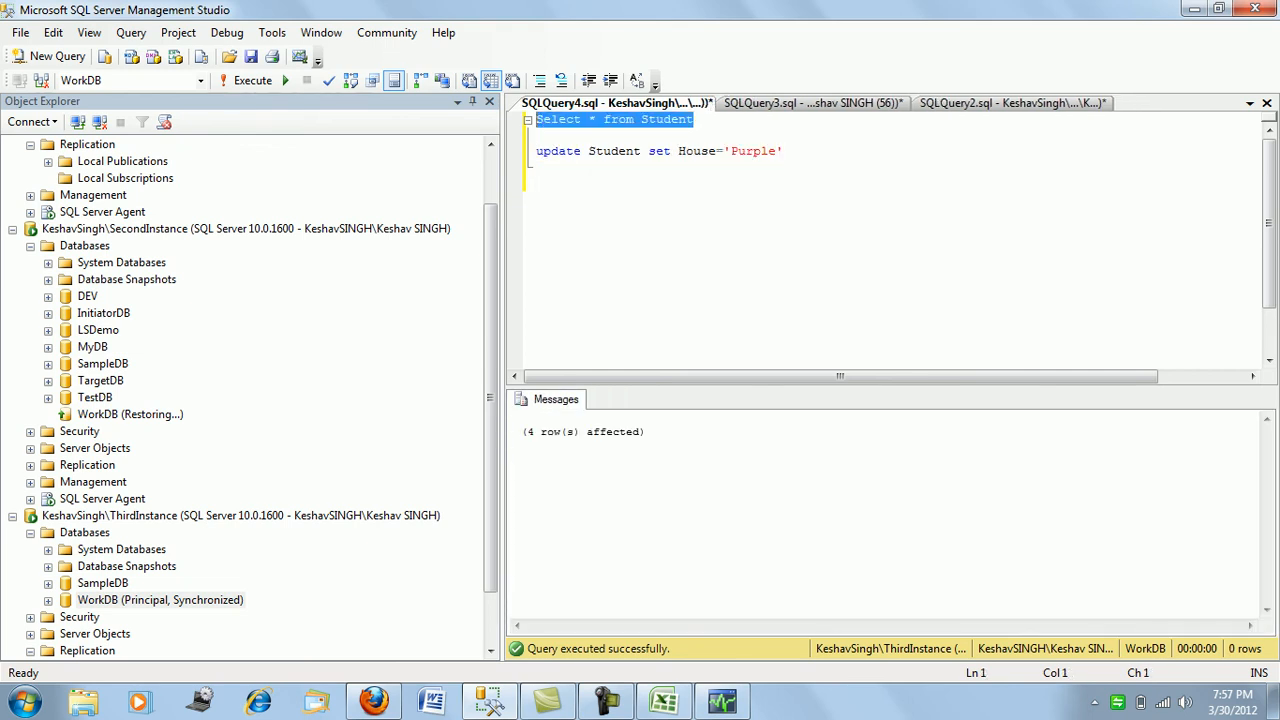
pyautogui.press('F5')
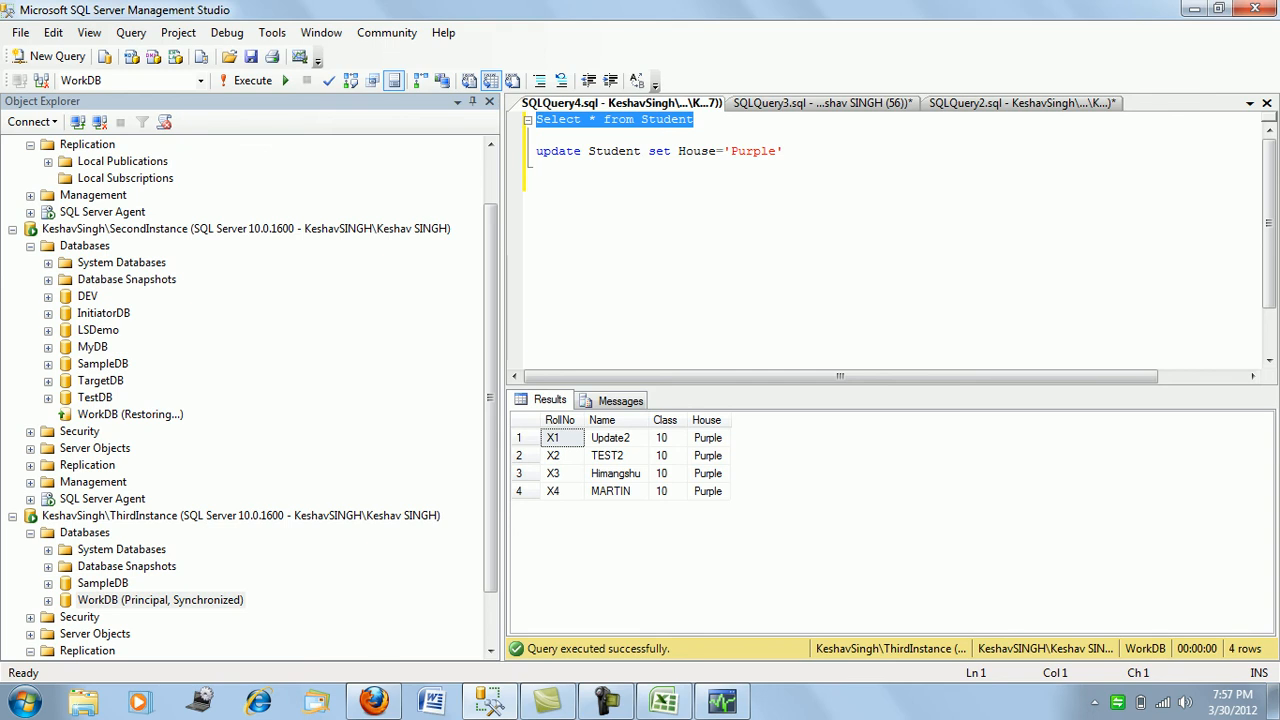
pyautogui.scroll(-2, 245, 390)
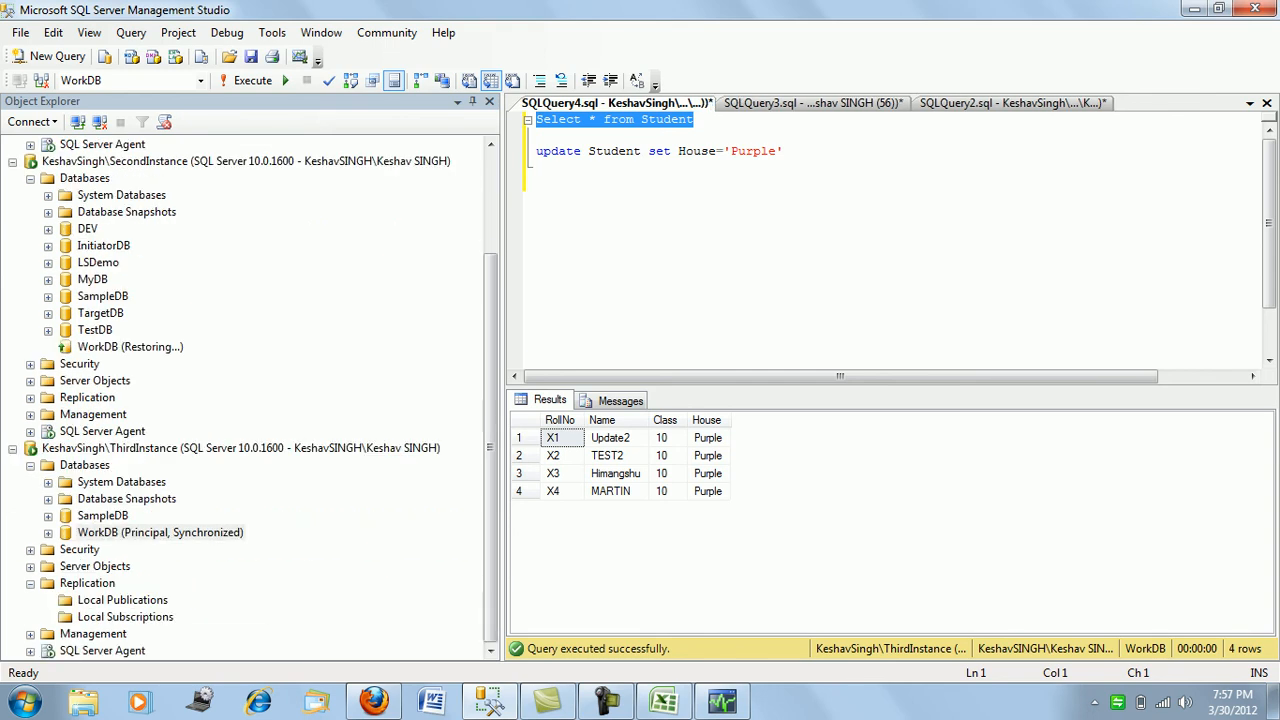
# - Manually fail over the mirrored WorkDB from ThirdInstance using its Mirroring properties
pyautogui.rightClick(196, 532)
pyautogui.moveTo(250, 476)
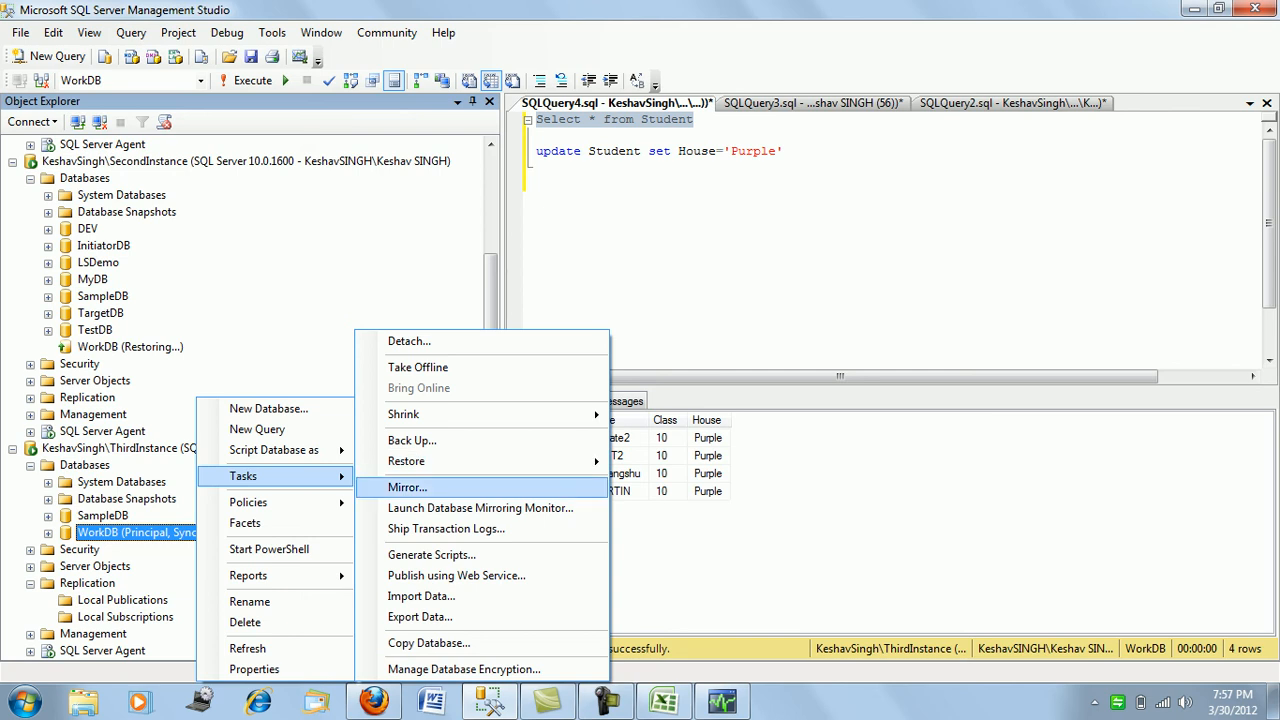
pyautogui.click(407, 487)
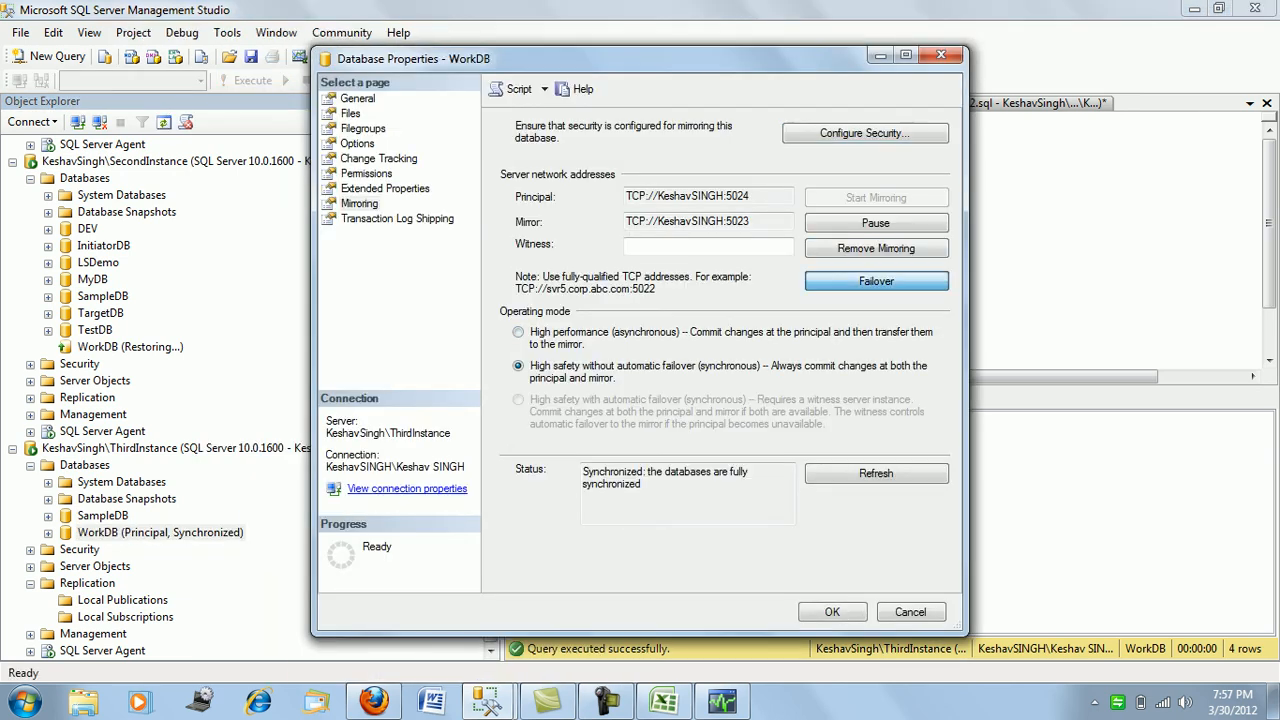
pyautogui.click(876, 281)
pyautogui.click(798, 408)
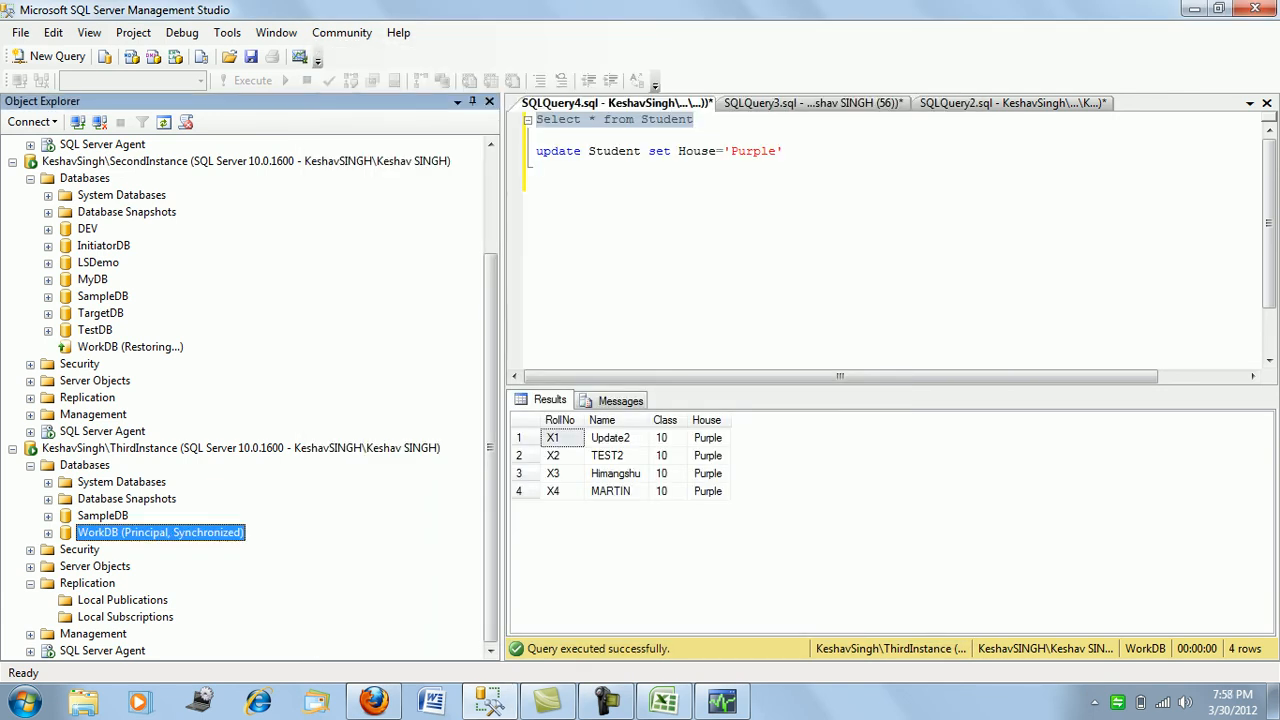
# - Refresh SecondInstance's databases to confirm WorkDB is Principal, Synchronized, then view SQLQuery3's results
pyautogui.rightClick(84, 178)
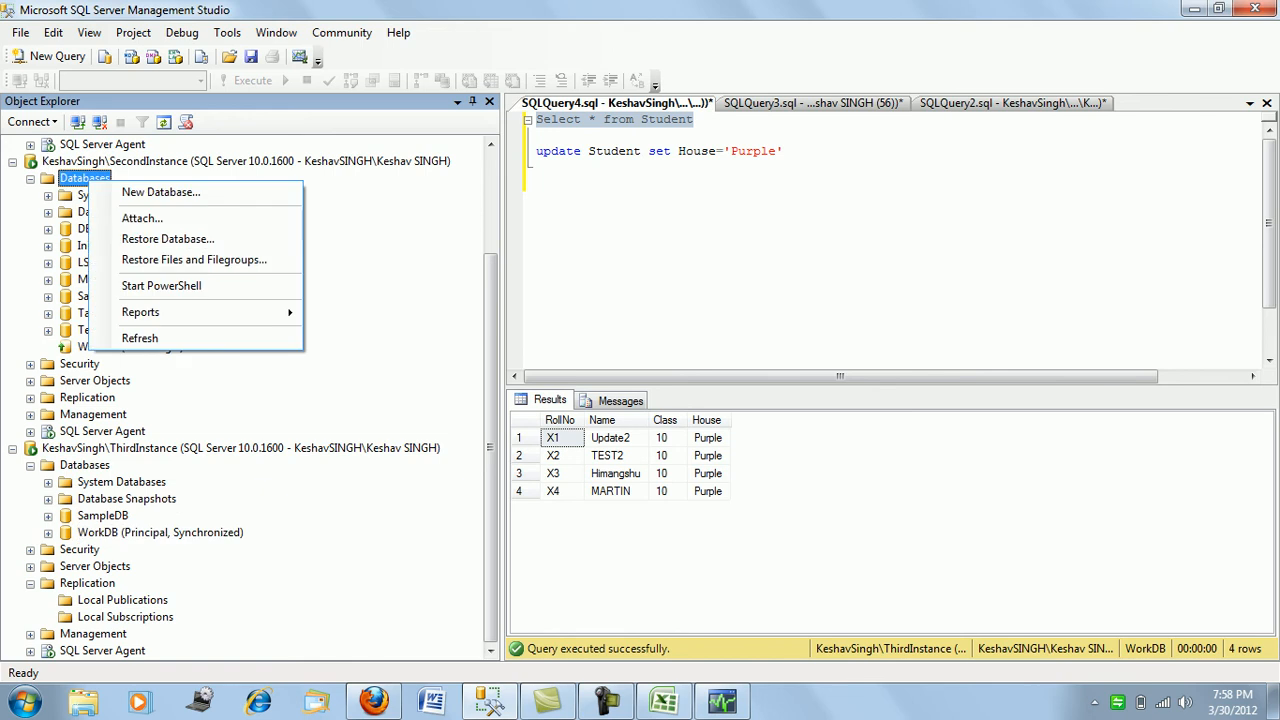
pyautogui.click(125, 340)
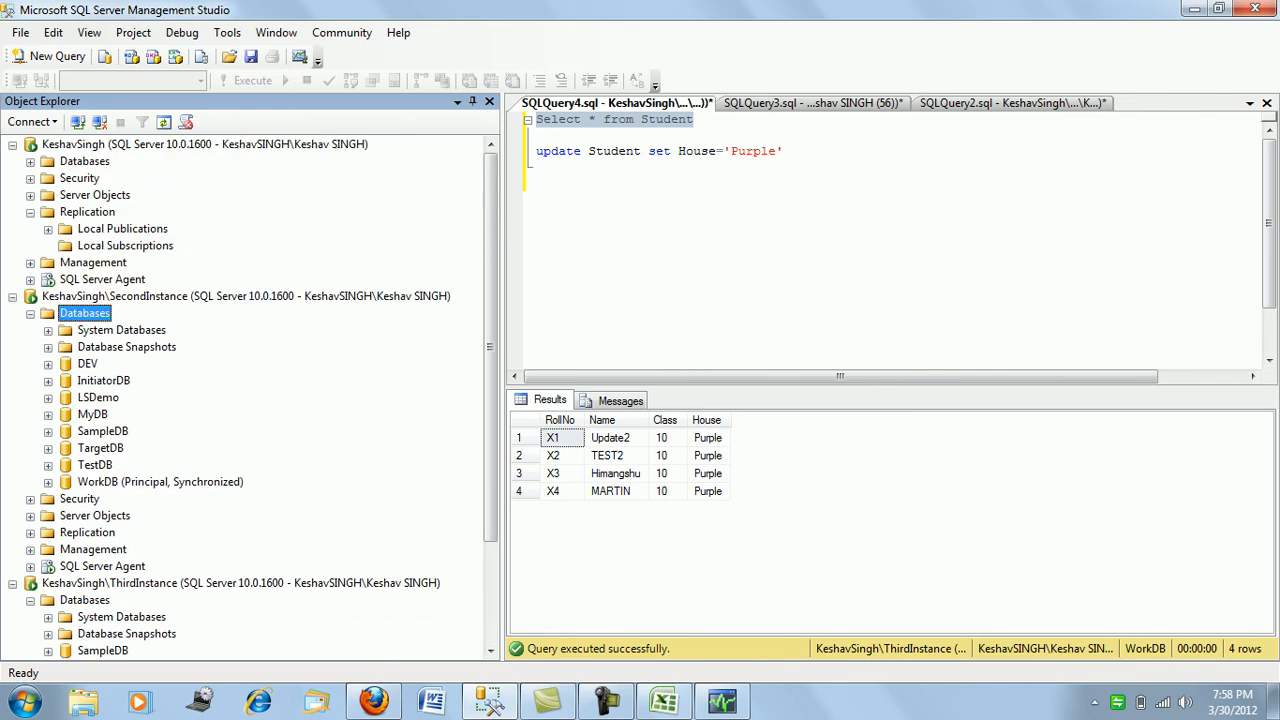
pyautogui.click(813, 103)
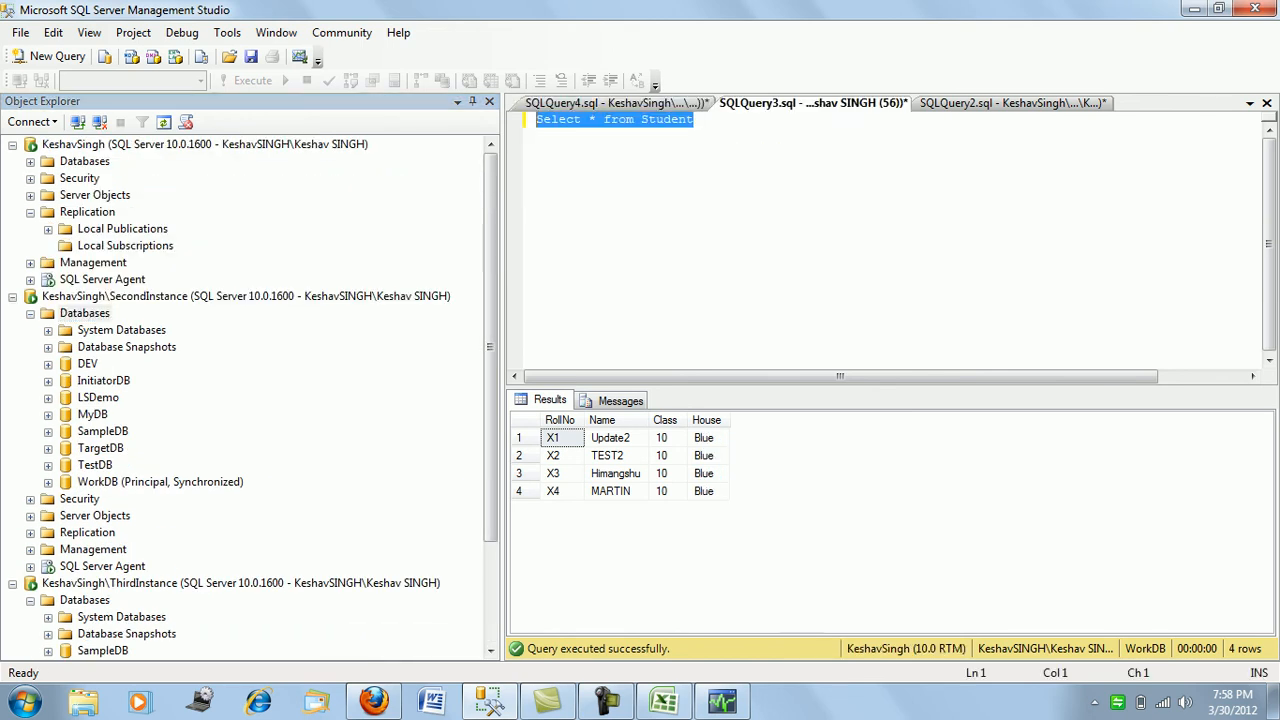
# - Re-run the default instance's Student query, which now shows House Purple
pyautogui.press('F5')
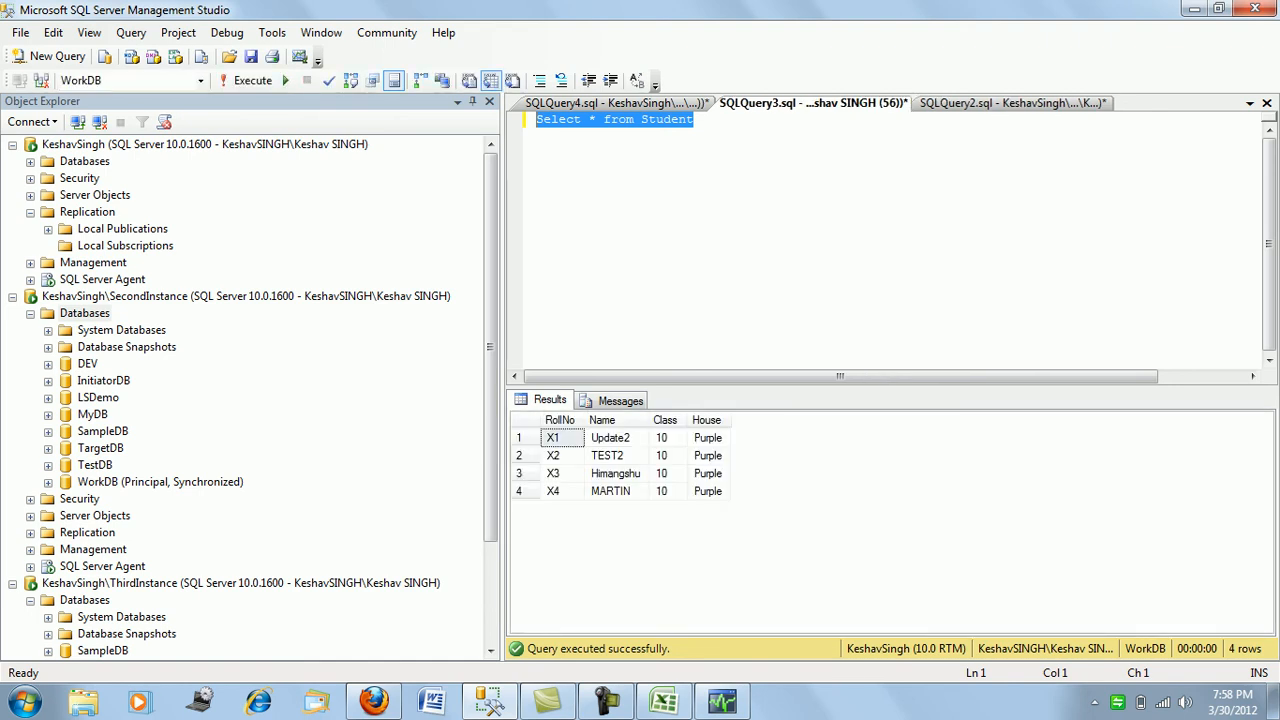
pyautogui.click(615, 103)
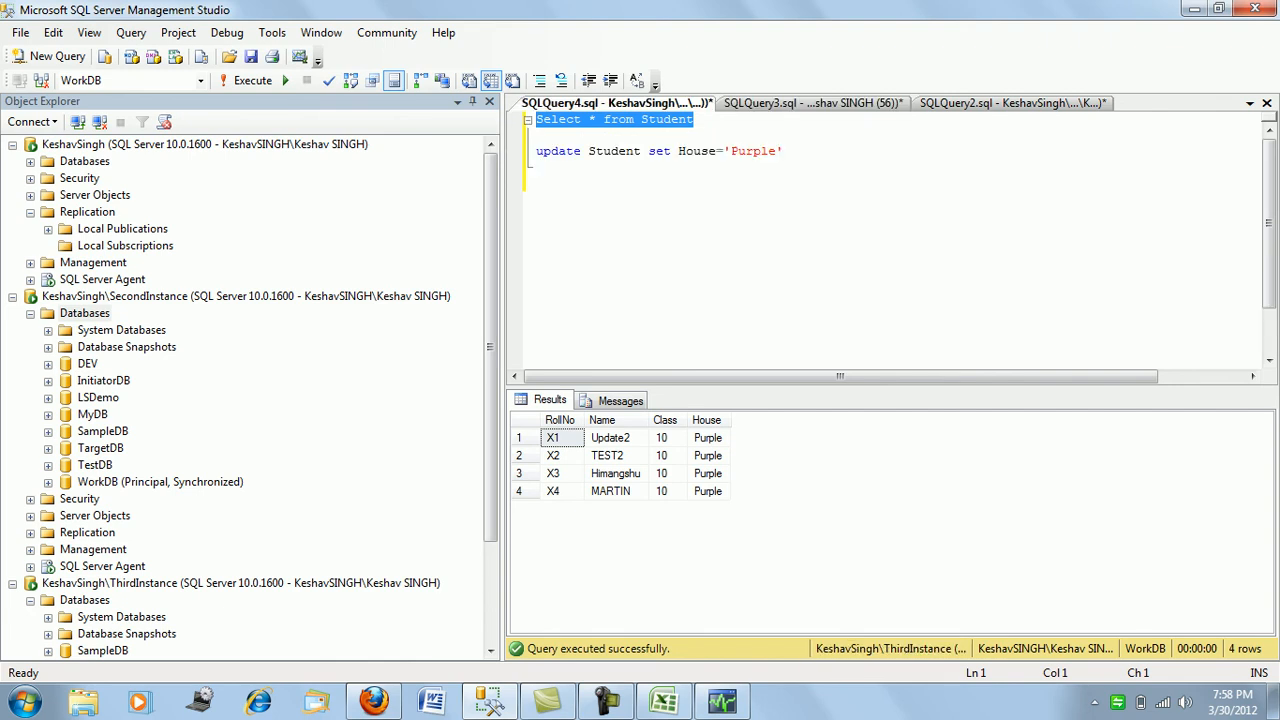
pyautogui.click(813, 103)
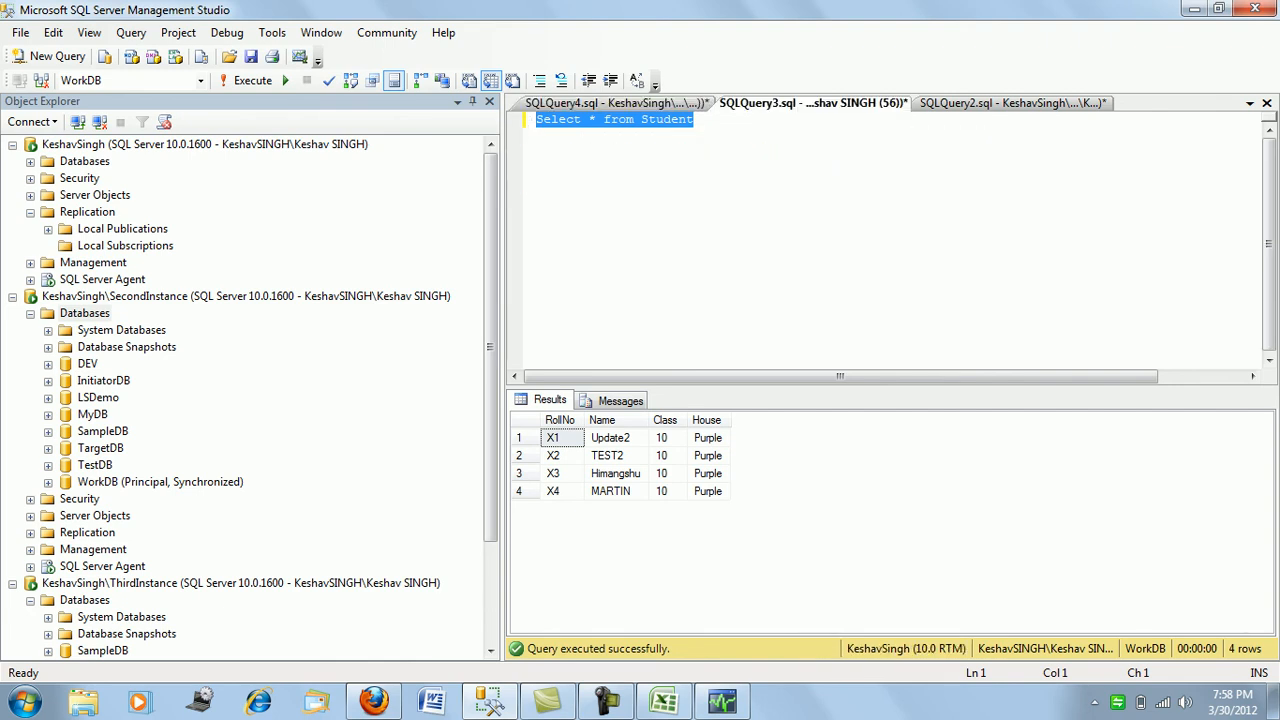
pyautogui.click(696, 120)
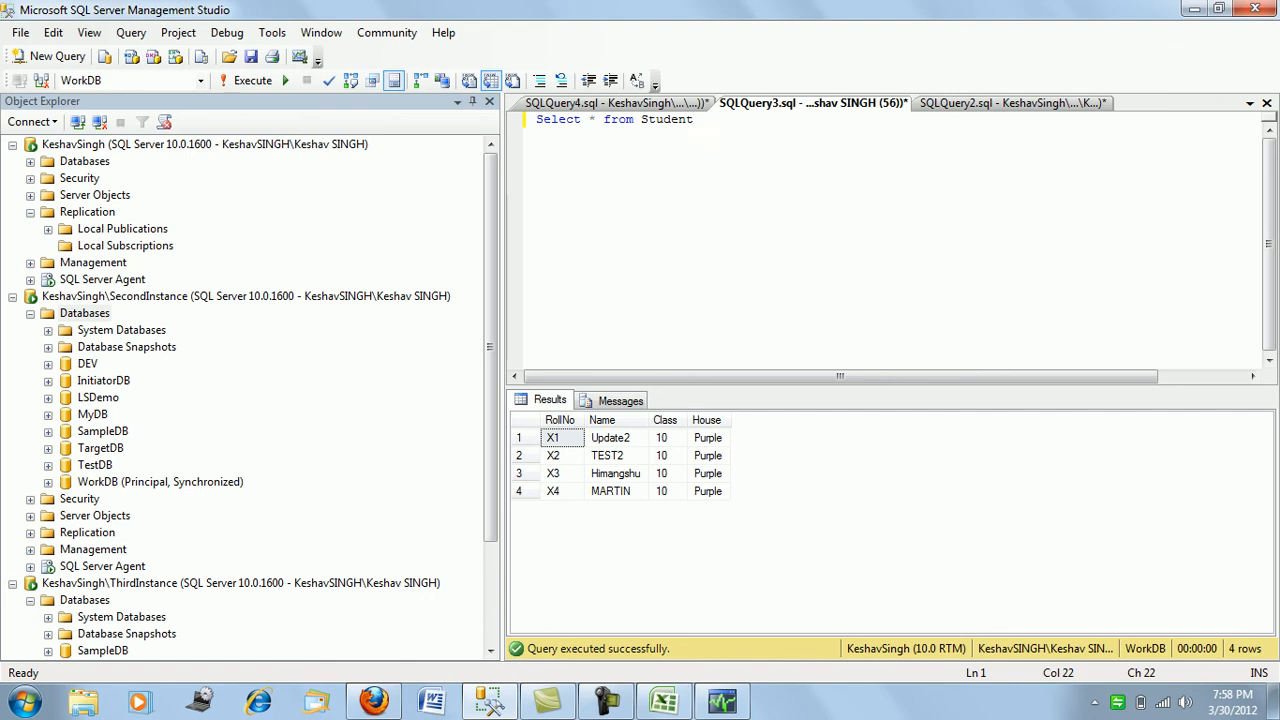
# - Run Select * from Student on SecondInstance in SQLQuery2, reconnecting as needed
pyautogui.click(1010, 103)
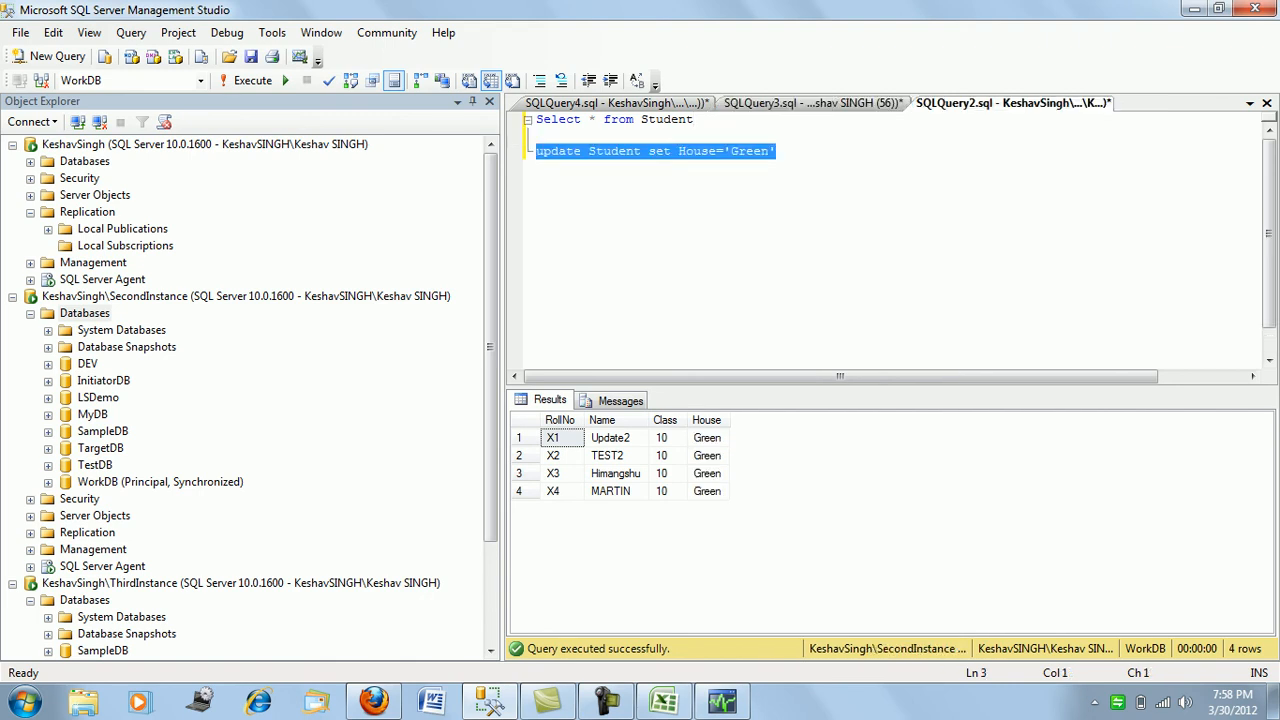
pyautogui.click(538, 135)
pyautogui.click(537, 119)
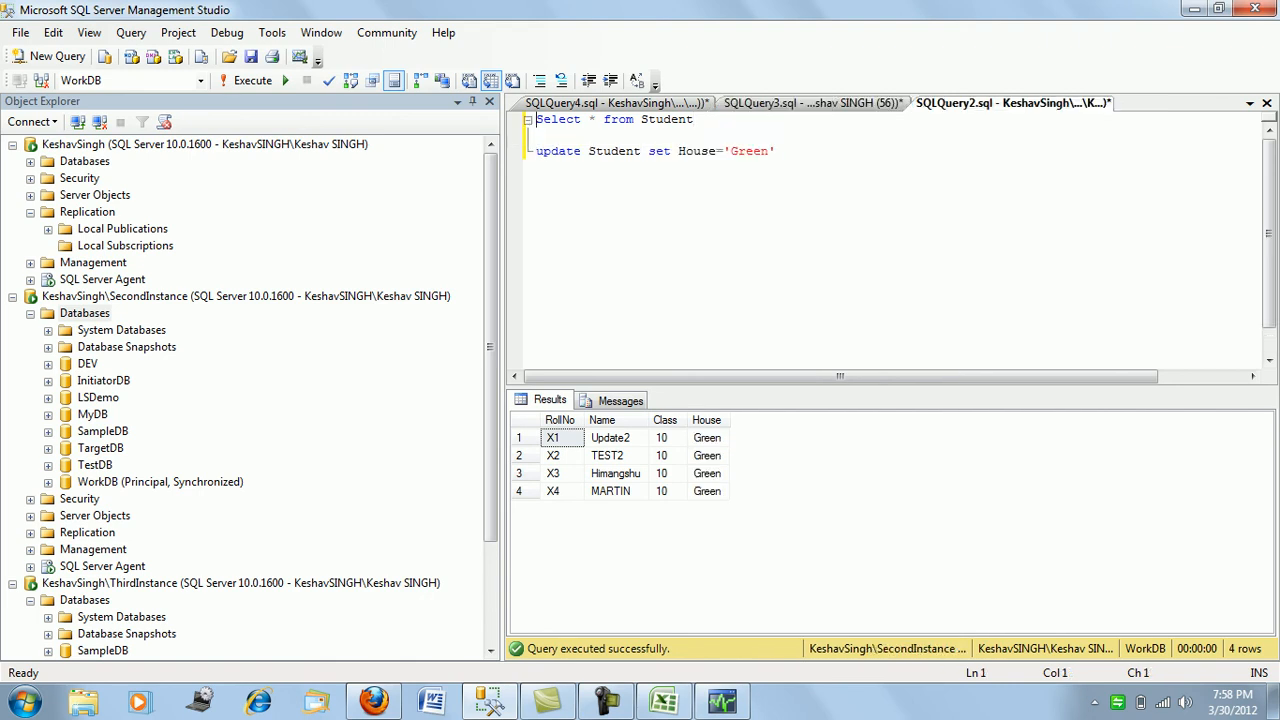
pyautogui.press('End')
pyautogui.hotkey('shift', 'Home')
pyautogui.press('F5')
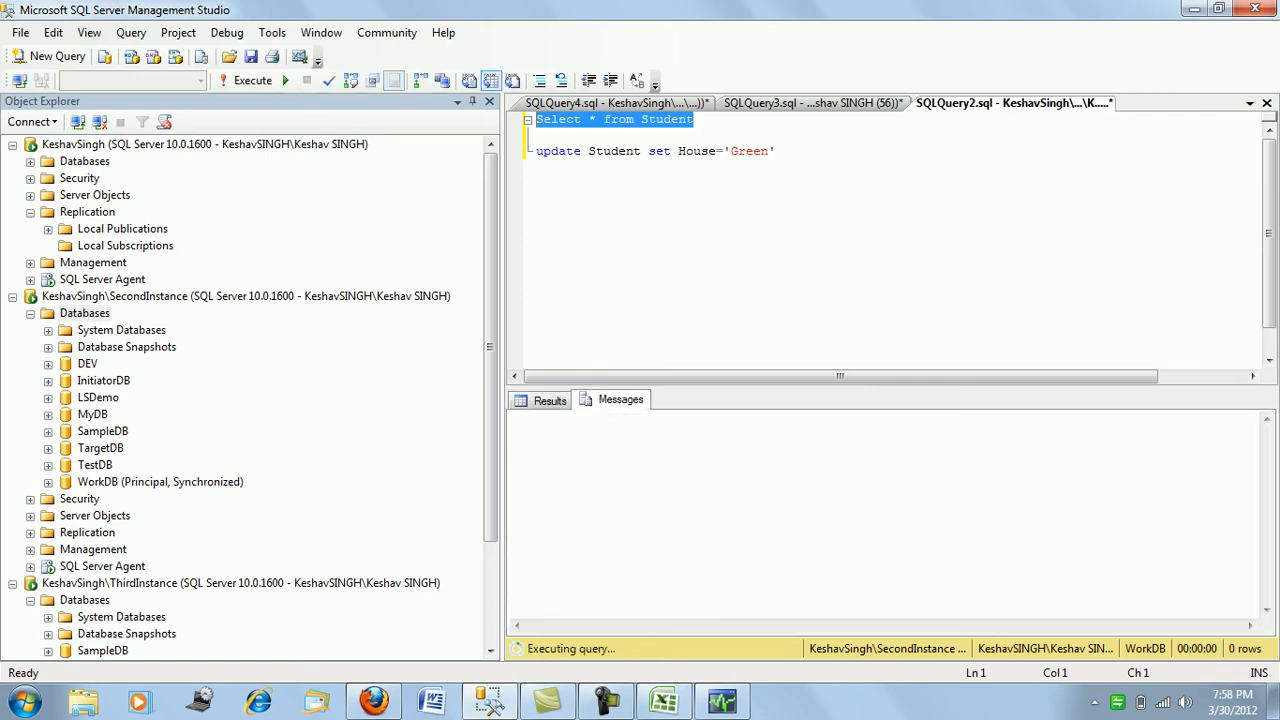
pyautogui.press('F5')
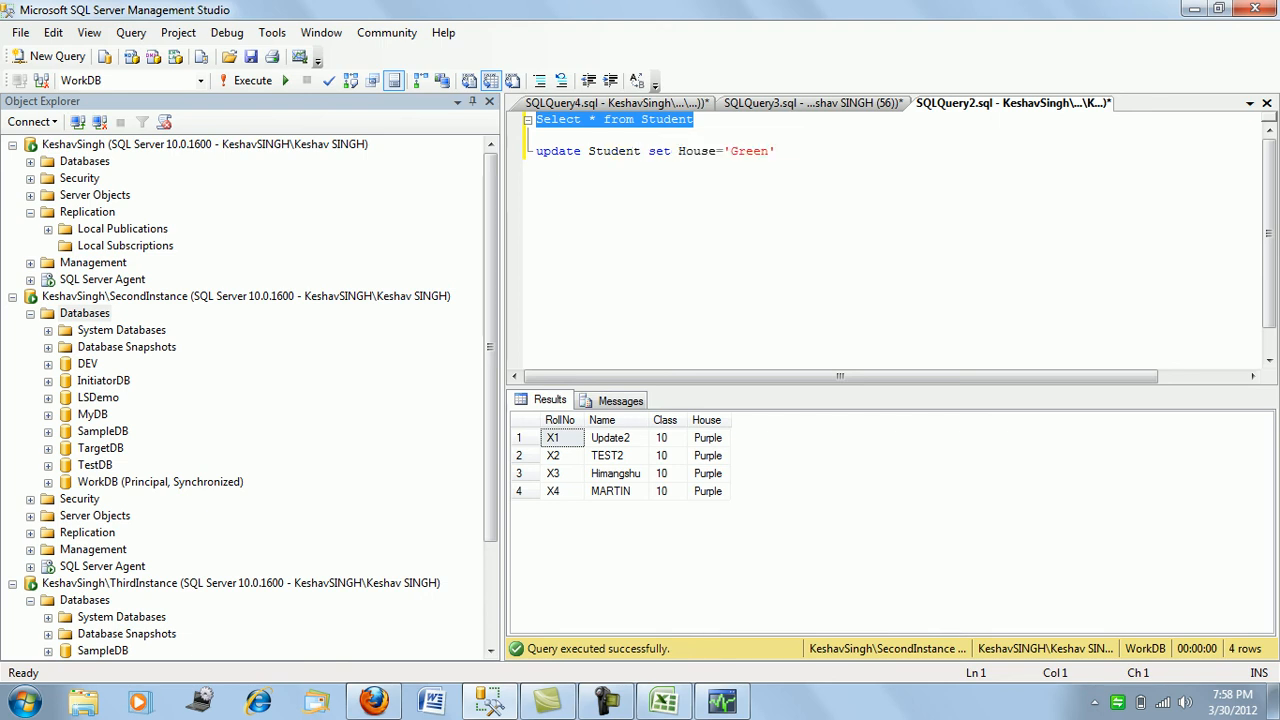
# - Run update Student set House='Green' on SecondInstance, affecting 4 rows
pyautogui.click(777, 151)
pyautogui.hotkey('shift', 'Home')
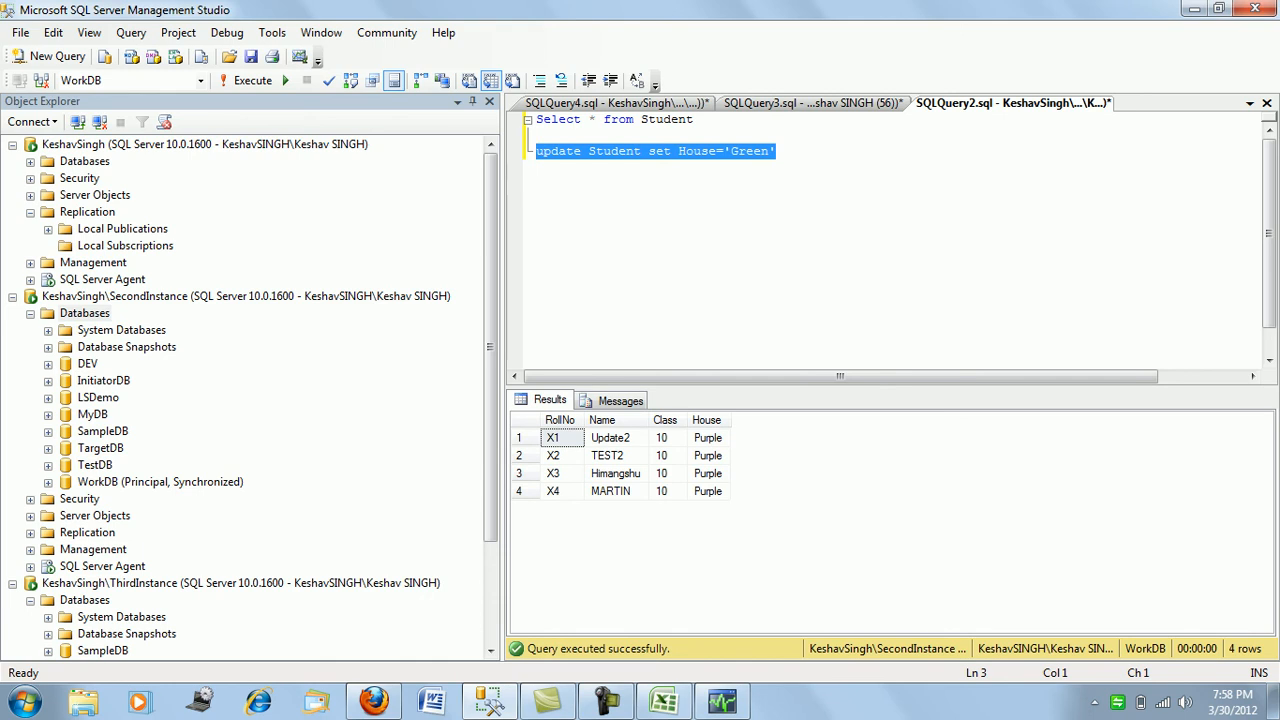
pyautogui.press('F5')
# - Re-run the Student query on the default instance subscriber
pyautogui.click(812, 103)
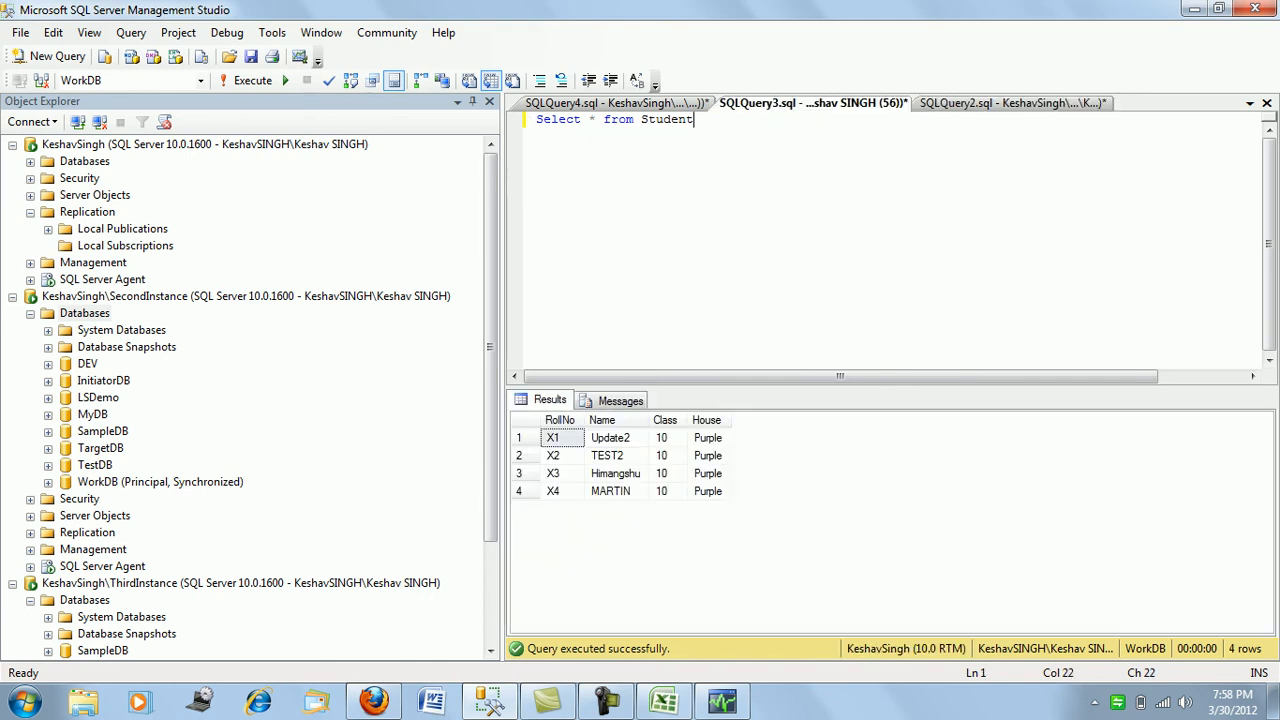
pyautogui.hotkey('shift', 'Home')
pyautogui.press('F5')
pyautogui.press('F5')
pyautogui.press('F5')
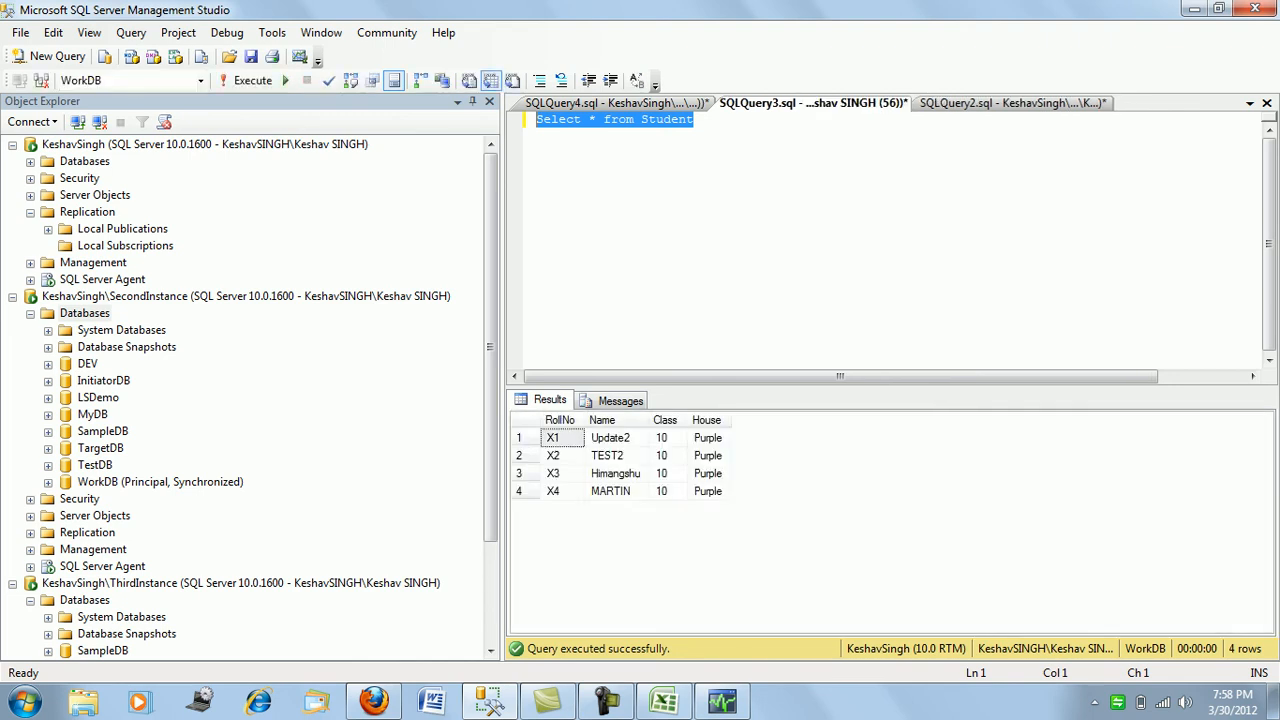
pyautogui.press('F5')
pyautogui.press('F5')
pyautogui.press('F5')
pyautogui.press('F5')
pyautogui.press('F5')
# - Run Select * from Student on SecondInstance to check the Green update
pyautogui.hotkey('ctrl', 'Tab')
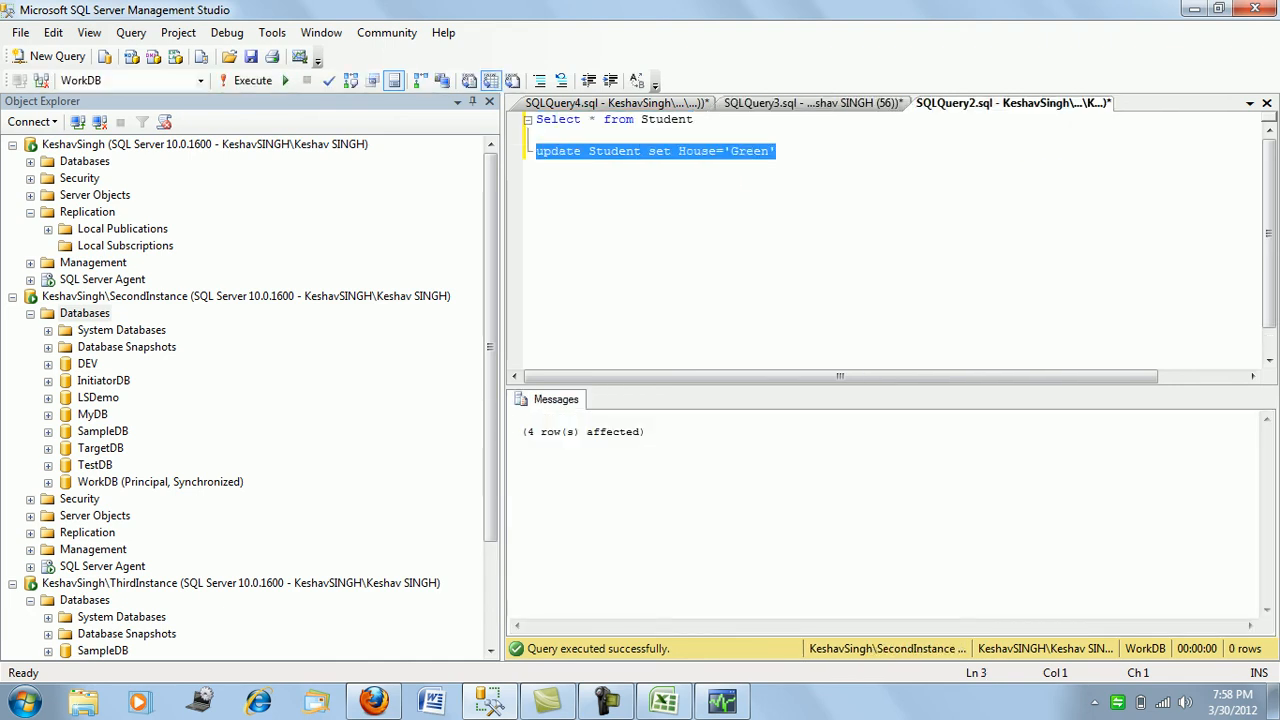
pyautogui.press('Up')
pyautogui.press('Up')
pyautogui.press('End')
pyautogui.hotkey('shift', 'Home')
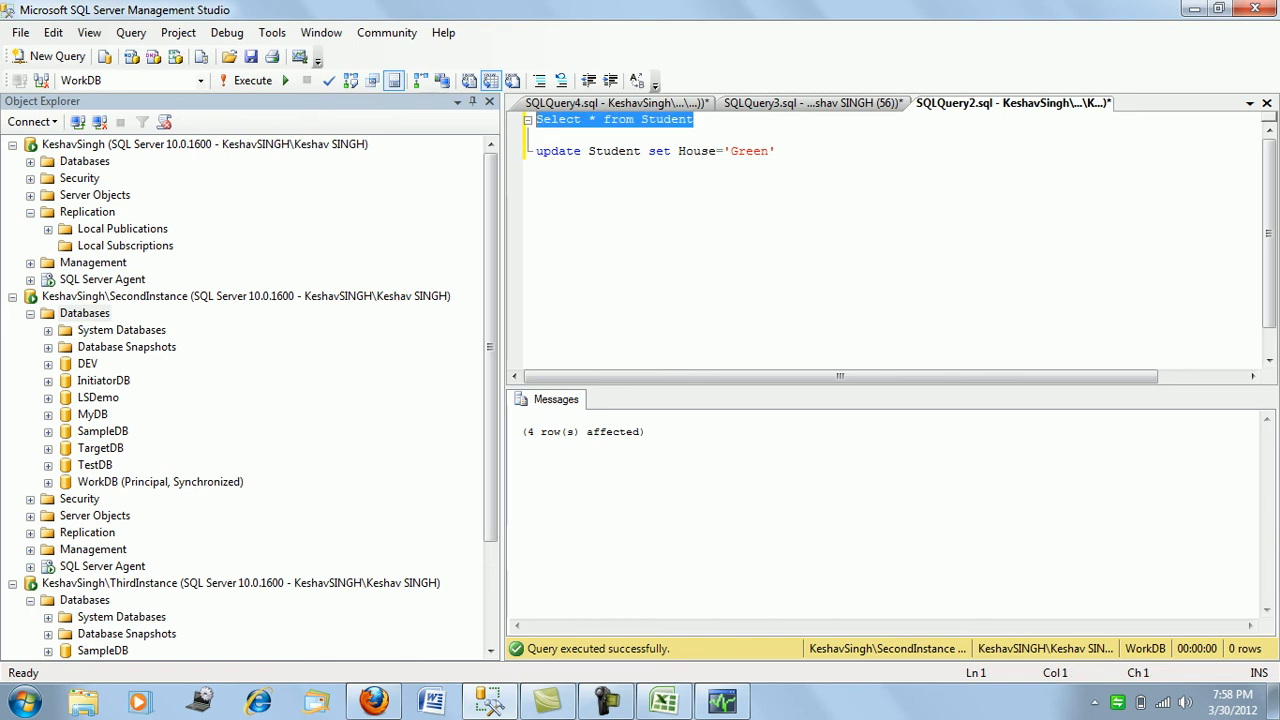
pyautogui.press('F5')
# - Re-run the subscriber's Student query until all 4 rows show House Green
pyautogui.hotkey('ctrl', 'Tab')
pyautogui.press('F5')
pyautogui.press('F5')
pyautogui.press('F5')
pyautogui.press('F5')
pyautogui.press('F5')
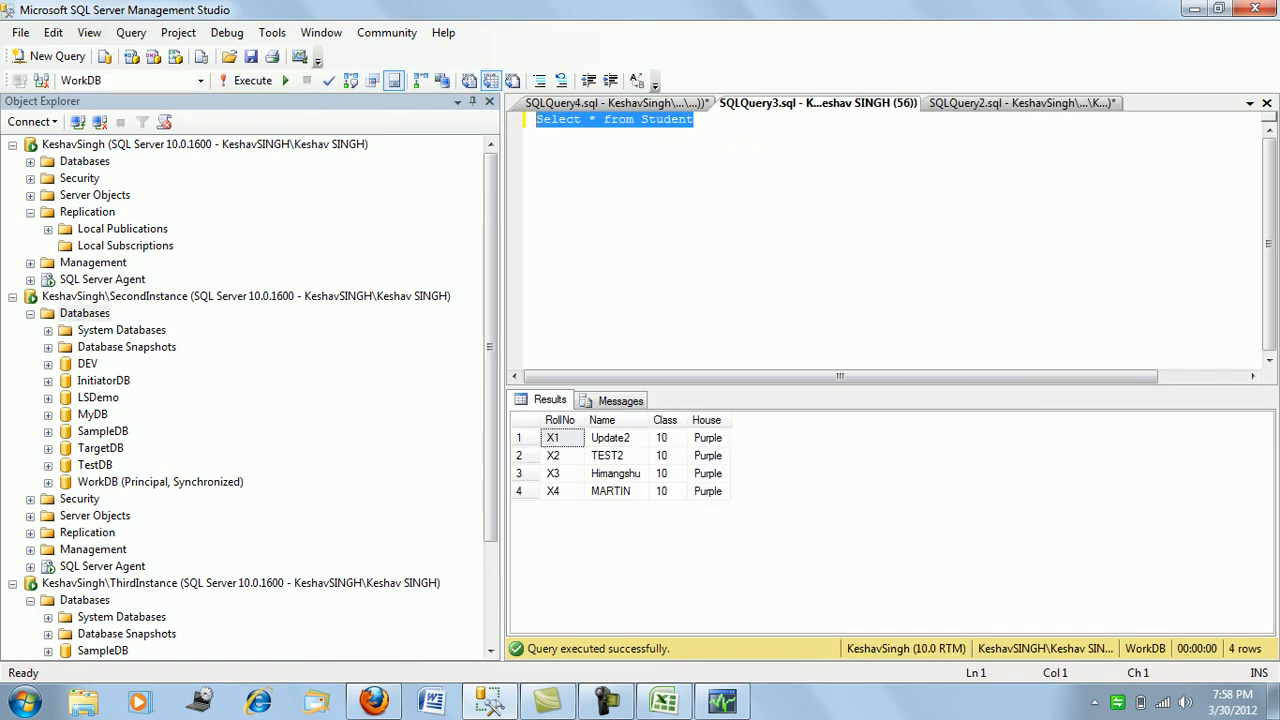
pyautogui.press('F5')
pyautogui.press('F5')
pyautogui.press('F5')
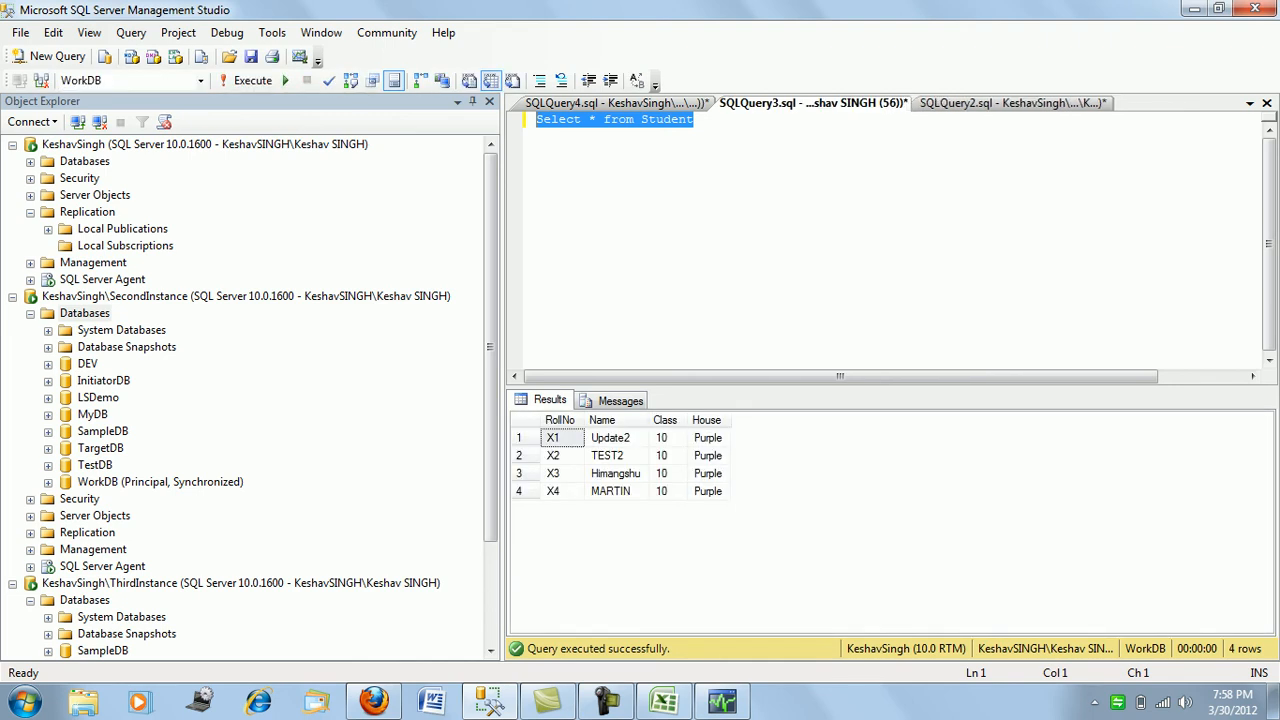
pyautogui.press('F5')
pyautogui.press('F5')
pyautogui.press('F5')
pyautogui.press('F5')
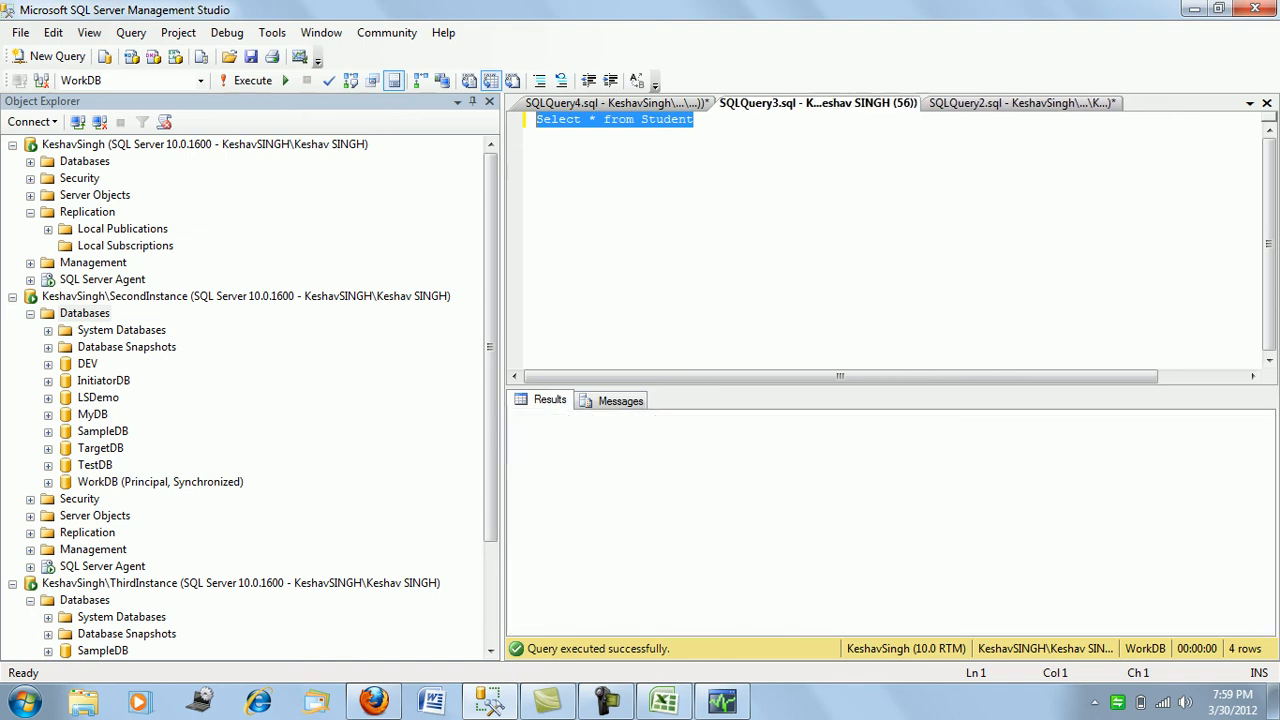
pyautogui.press('F5')
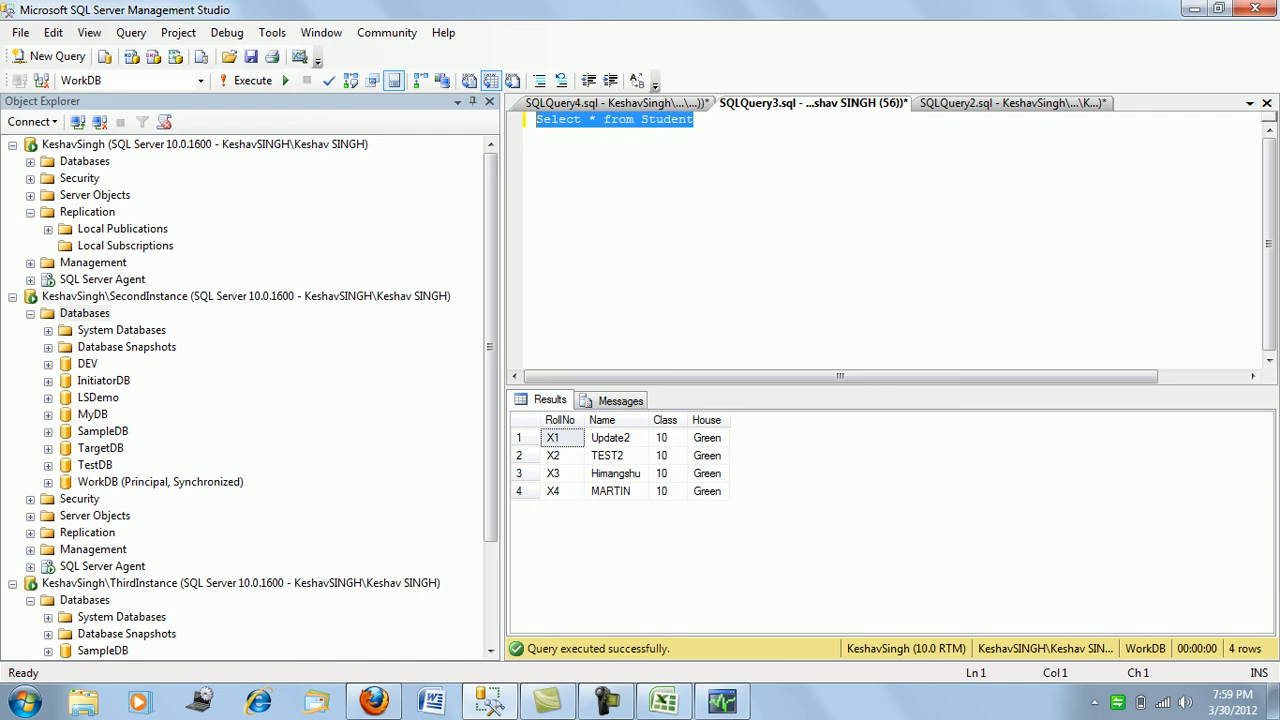
pyautogui.click(722, 700)
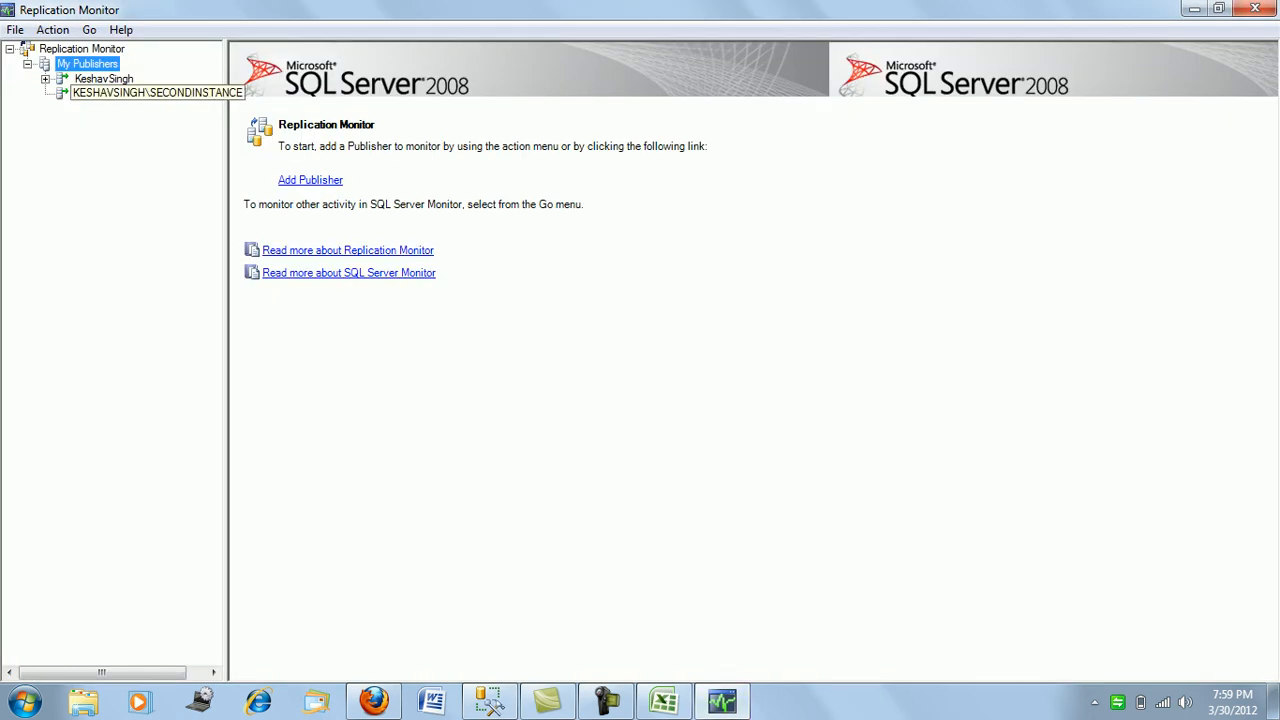
# - Show the Log Reader NewProfile parameters, with PublisherFailoverPartner set to ThirdInstance
pyautogui.rightClick(112, 93)
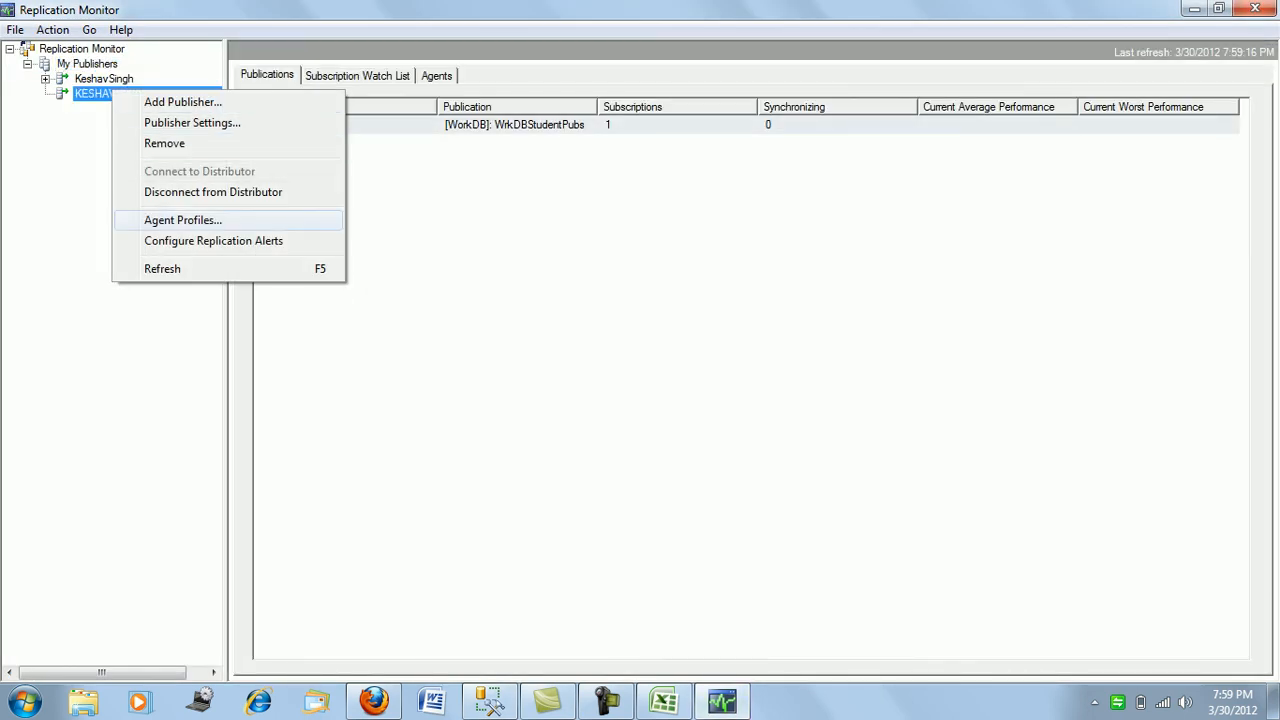
pyautogui.click(183, 220)
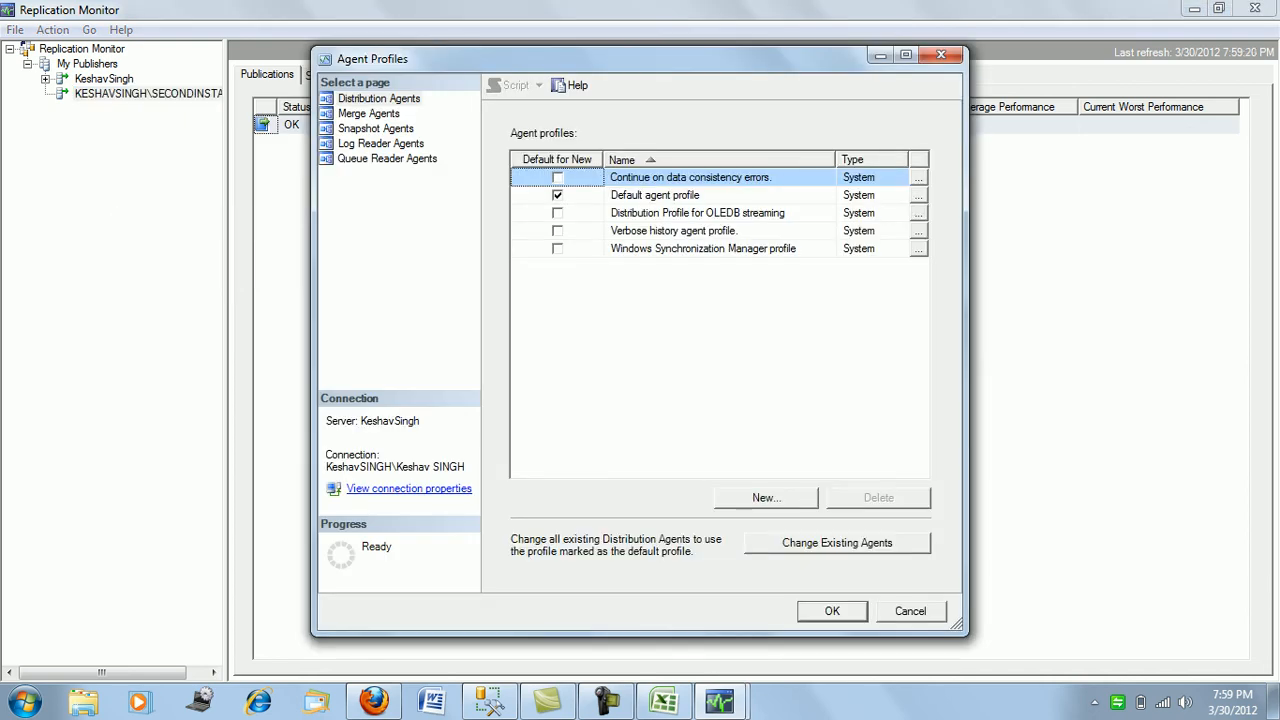
pyautogui.click(381, 143)
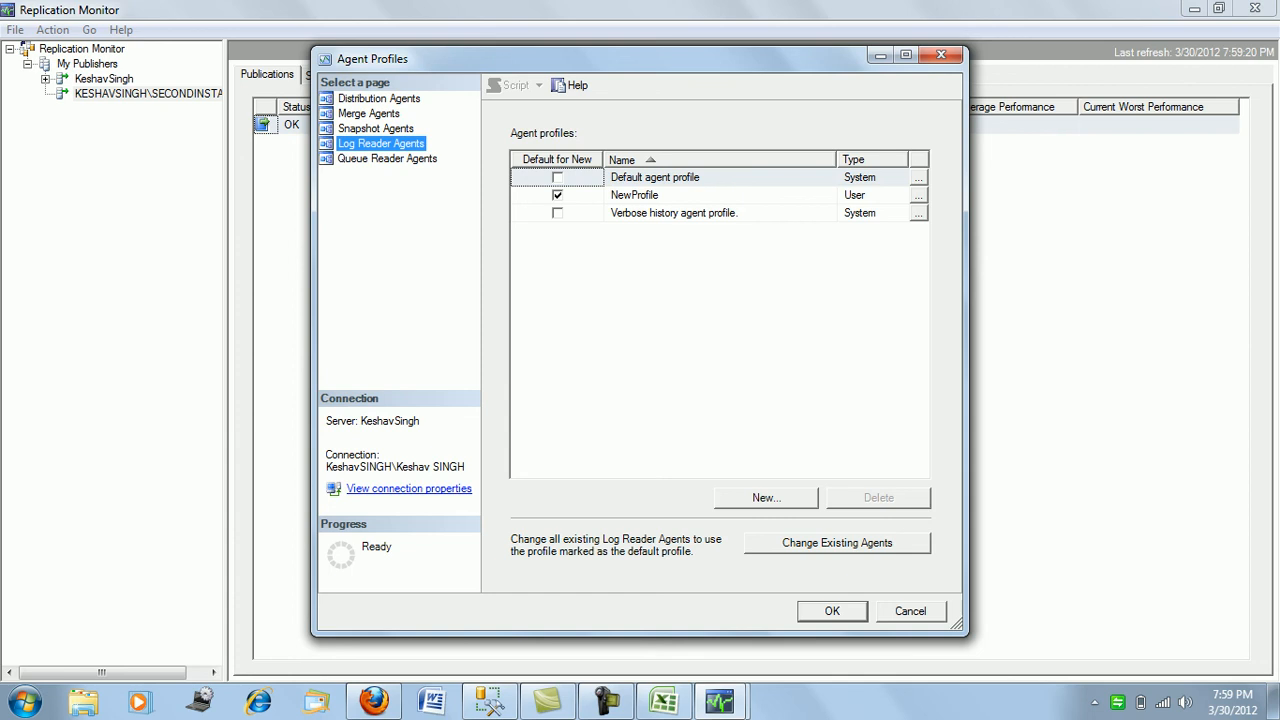
pyautogui.click(919, 195)
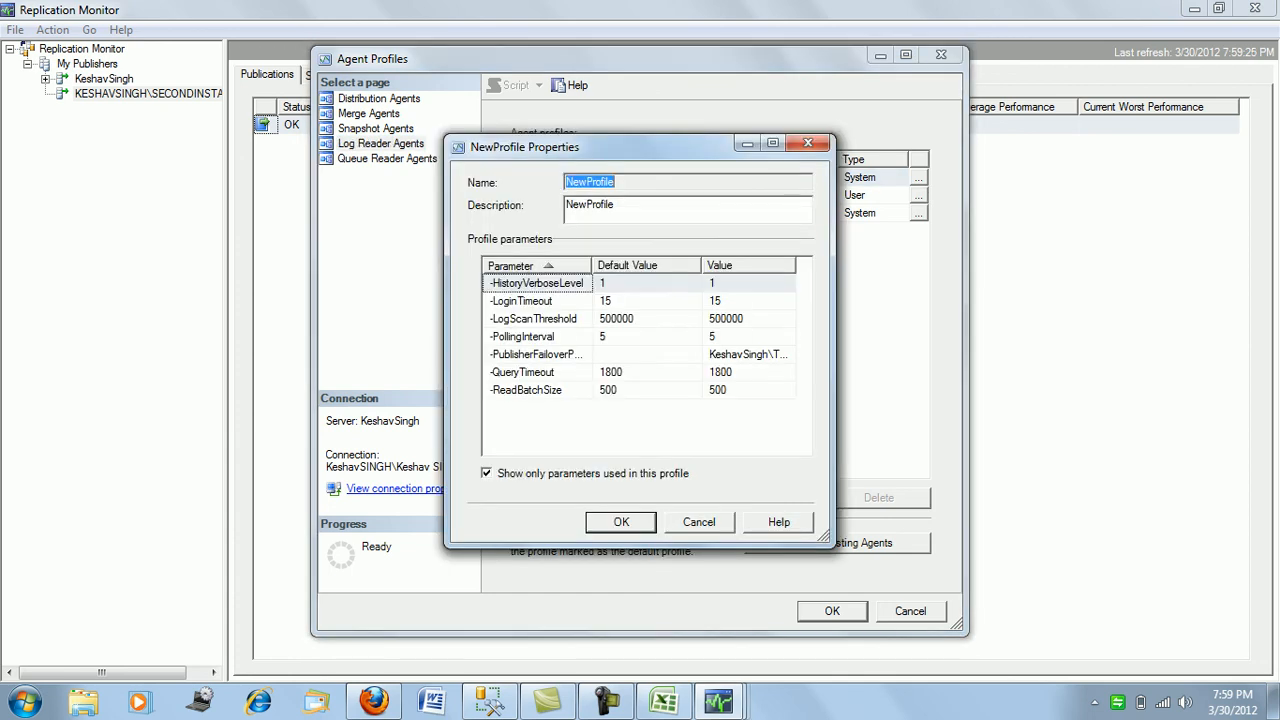
pyautogui.doubleClick(796, 265)
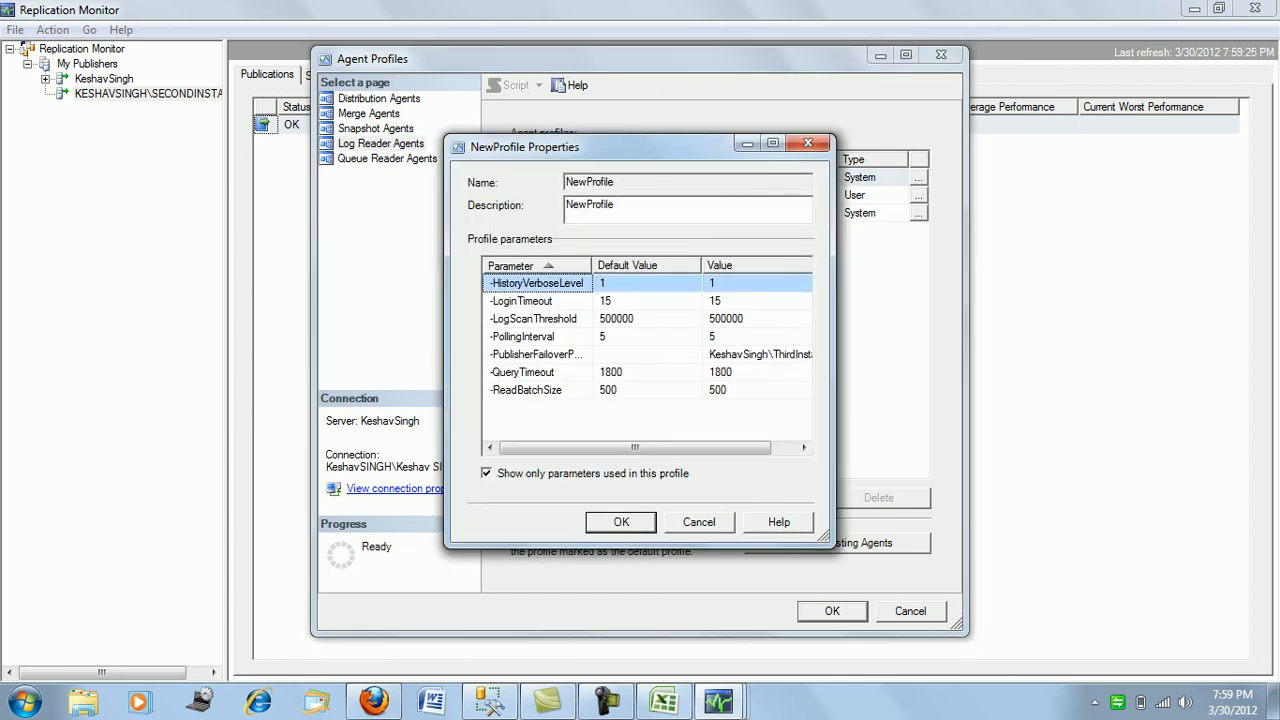
pyautogui.moveTo(635, 448)
pyautogui.mouseDown()
pyautogui.moveTo(660, 448)
pyautogui.moveTo(635, 448)
pyautogui.mouseUp()
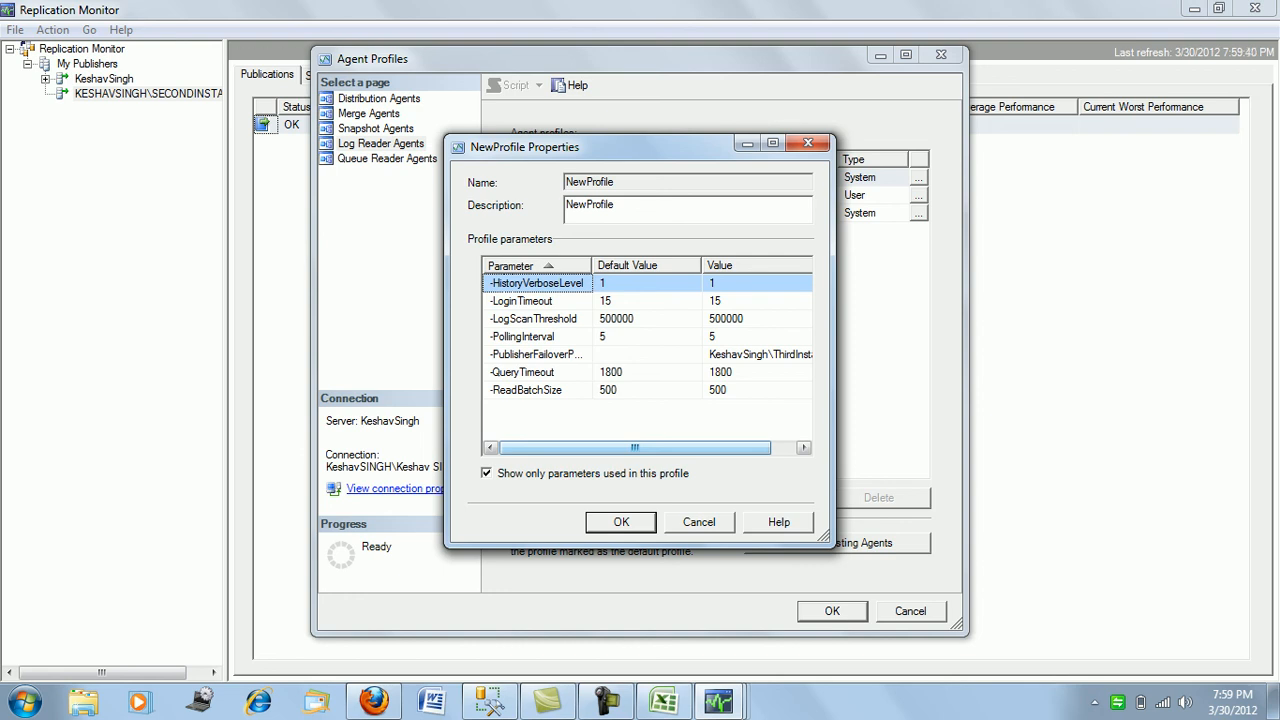
pyautogui.click(490, 701)
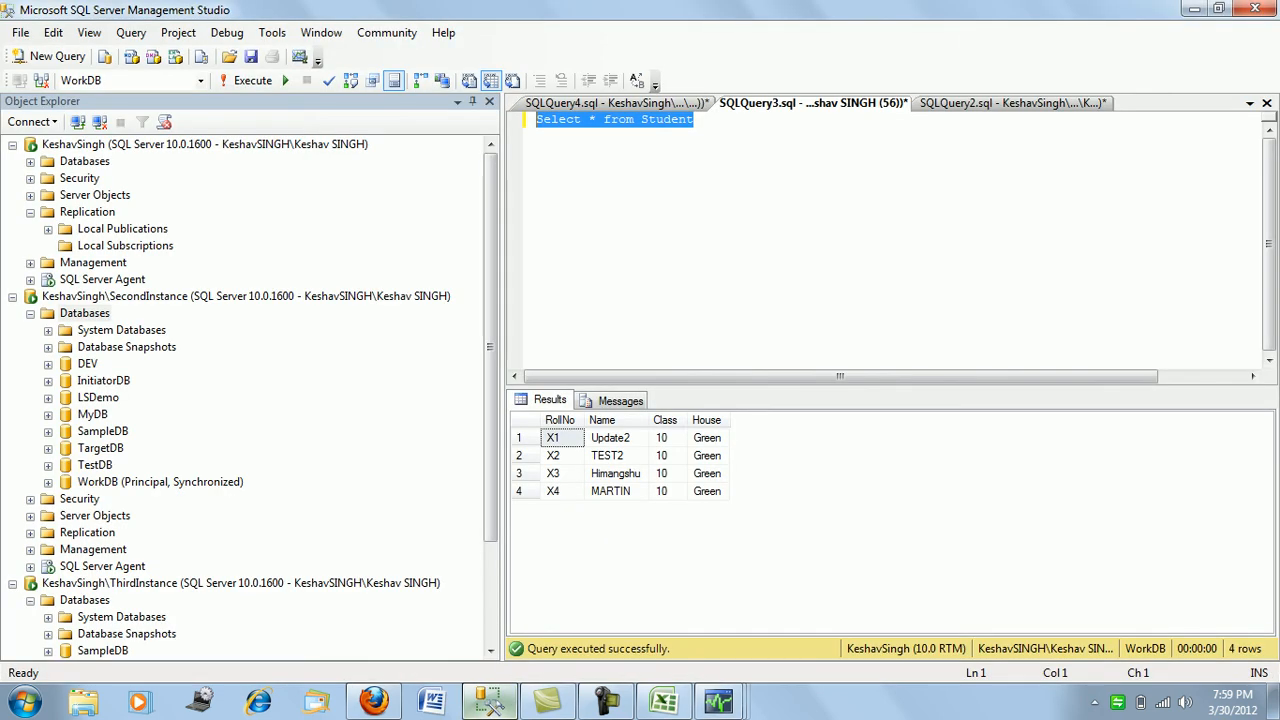
# - Refresh ThirdInstance's Databases node so WorkDB appears as Restoring..
pyautogui.scroll(-3, 250, 398)
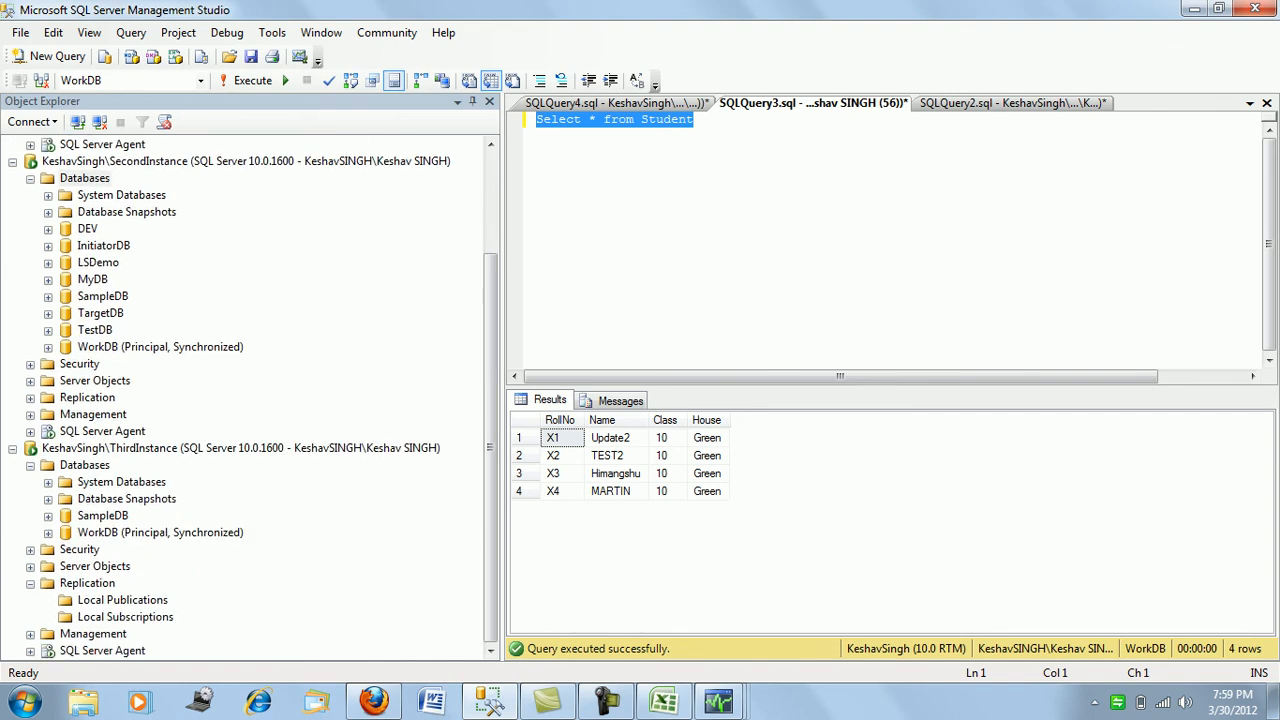
pyautogui.rightClick(100, 465)
pyautogui.click(150, 620)
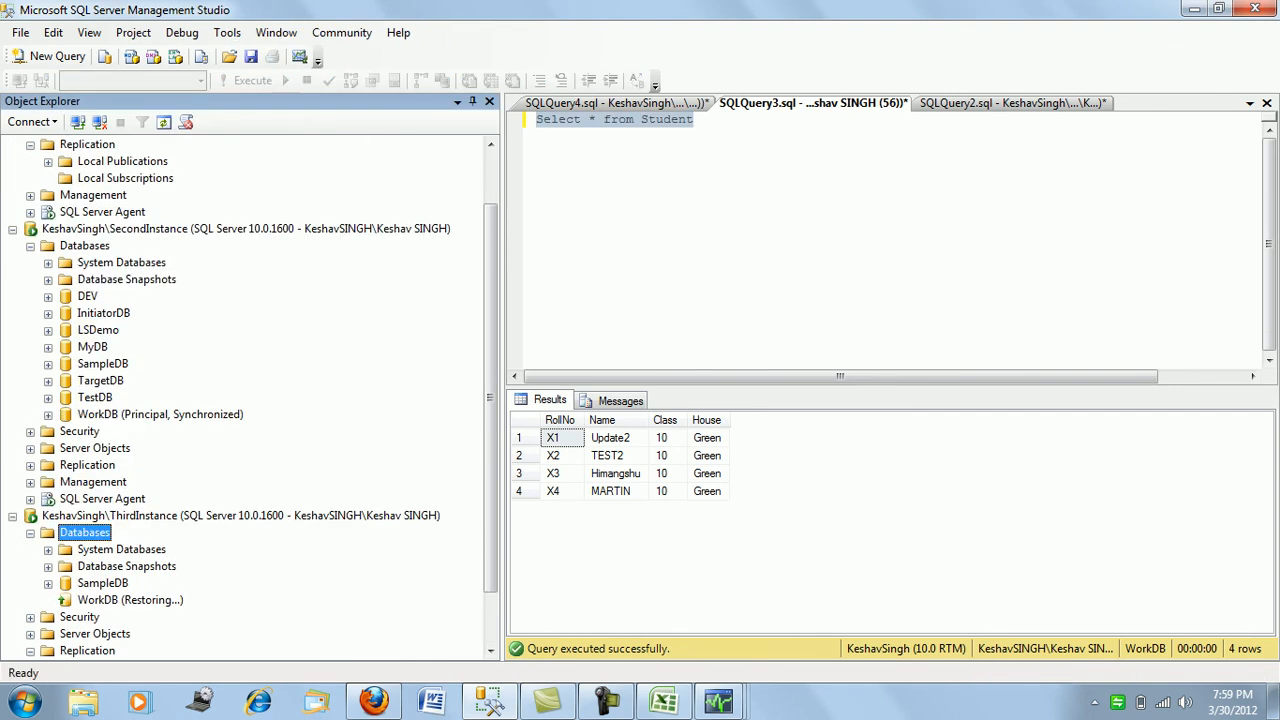